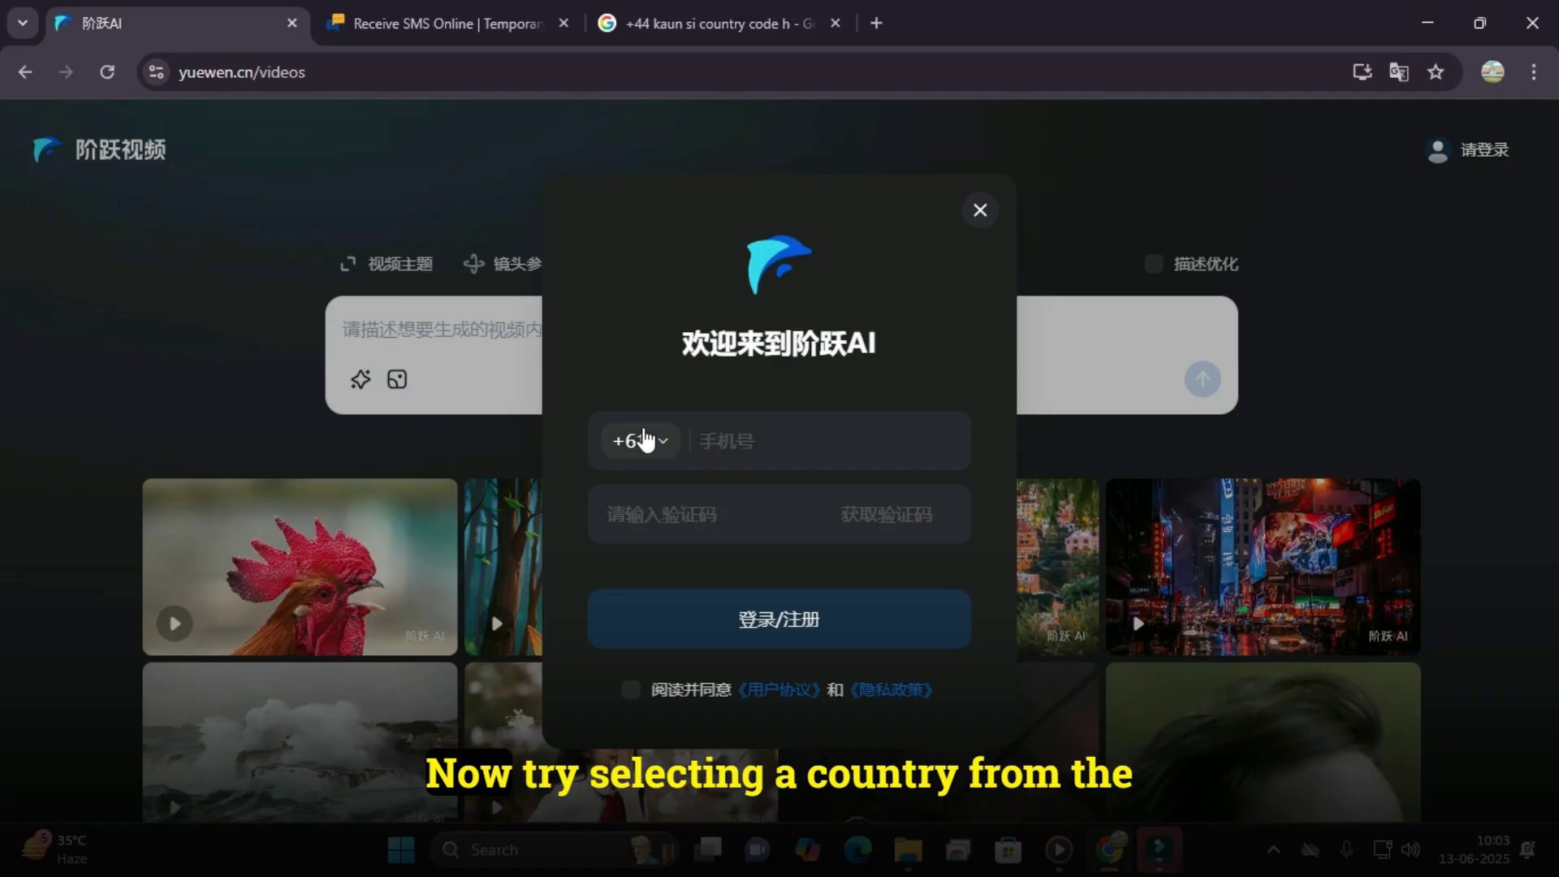
- Set the login form's country code to +44 (United Kingdom)
click(655, 443)
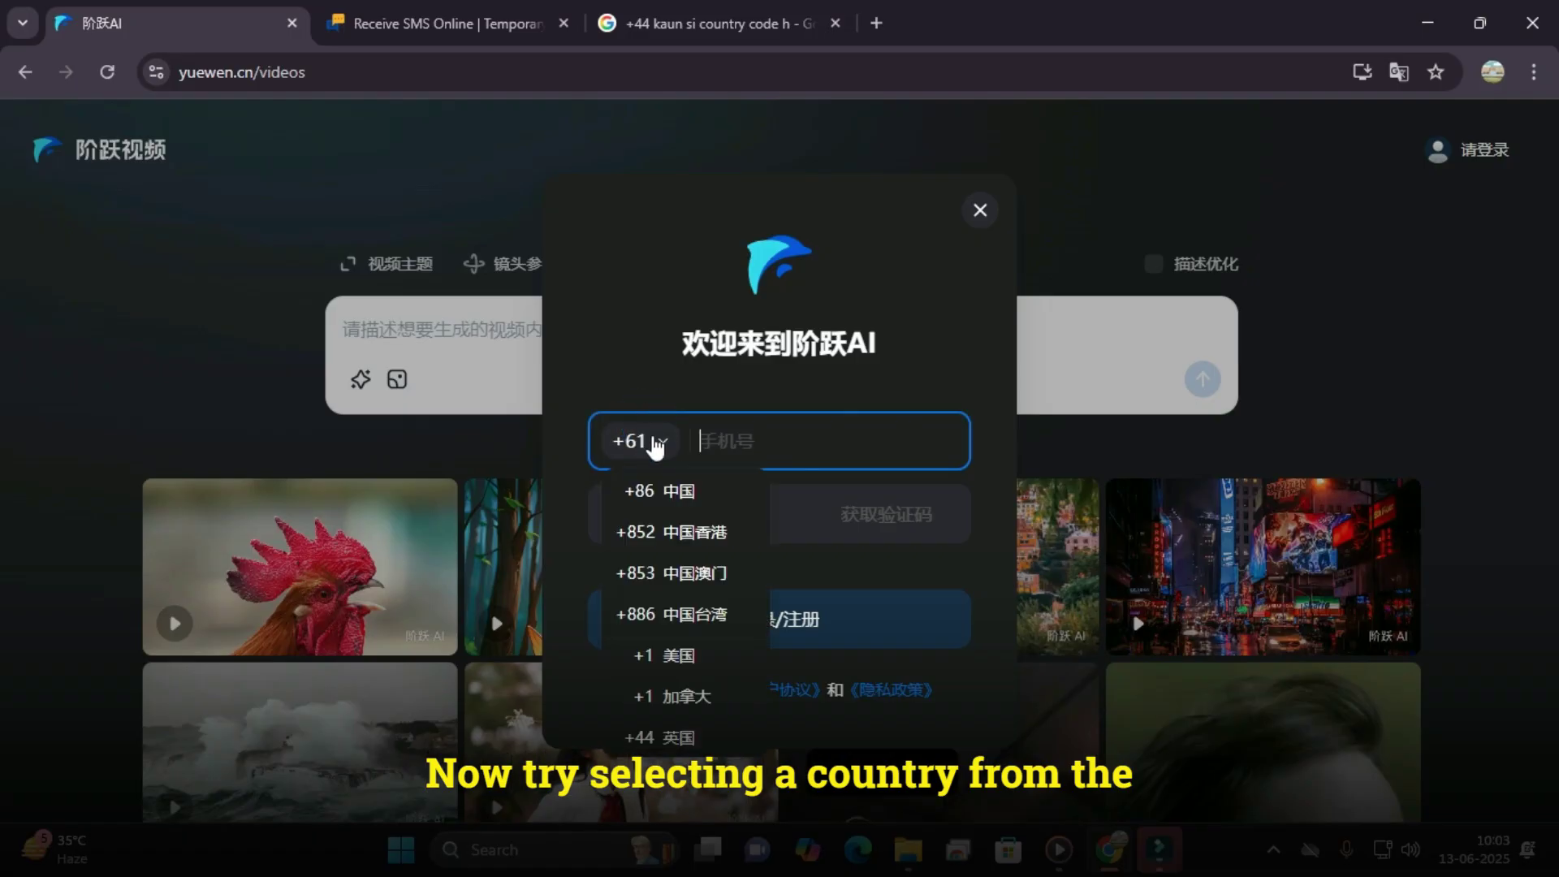
scroll(694, 629, down, 3)
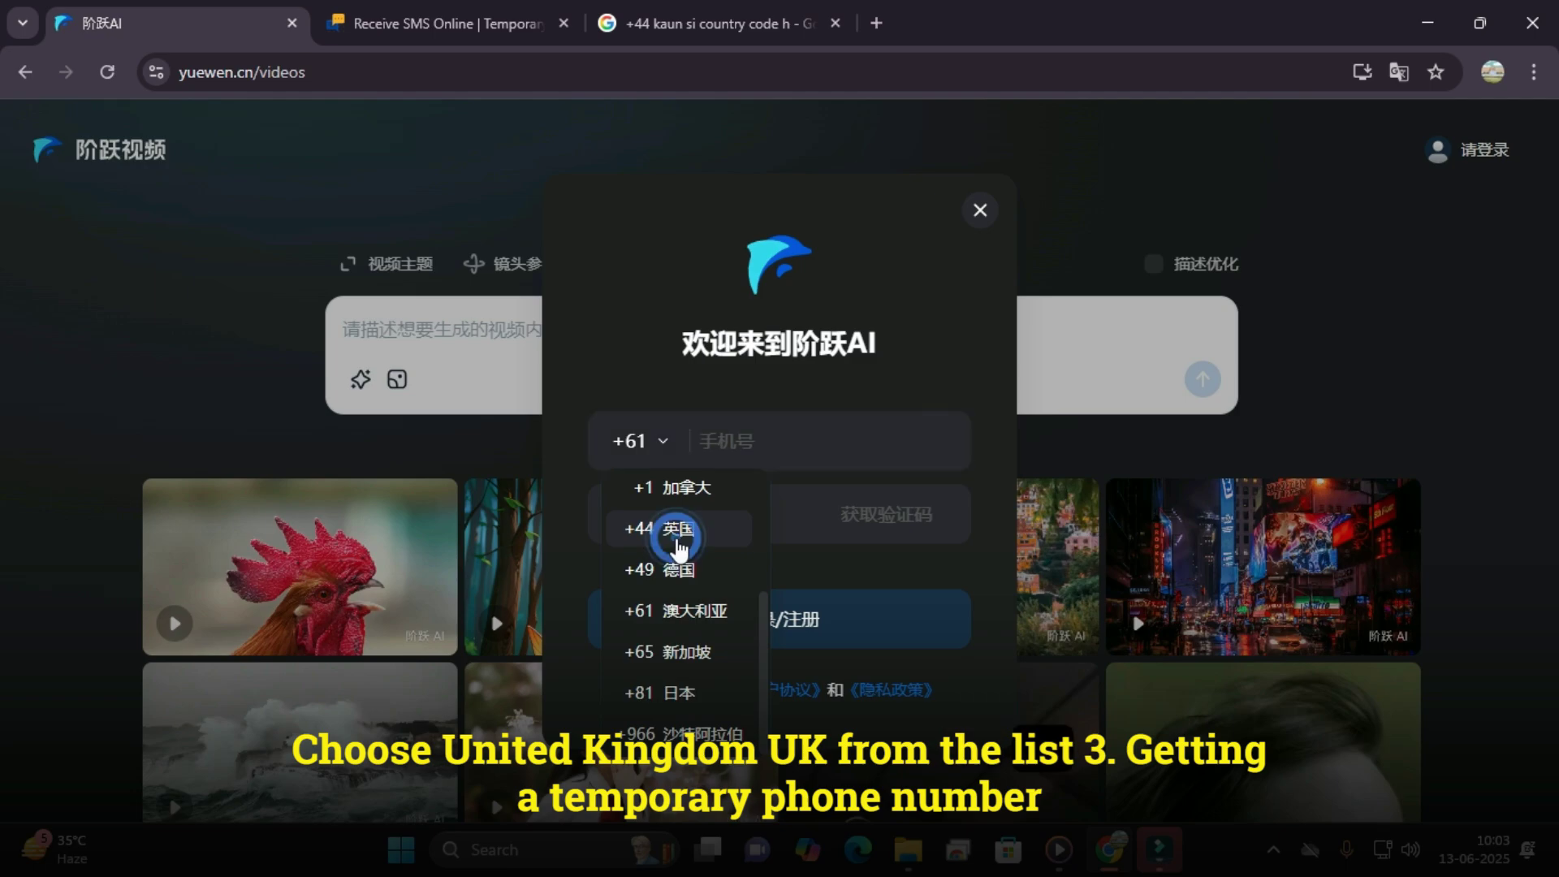
click(681, 537)
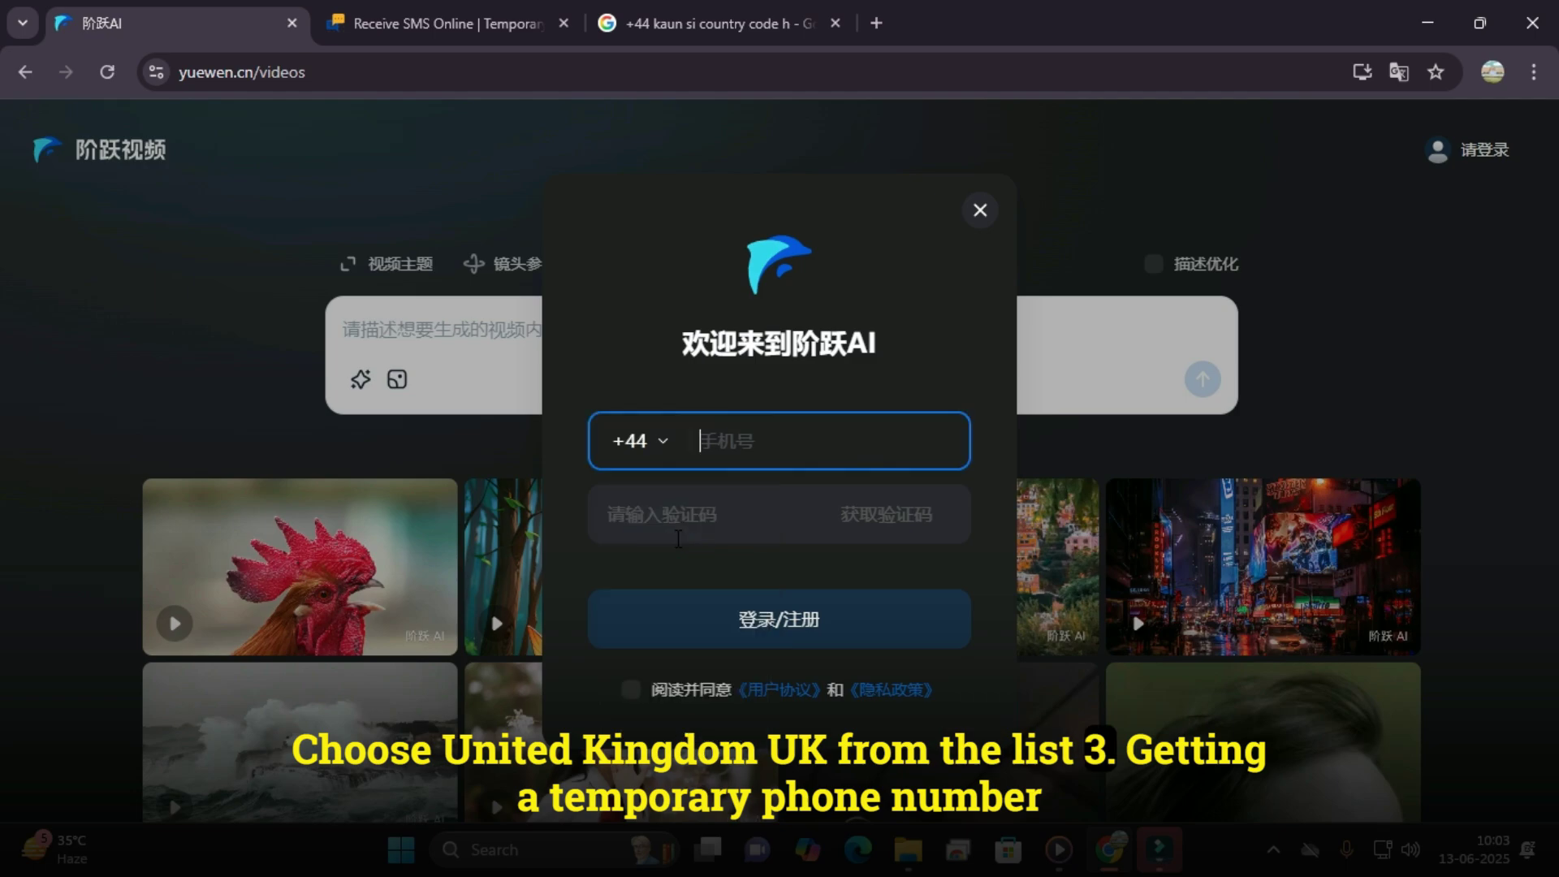
- Switch to the receive-smss.com page and open the first United Kingdom temporary number in the list
click(456, 22)
scroll(654, 414, up, 7)
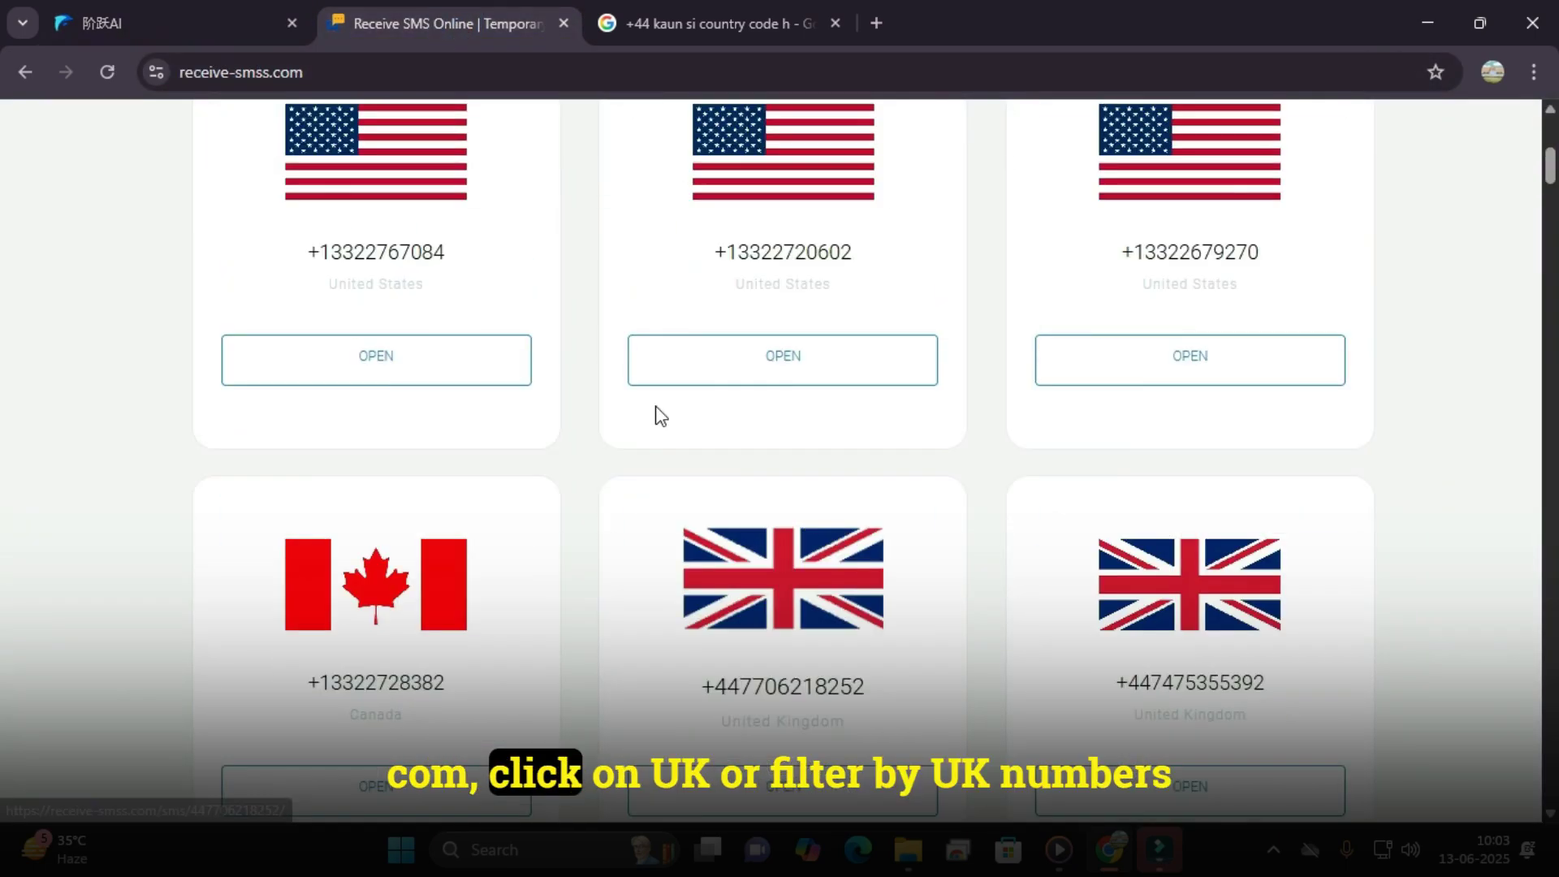
scroll(654, 417, down, 7)
click(816, 475)
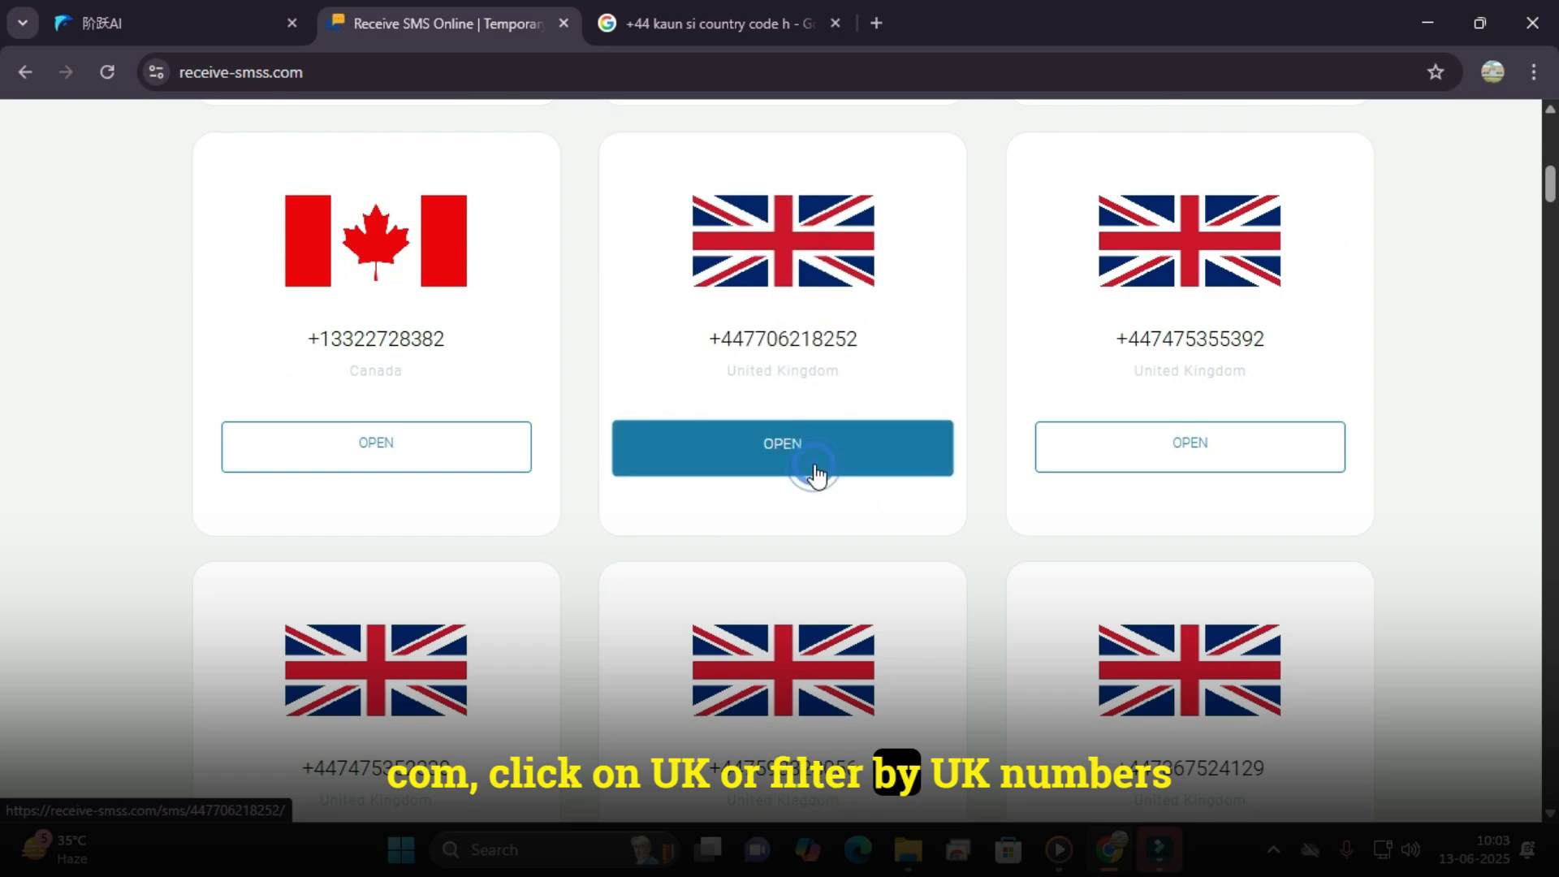
scroll(766, 423, down, 10)
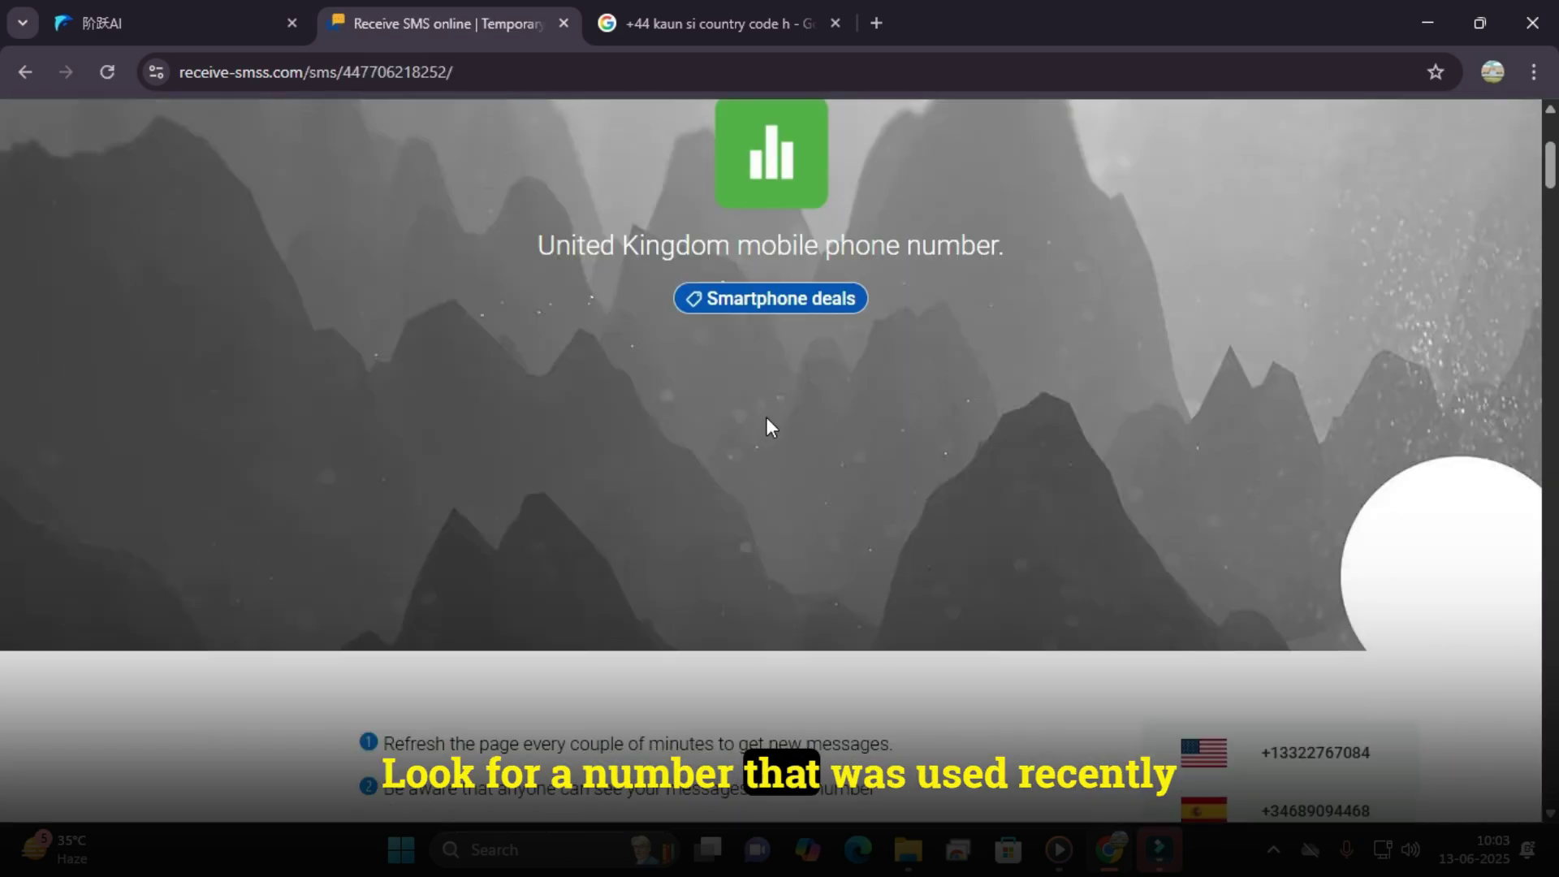
scroll(770, 426, up, 8)
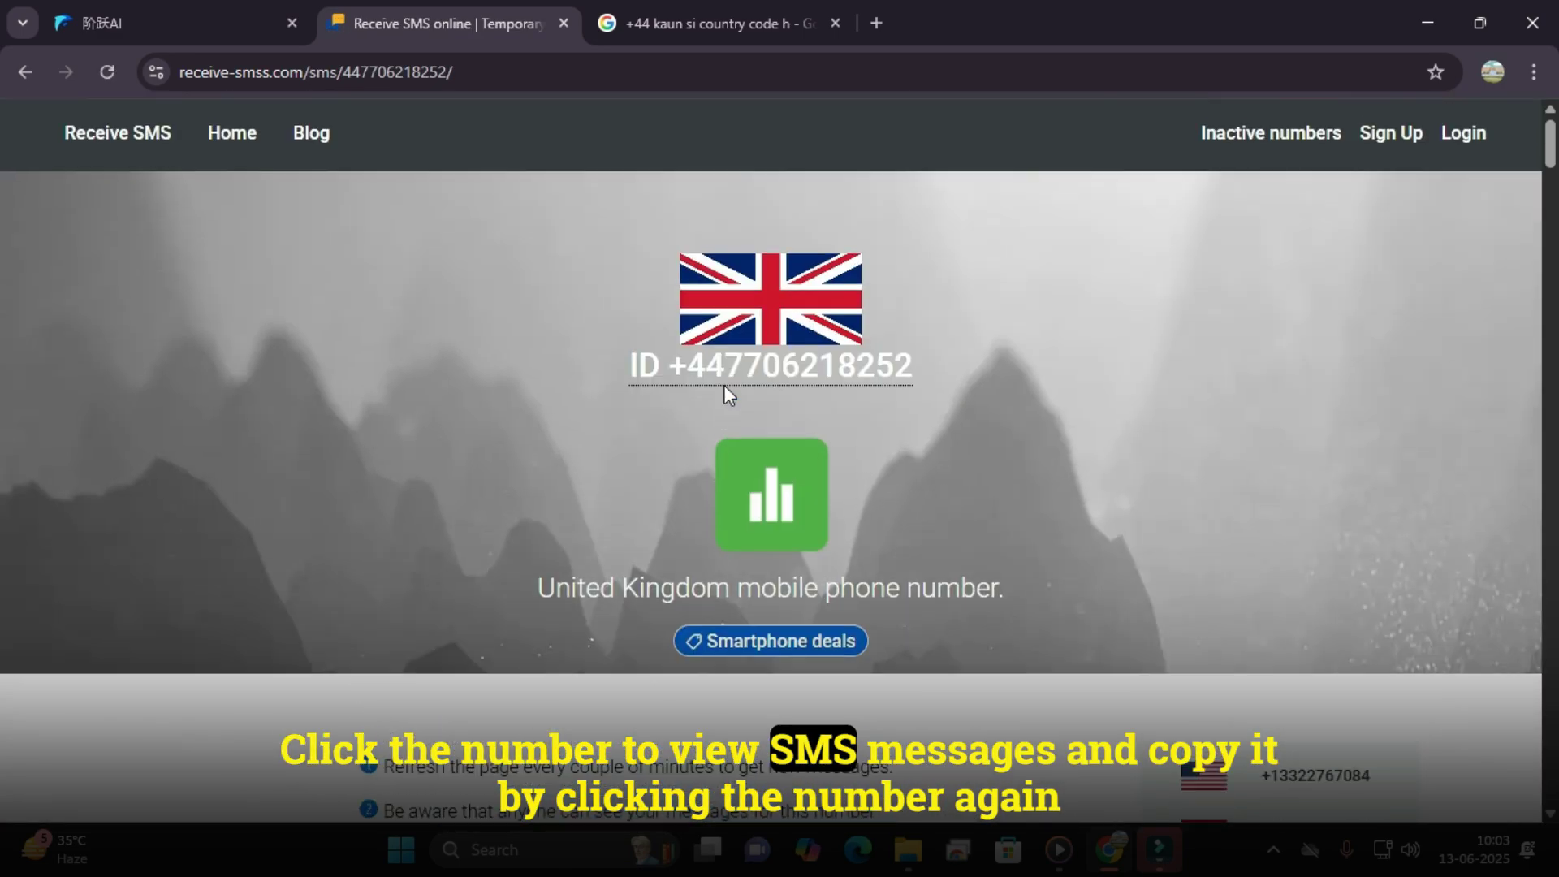
- Copy the temporary phone number's digits without the +44 country code
click(733, 375)
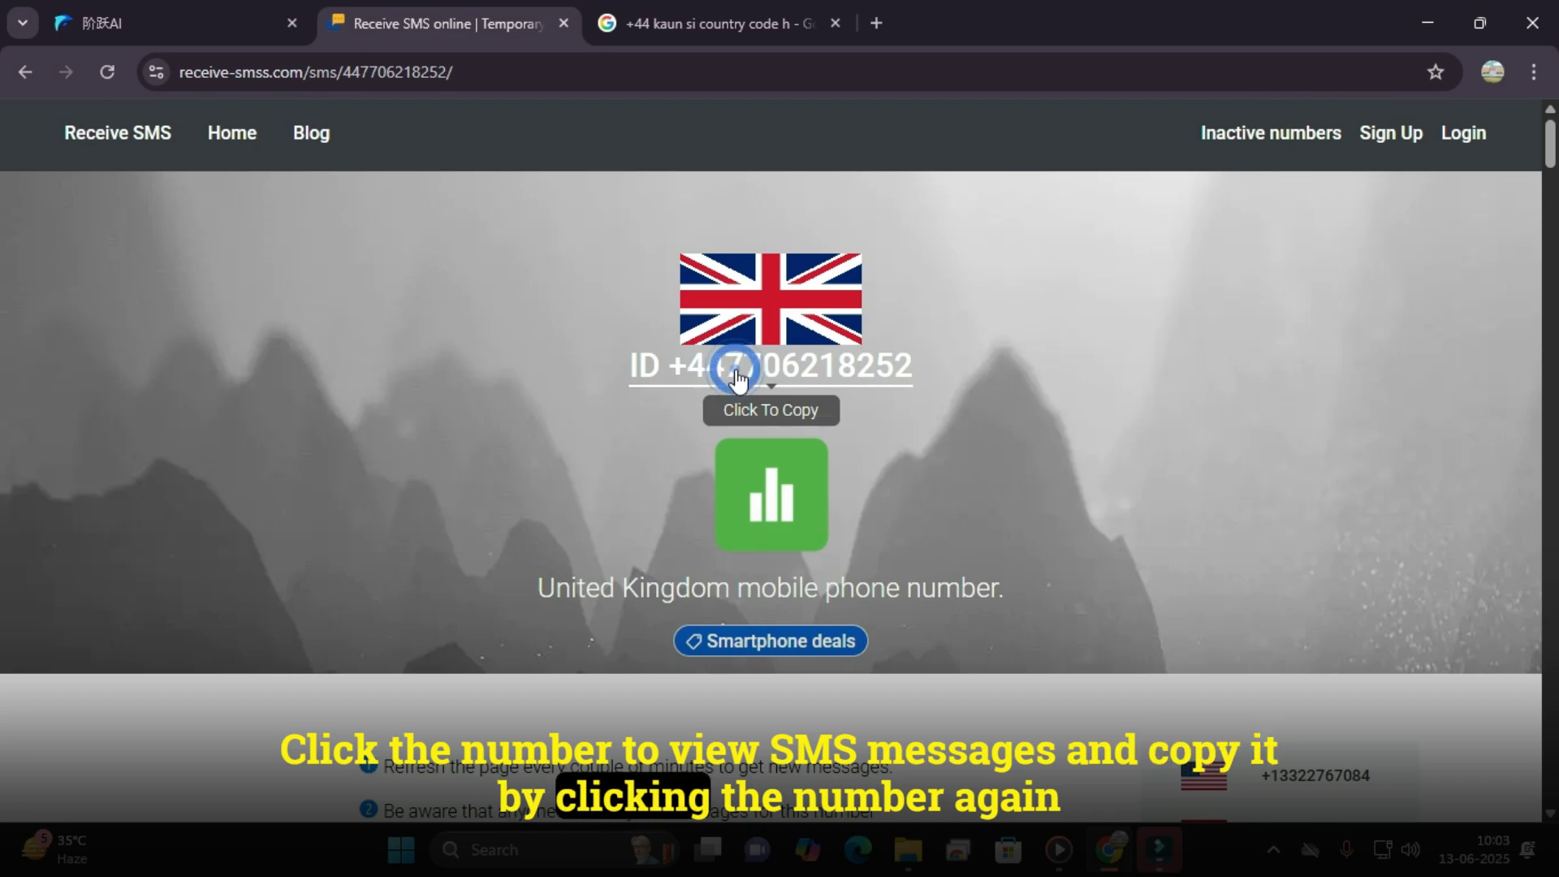
click(736, 376)
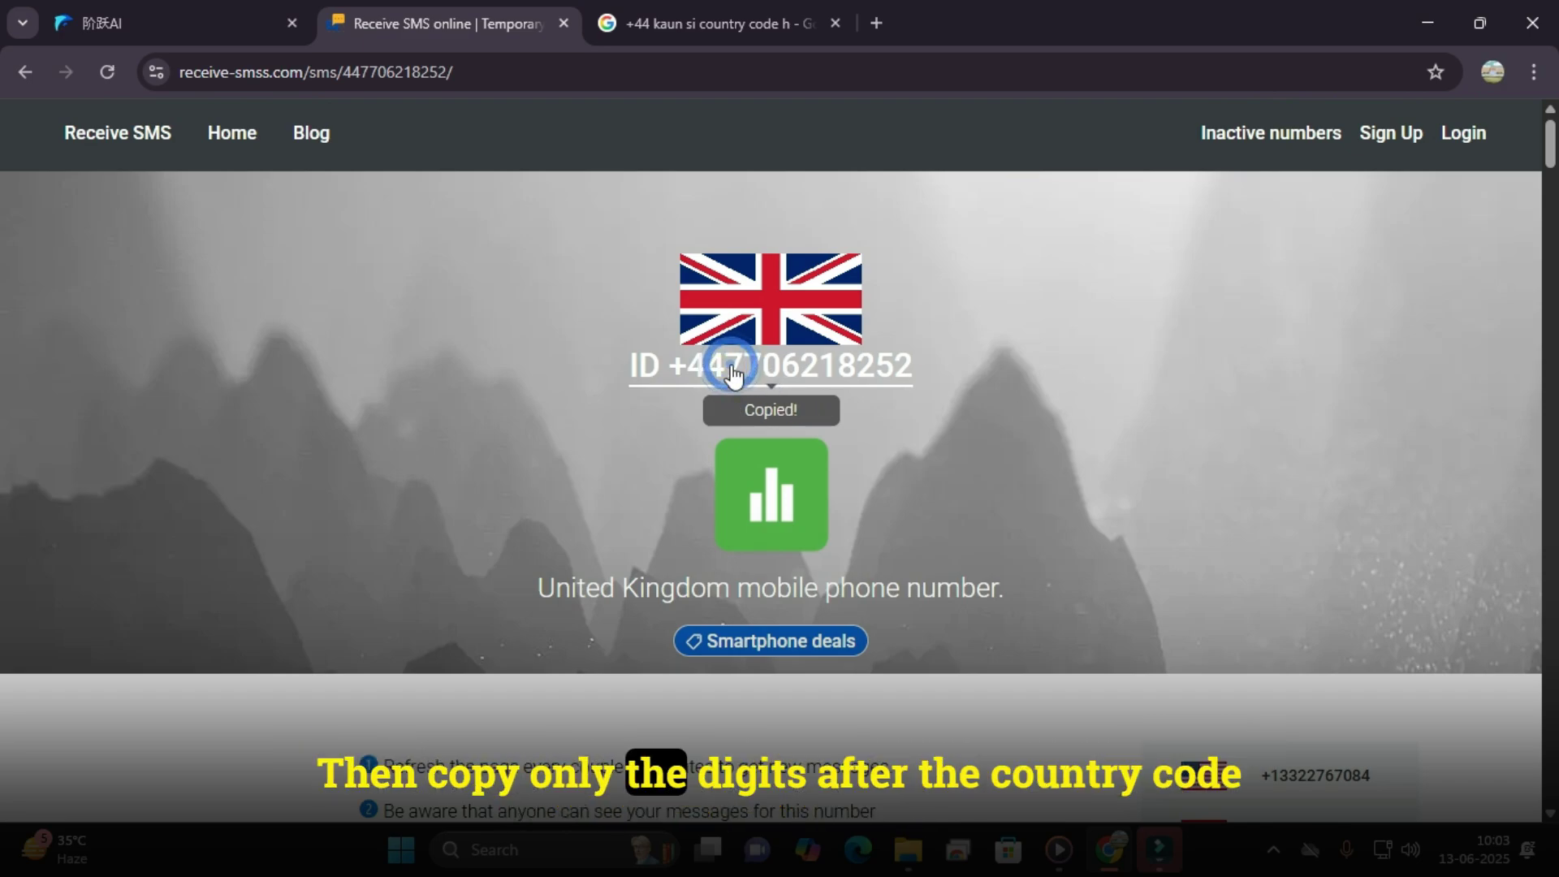
drag(725, 375, 916, 375)
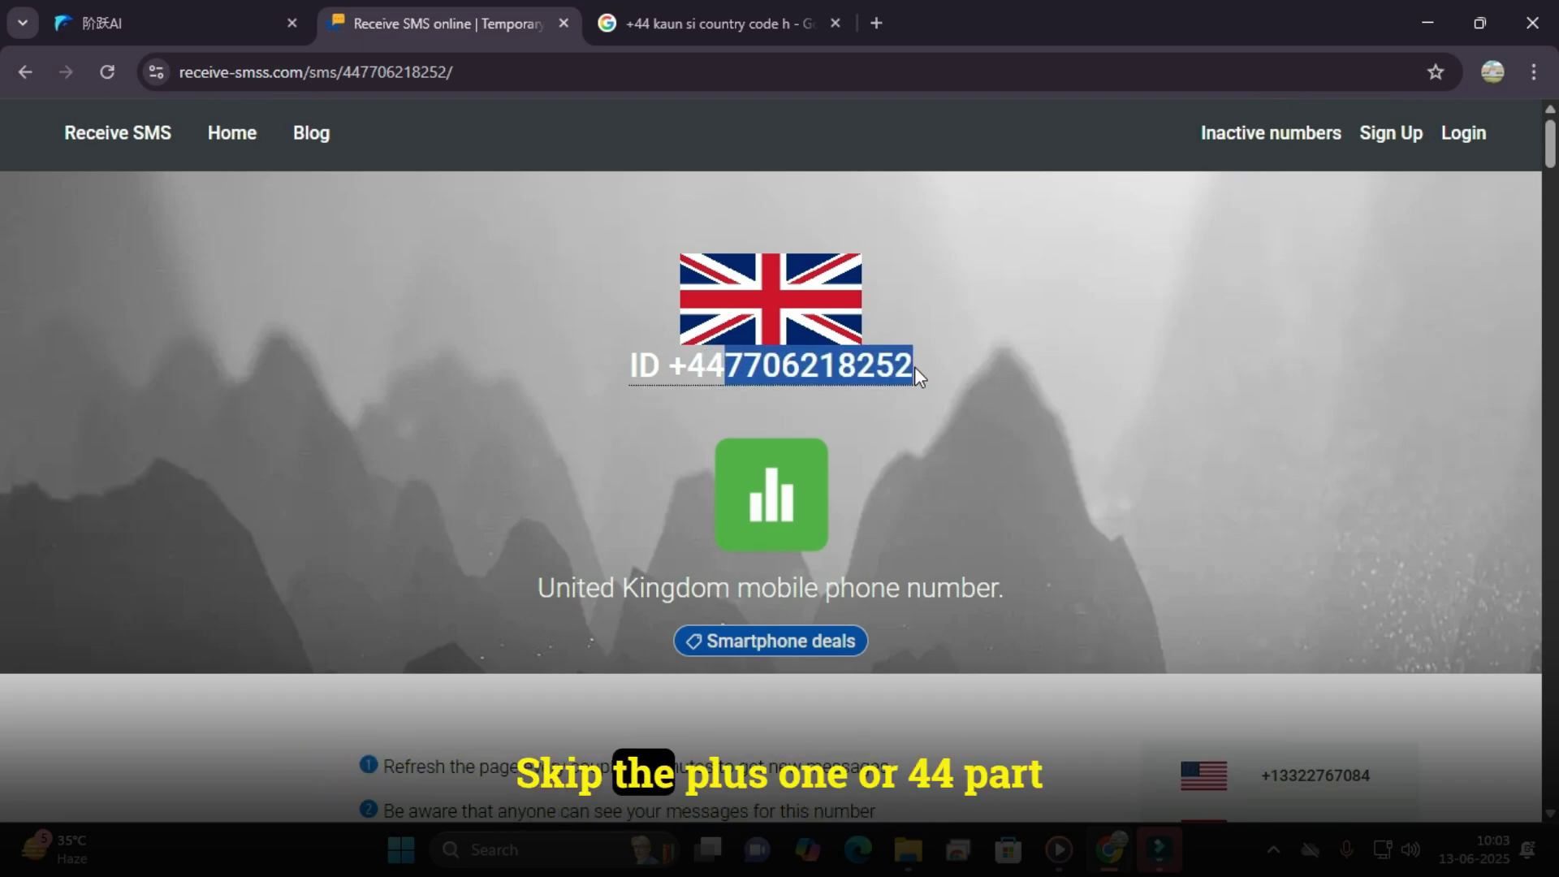
key(ctrl+c)
- Return to the Step AI login form, paste the copied phone number and request a verification code
click(50, 19)
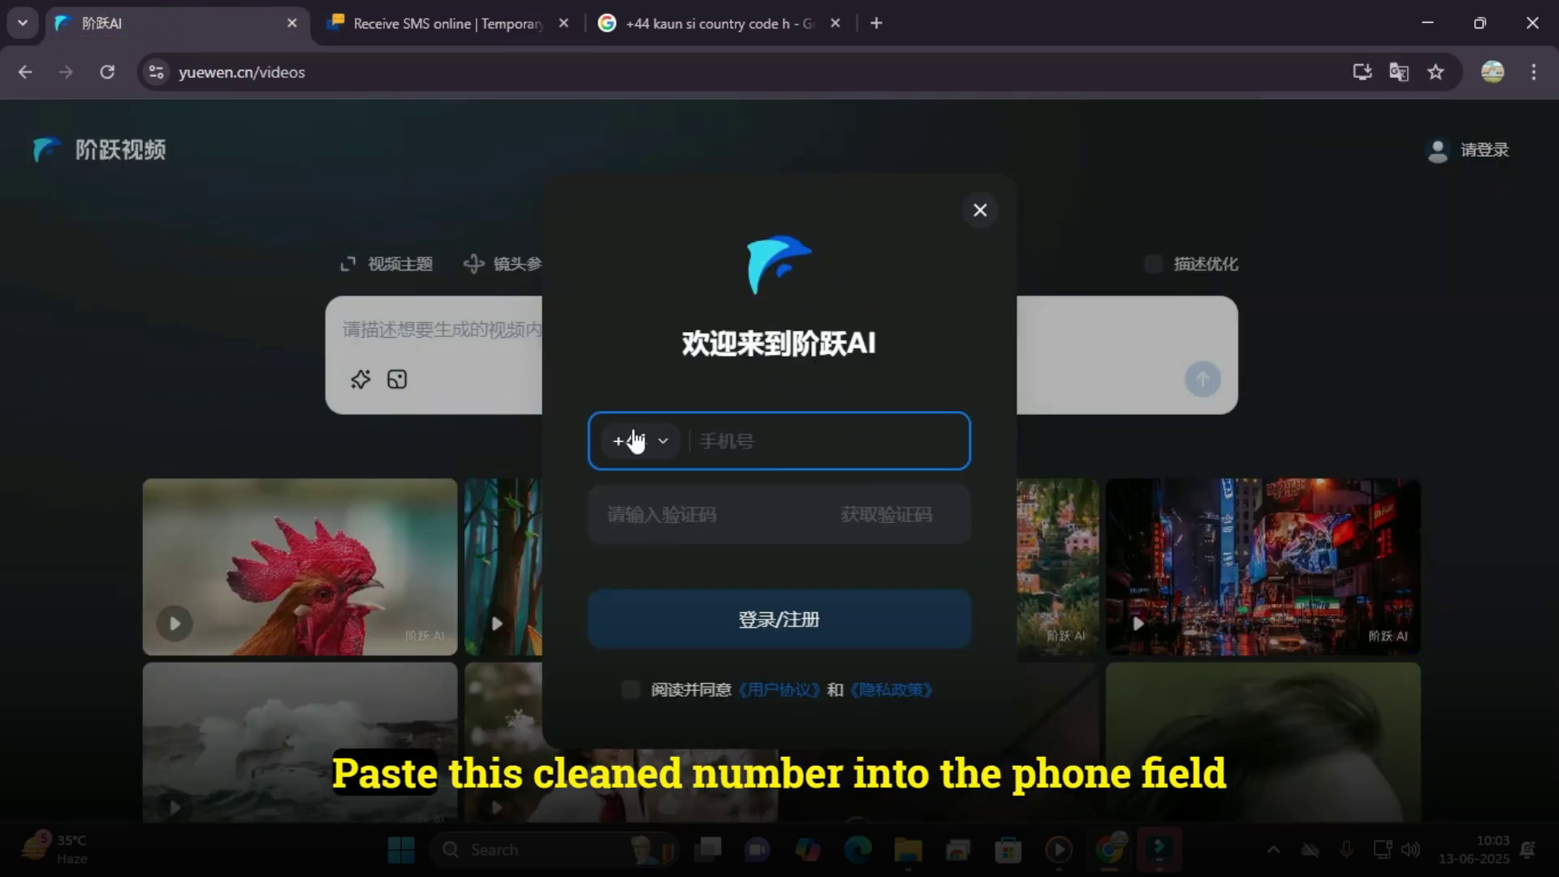
click(777, 441)
key(ctrl+v)
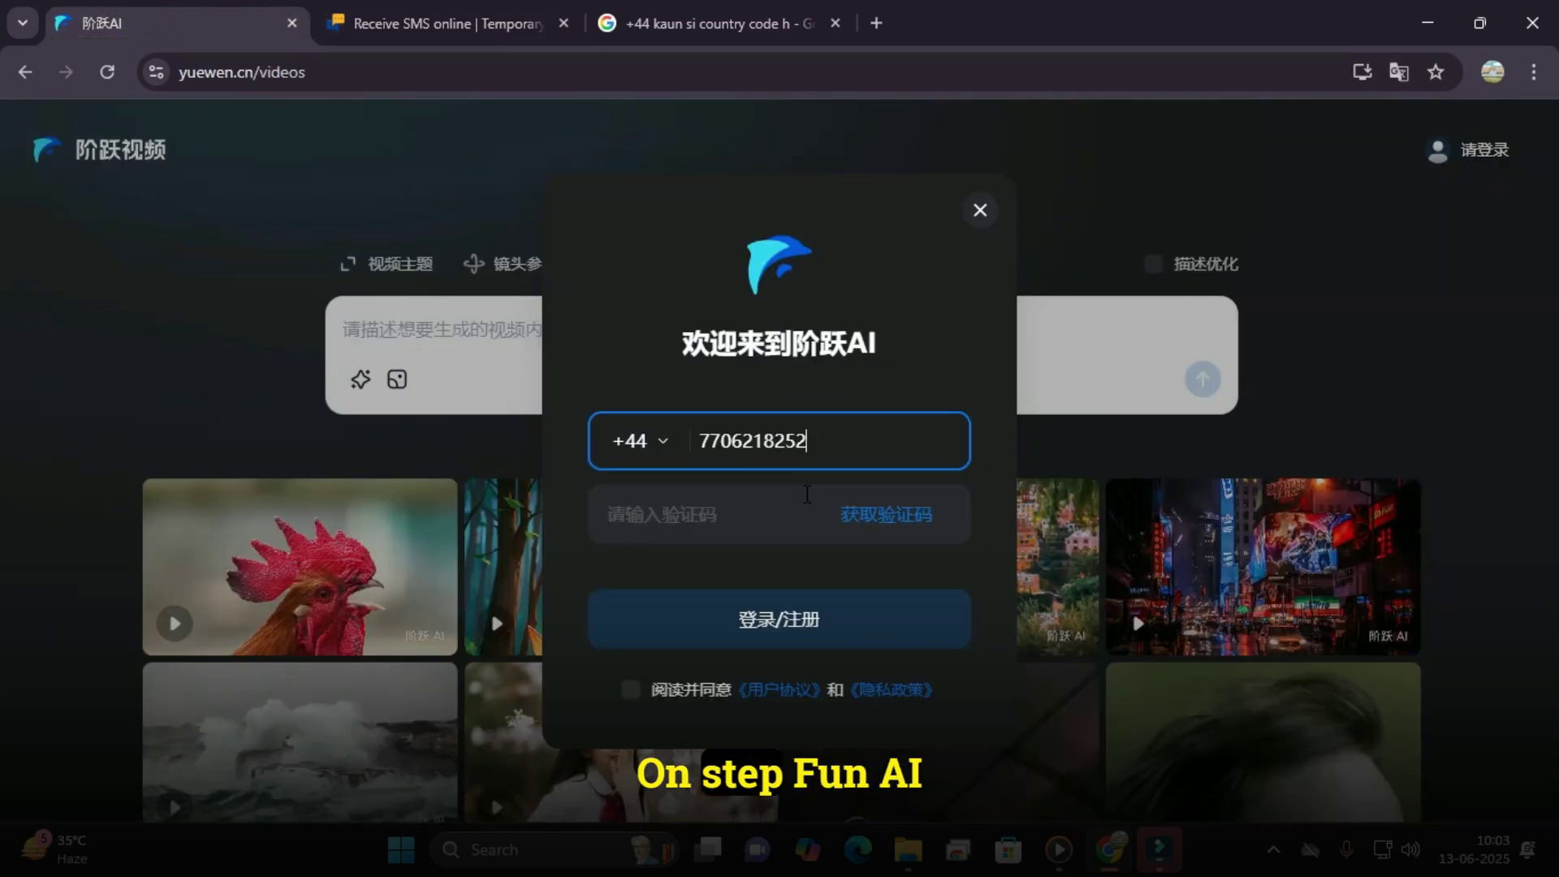
click(892, 517)
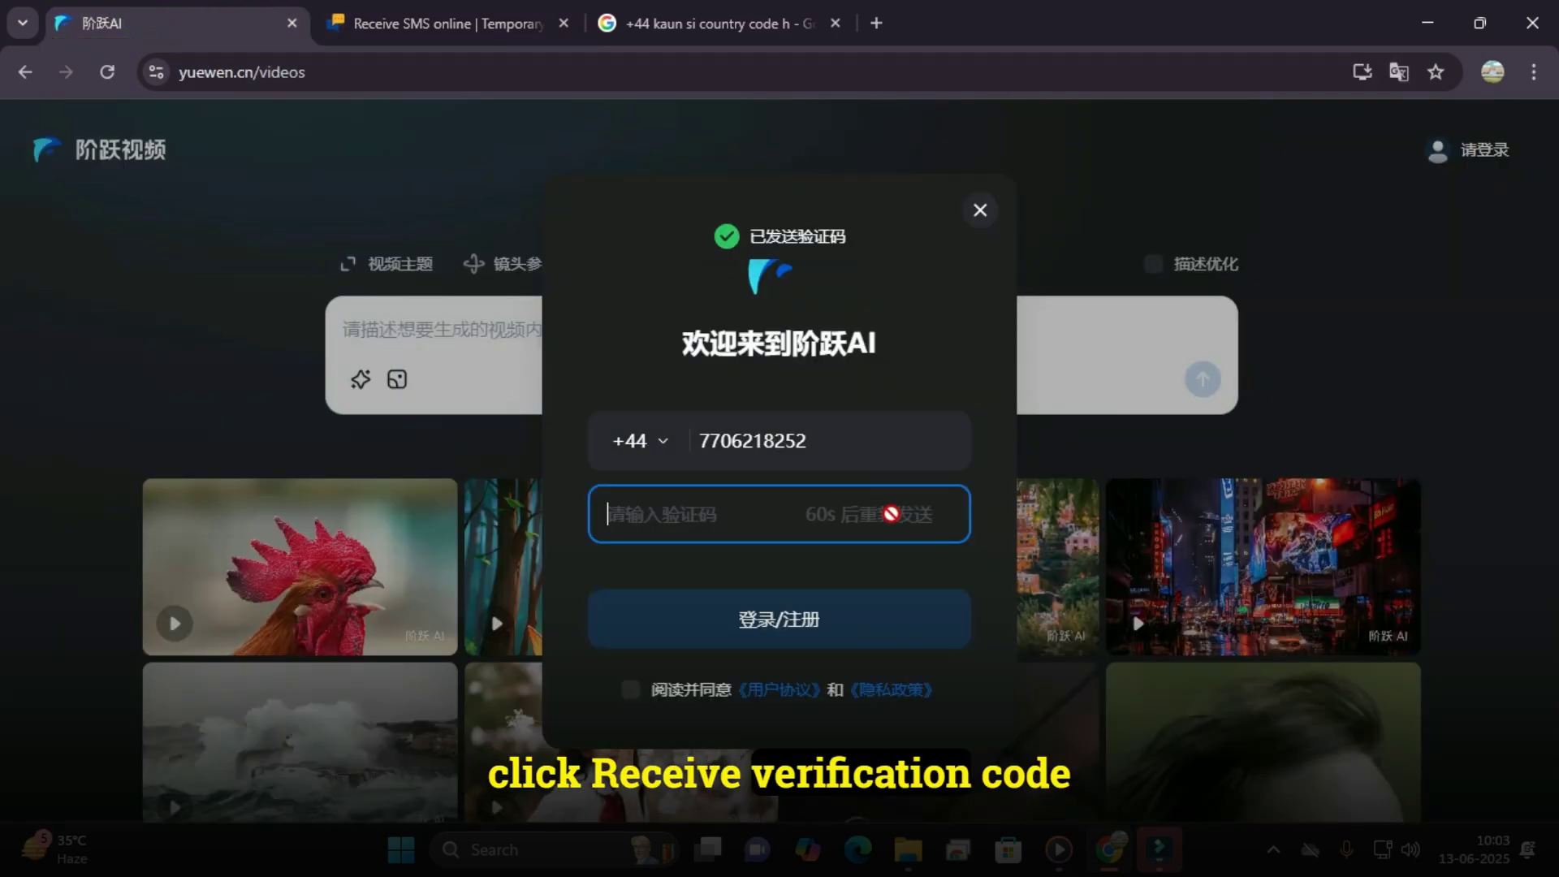
- Refresh the temporary number's messages on receive-smss.com and copy the StepFun verification code
click(438, 22)
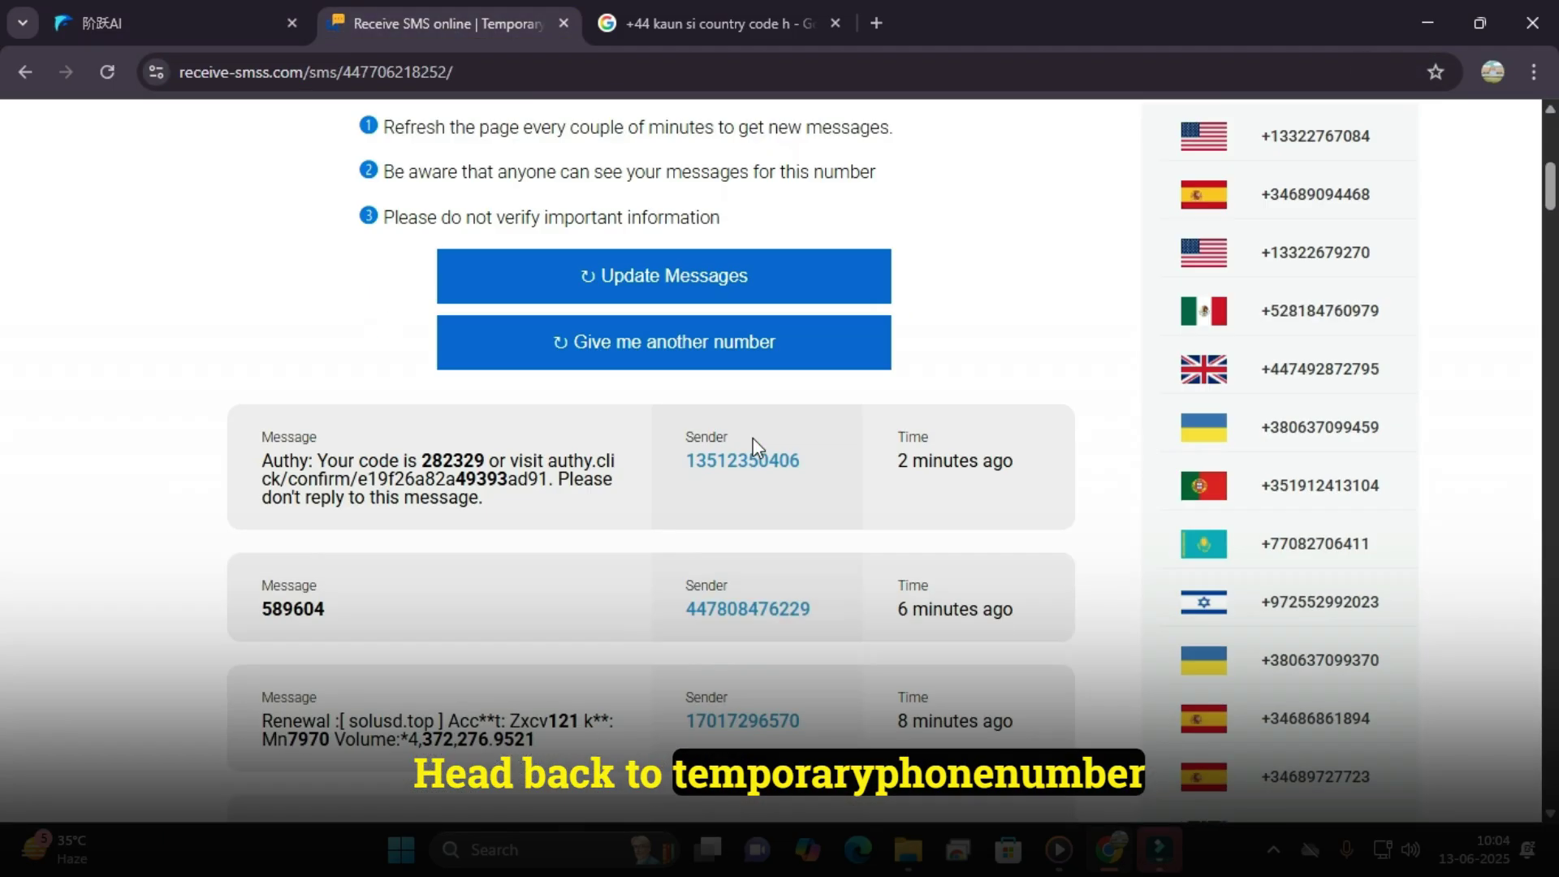
scroll(757, 448, down, 1)
scroll(552, 515, up, 1)
click(647, 321)
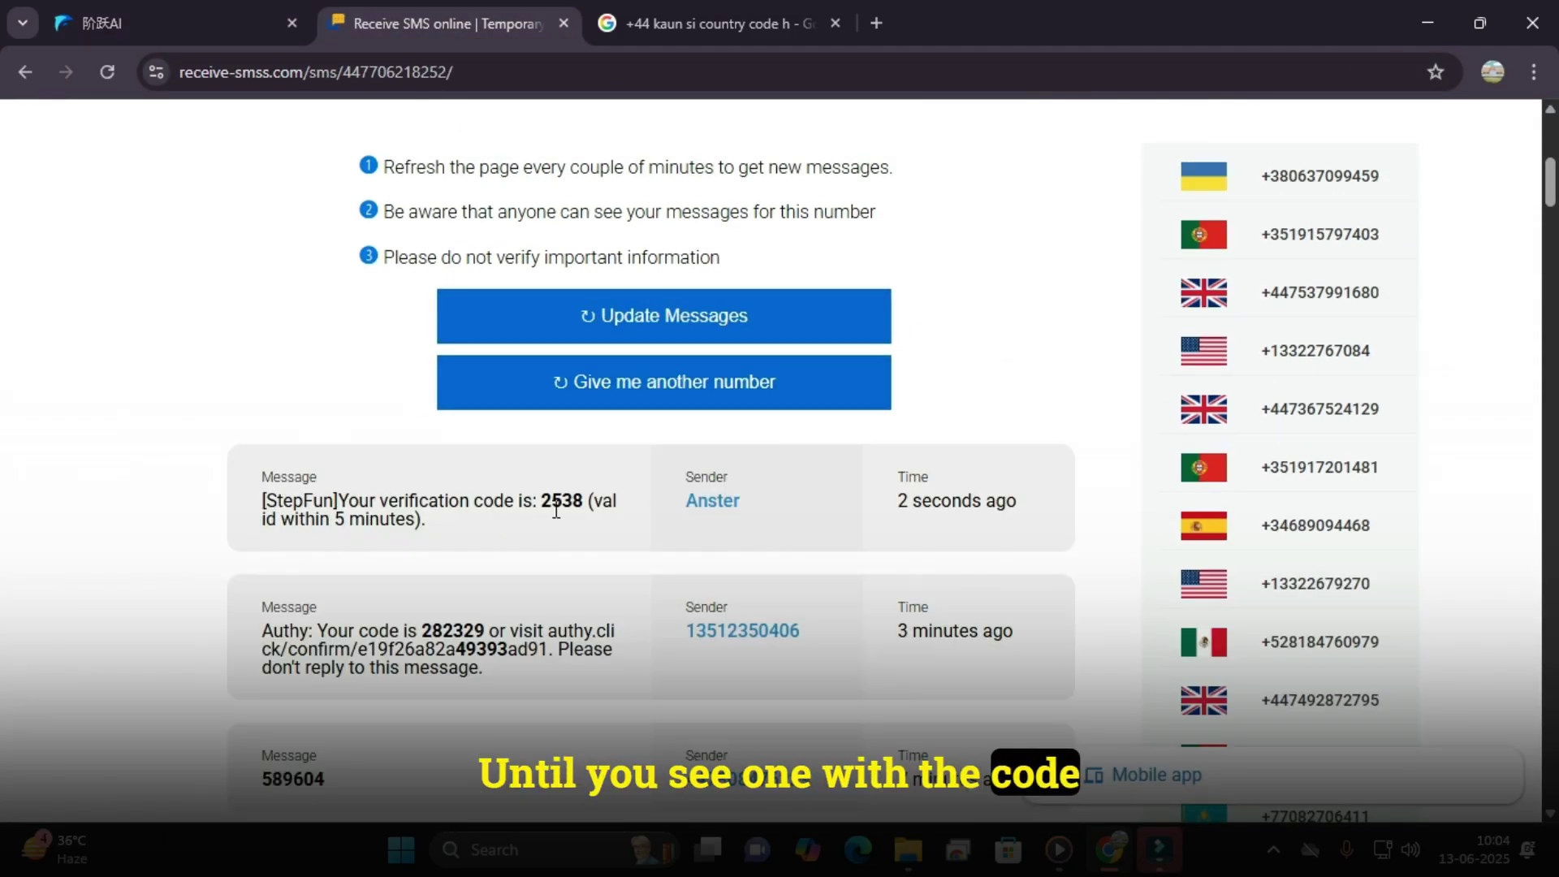
drag(541, 501, 575, 507)
- Paste the verification code into the Step AI login form, accept the user agreement and privacy policy, and log in
click(188, 22)
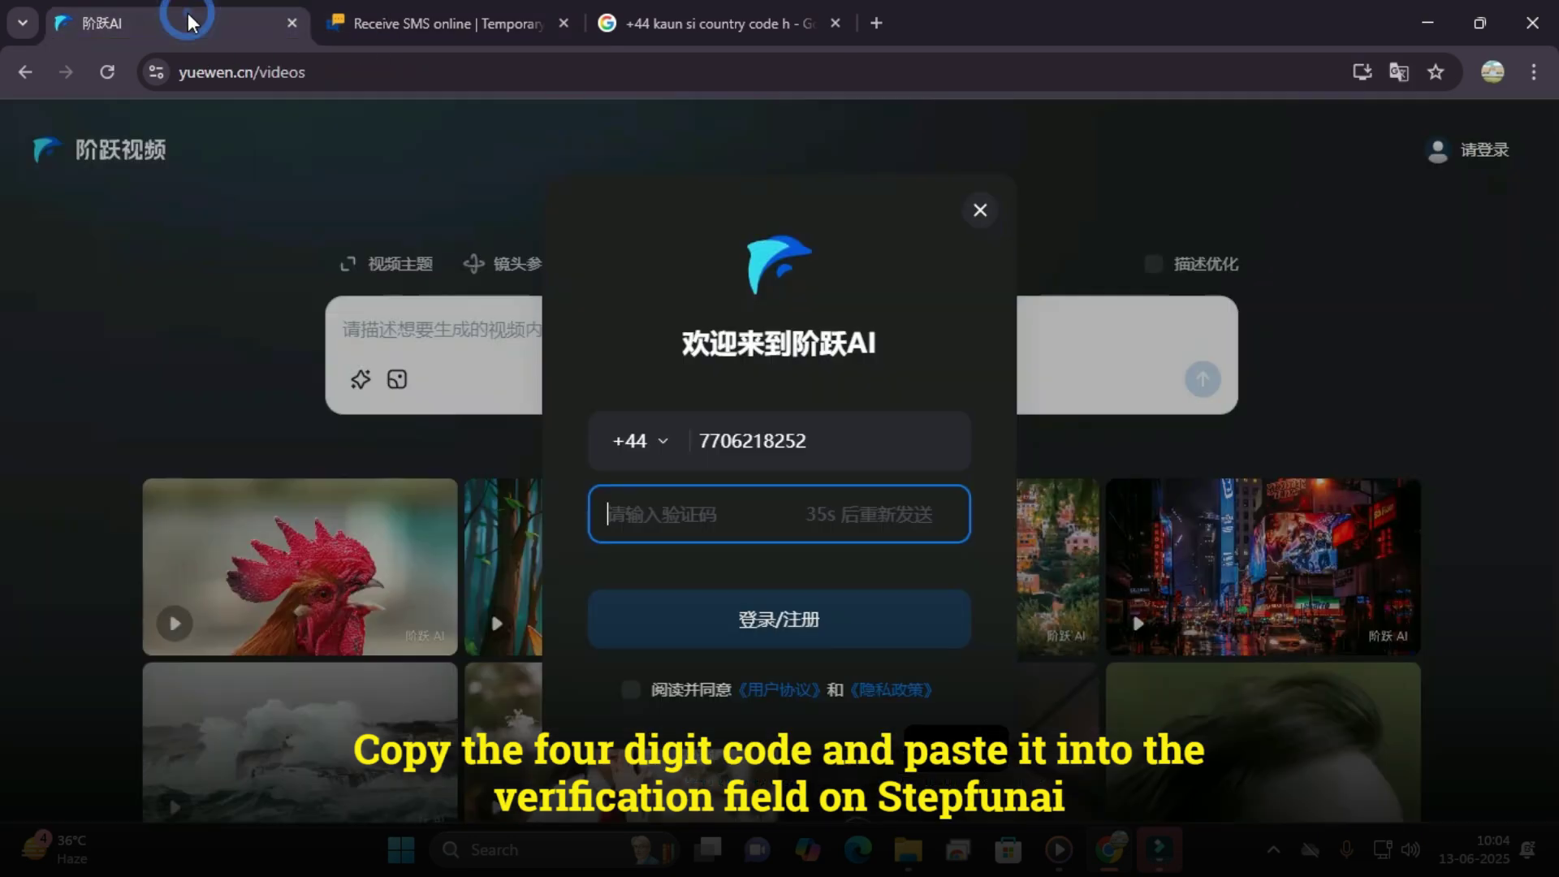
key(ctrl+v)
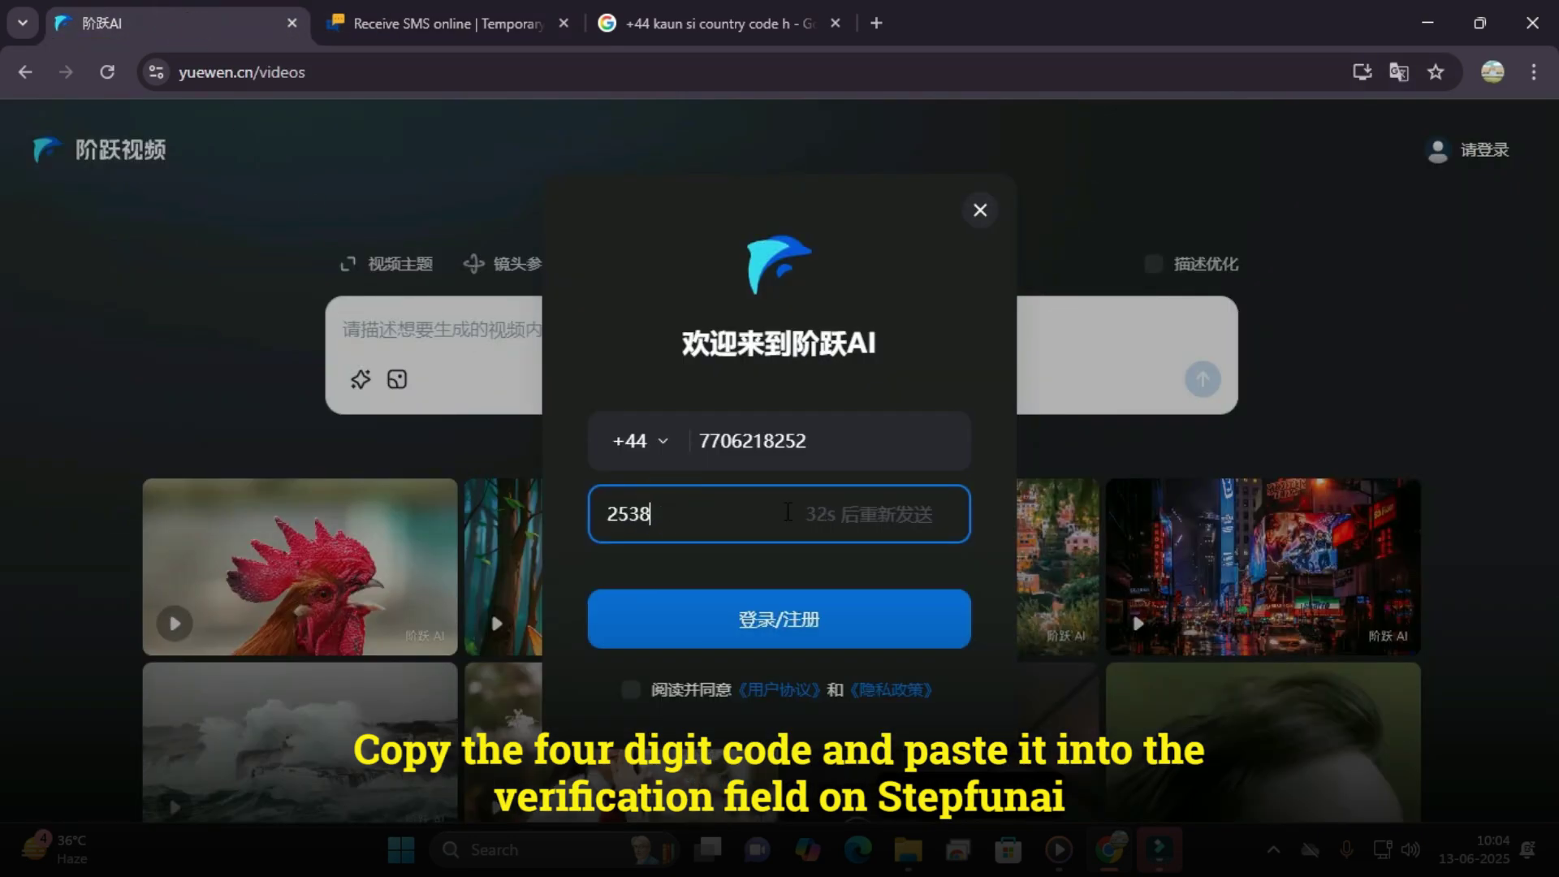
click(630, 690)
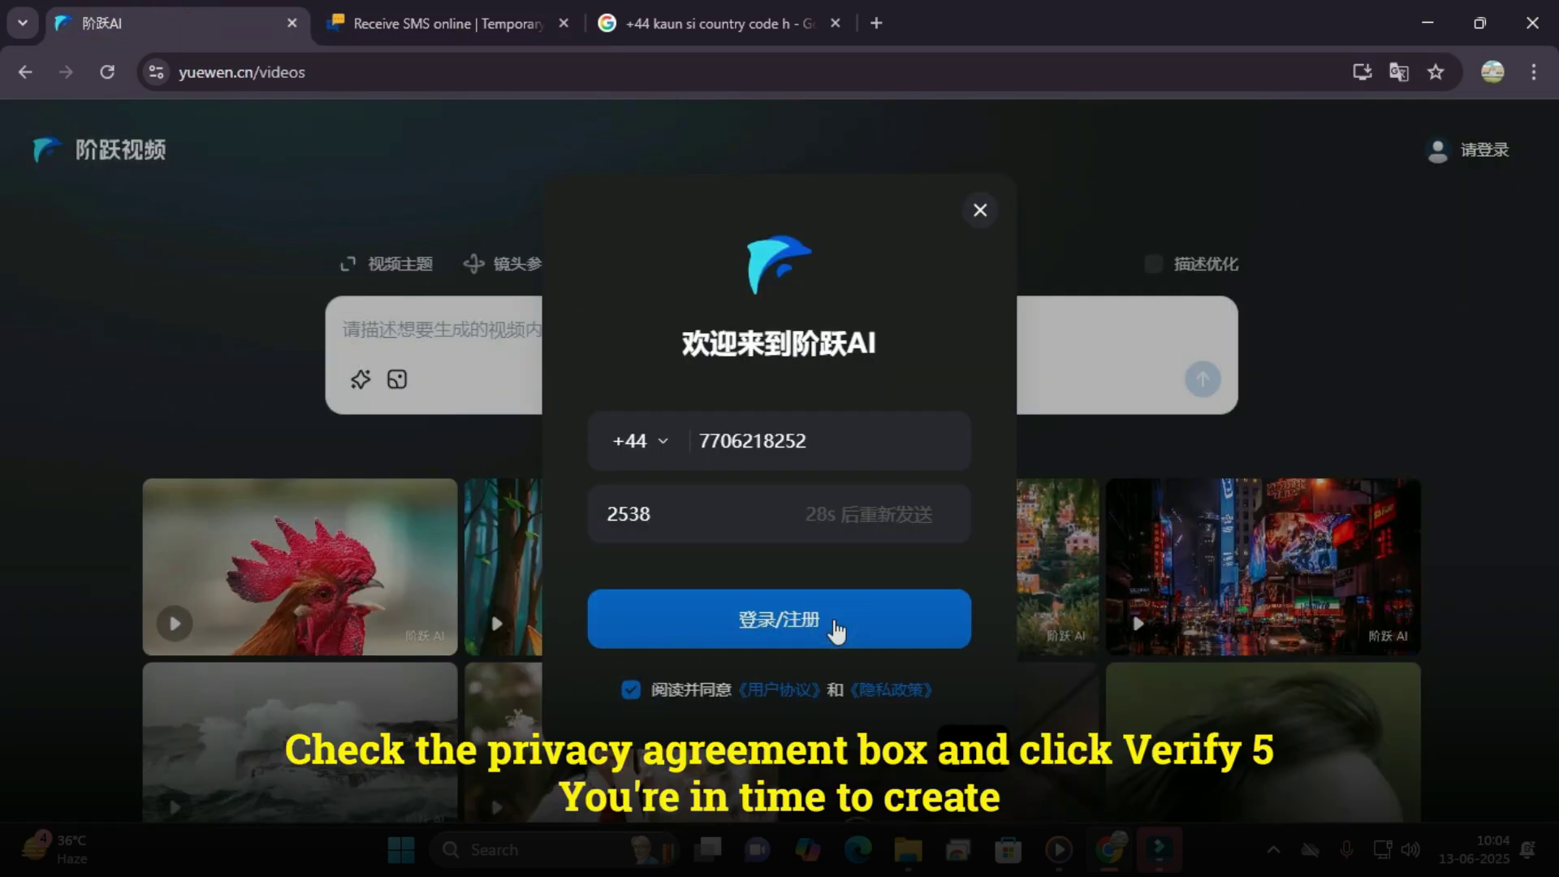
click(775, 621)
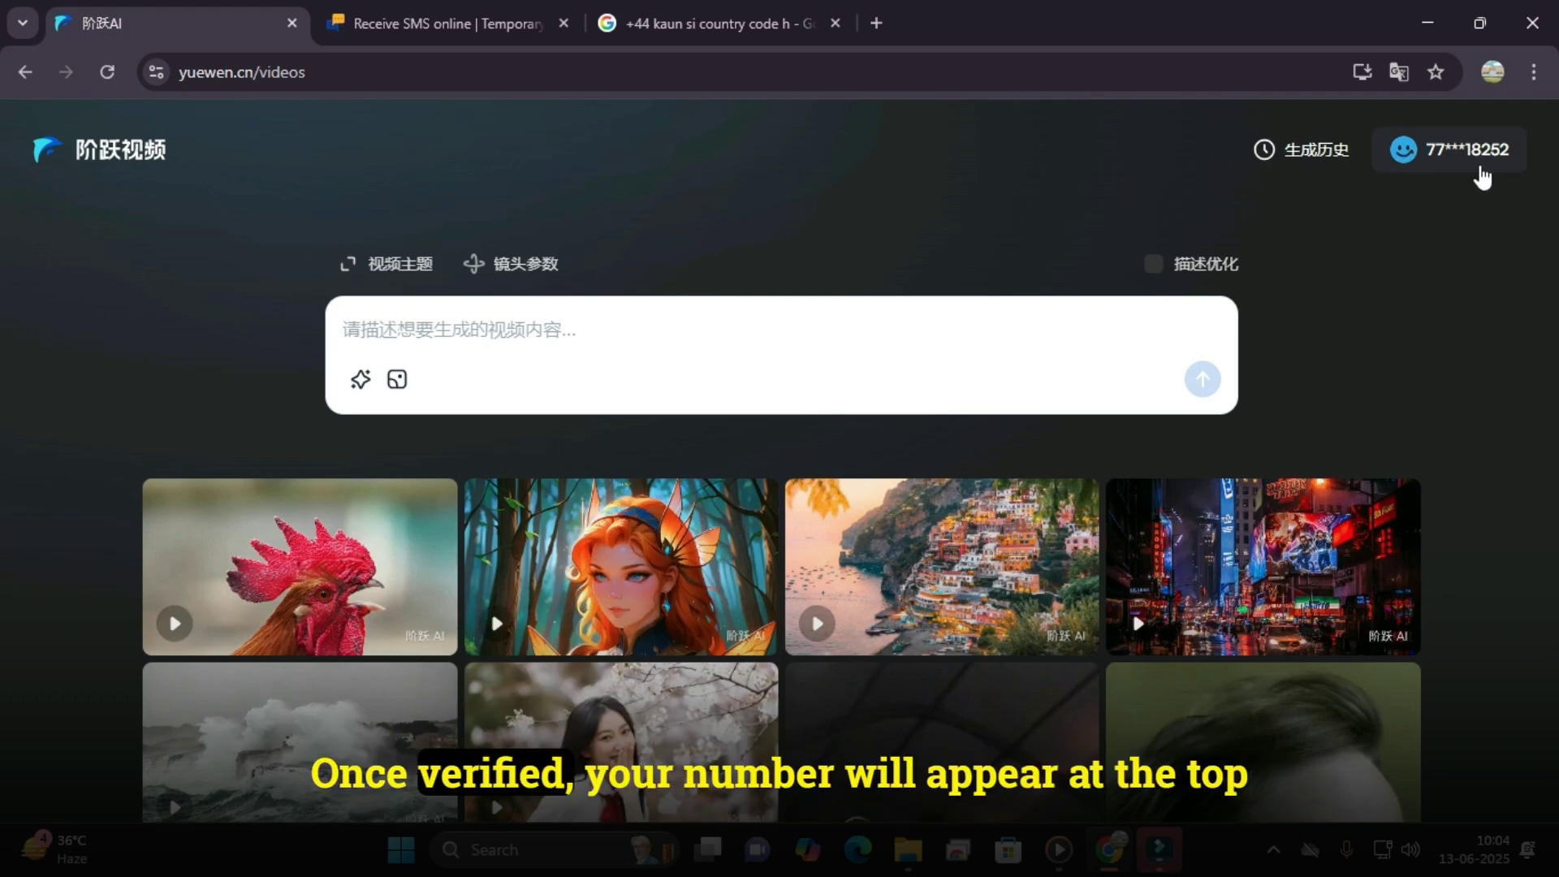
- Translate the video generation page into English and dismiss the translation popup
right_click(1309, 231)
click(1205, 645)
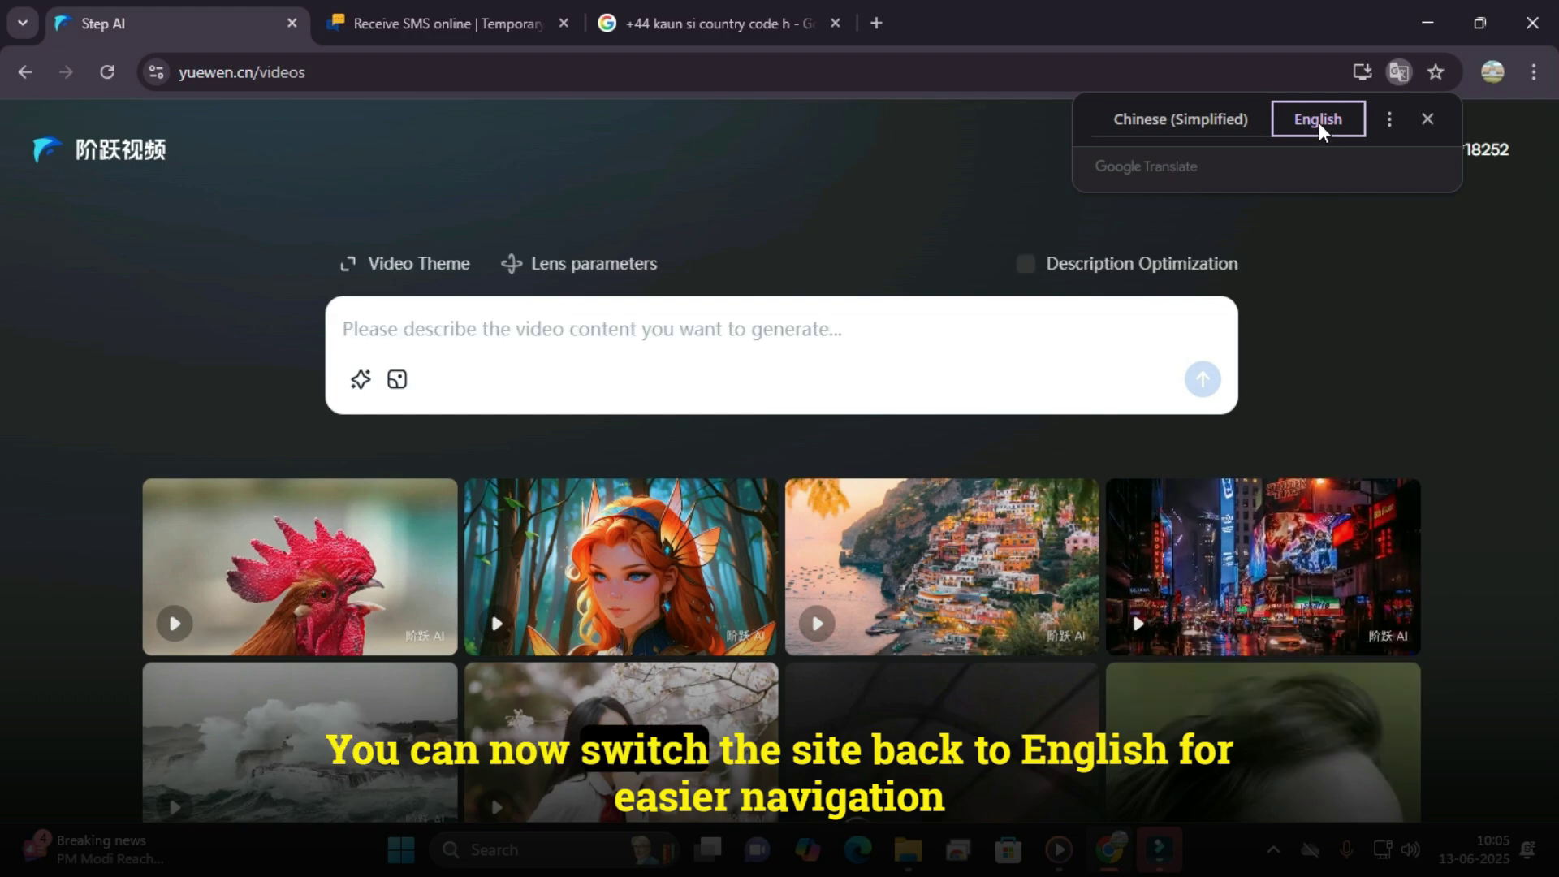
click(1424, 120)
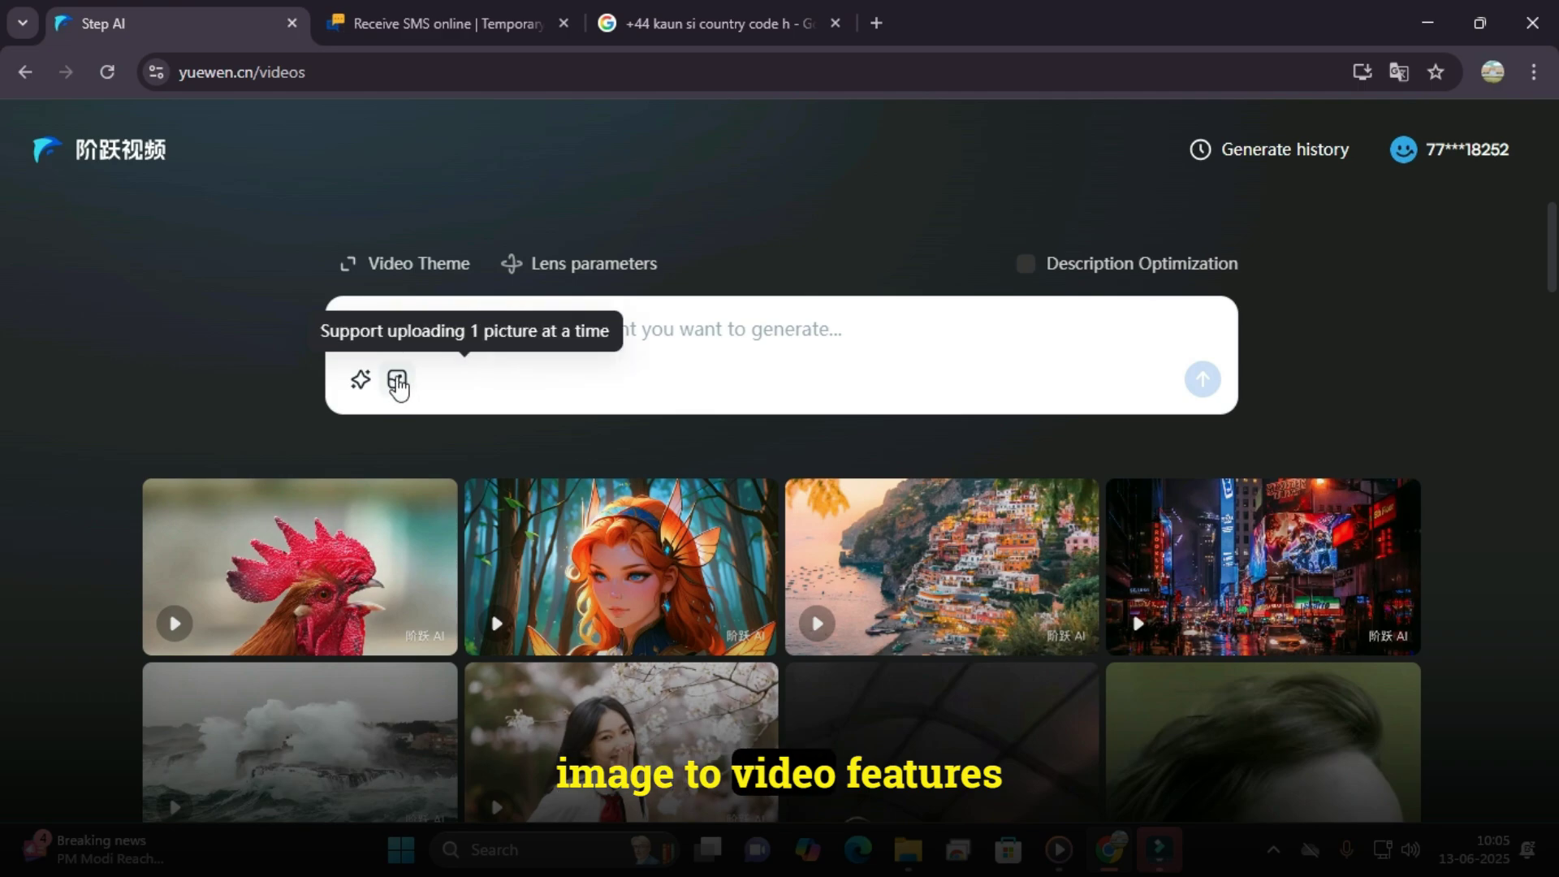
- Examine the available video themes and lens parameters for the video prompt
click(394, 268)
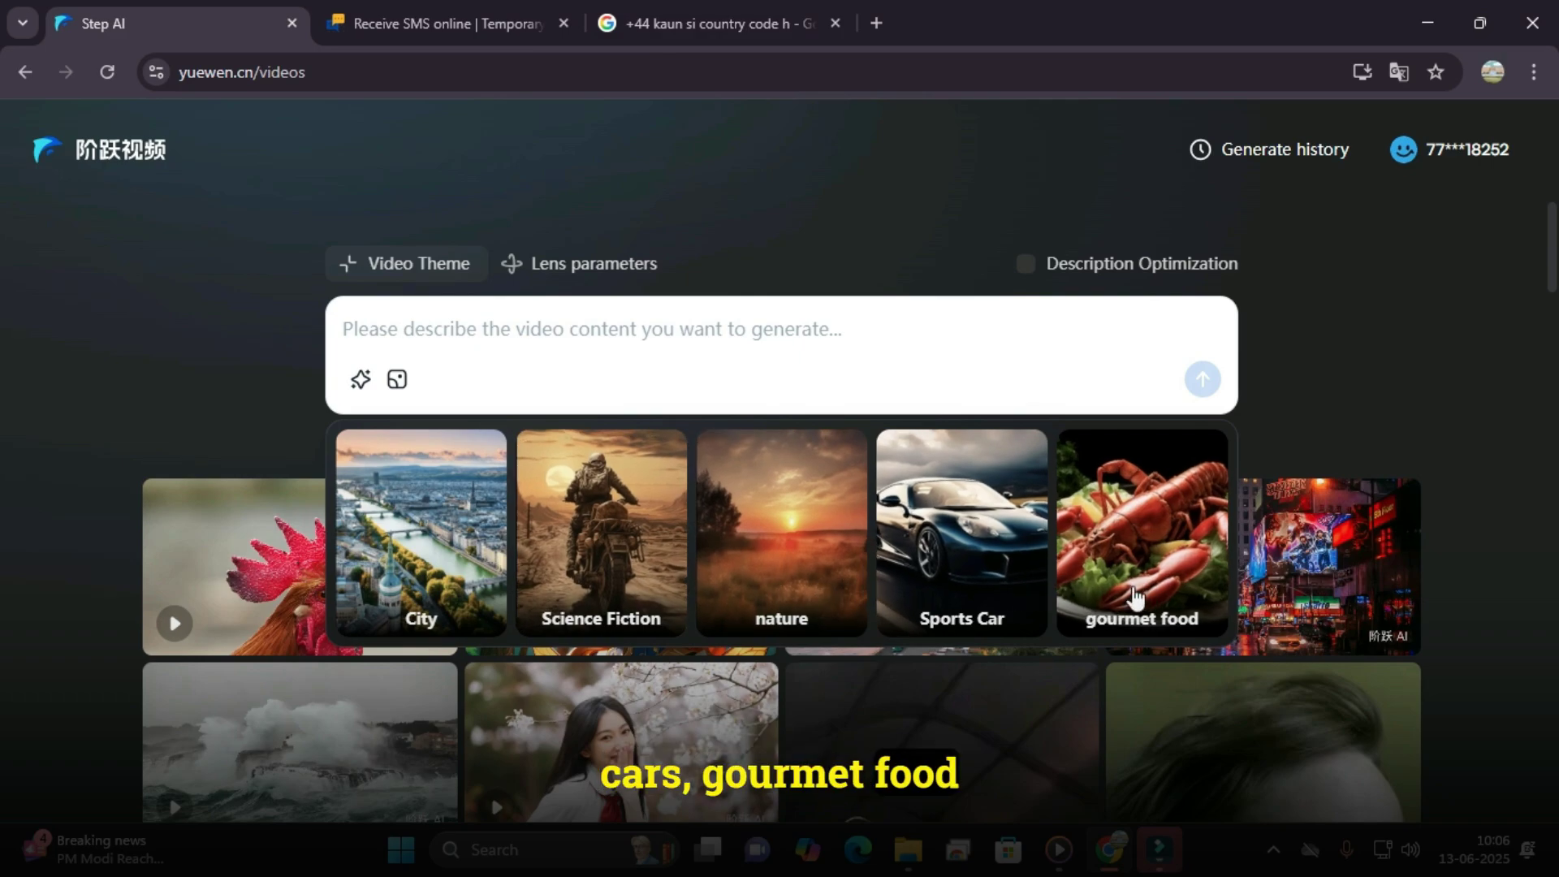
click(597, 265)
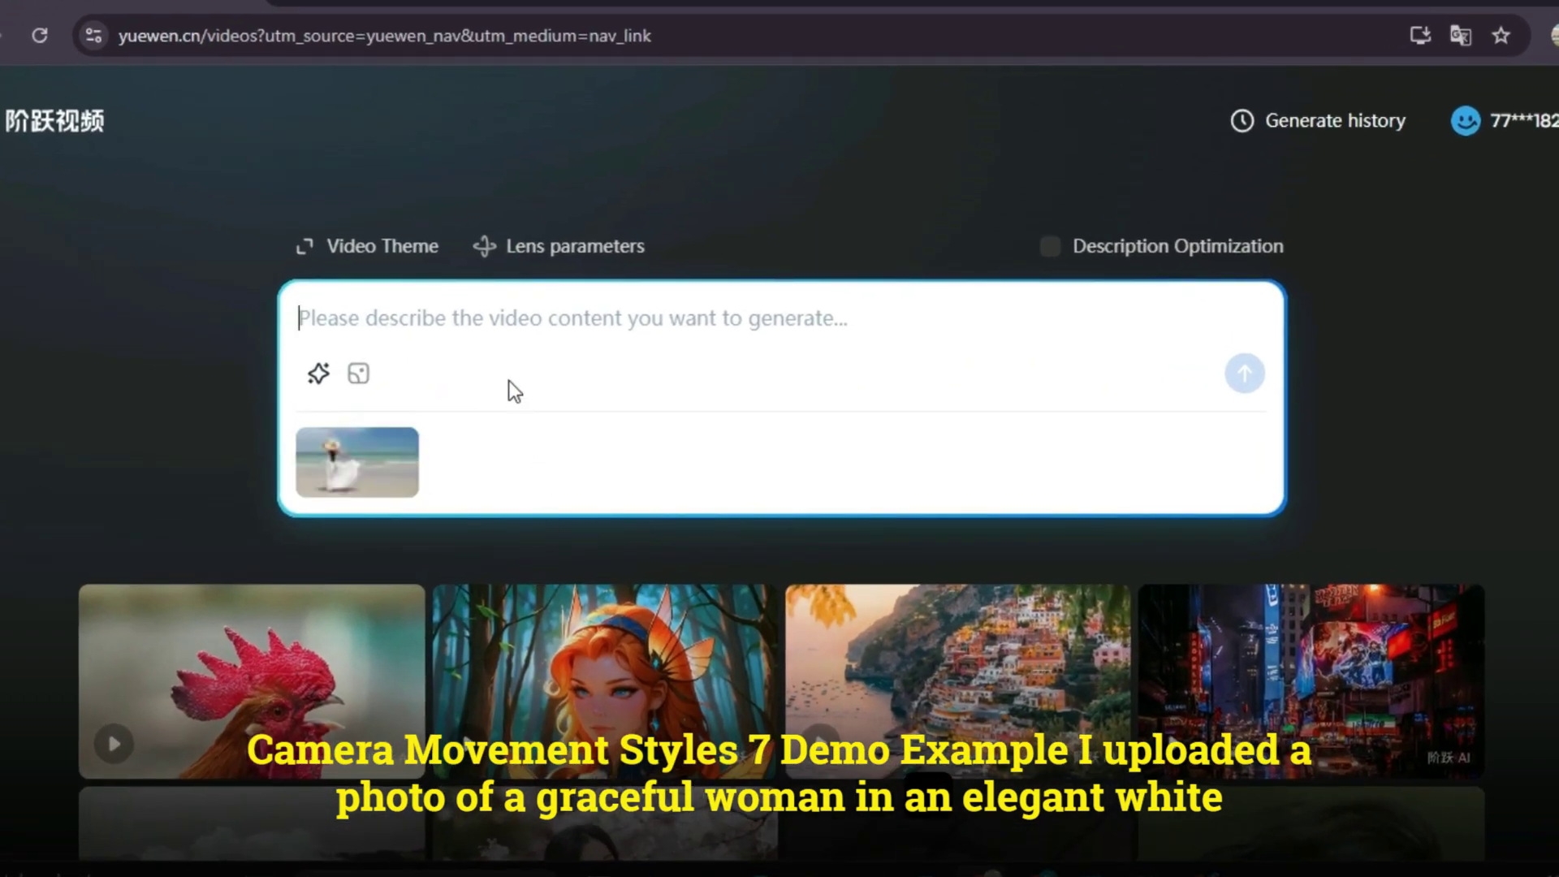
- Enter the video prompt beginning "A graceful woman in an elegant white flowing dress standing on a pristine beach" for the uploaded photo and generate the video
click(485, 332)
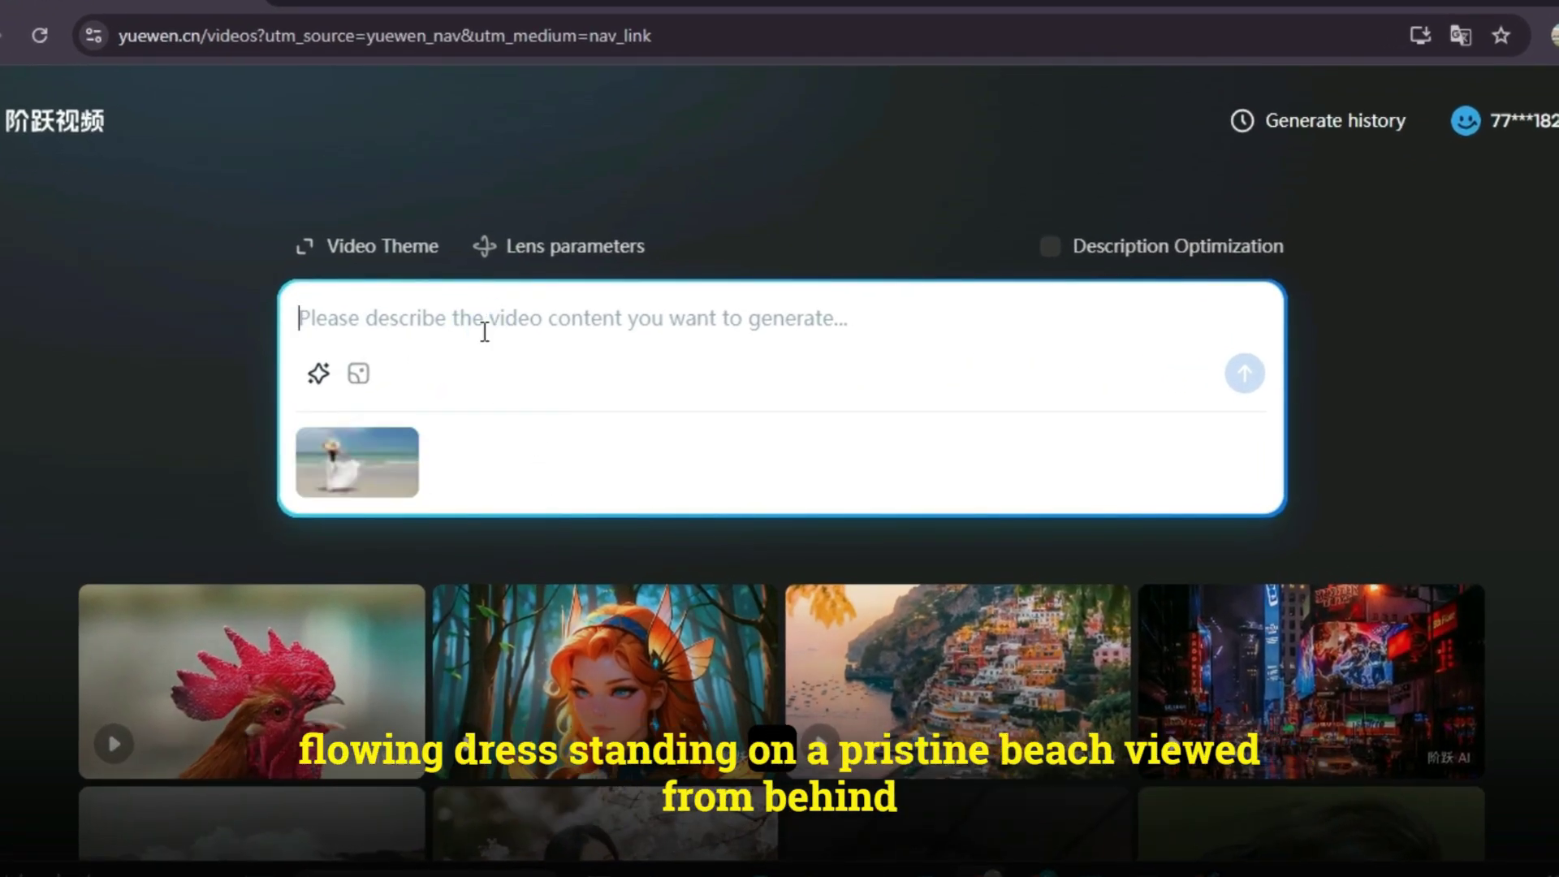
key(ctrl+v)
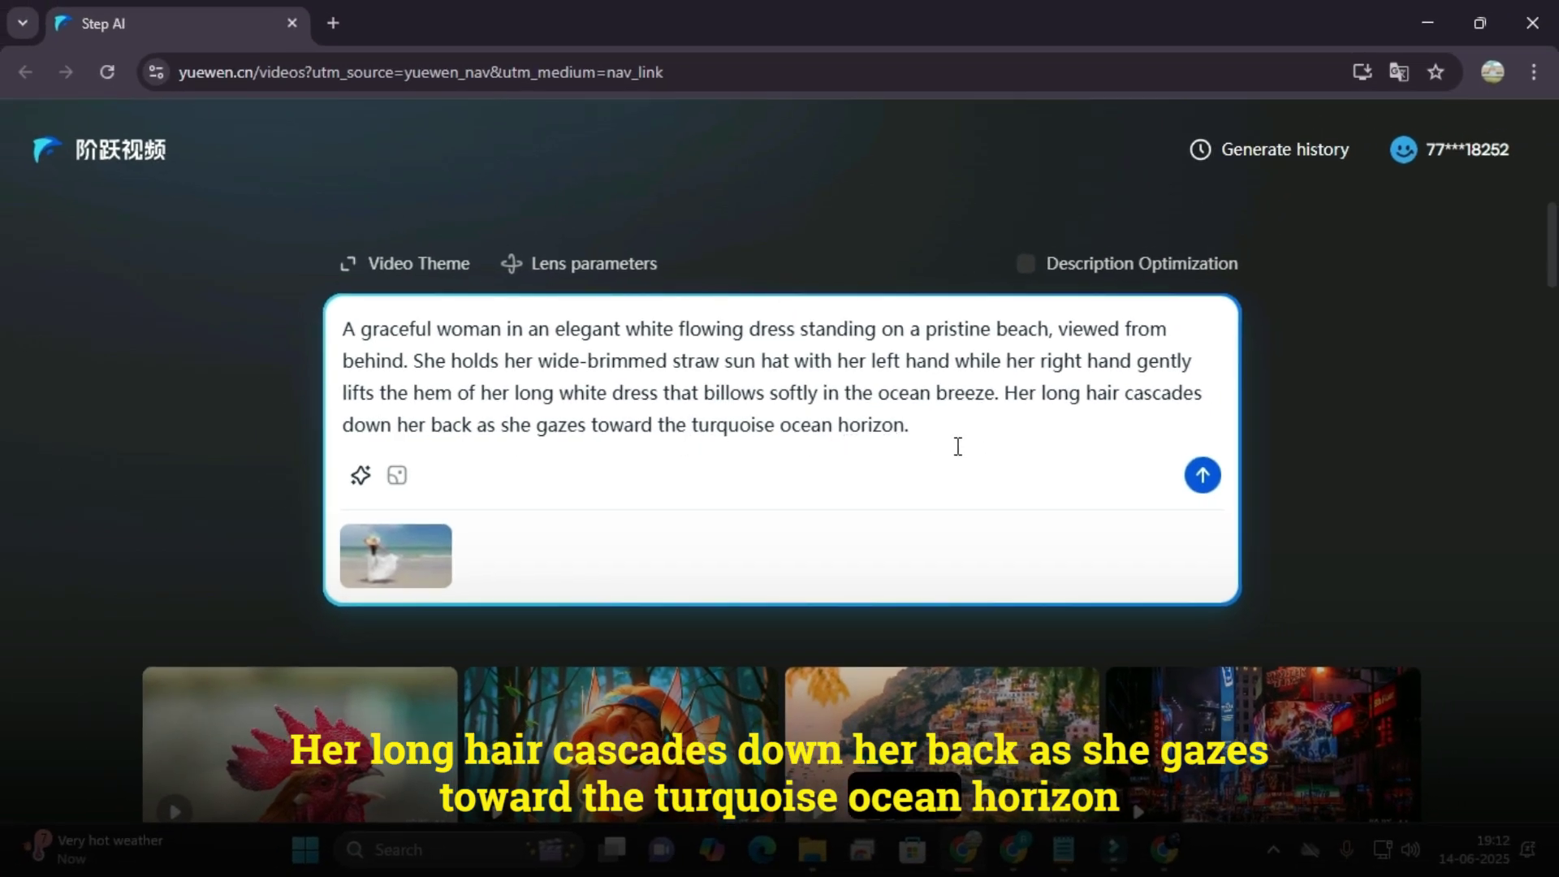
click(1204, 475)
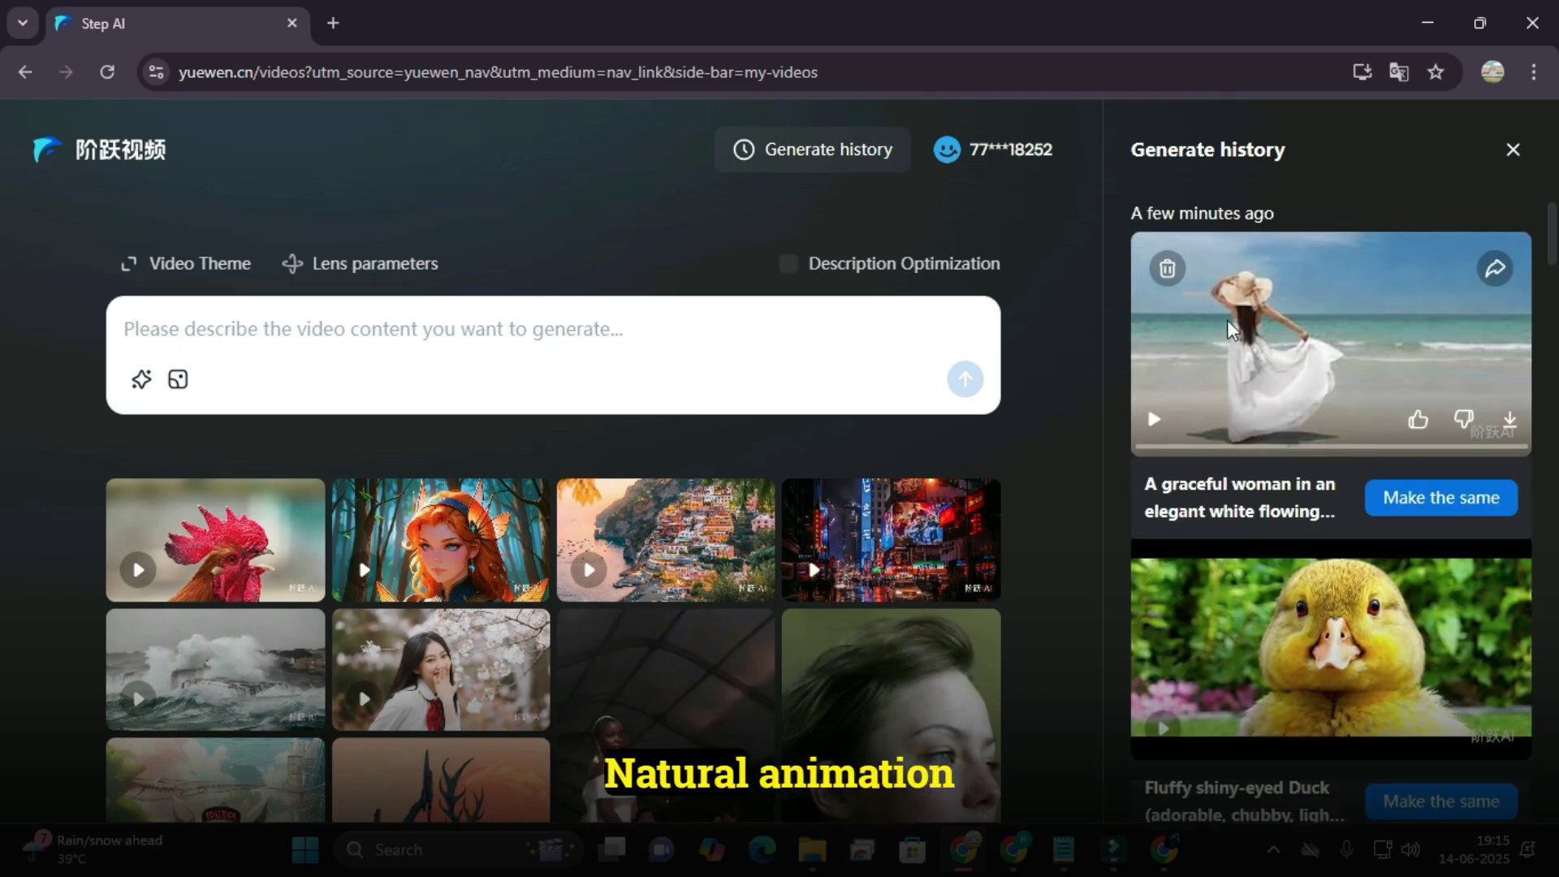
- Play the generated beach woman video from the generation history, download it as MP4 and close its preview
click(1259, 348)
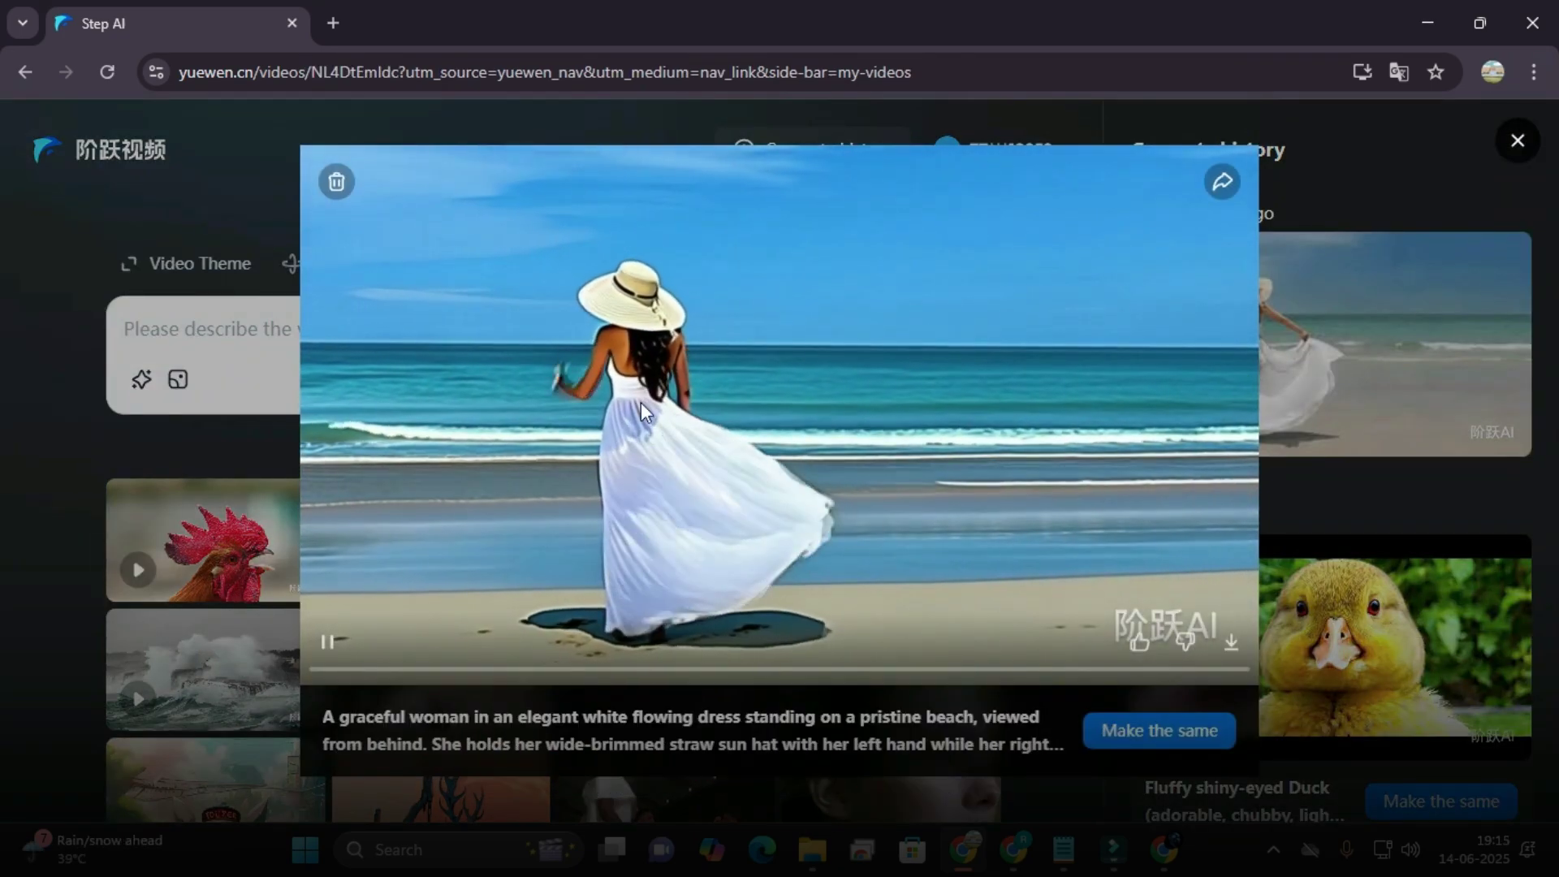
click(757, 534)
click(325, 641)
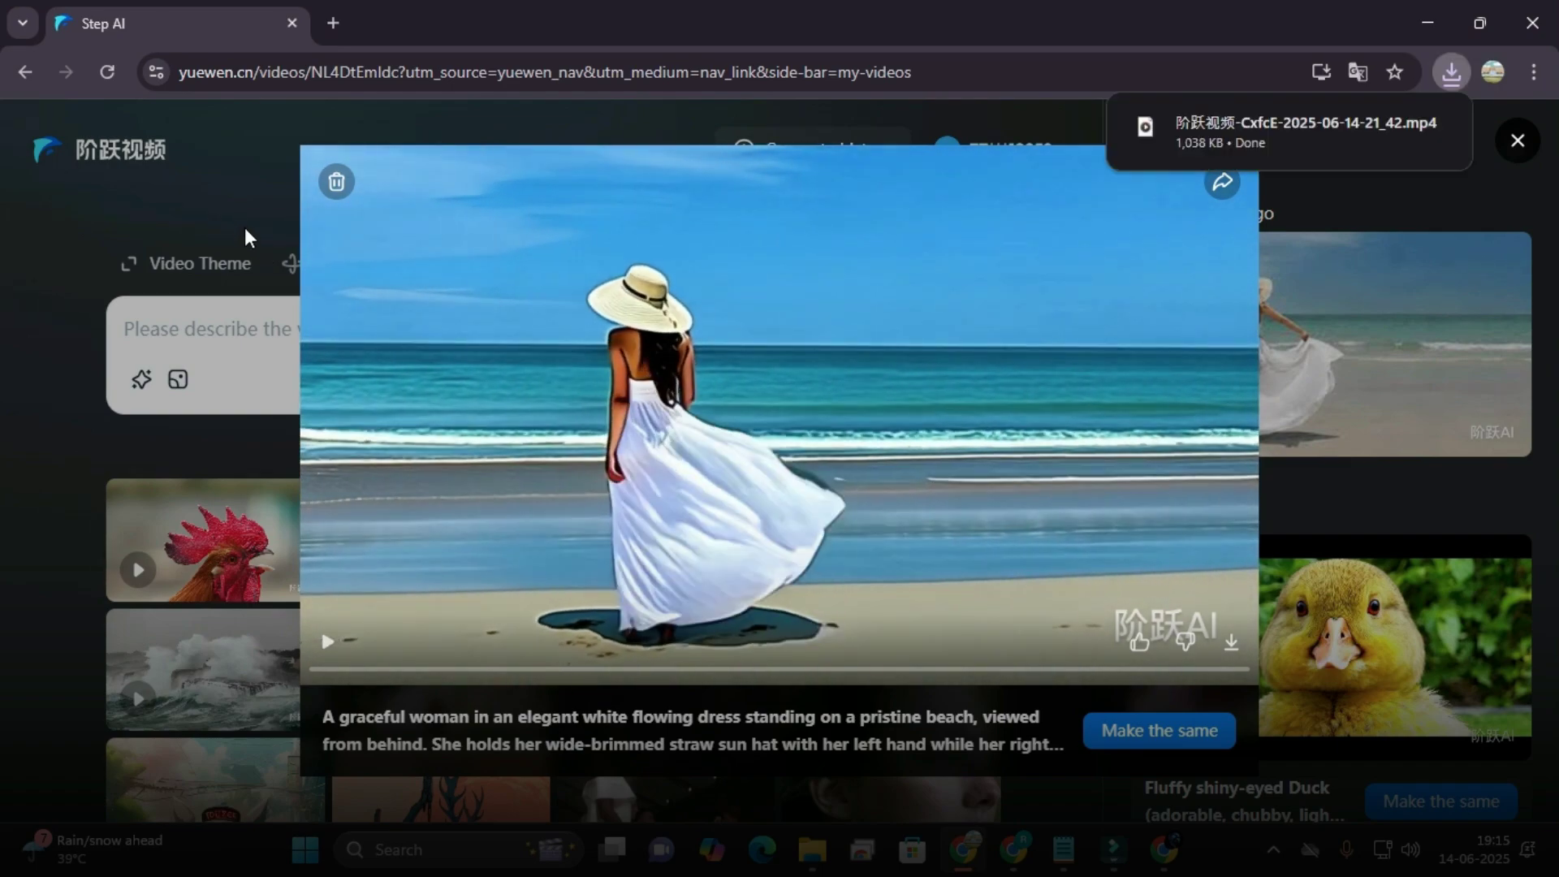
click(241, 224)
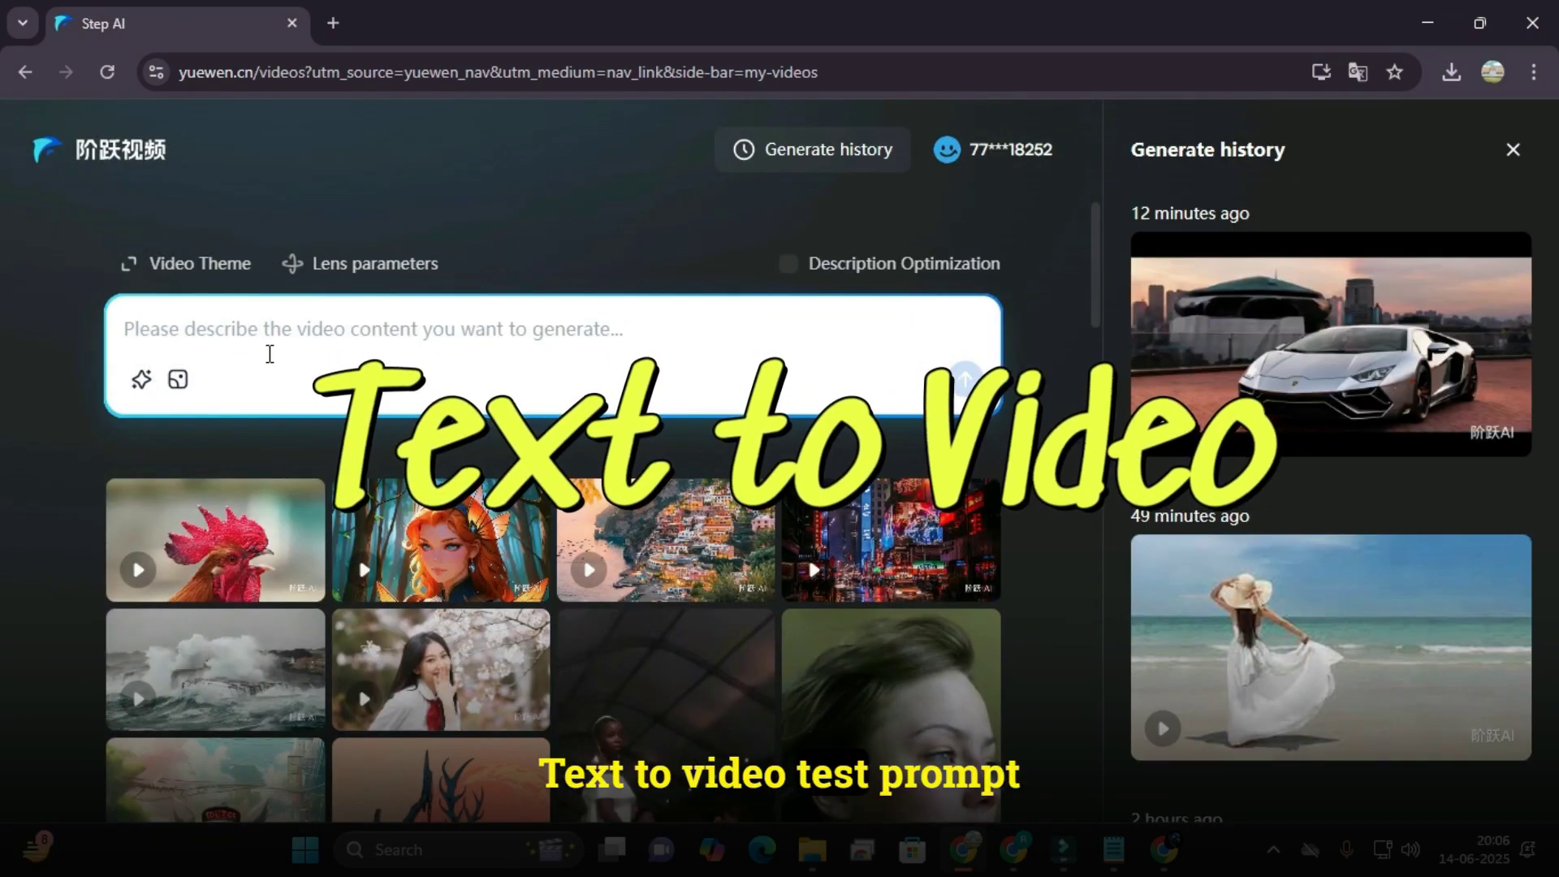
- Paste the text-to-video prompt beginning "A bright yellow Lamborghini sports car in dynamic motion on a curving mountain road" and read it through
key(ctrl+v)
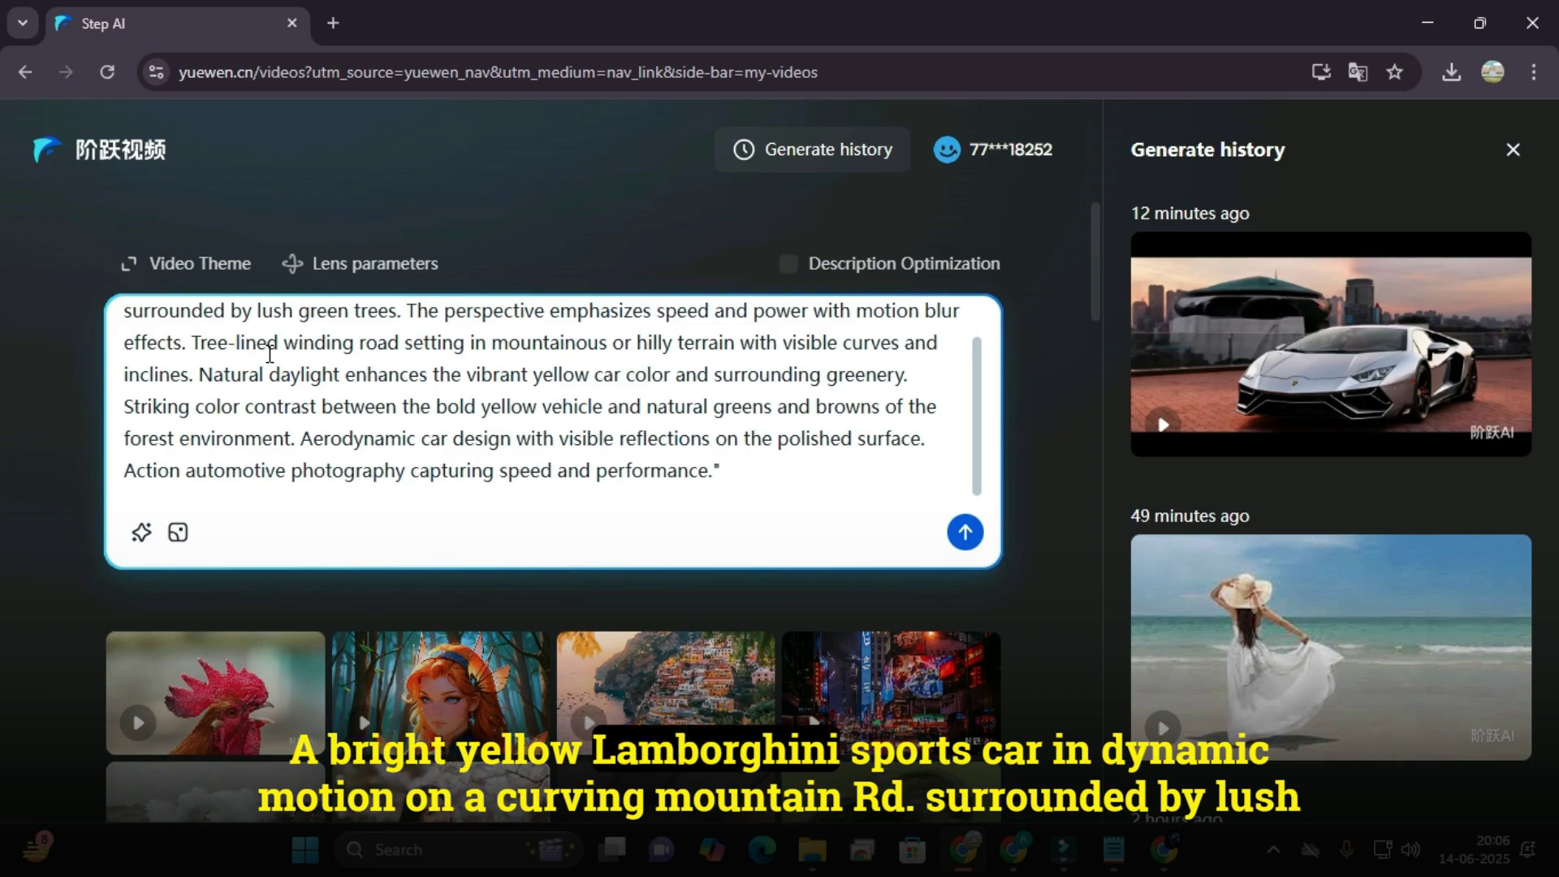
scroll(292, 374, up, 1)
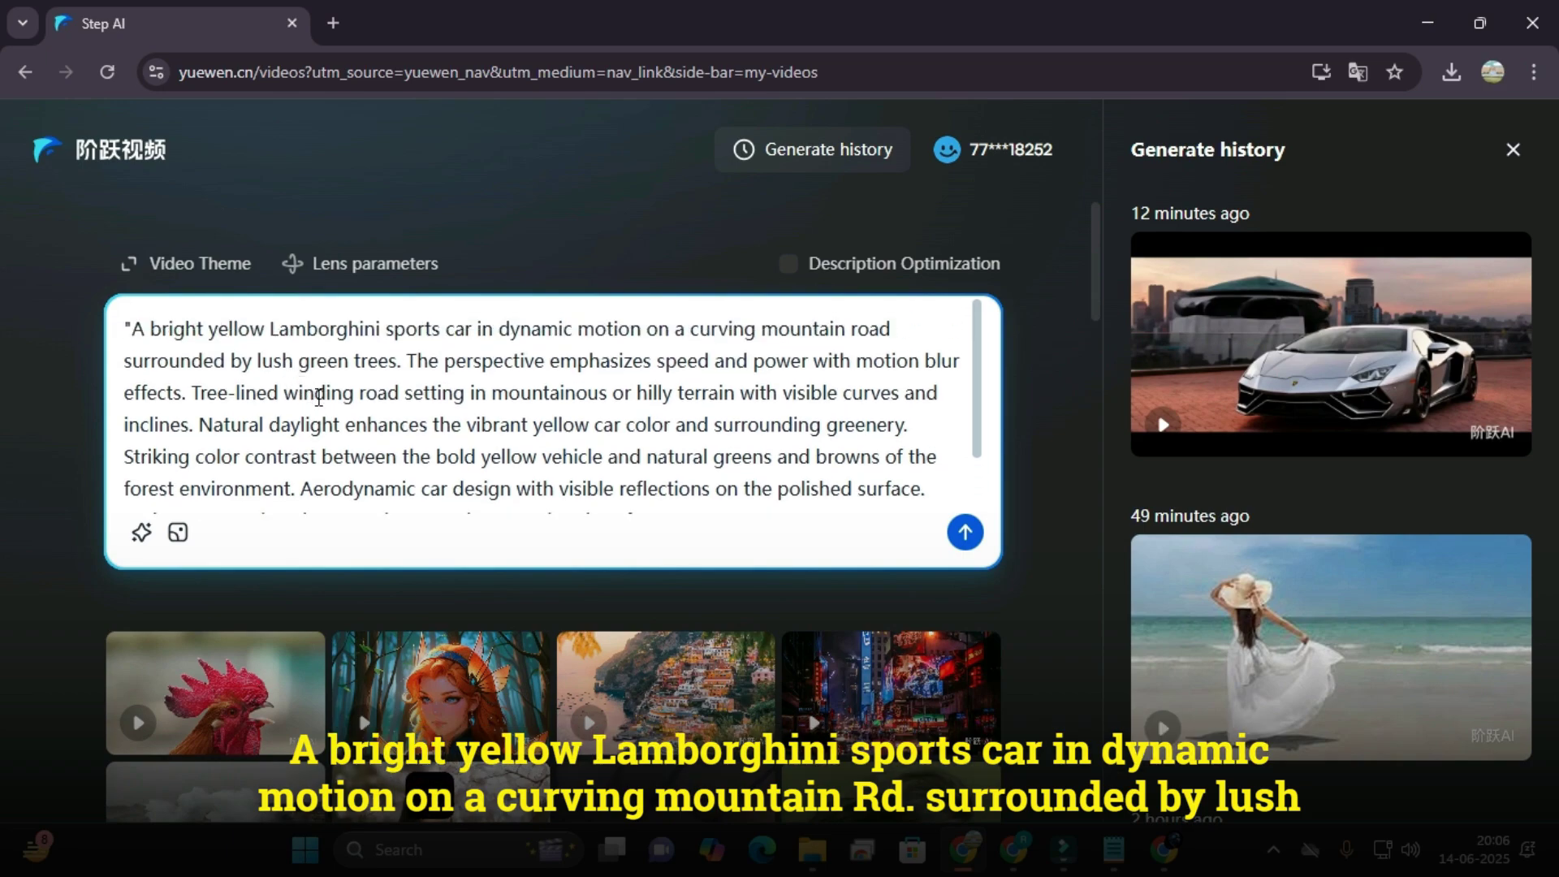
scroll(319, 398, down, 1)
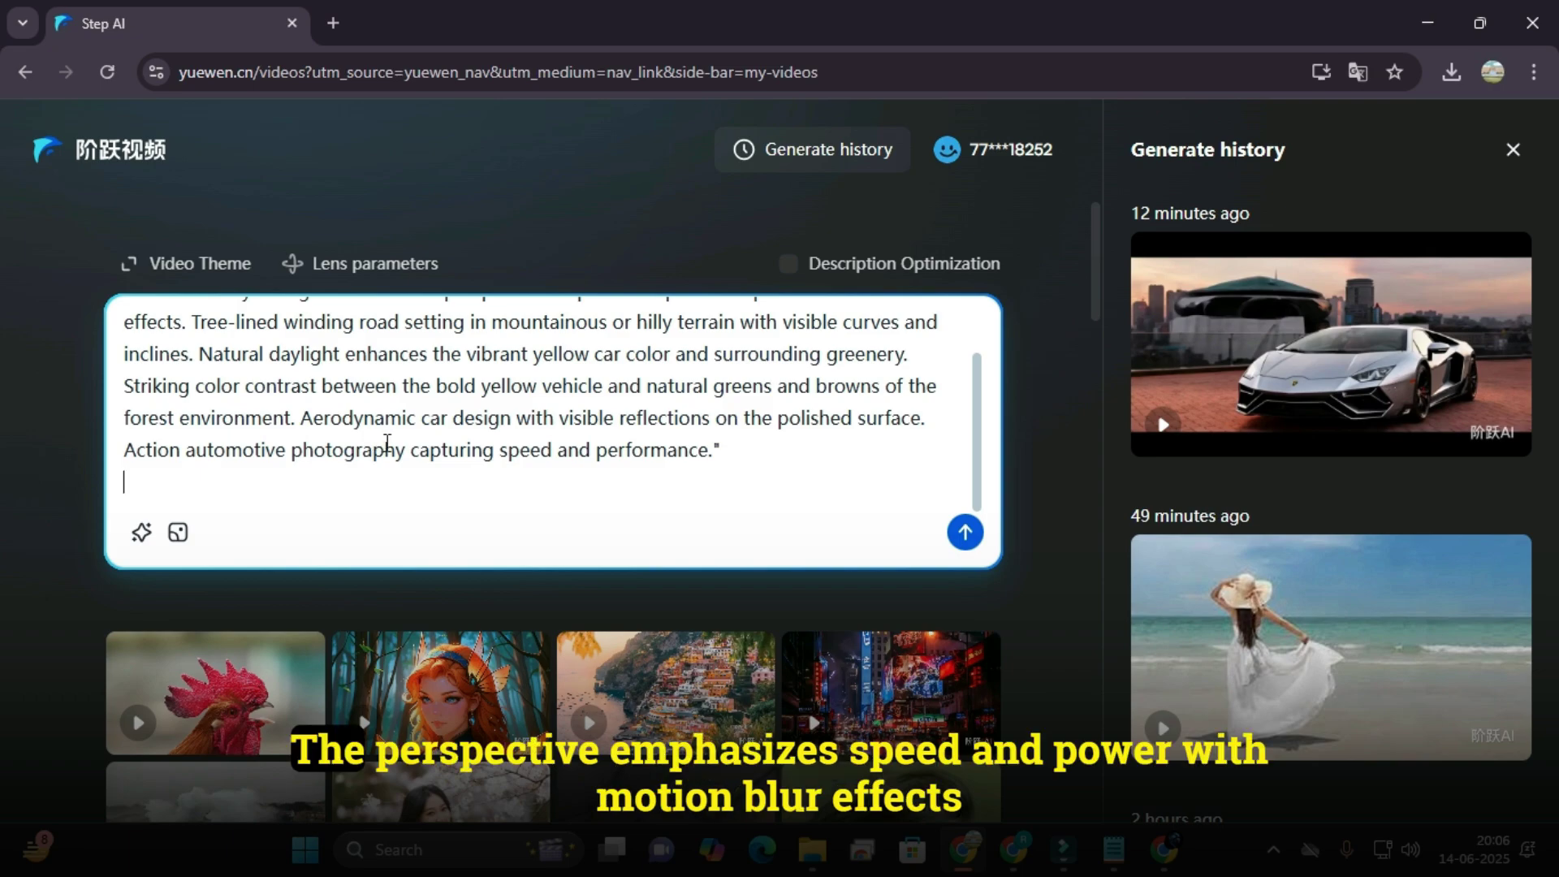
scroll(297, 433, up, 1)
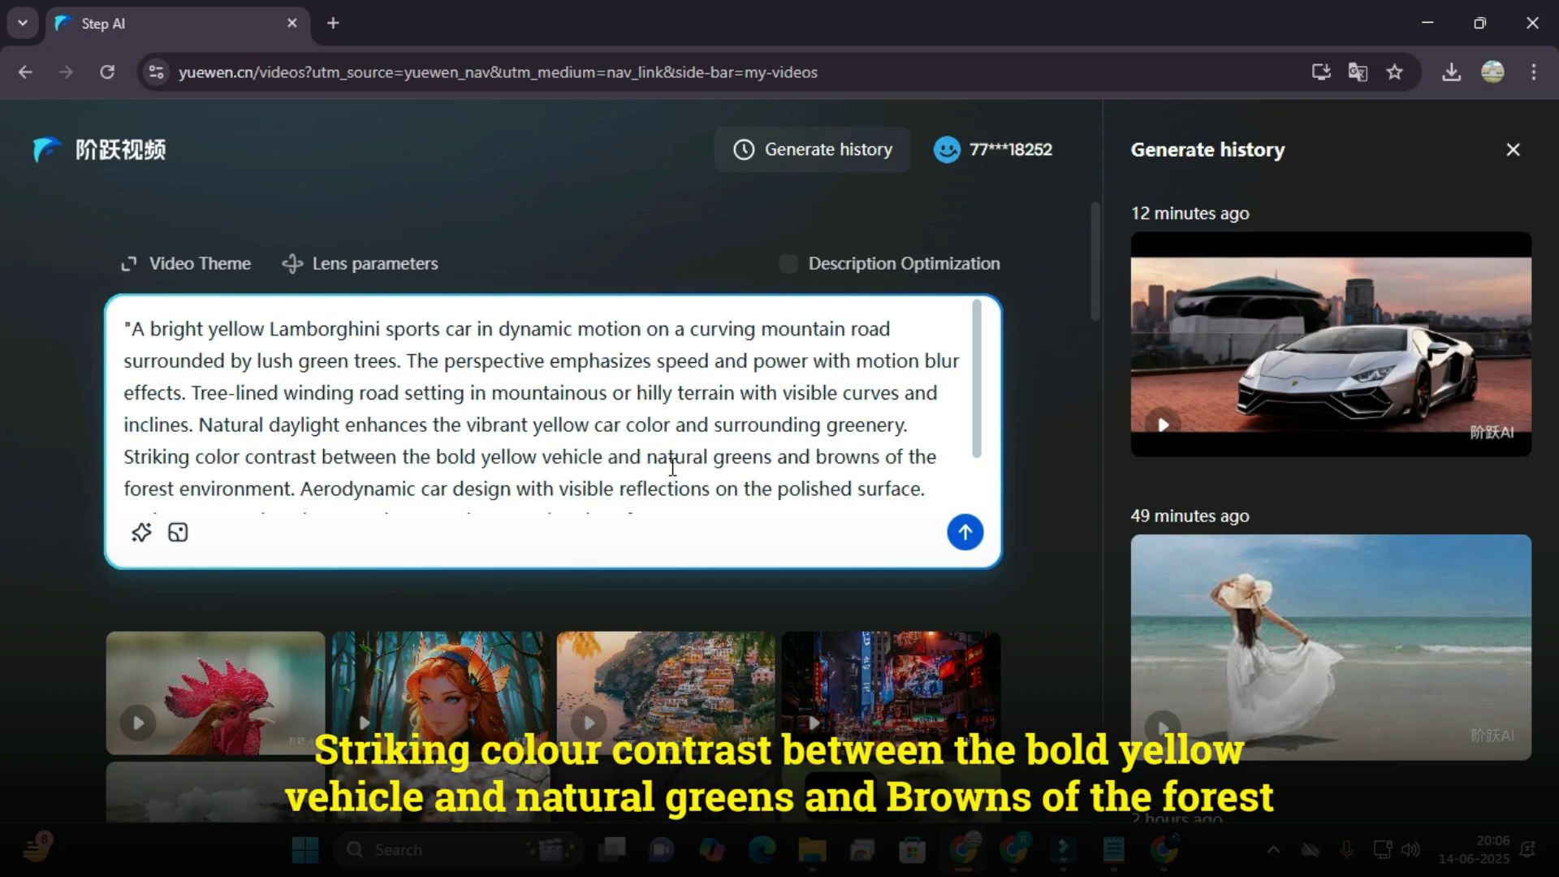
scroll(885, 459, down, 1)
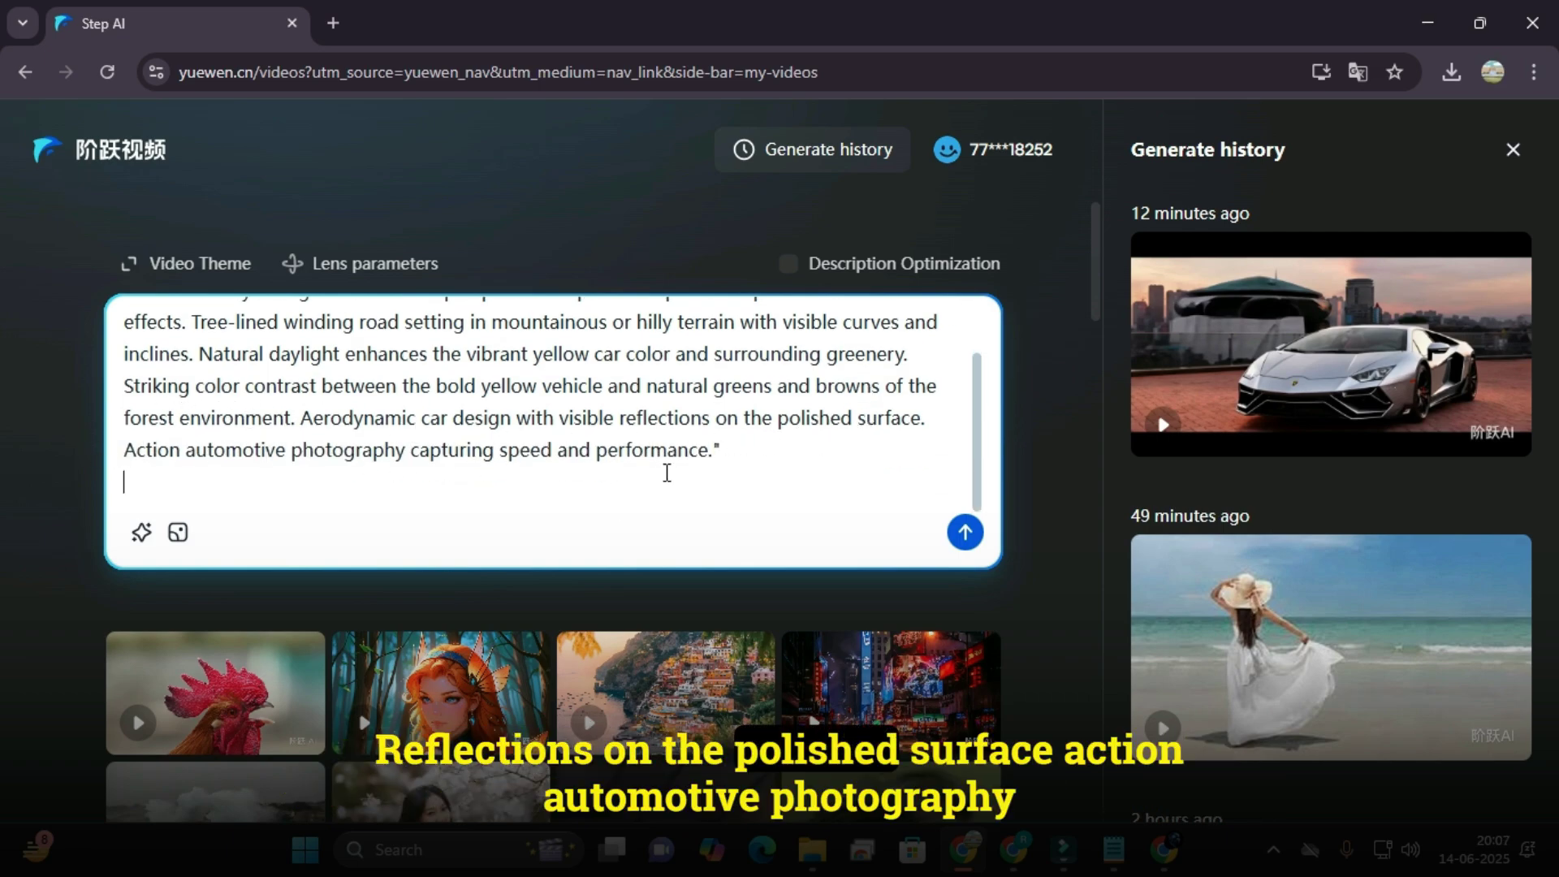
scroll(767, 472, up, 2)
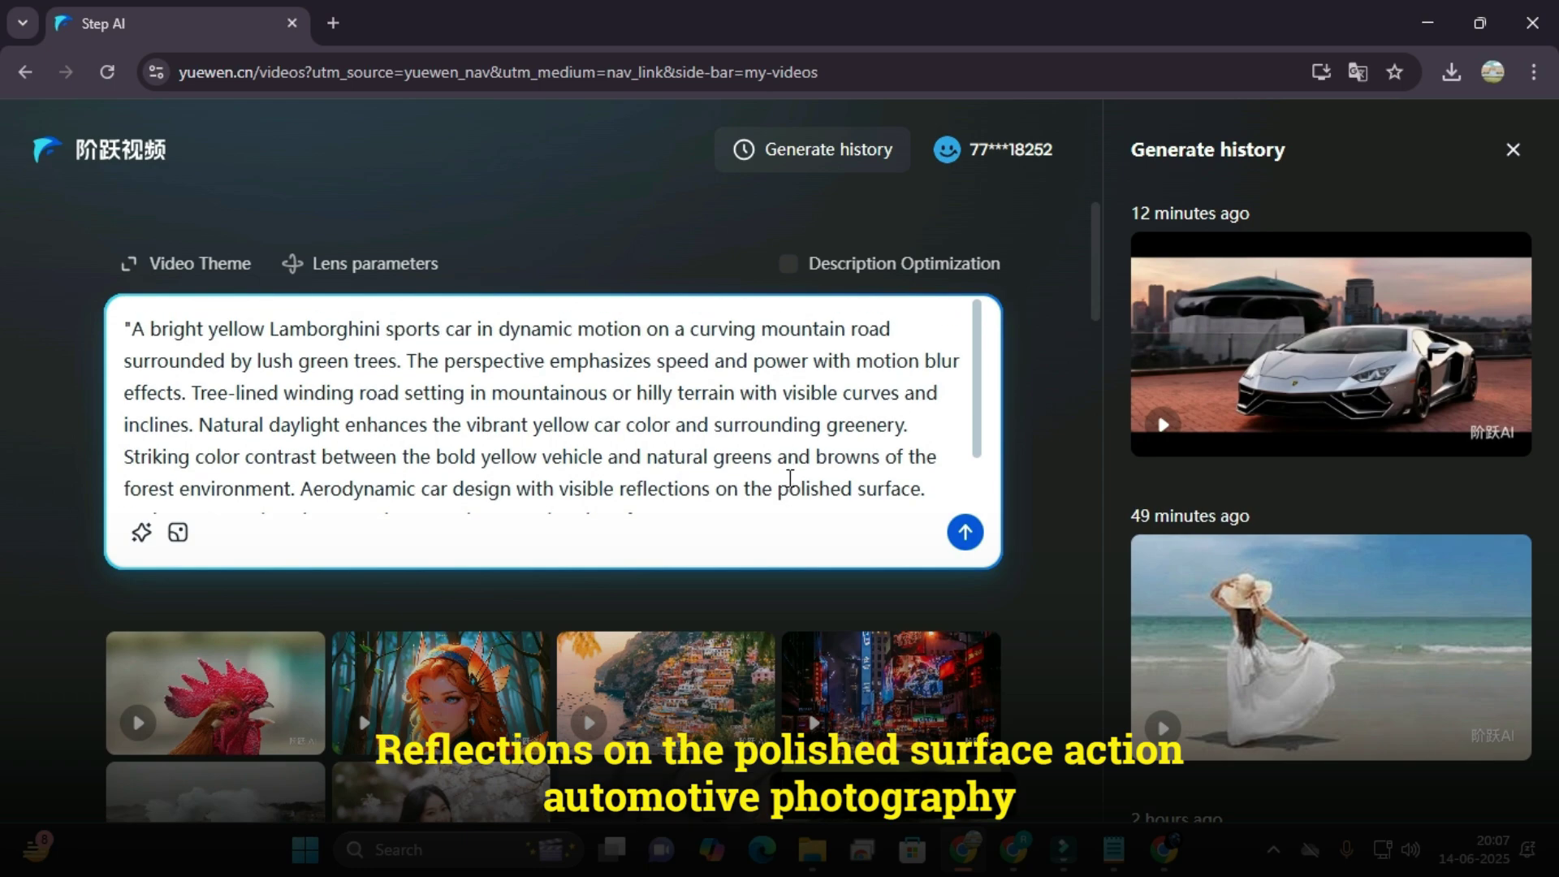
- Generate the yellow Lamborghini video from the entered prompt, play it from the generation history and close its preview
click(965, 535)
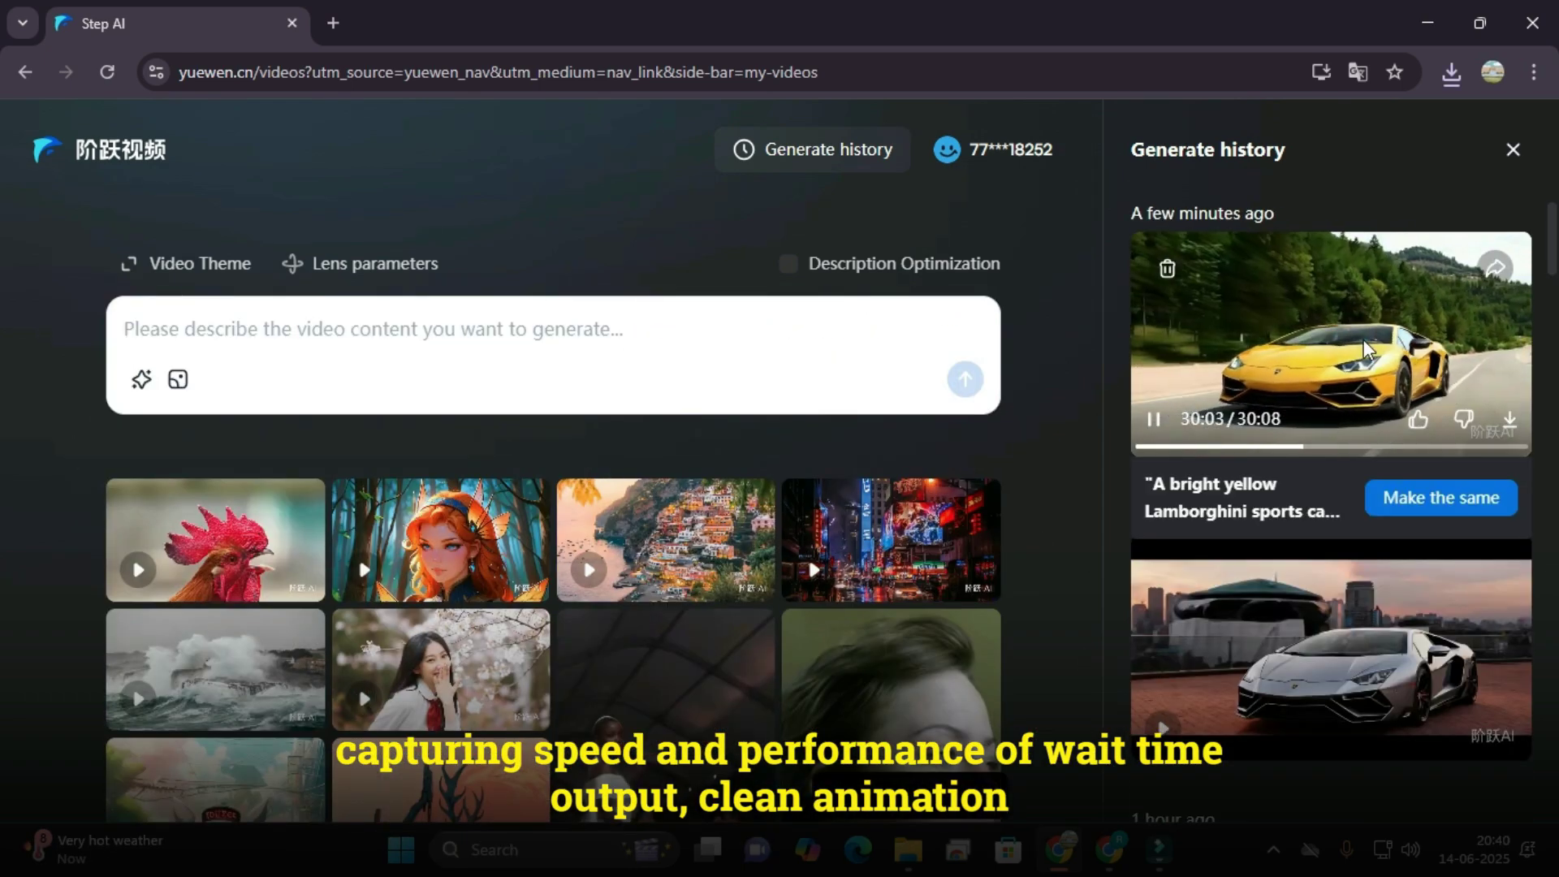
click(1332, 341)
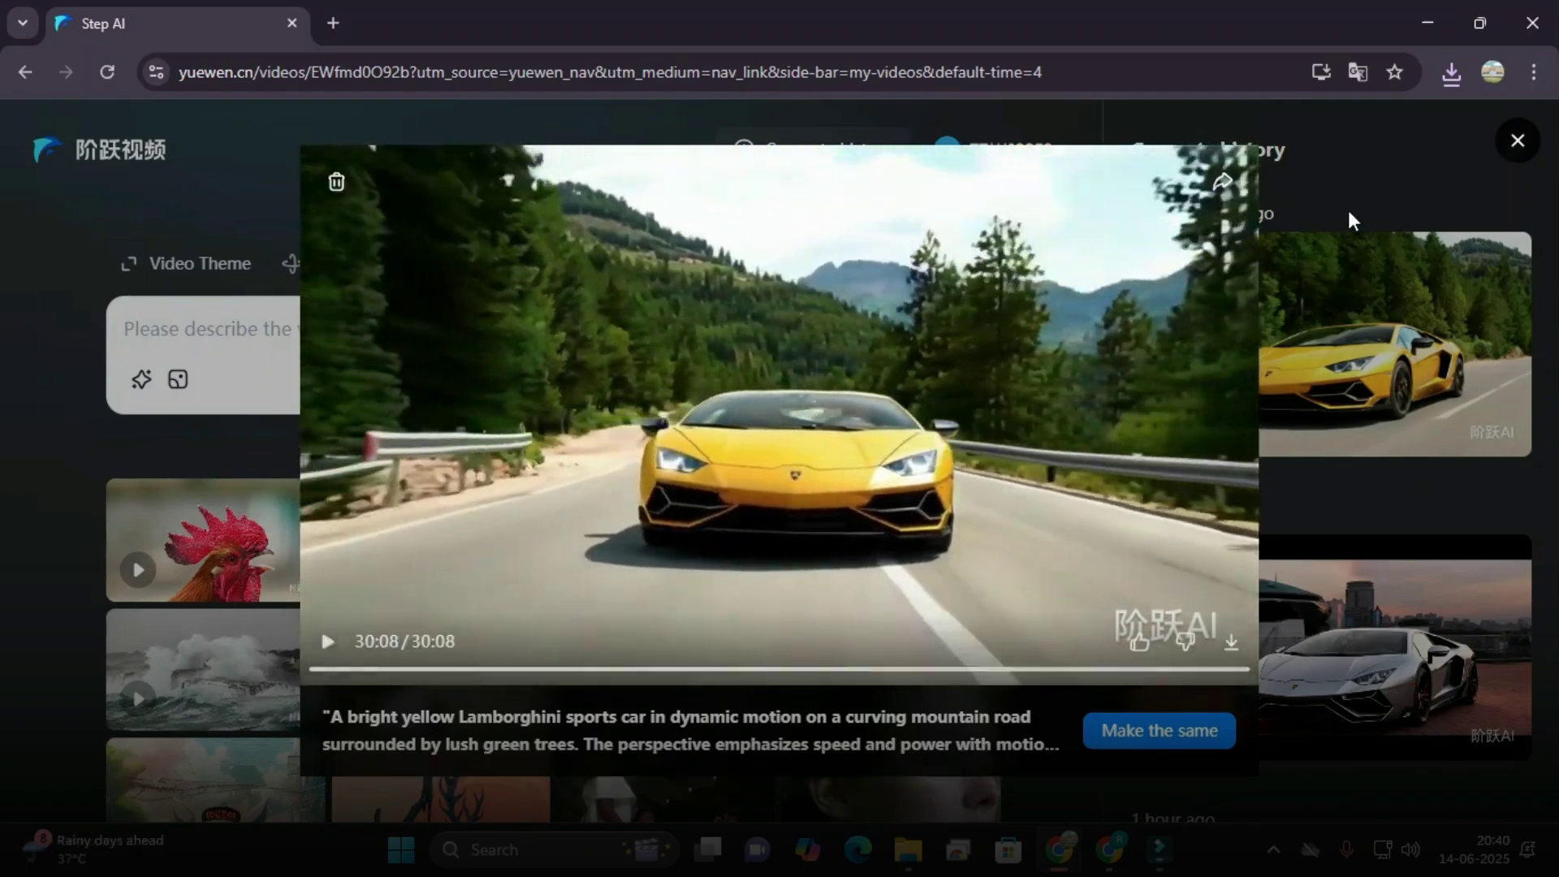
click(1348, 211)
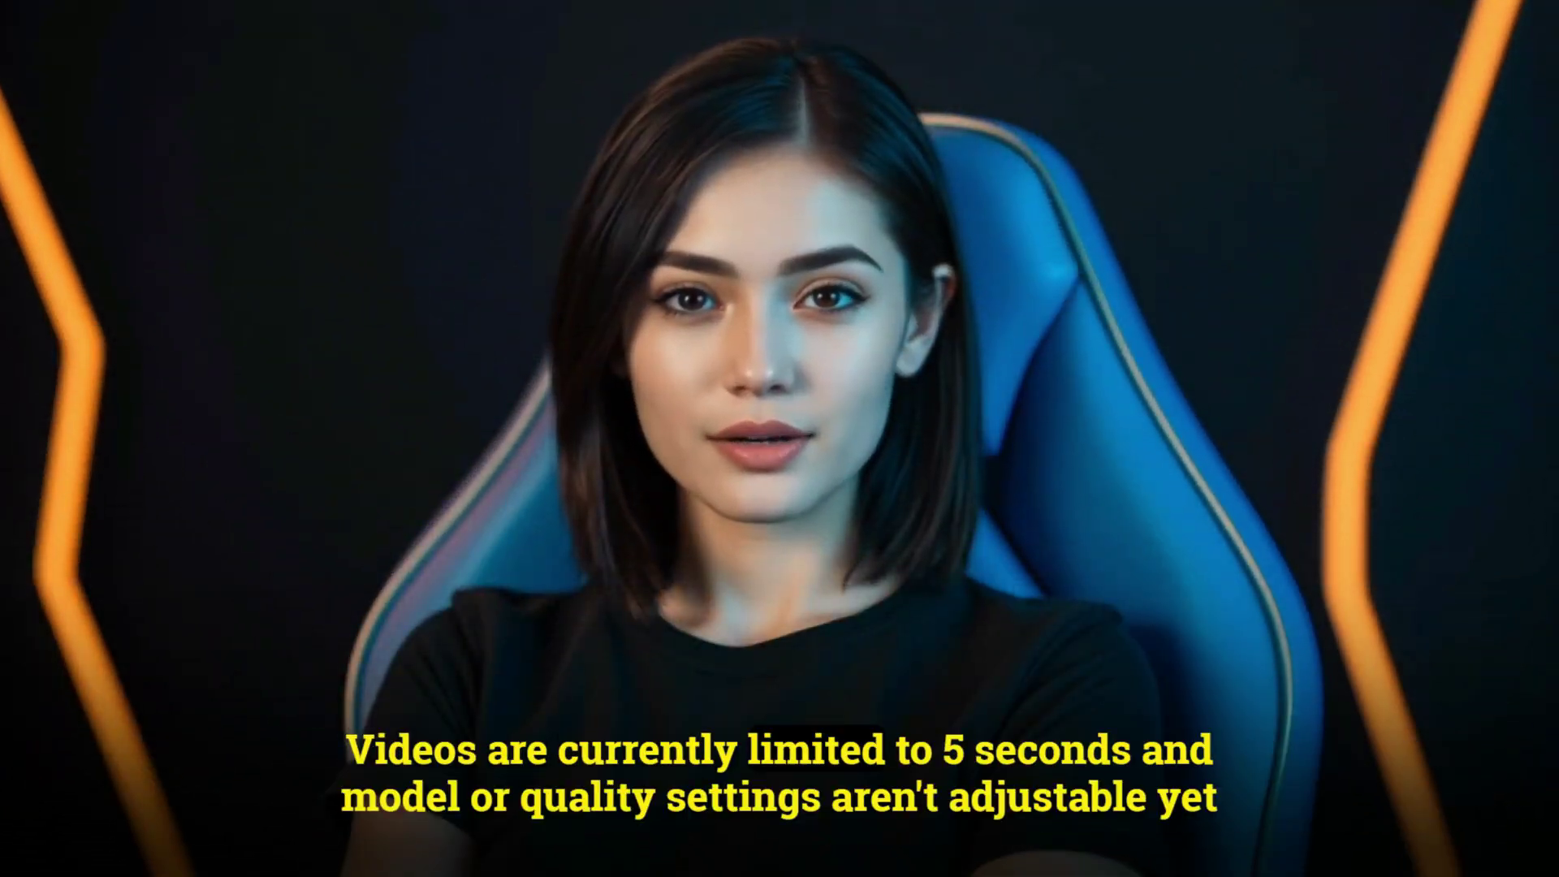
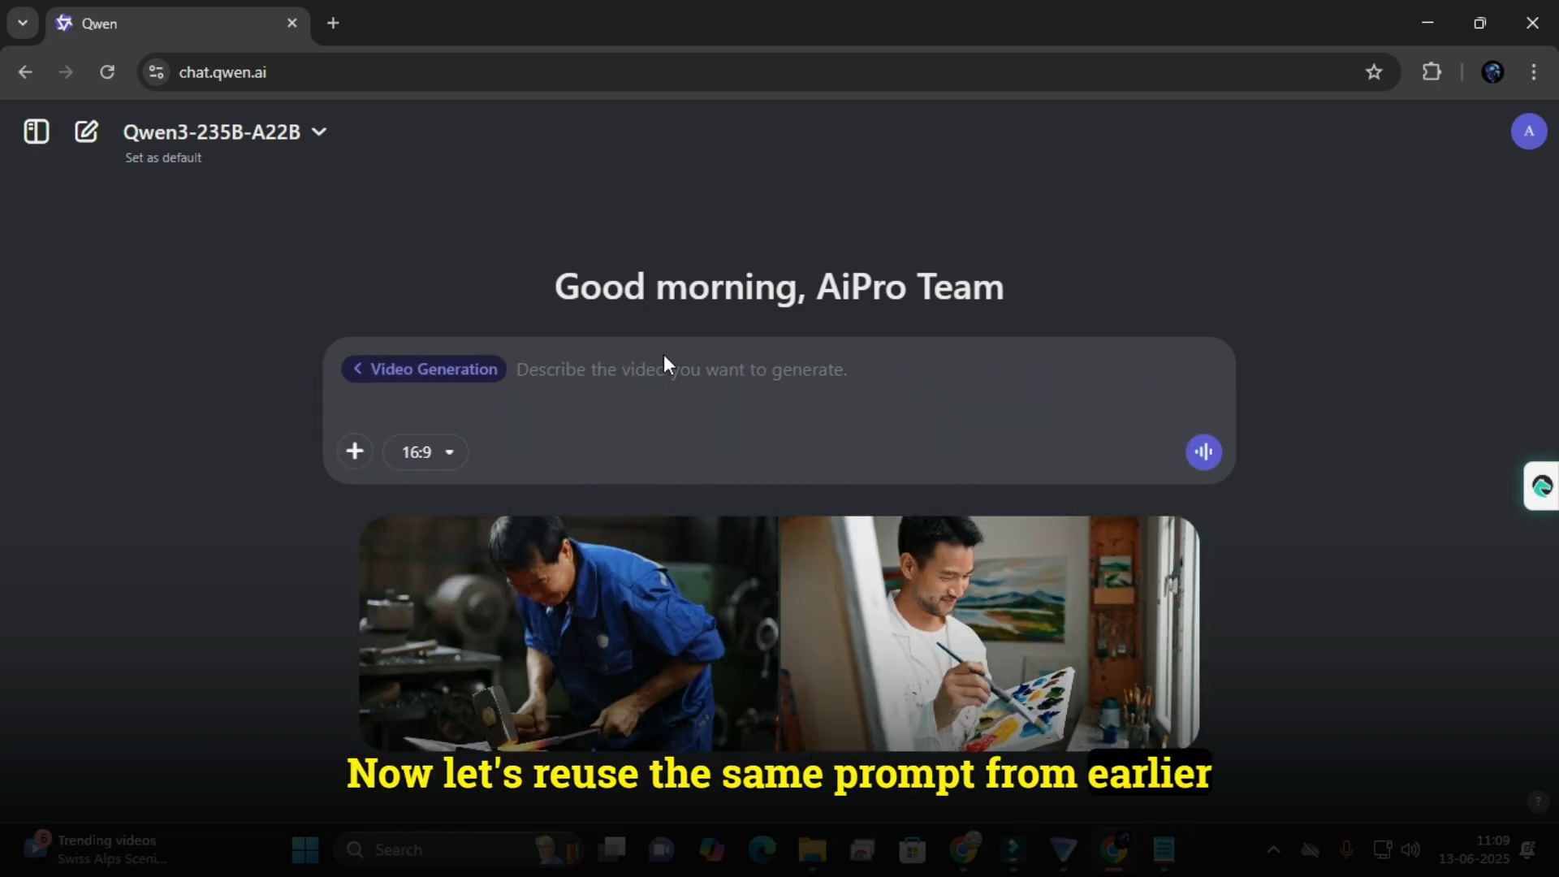
- Switch to Qwen's video generation, generate a 16:9 video from the same yellow Lamborghini prompt and play the result
click(654, 367)
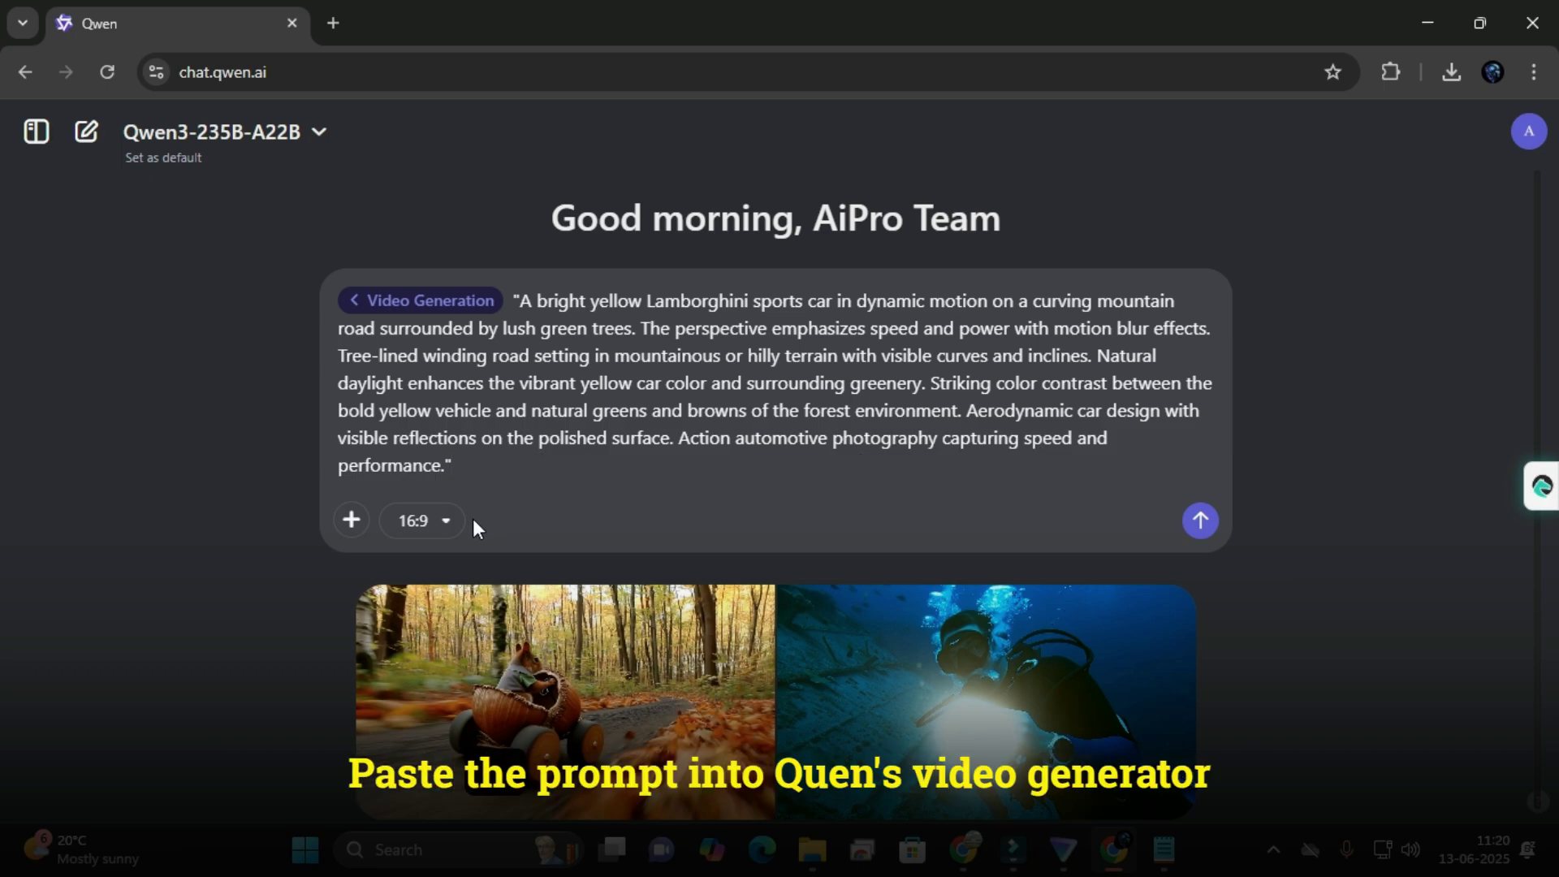
click(407, 523)
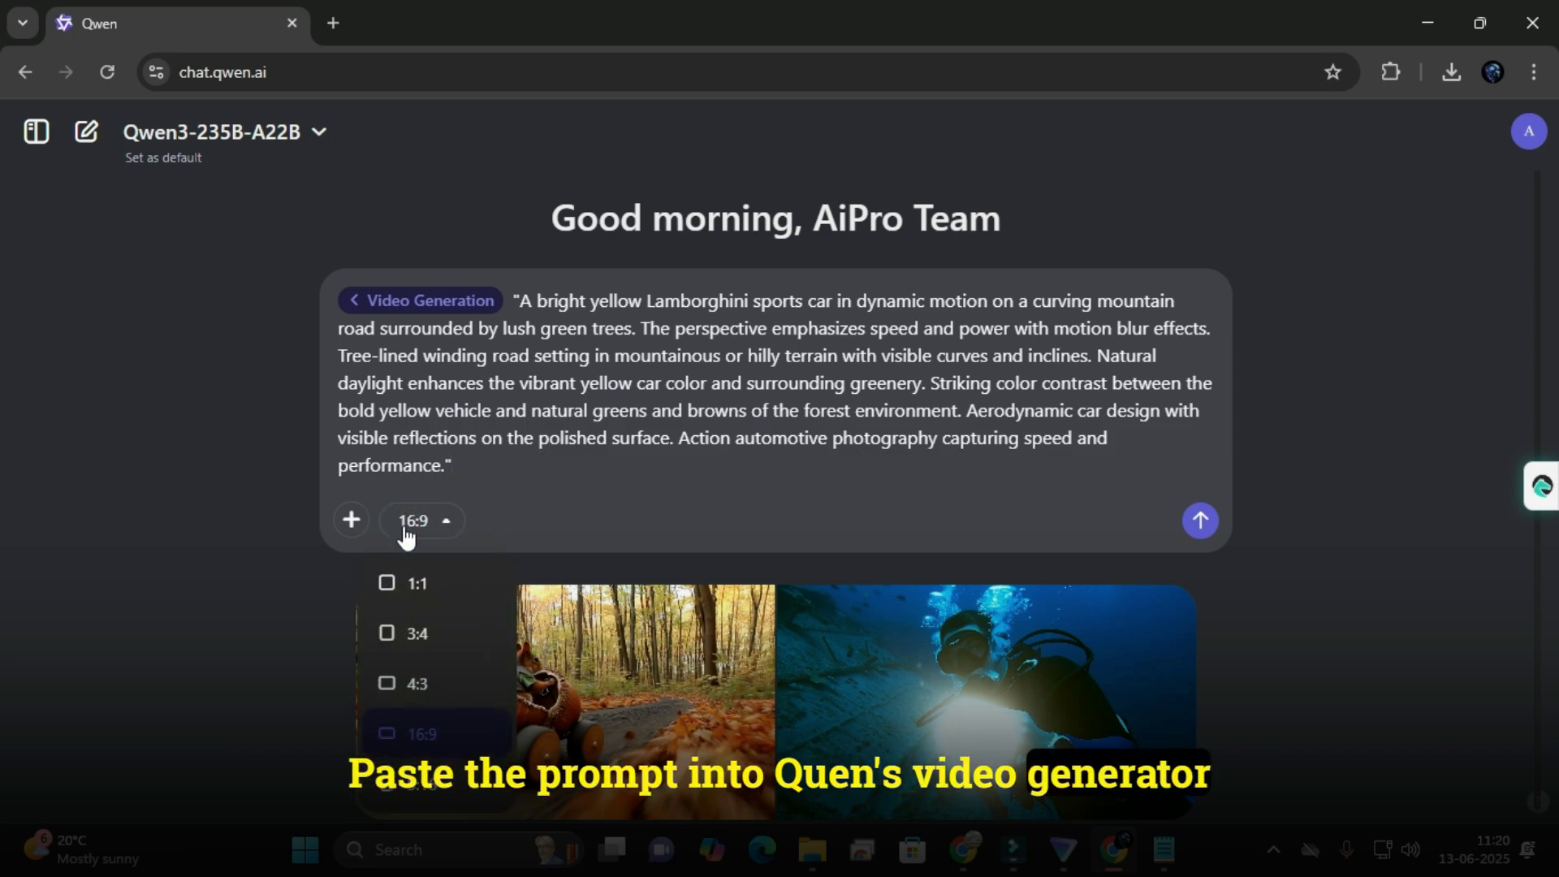
click(424, 735)
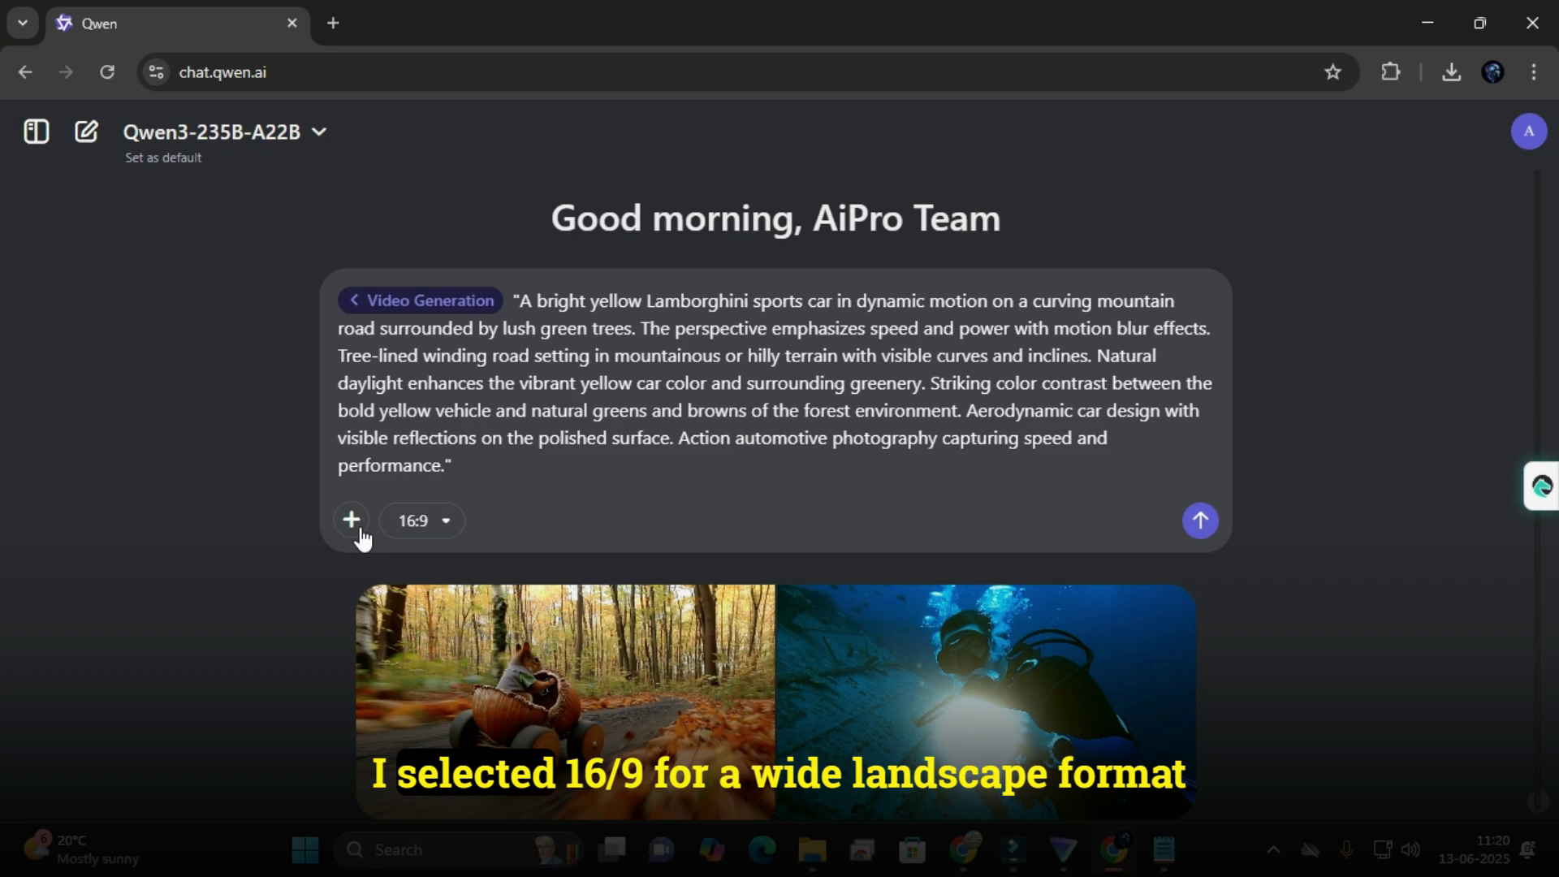
click(1200, 521)
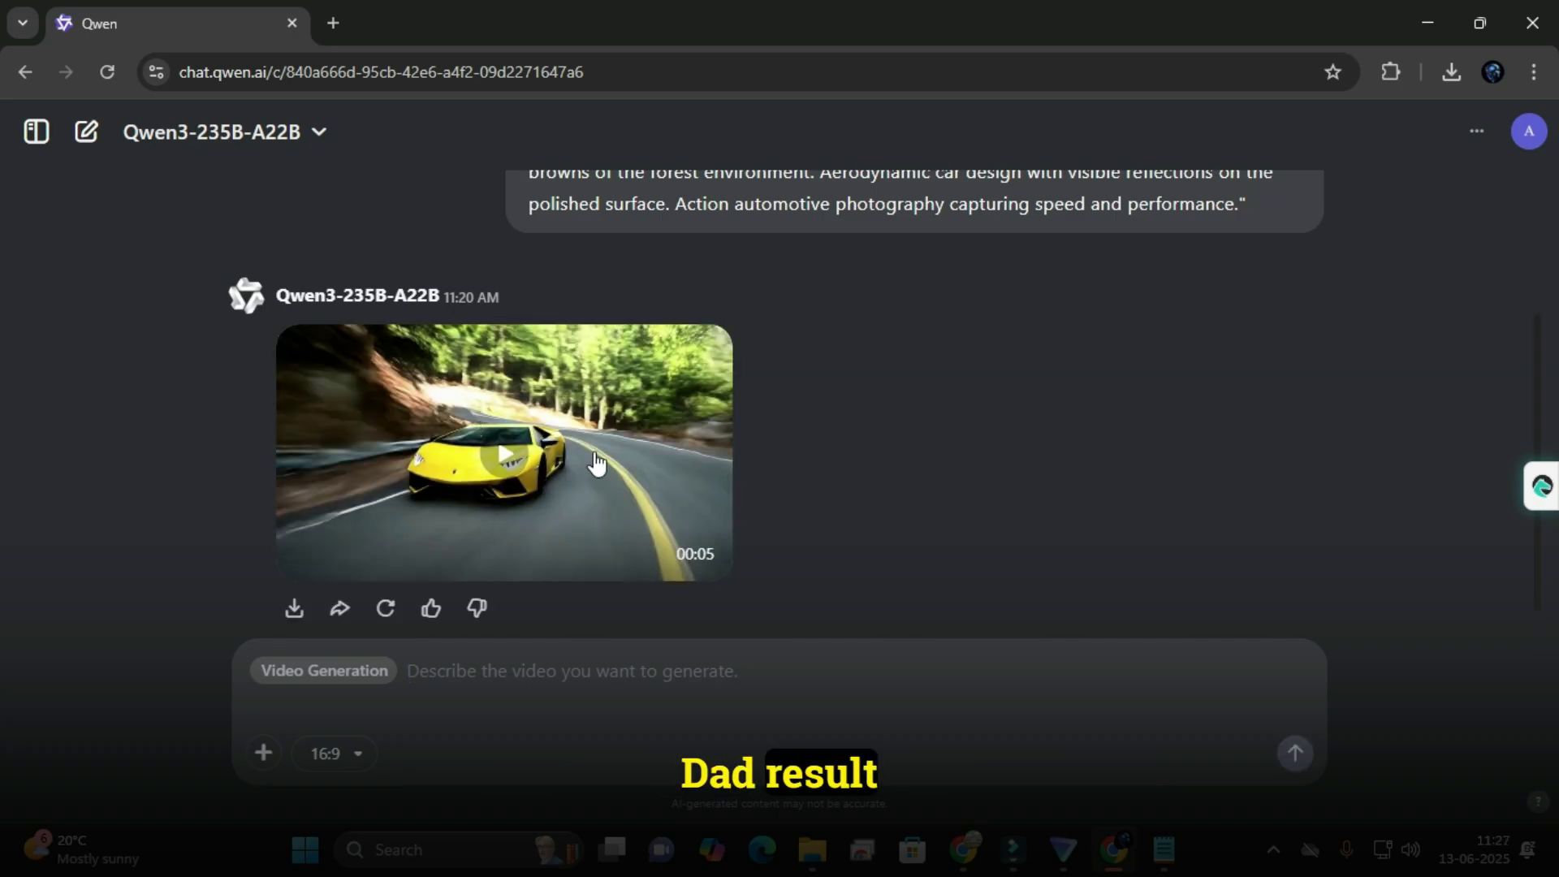
click(501, 461)
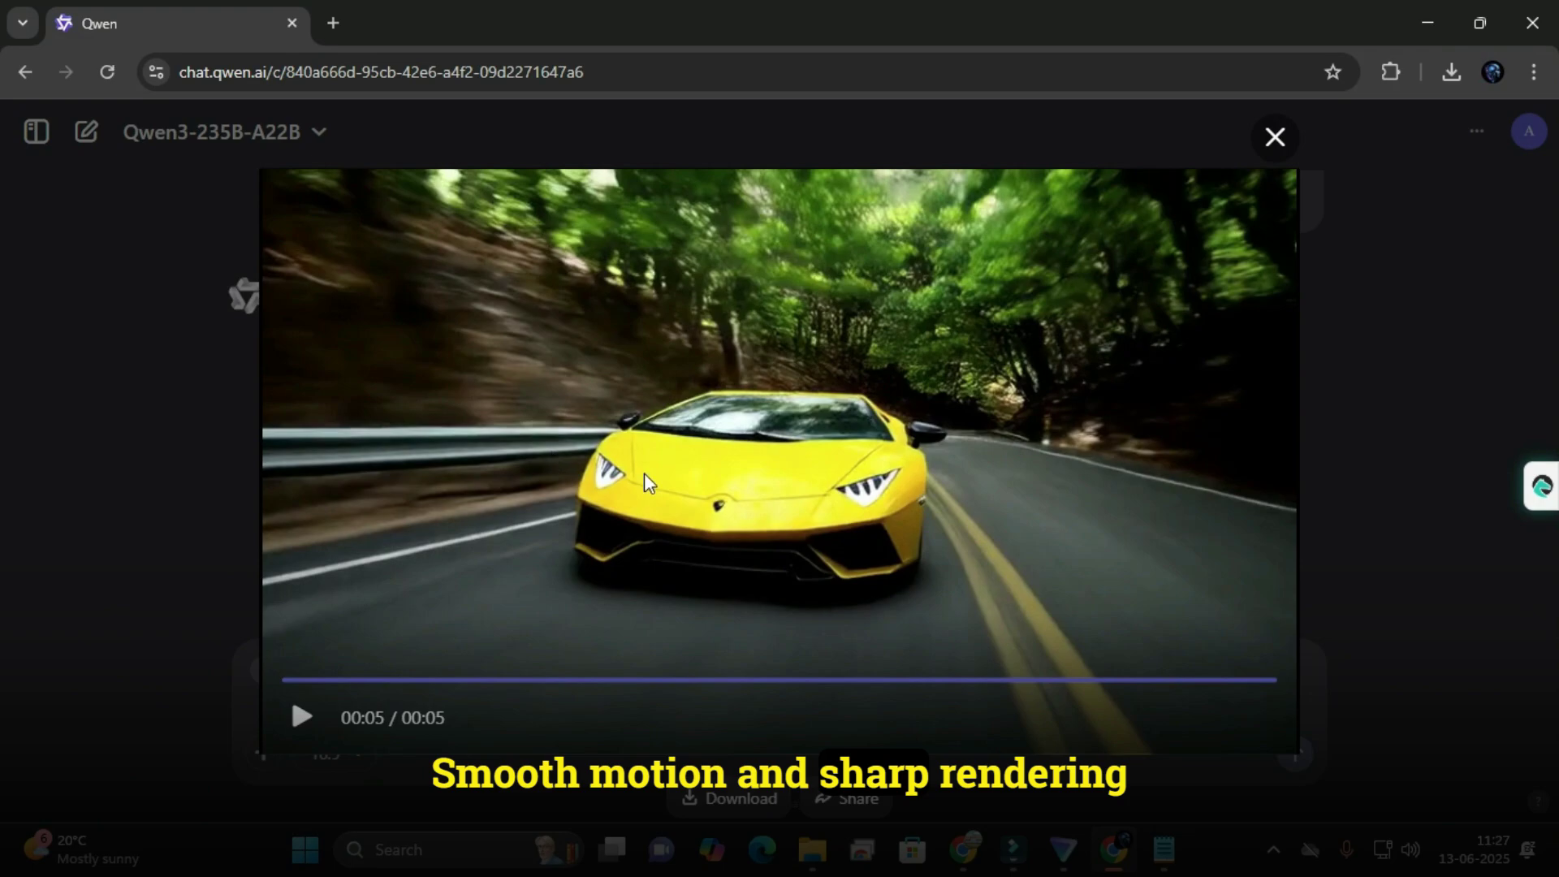
click(1274, 138)
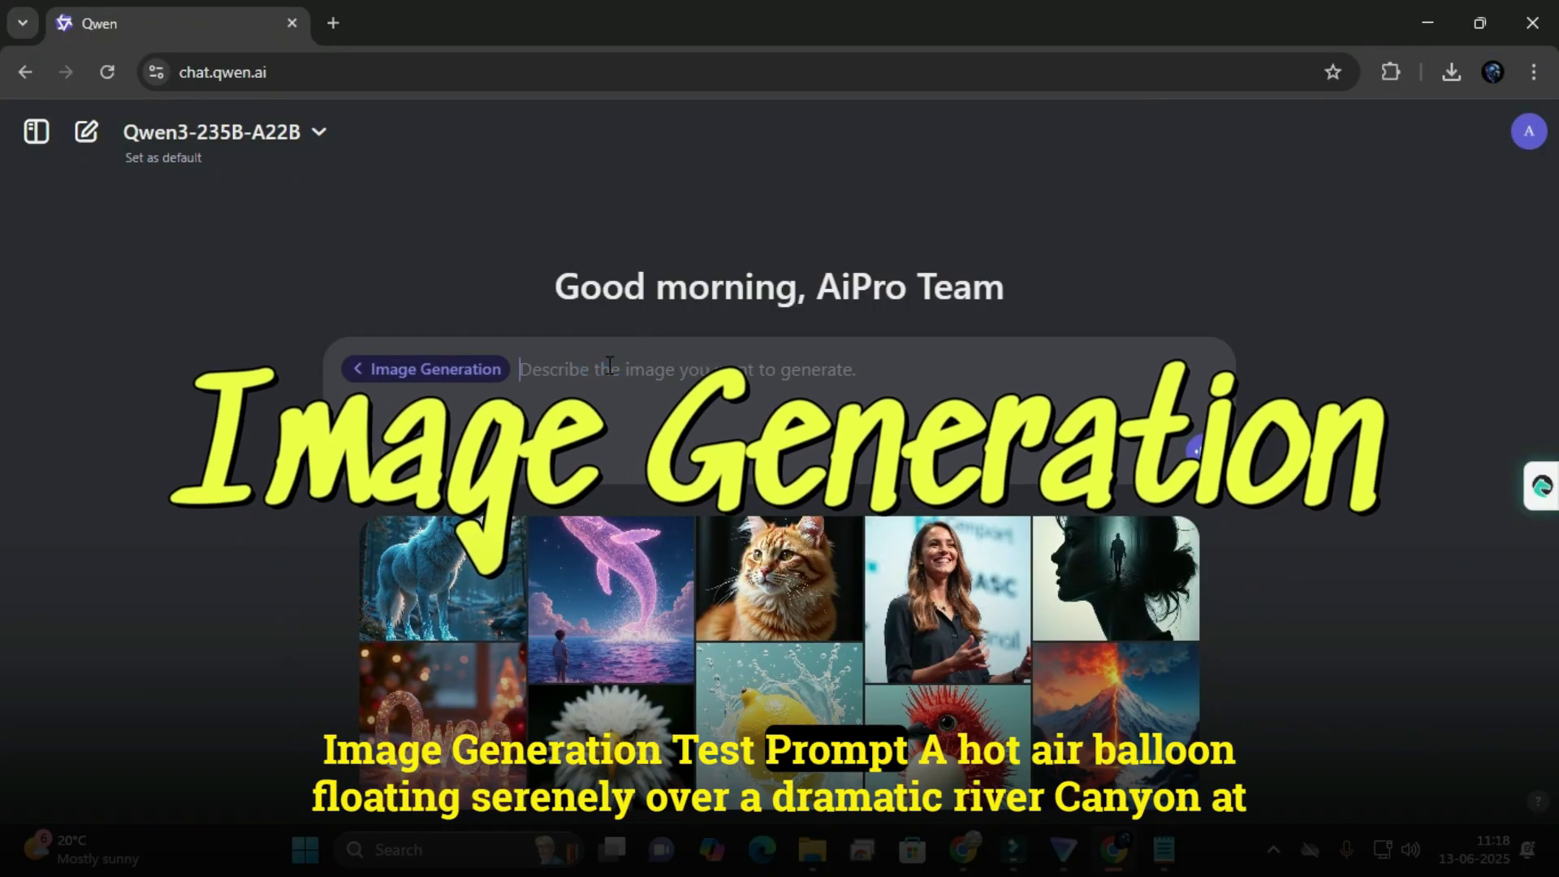
- Generate a 16:9 image from the prompt beginning "A hot air balloon floating serenely over a dramatic river canyon at sunset"
text("A hot air balloon floating serenely over a dramatic river canyon at sunset. The balloon serves as the focal point against expansive canyon views with a winding river flanked by steep rock faces. Golden hour lighting creates warm orange and yellow hues contrasting with cool blue shadows in the canyon depths. The balloon casts a soft reflection in the water below. Intricate cloud formations fill the sky above. Remote, adventurous landscape setting with harmonious color balance between warm sunset tones and cool canyon shadows. Cinematic landscape photography style.")
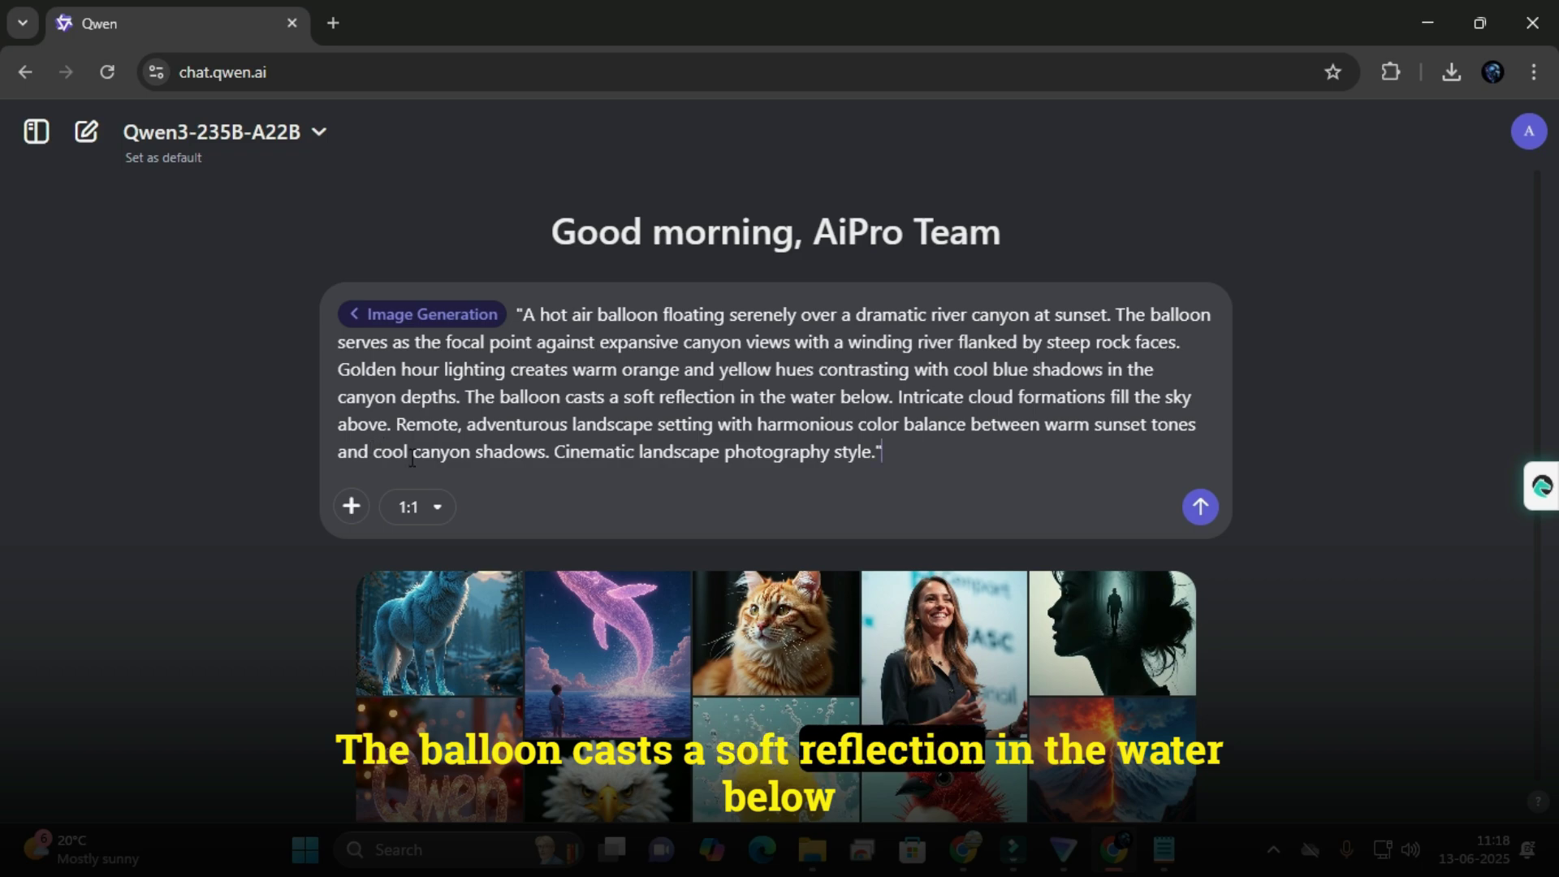
click(403, 509)
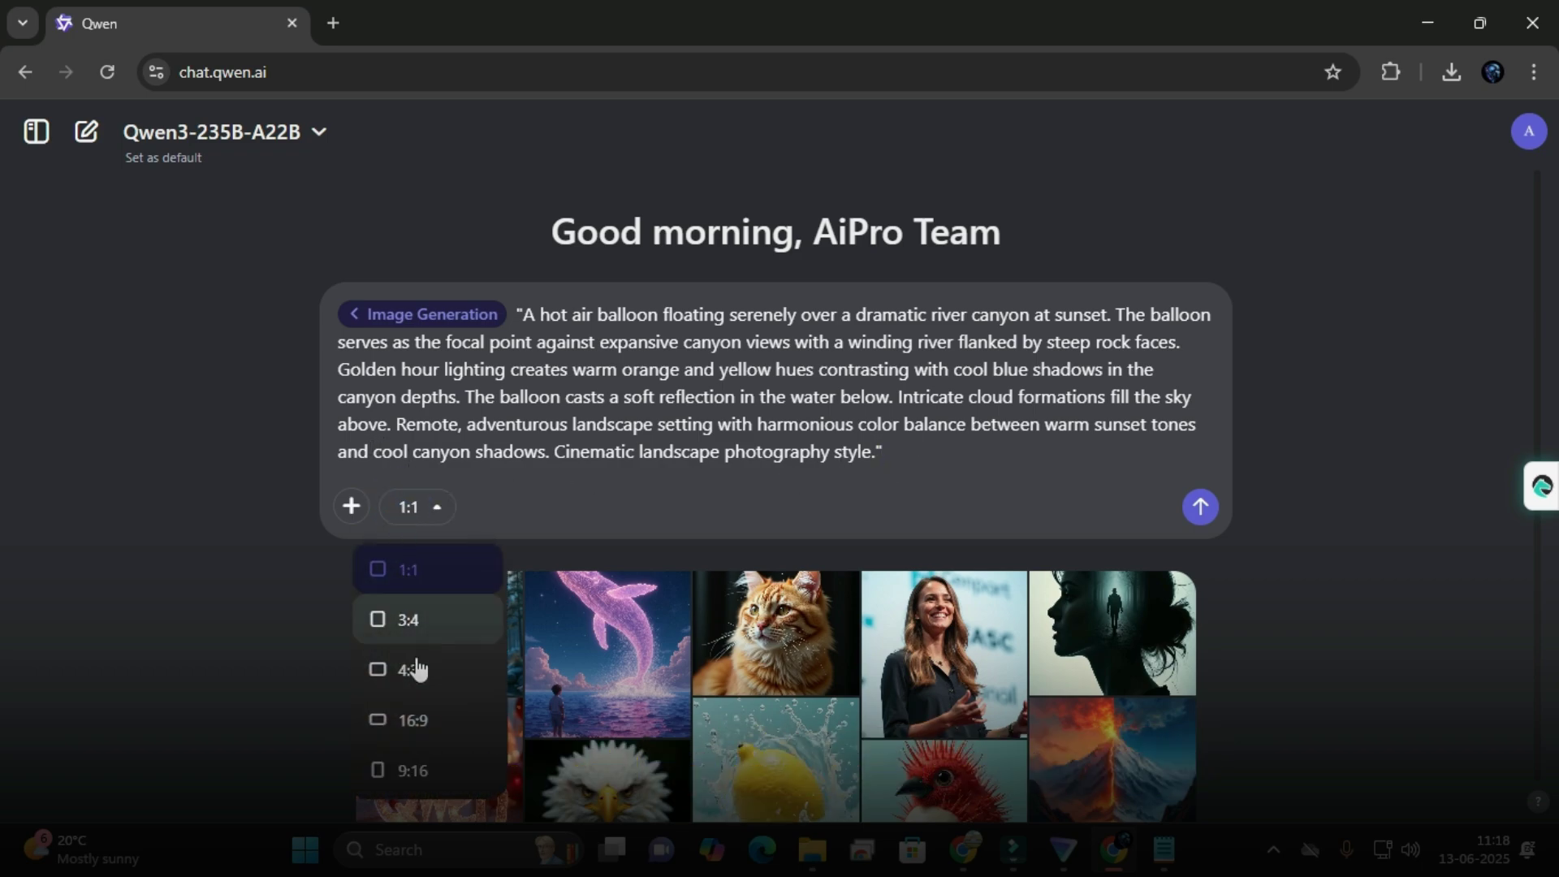
click(413, 723)
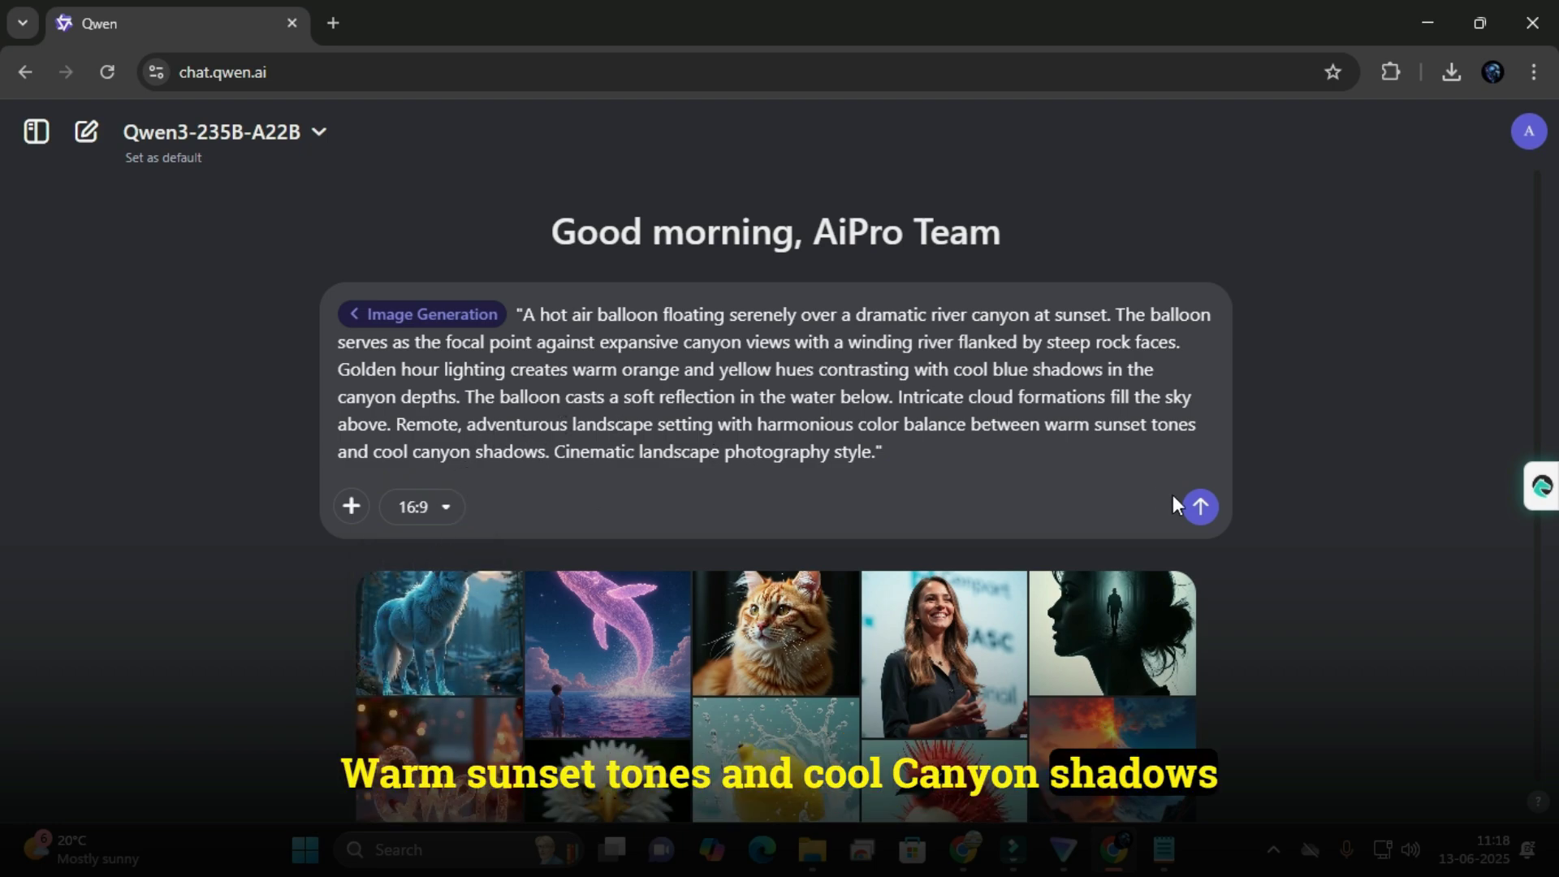
click(1200, 510)
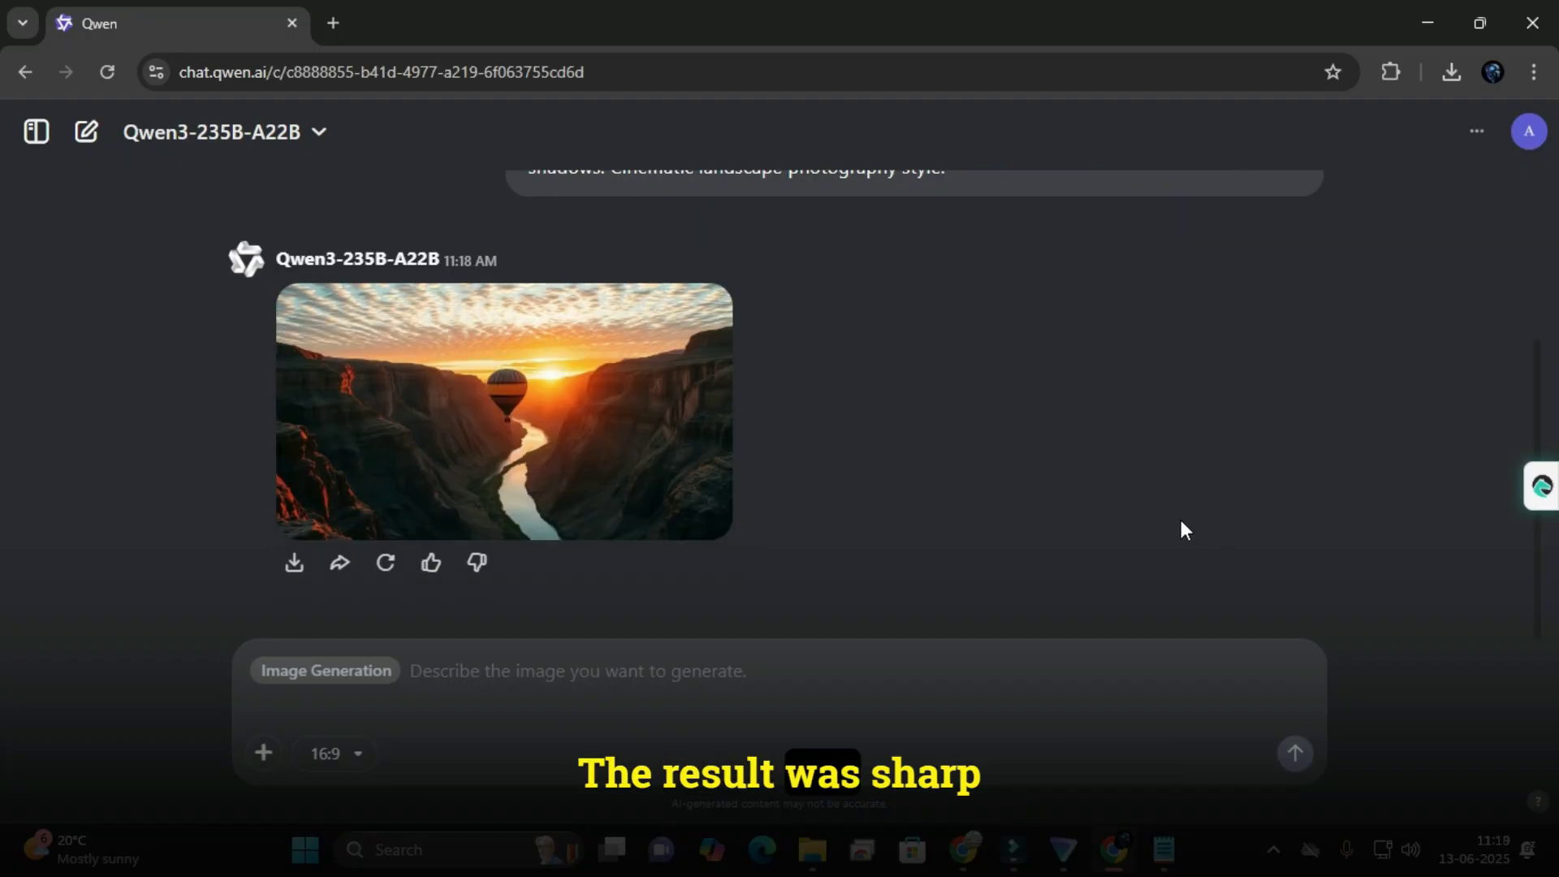
- View the generated hot air balloon image enlarged, close its preview and open the list of Qwen models
click(451, 406)
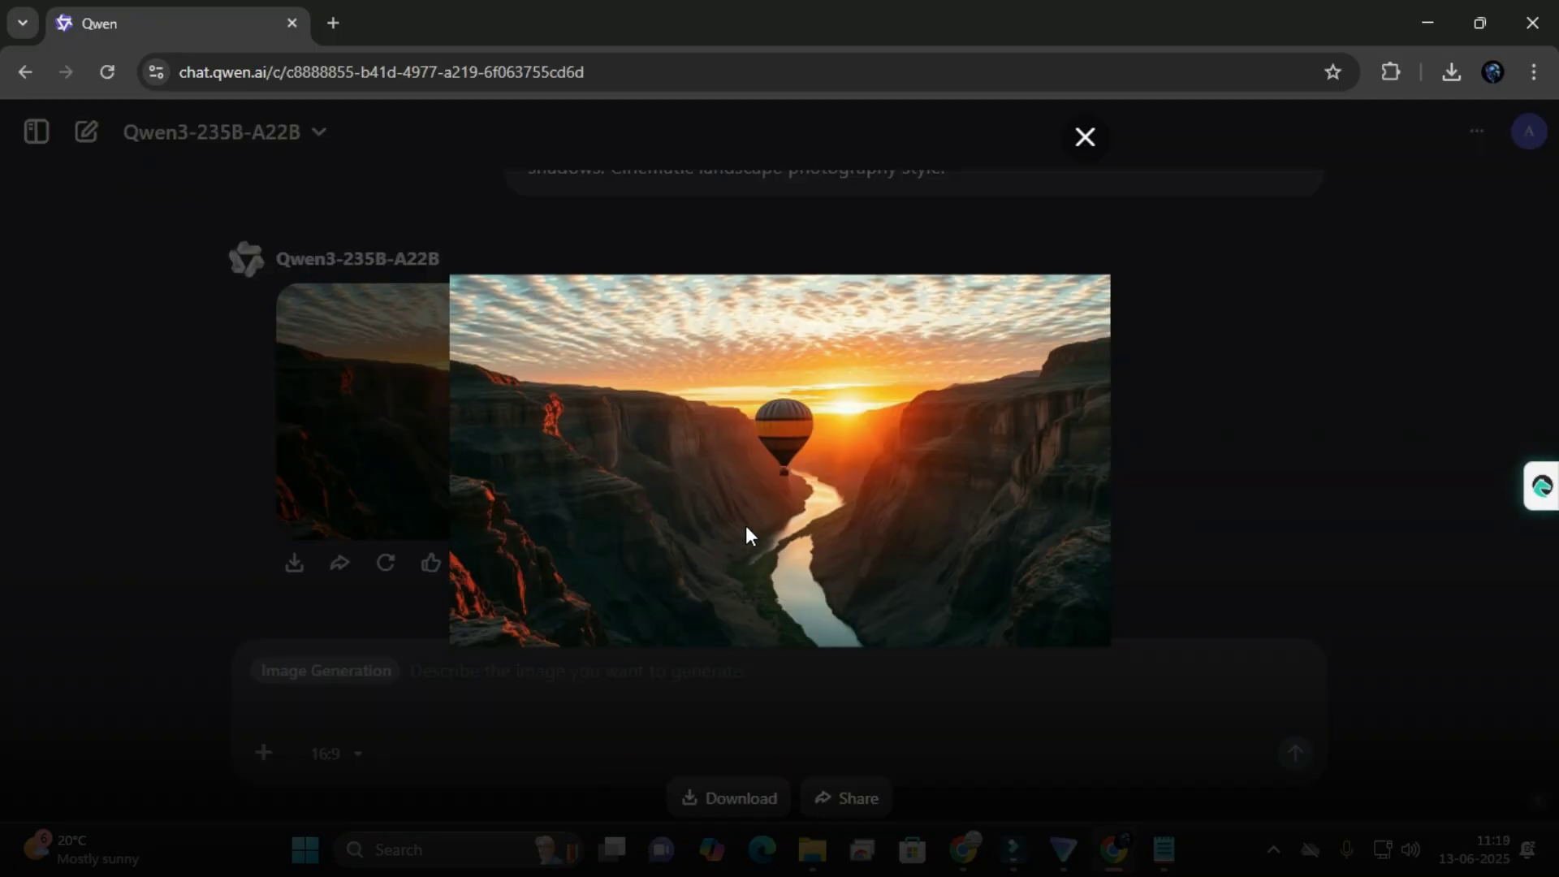
click(1085, 138)
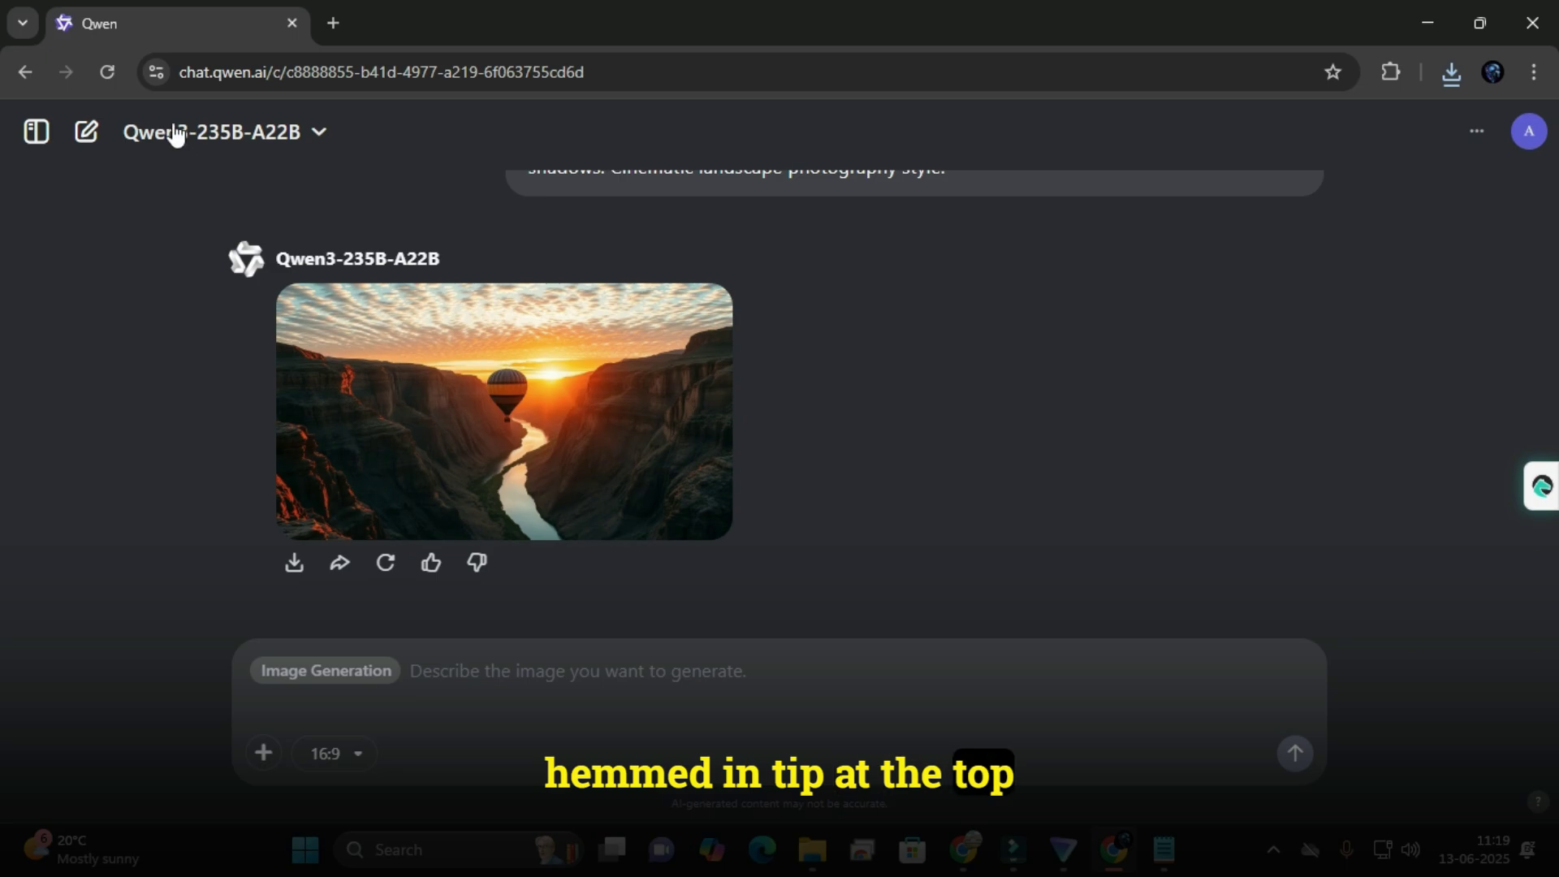
click(213, 134)
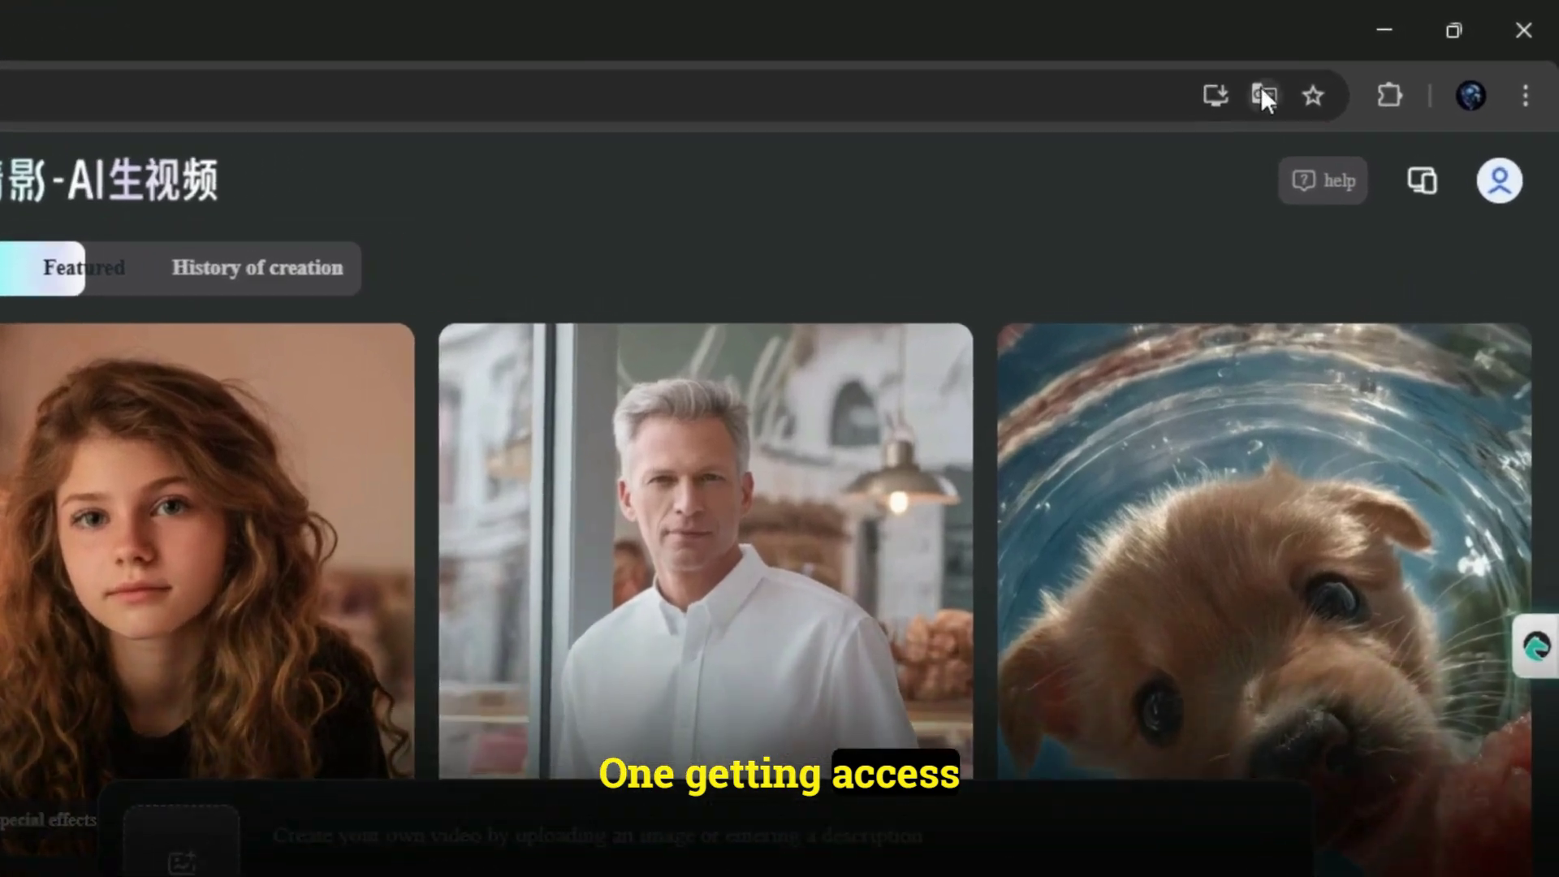
- Switch to the ChatGLM AI video page and translate it into English
click(1337, 71)
click(1272, 168)
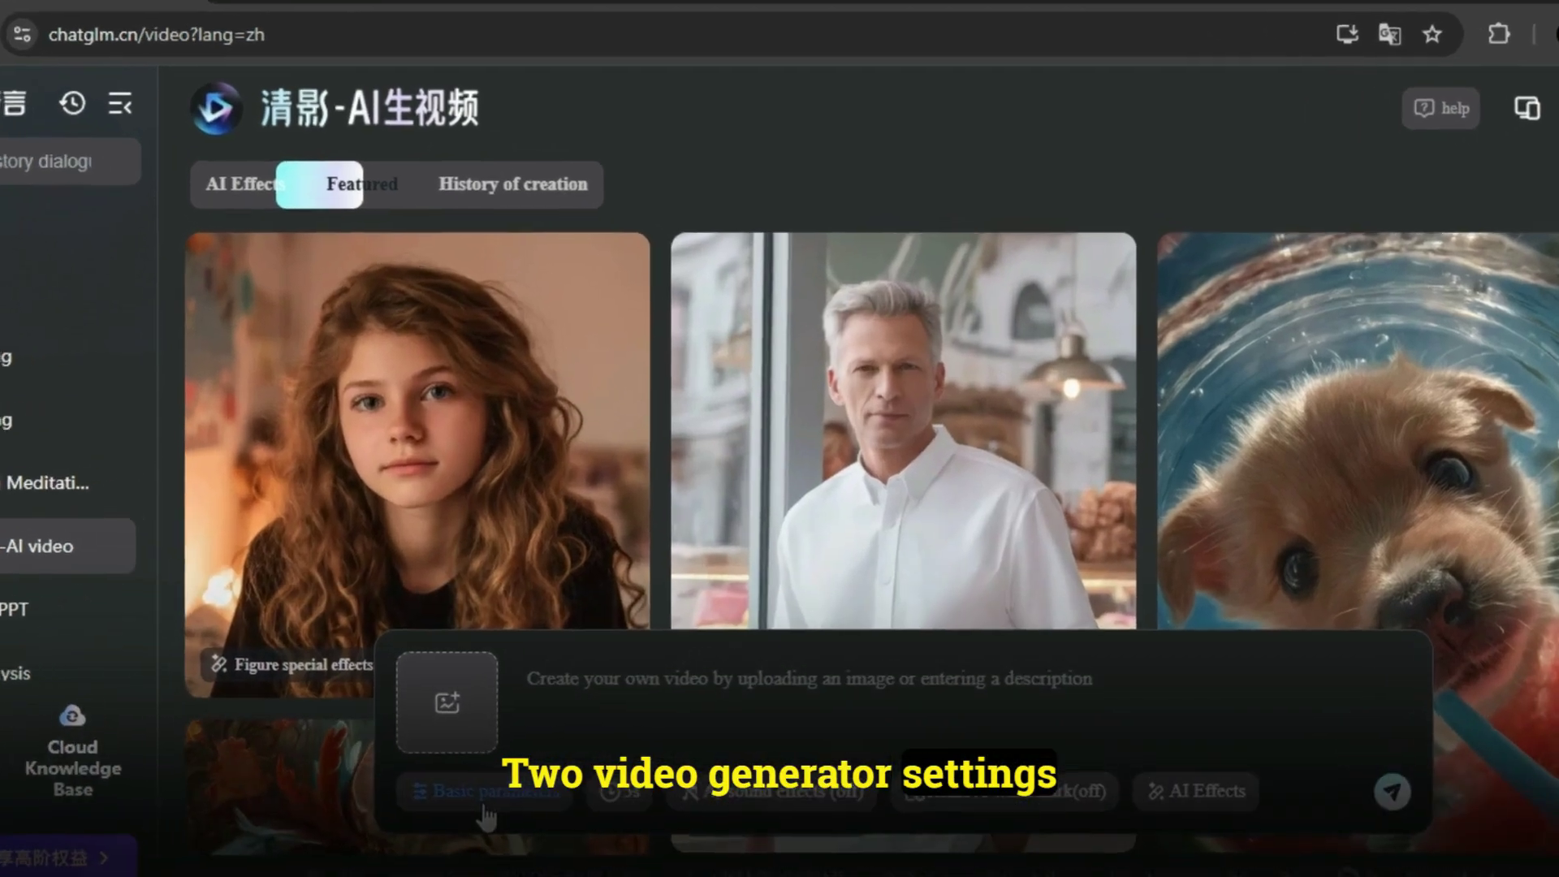
- Examine the video generator's basic parameters, generation time, AI sound effects, watermark removal and AI Effects options
click(569, 727)
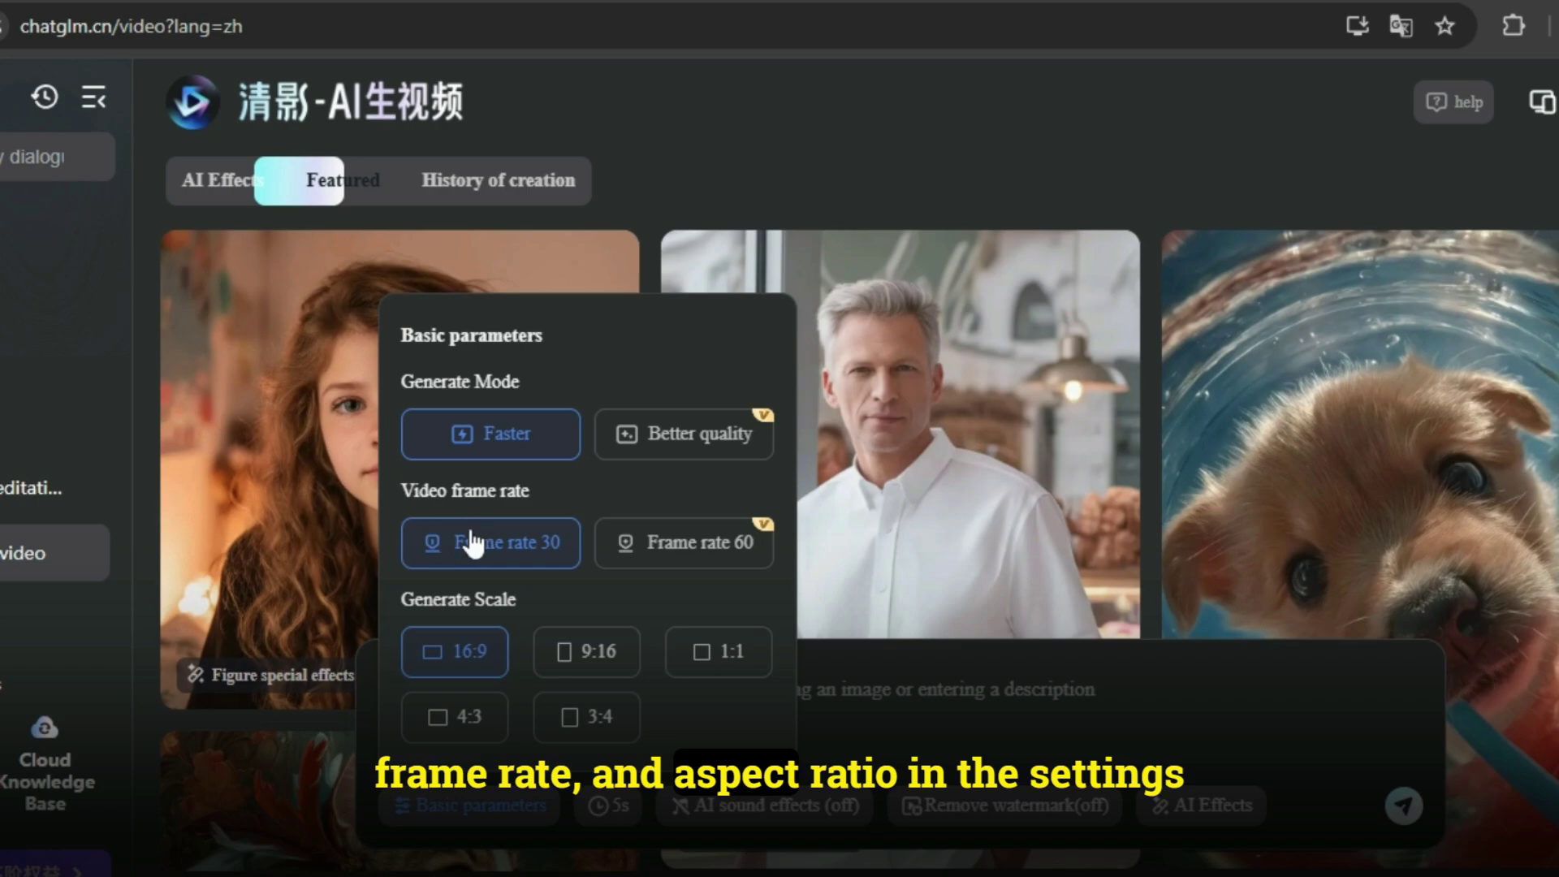
mouse_move(686, 454)
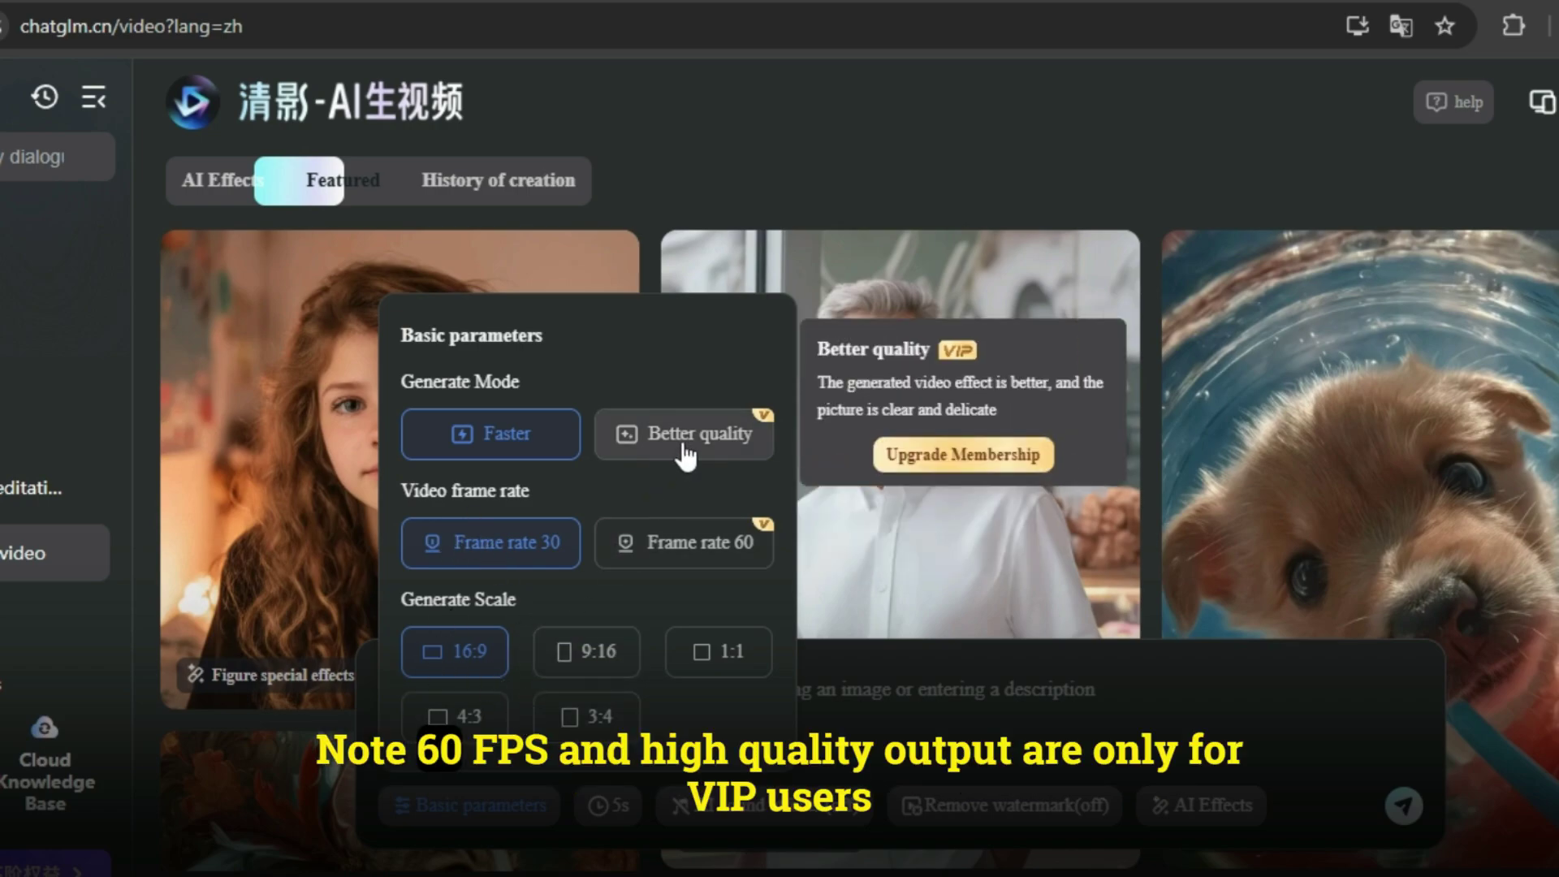
mouse_move(698, 569)
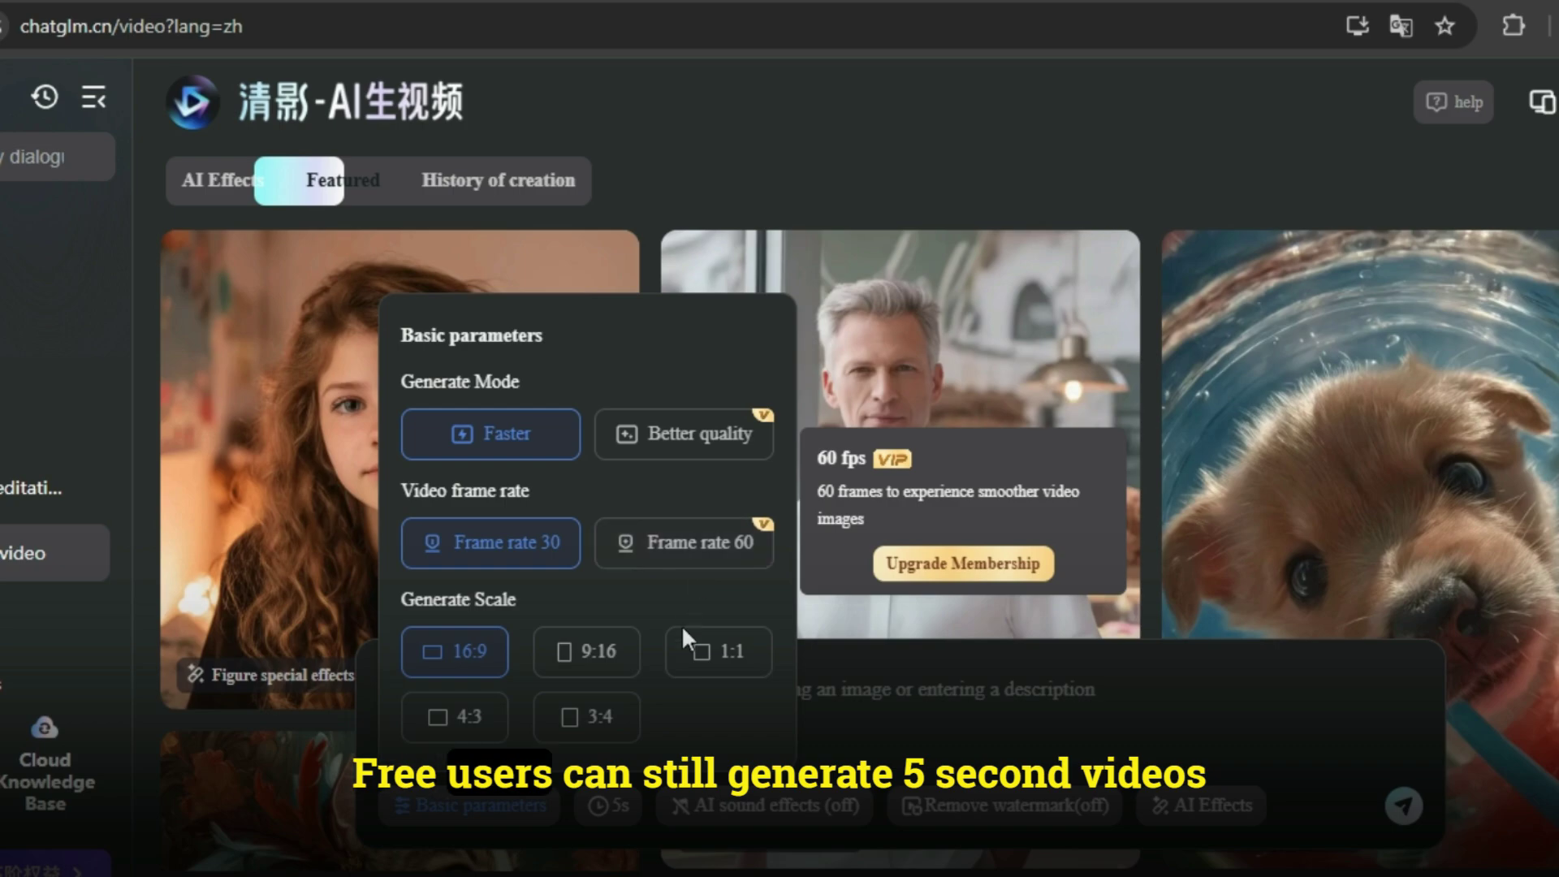
mouse_move(607, 828)
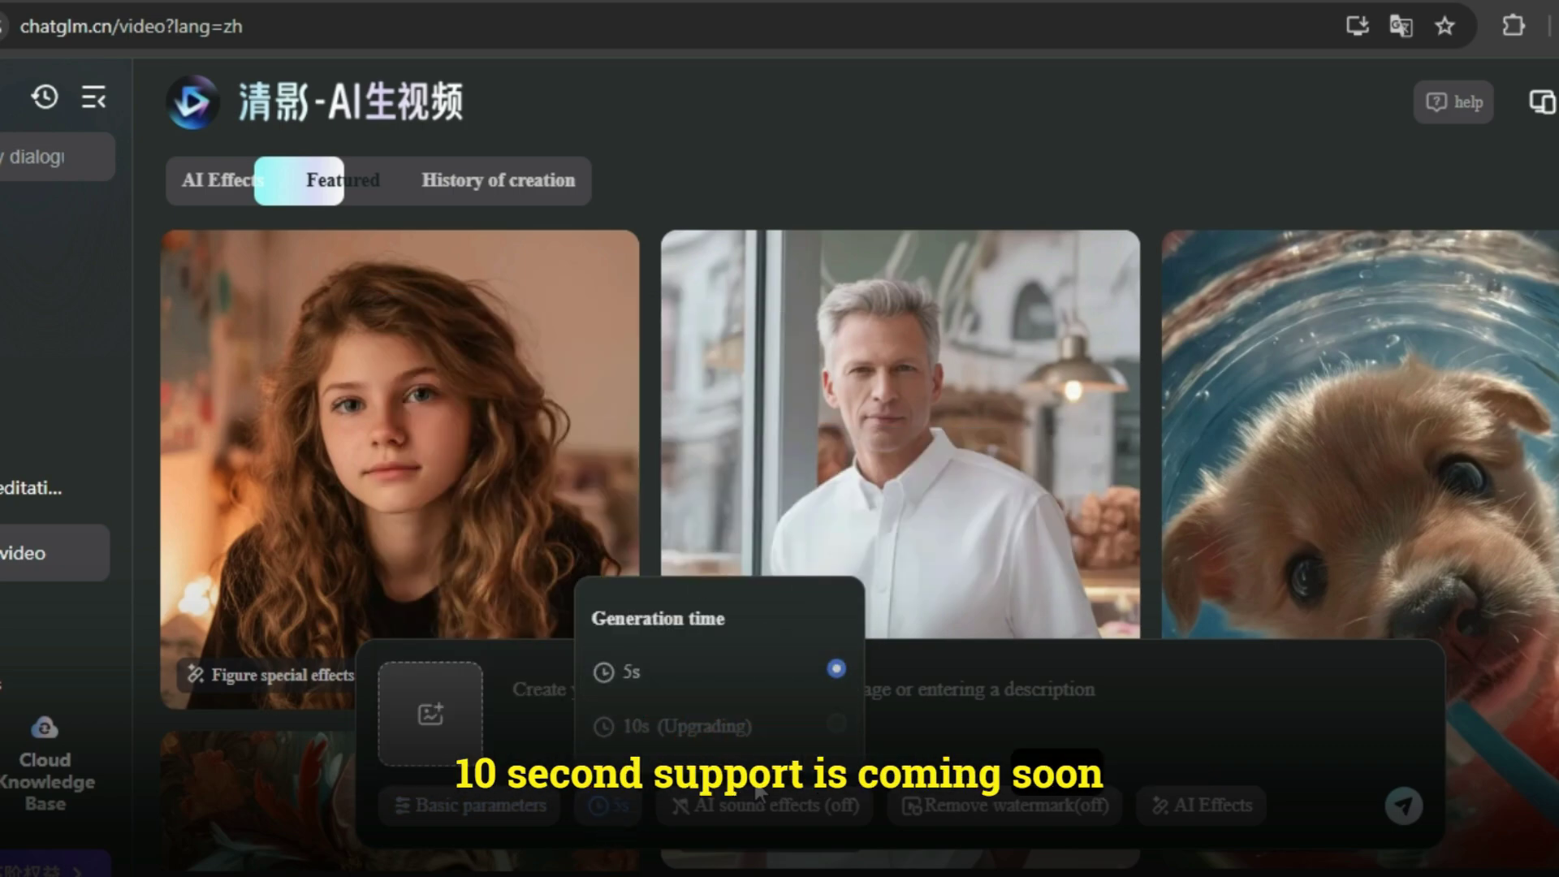
mouse_move(755, 804)
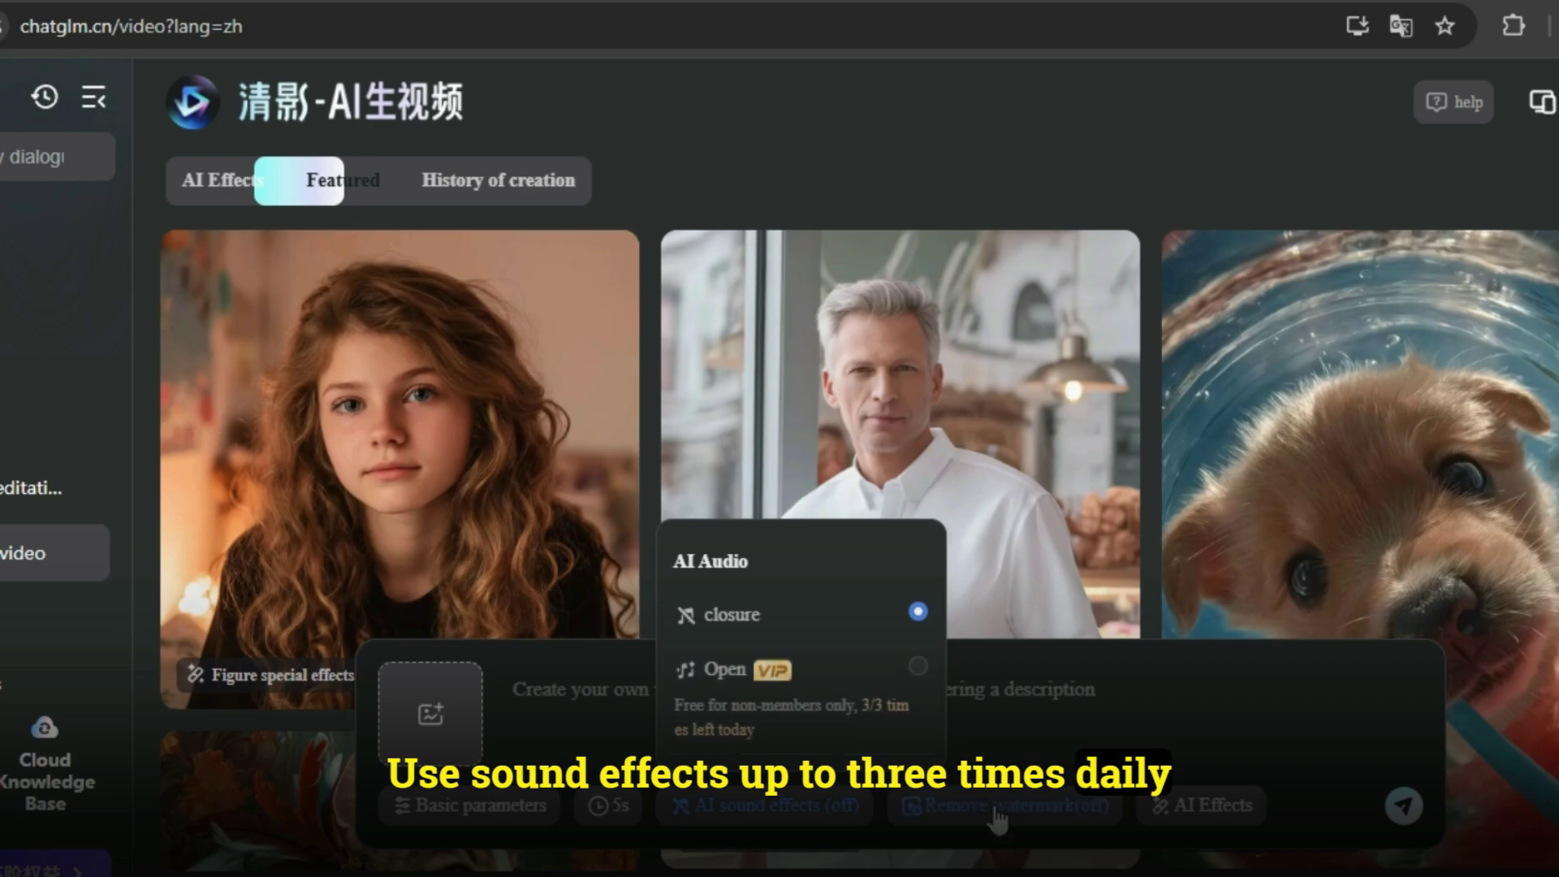
mouse_move(987, 816)
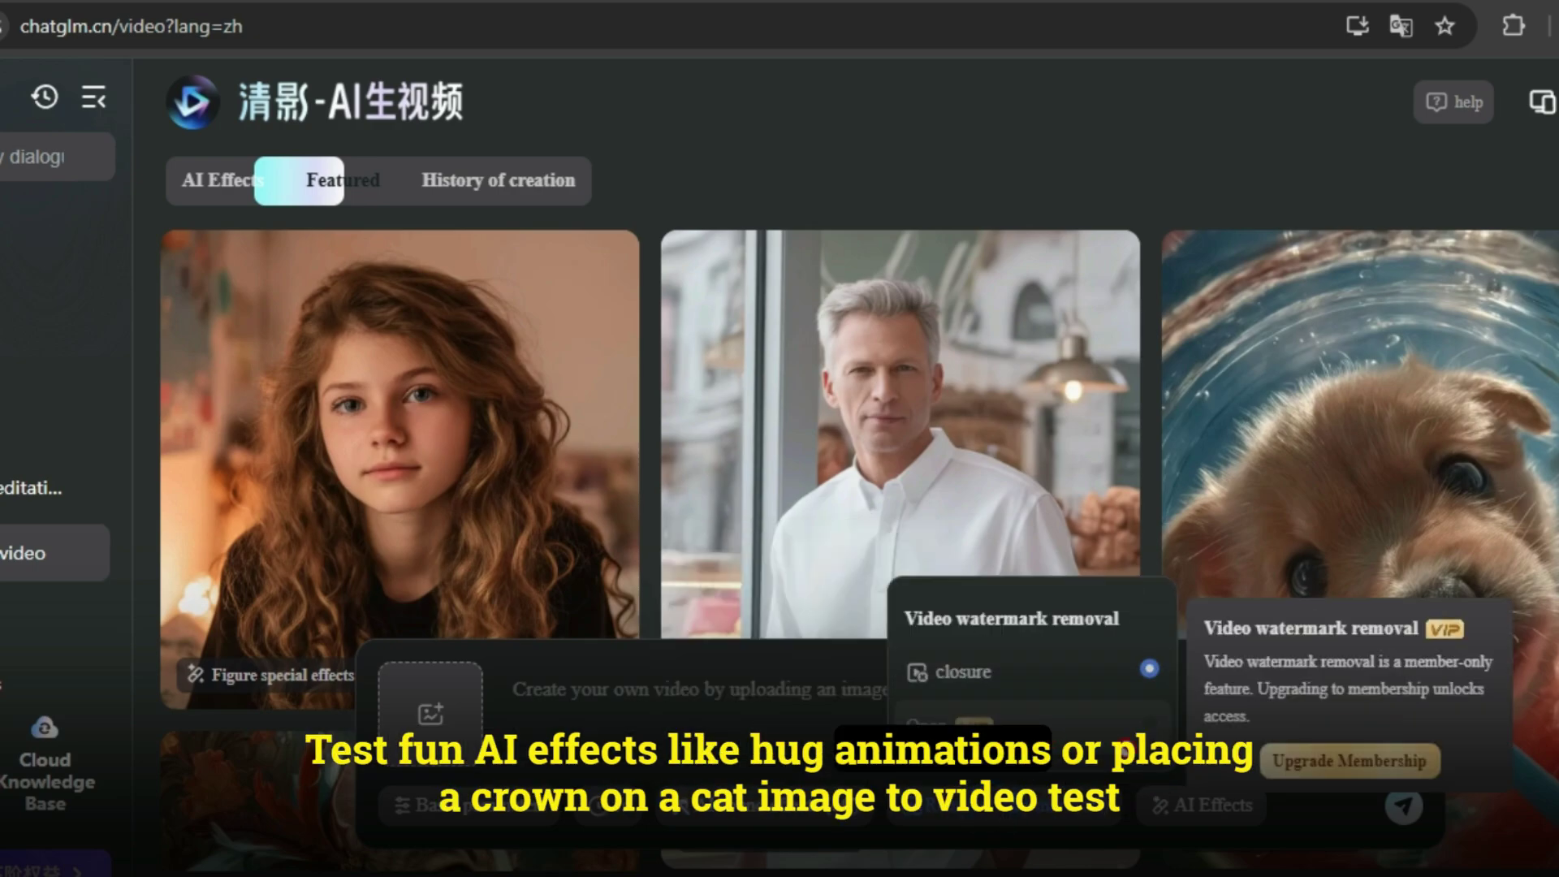
mouse_move(1210, 804)
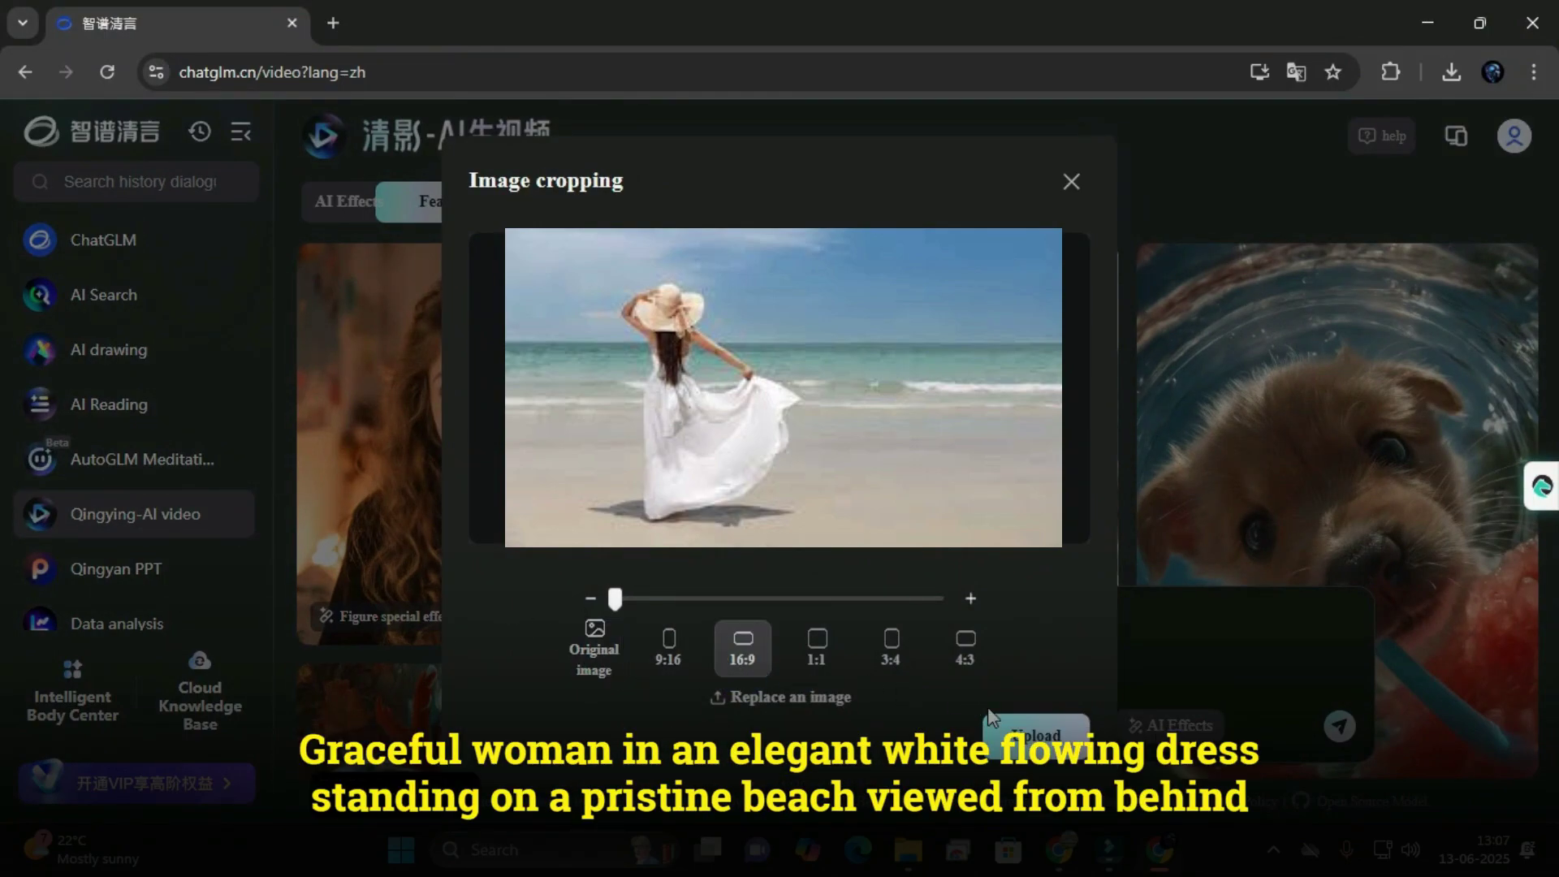
- Upload the beach woman photo with the 16:9 crop and enter the prompt beginning "A graceful woman in an elegant white flowing dress"
click(1035, 735)
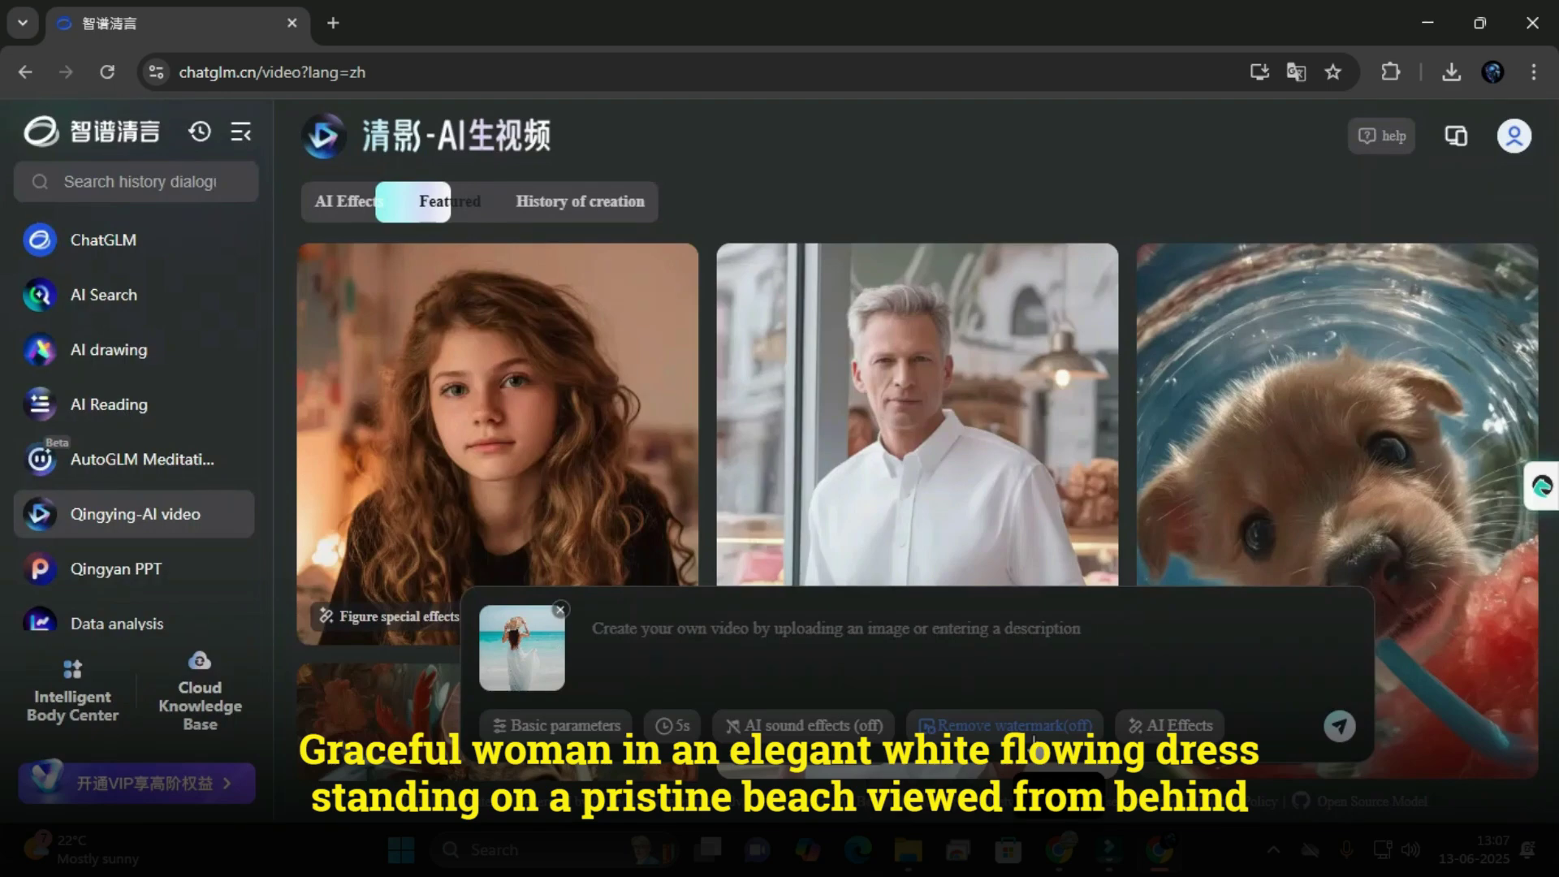
text(holds her wide-brimmed straw sun hat with her left hand while her right hand gently lifts the hem of her long white dress that billows softly in the ocean breeze. Her long hair cascades down her back as she gazes toward the turquoise ocean horizon.)
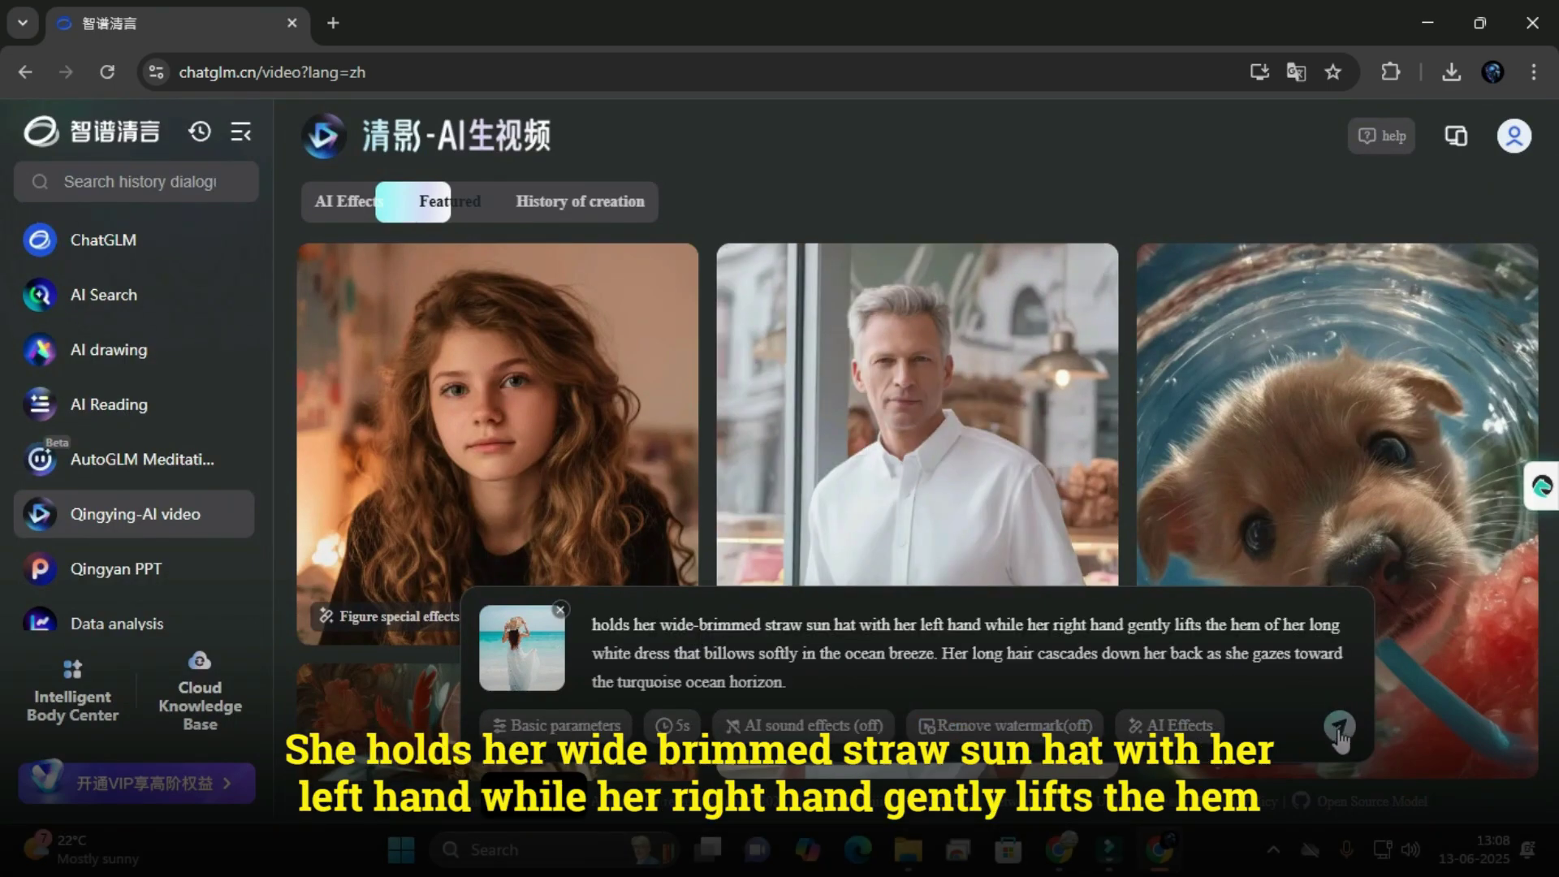
scroll(658, 647, up, 2)
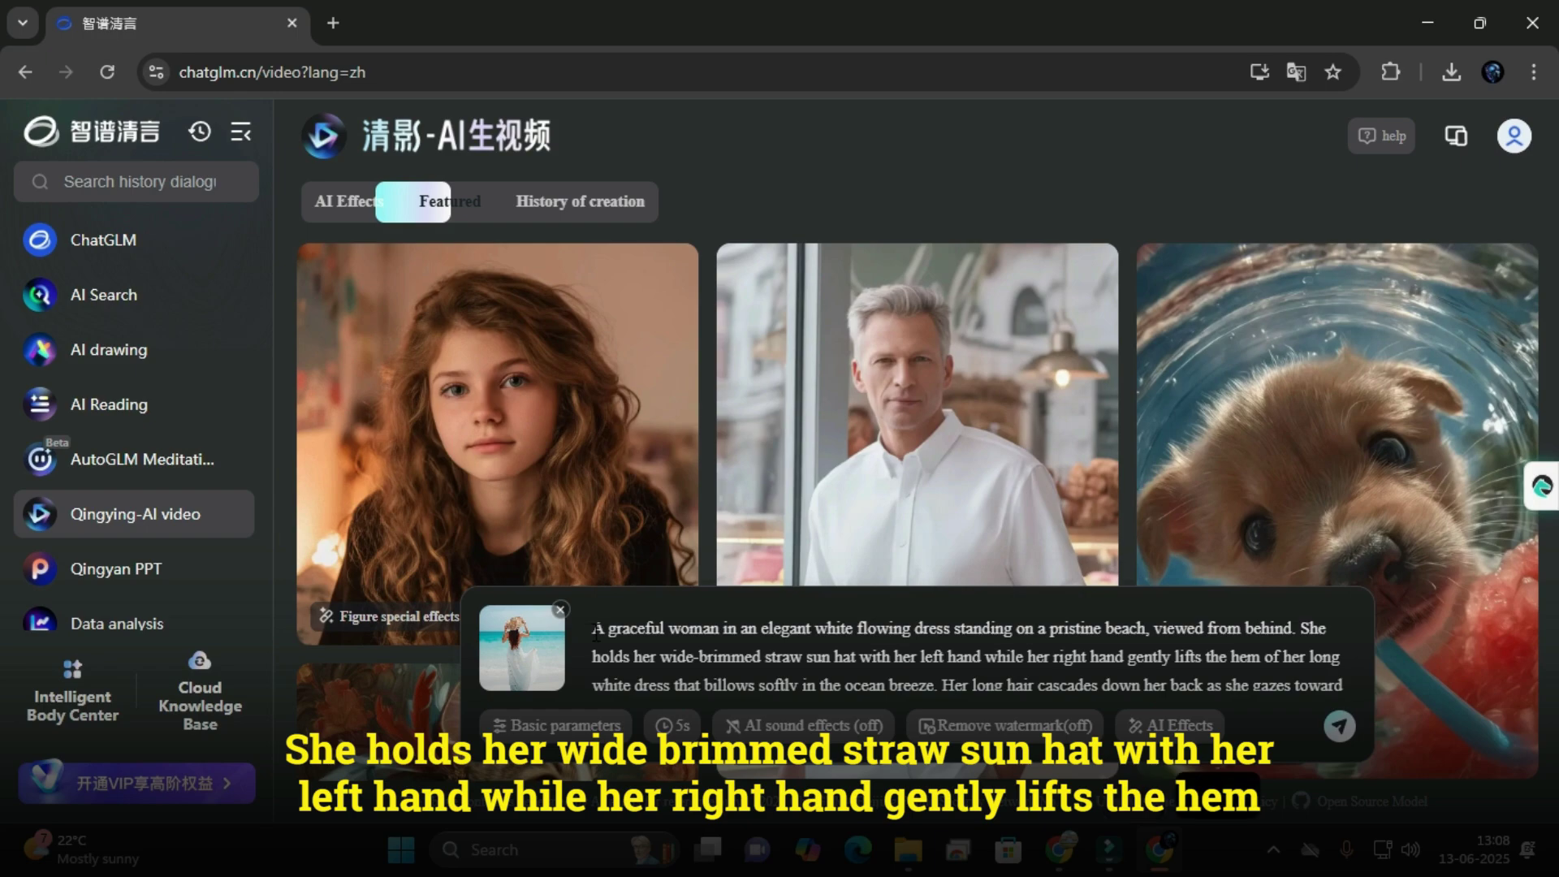
scroll(601, 633, down, 2)
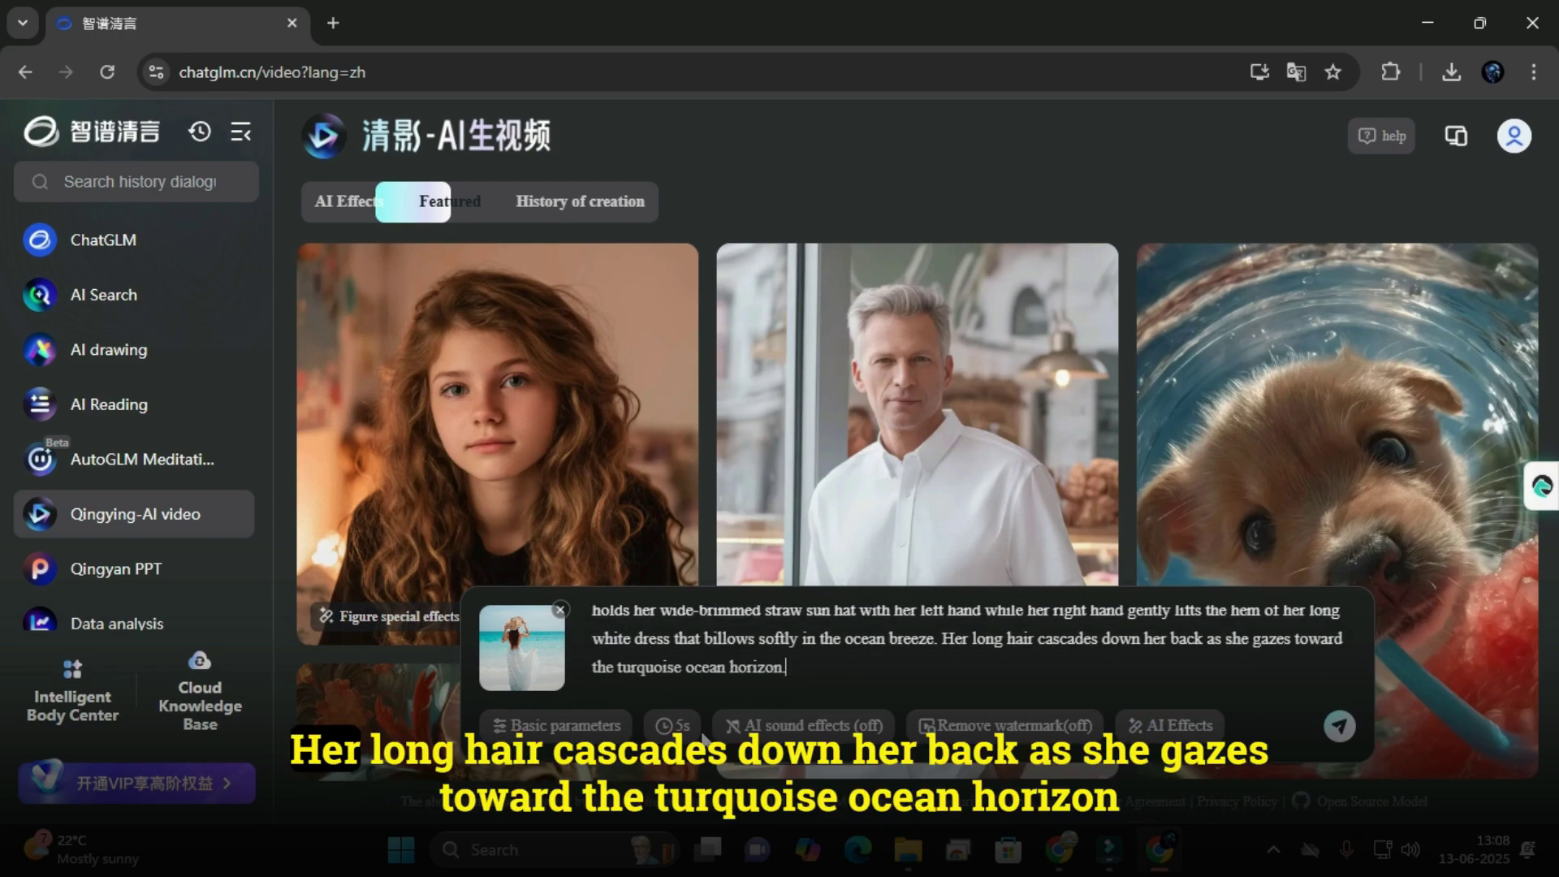
- Generate the beach woman video with the 5s generation time and open the result from the creation history
click(655, 734)
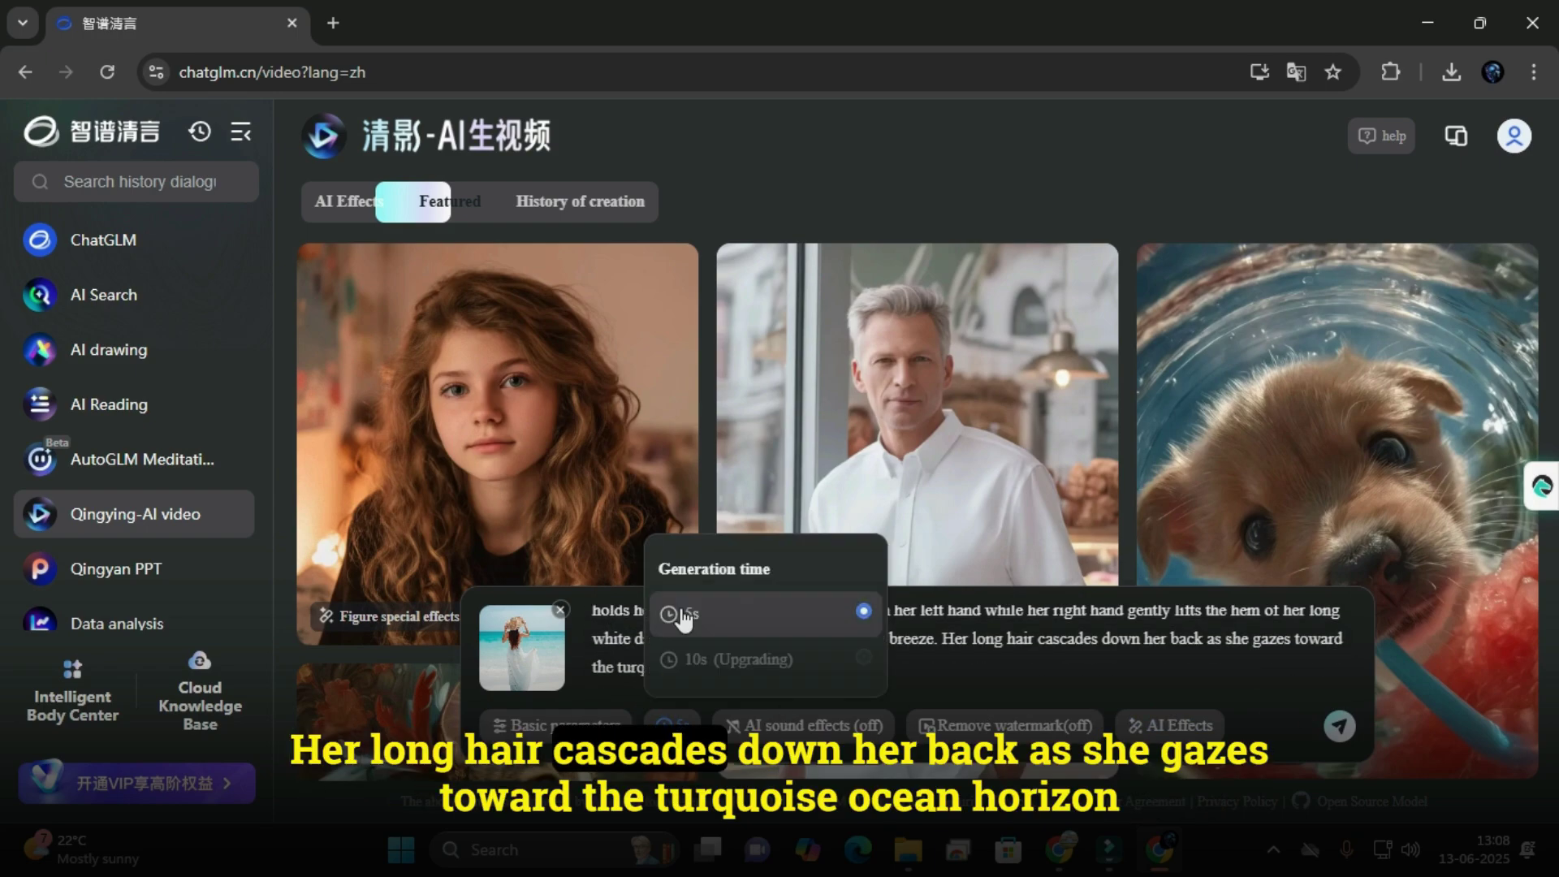
click(667, 729)
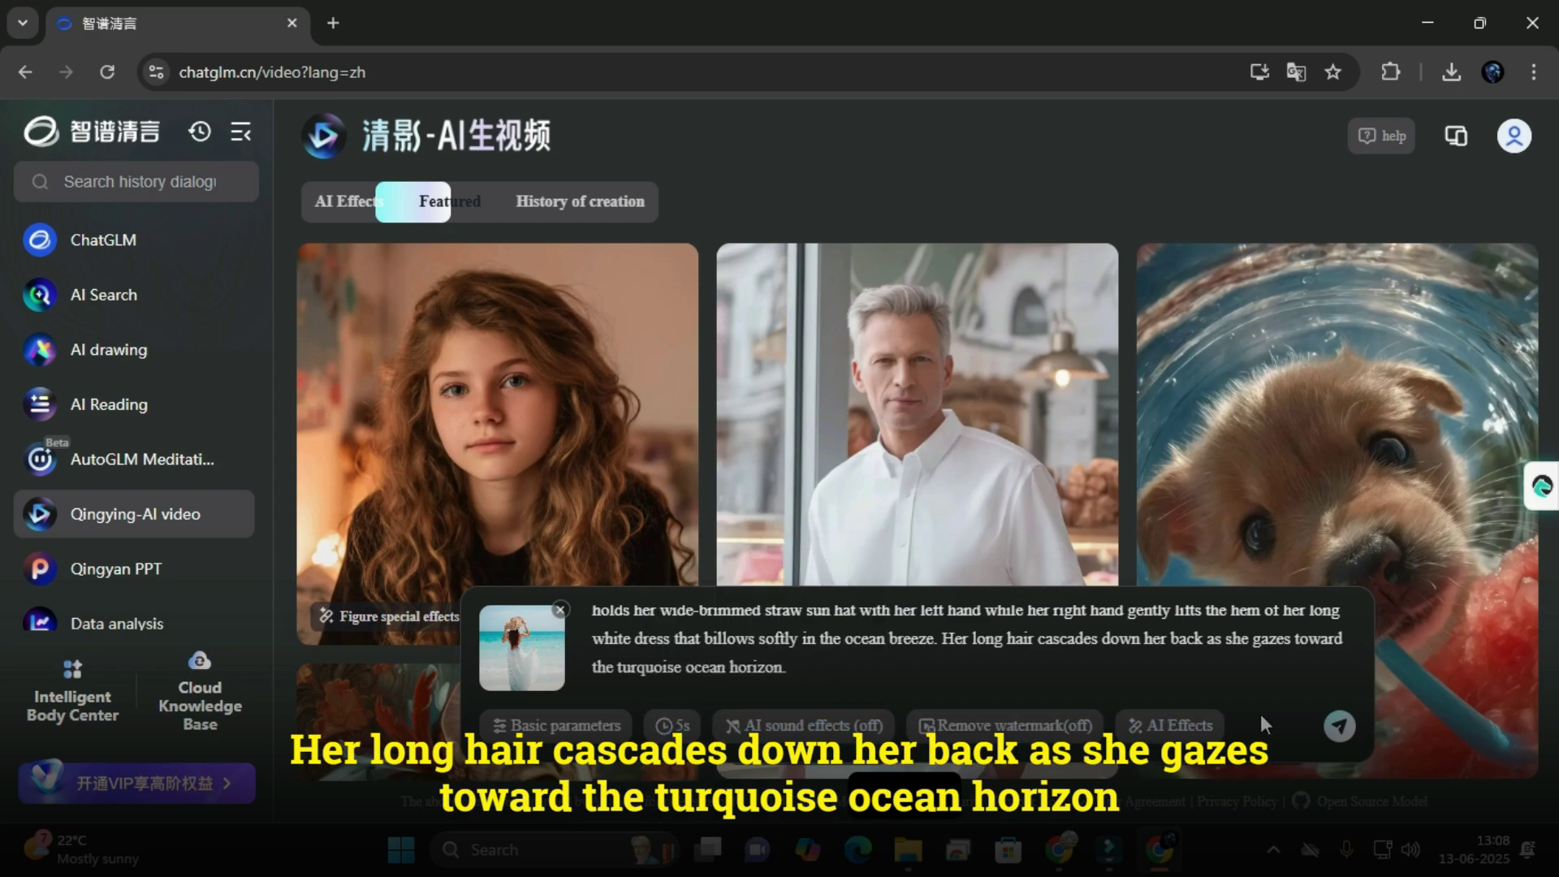
click(1340, 728)
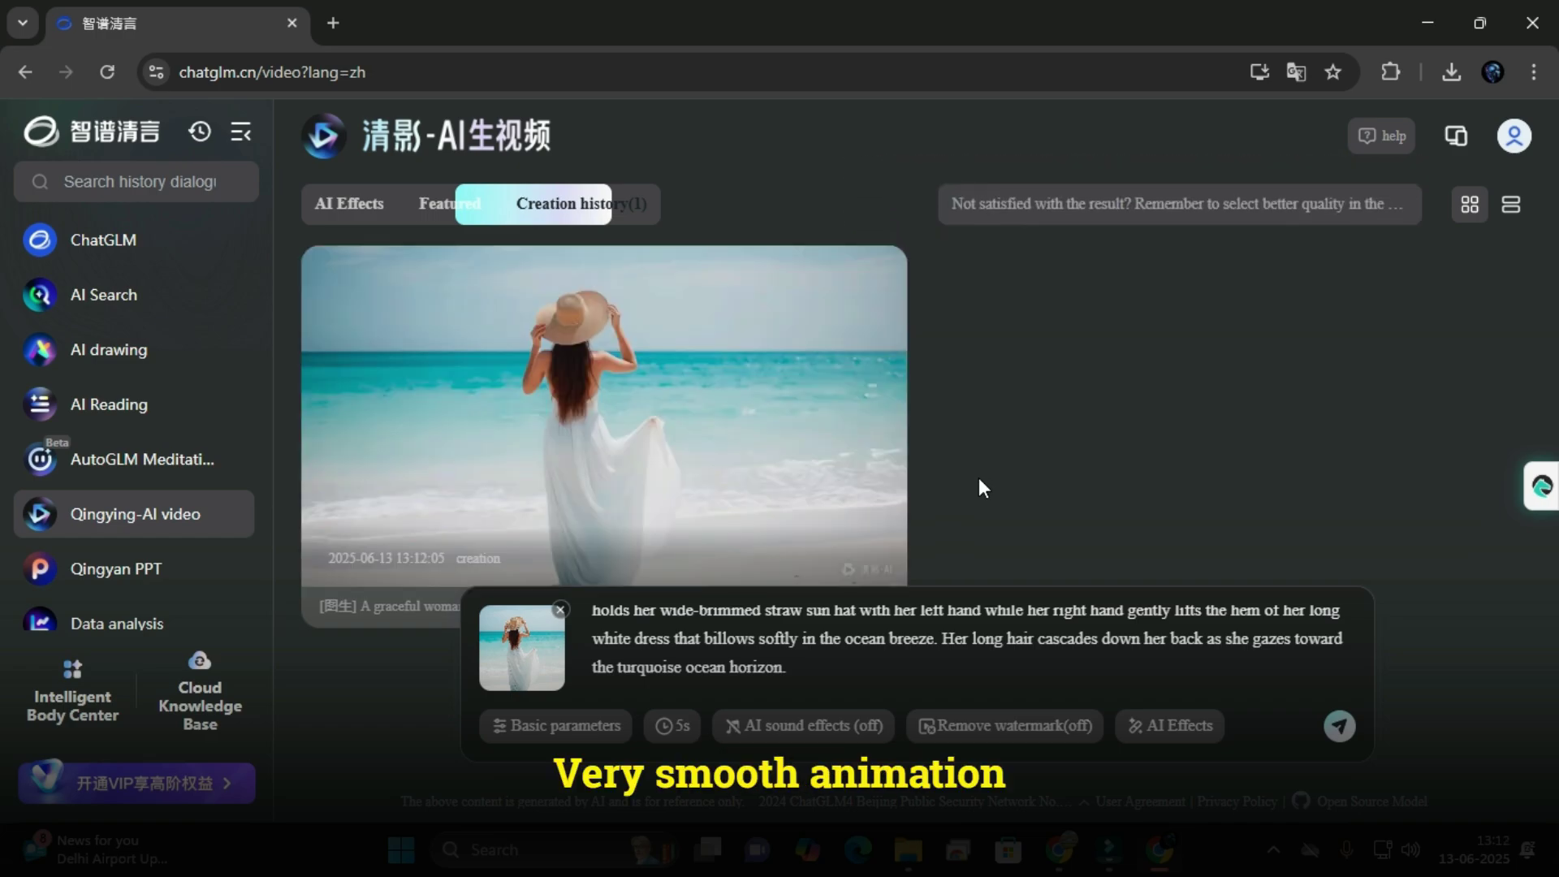
click(607, 442)
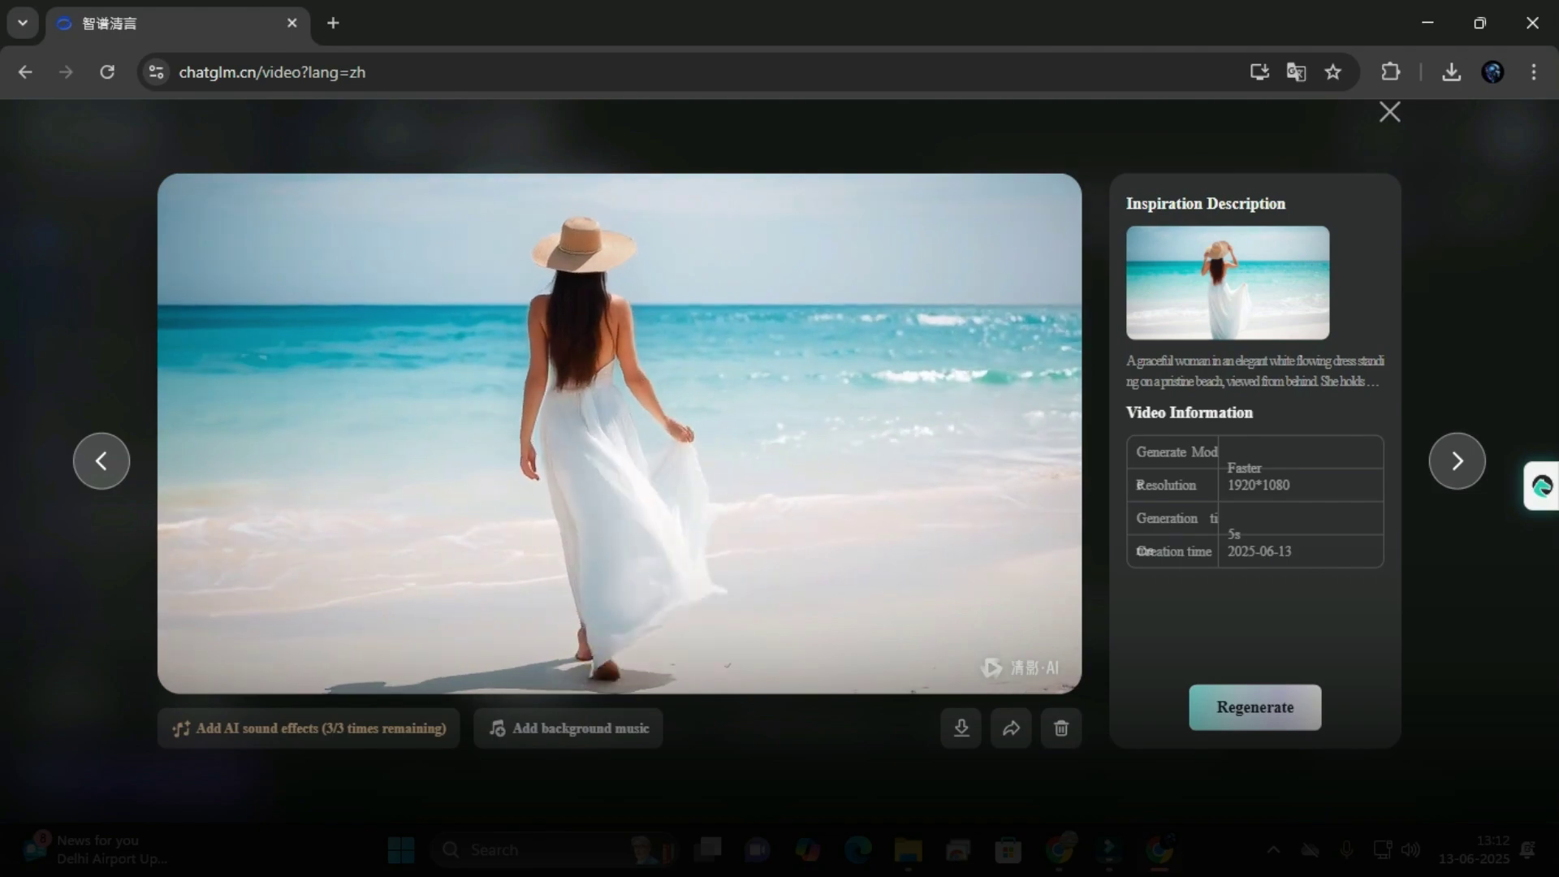
- Upload the yellow Lamborghini image for the next video, cropped to 16:9
click(520, 654)
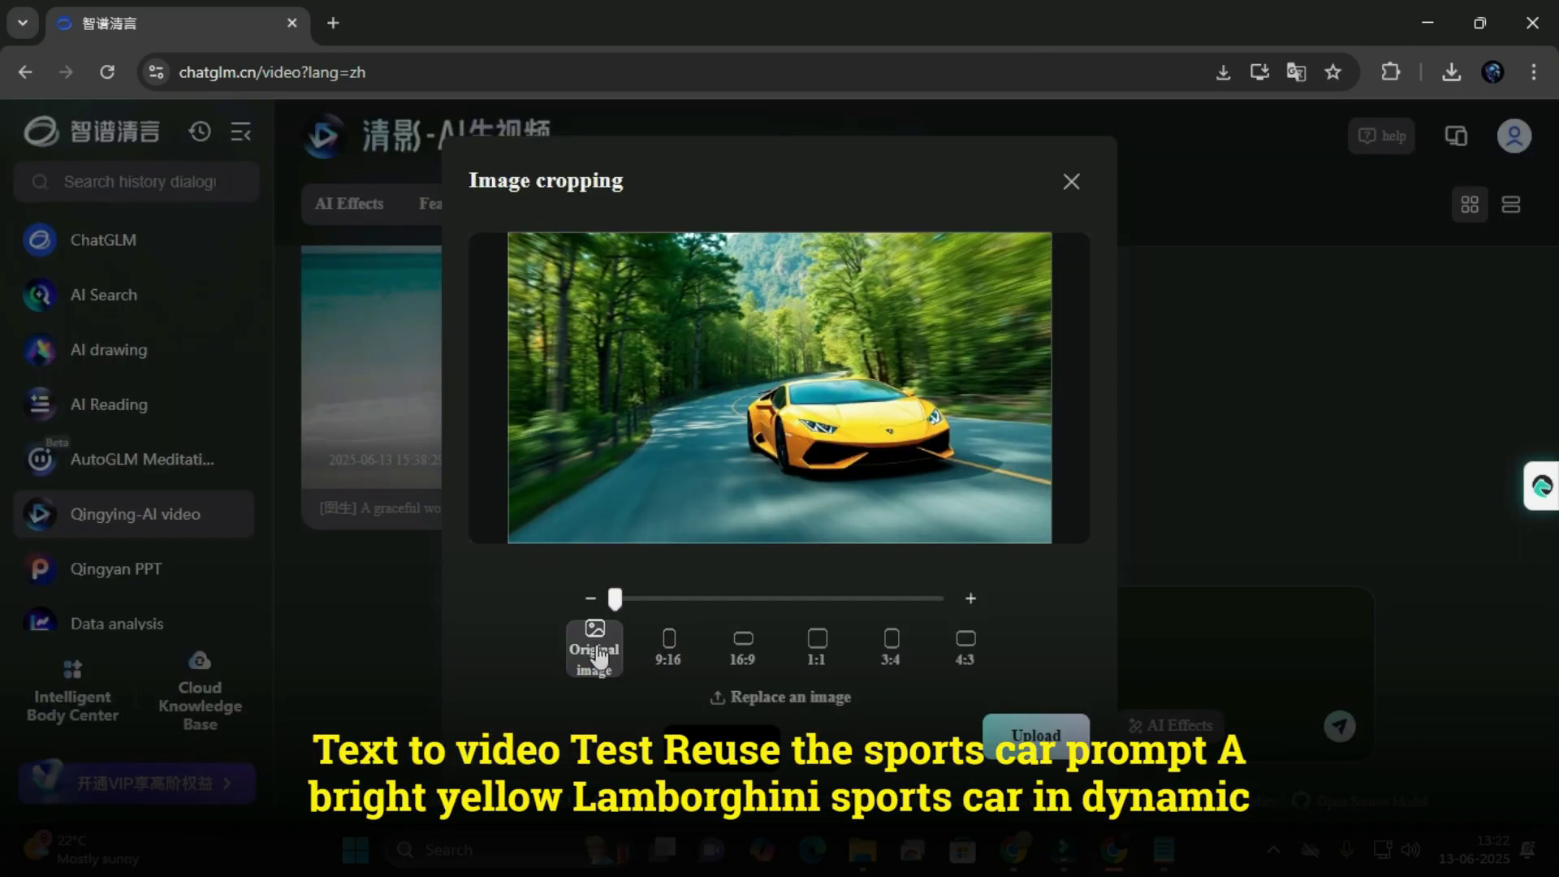
click(739, 660)
click(990, 731)
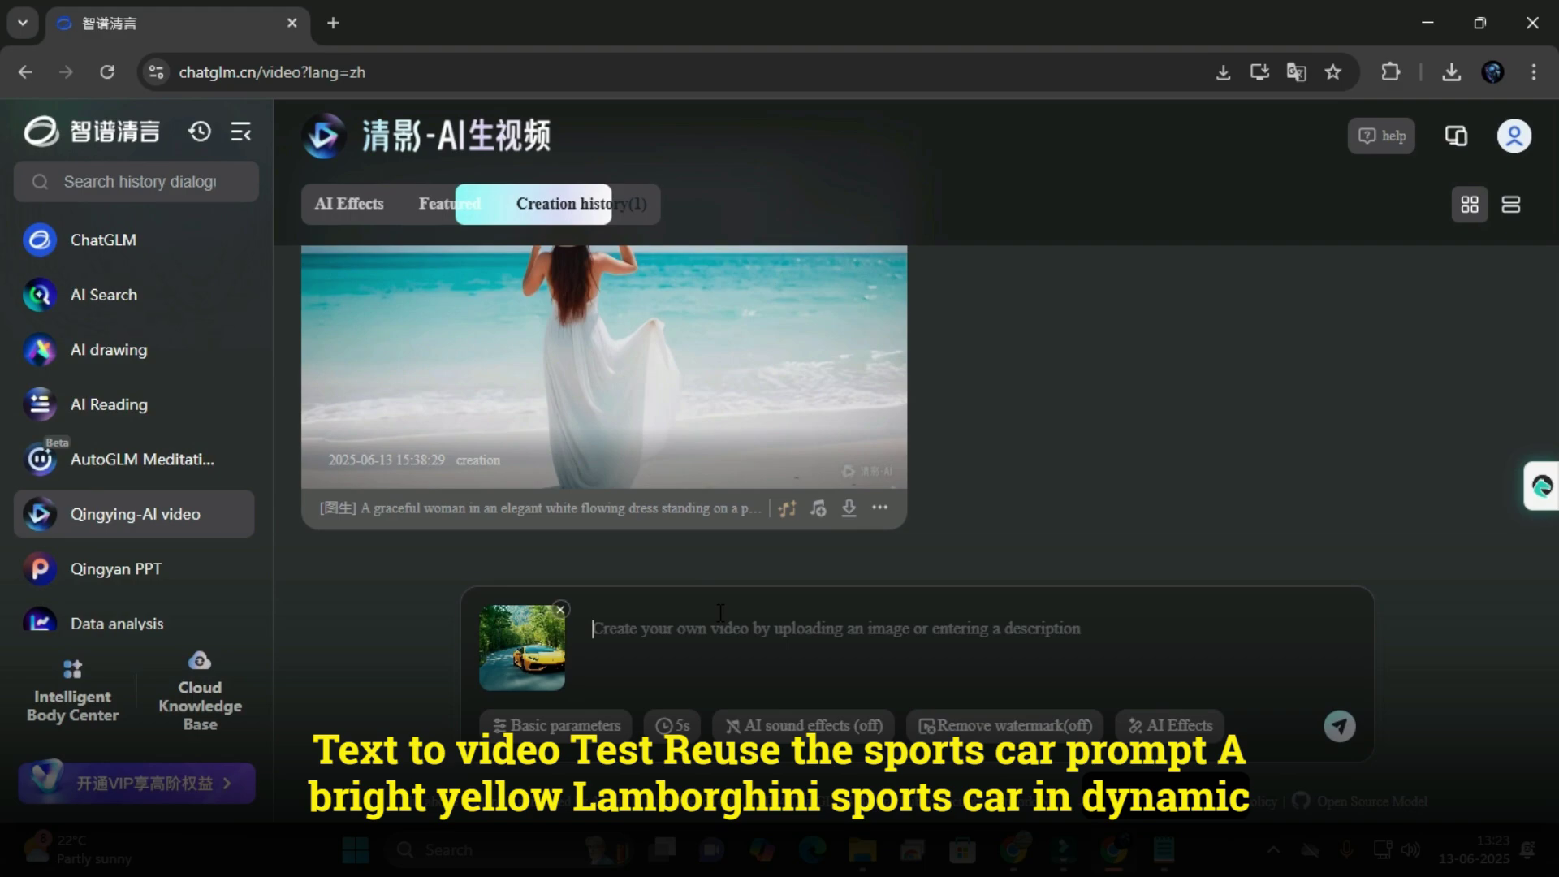
- Enter the prompt beginning "A bright yellow Lamborghini sports car in dynamic motion" for the uploaded car image and review its full text
key(ctrl+v)
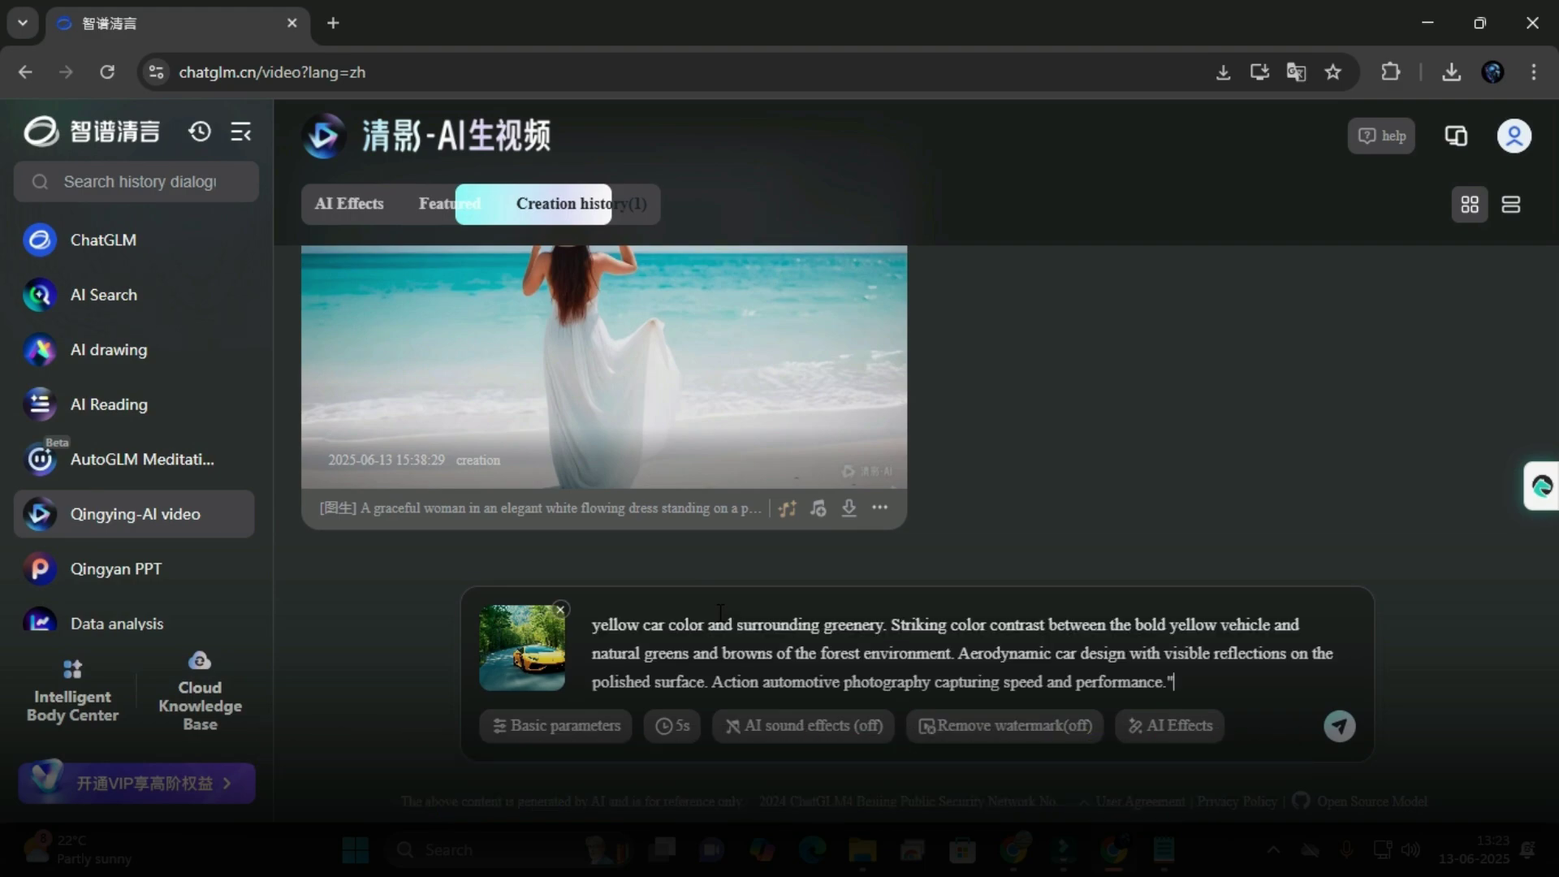
scroll(720, 611, up, 5)
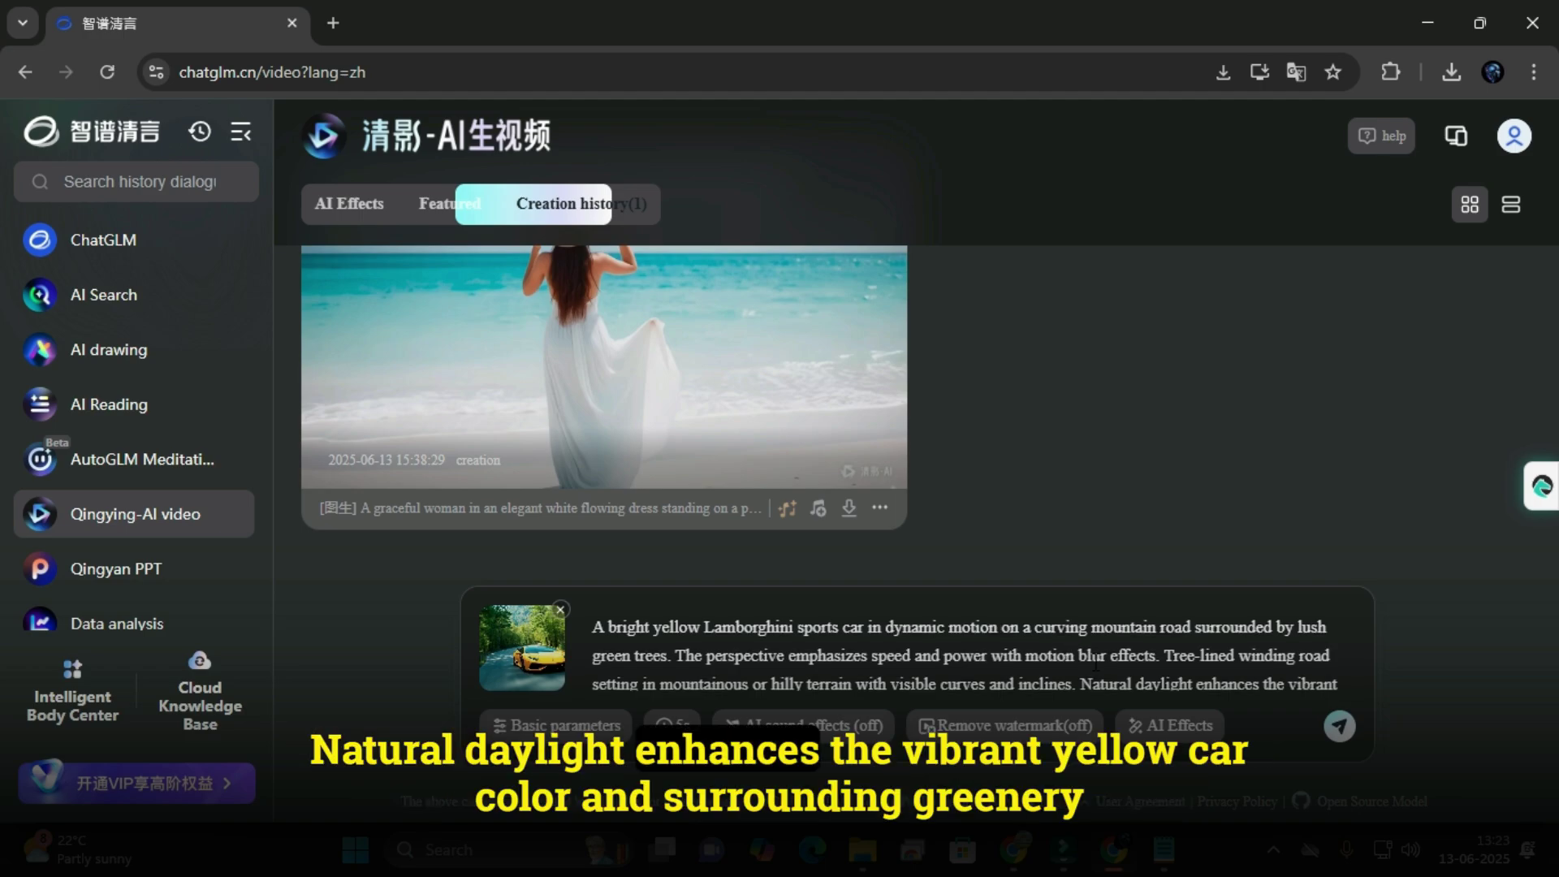
scroll(1095, 662, down, 3)
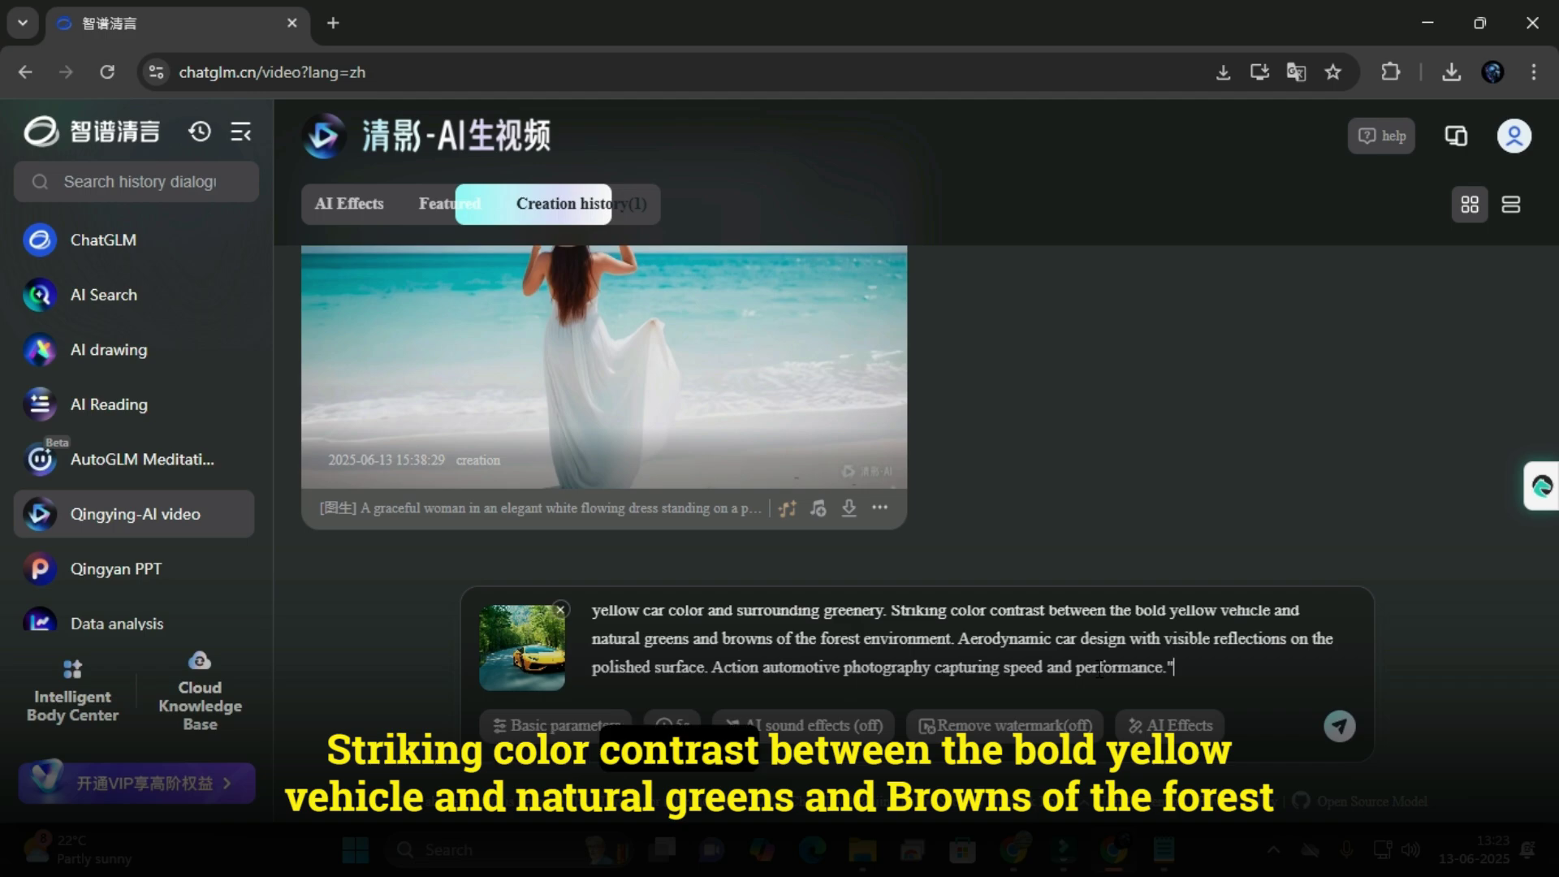
scroll(1099, 670, up, 3)
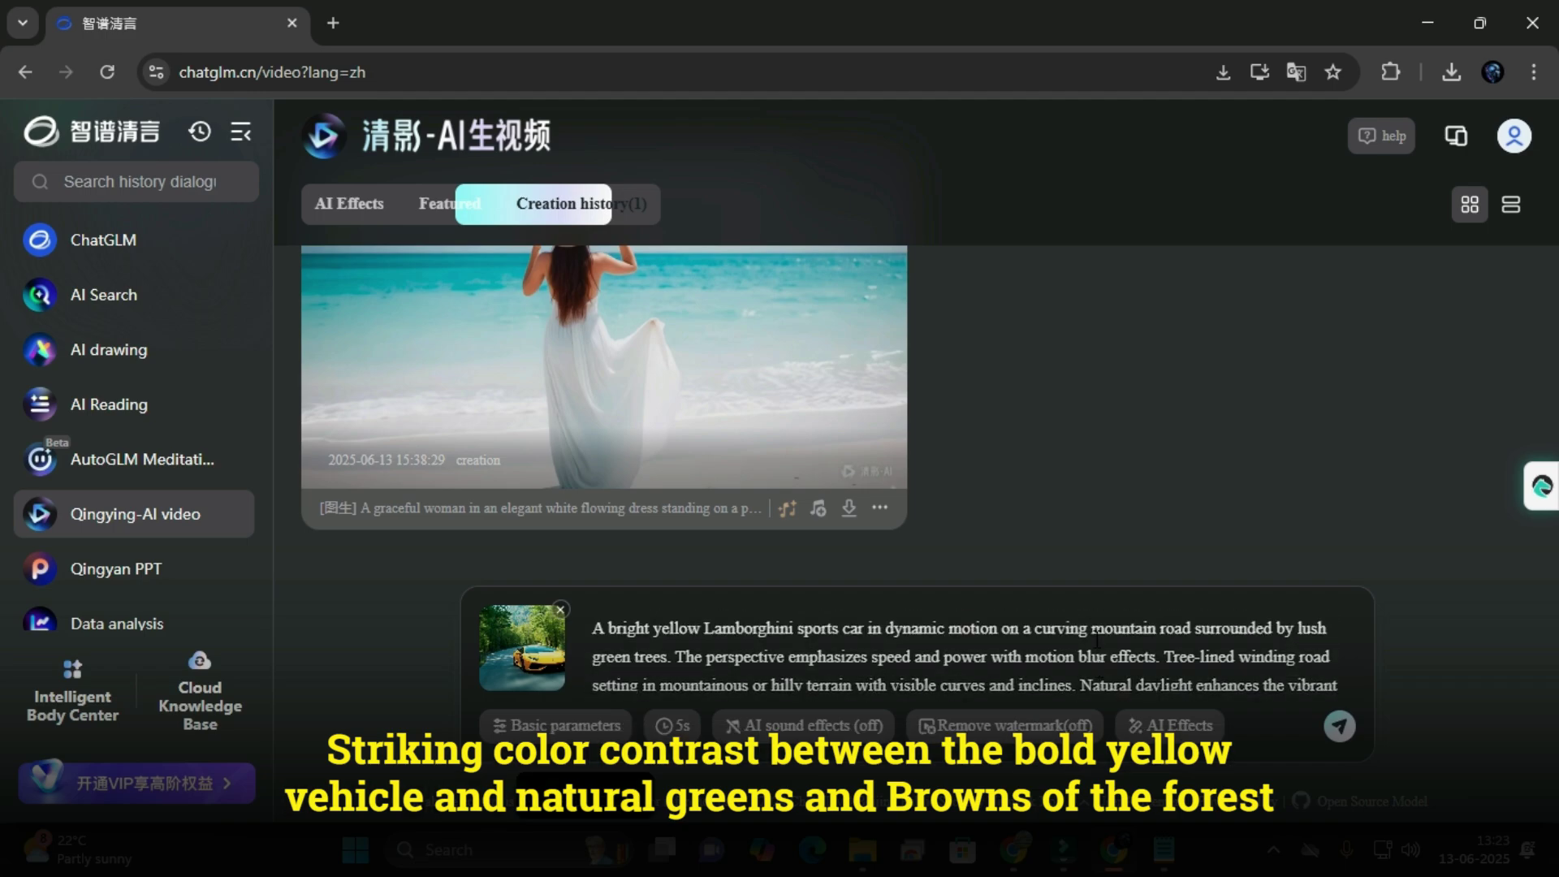
scroll(1096, 640, down, 3)
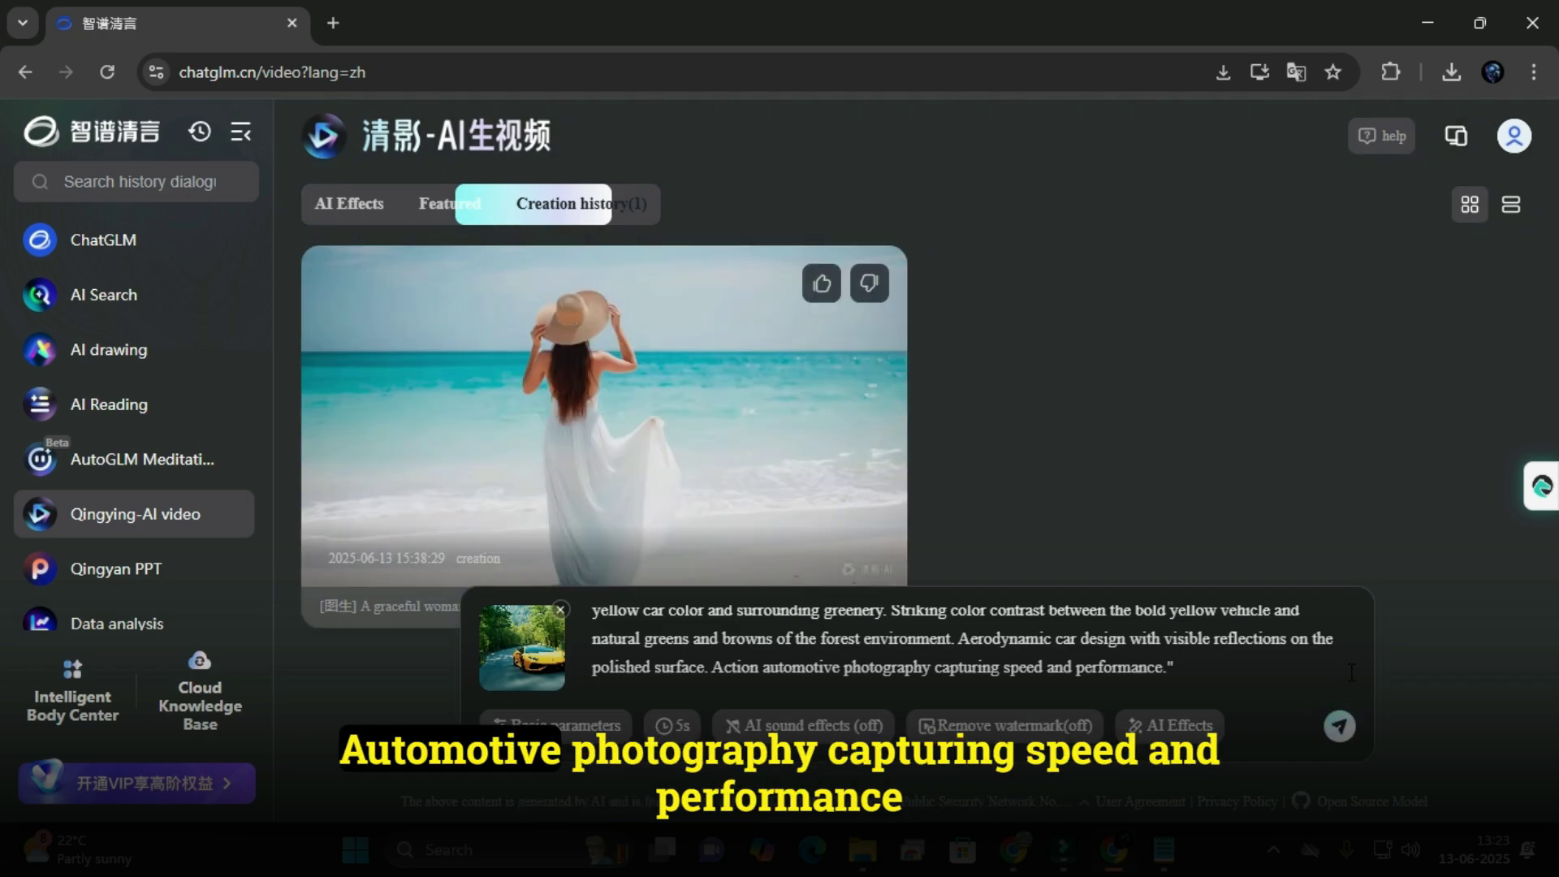
- Generate the Lamborghini video with the 5s generation time, view the result enlarged and close it
click(1340, 725)
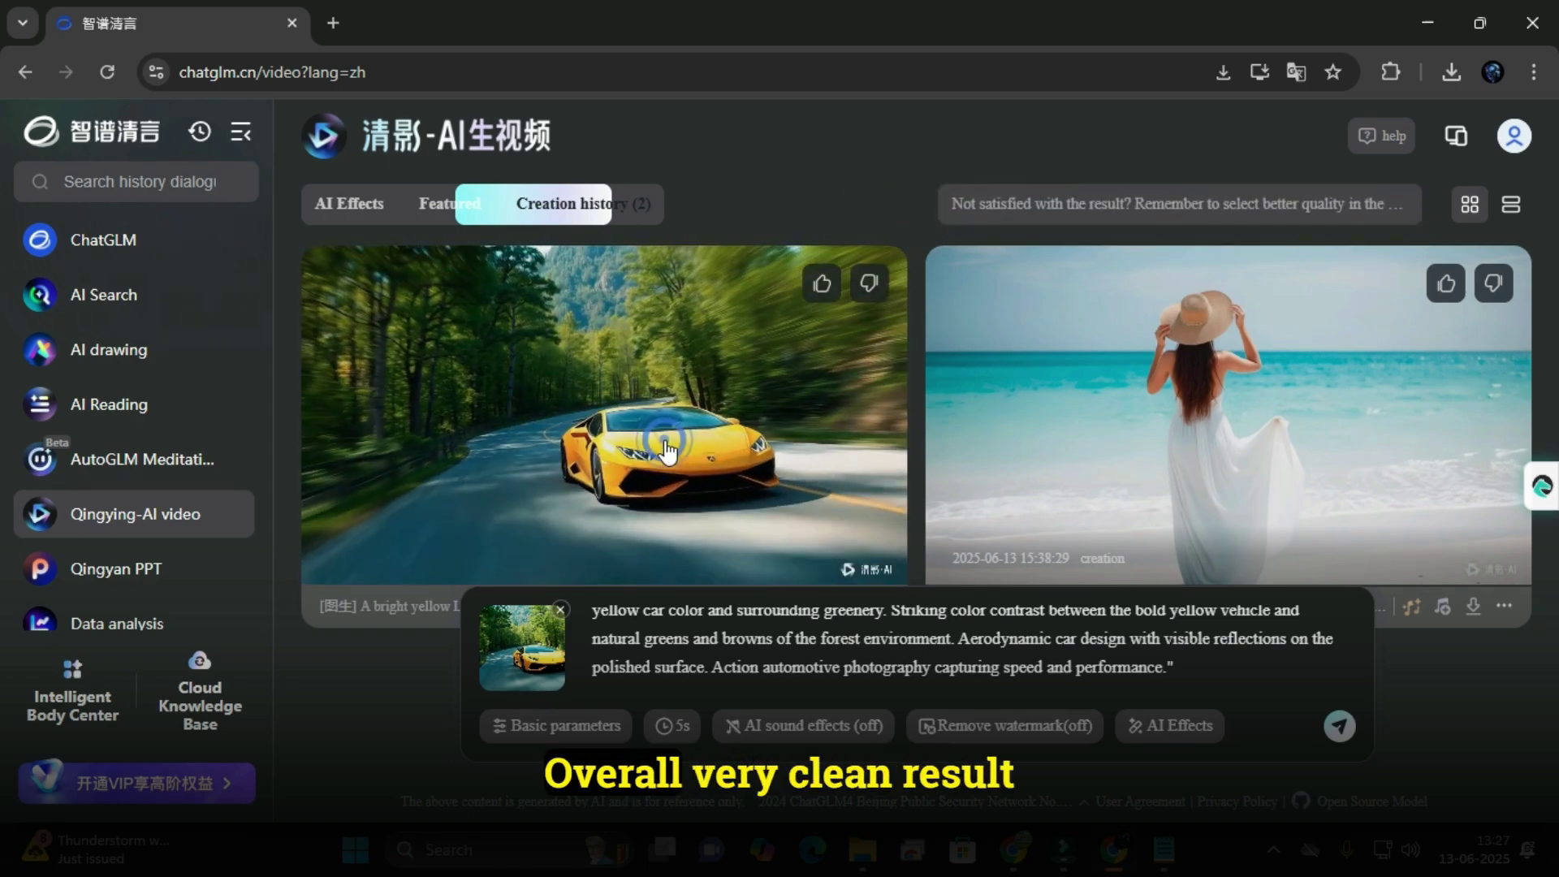
click(664, 445)
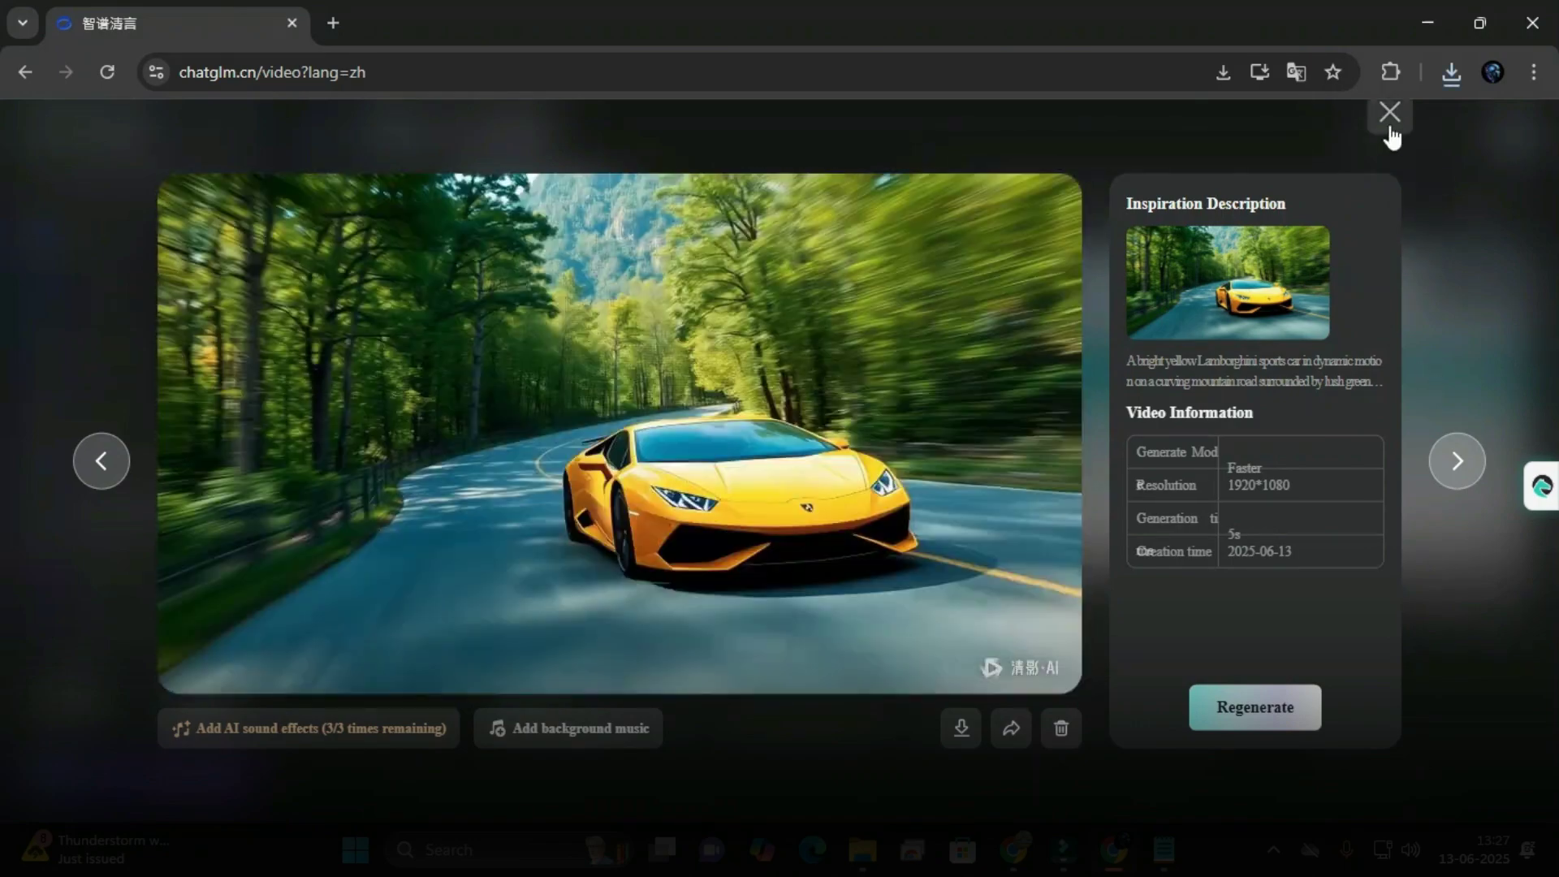
click(1390, 112)
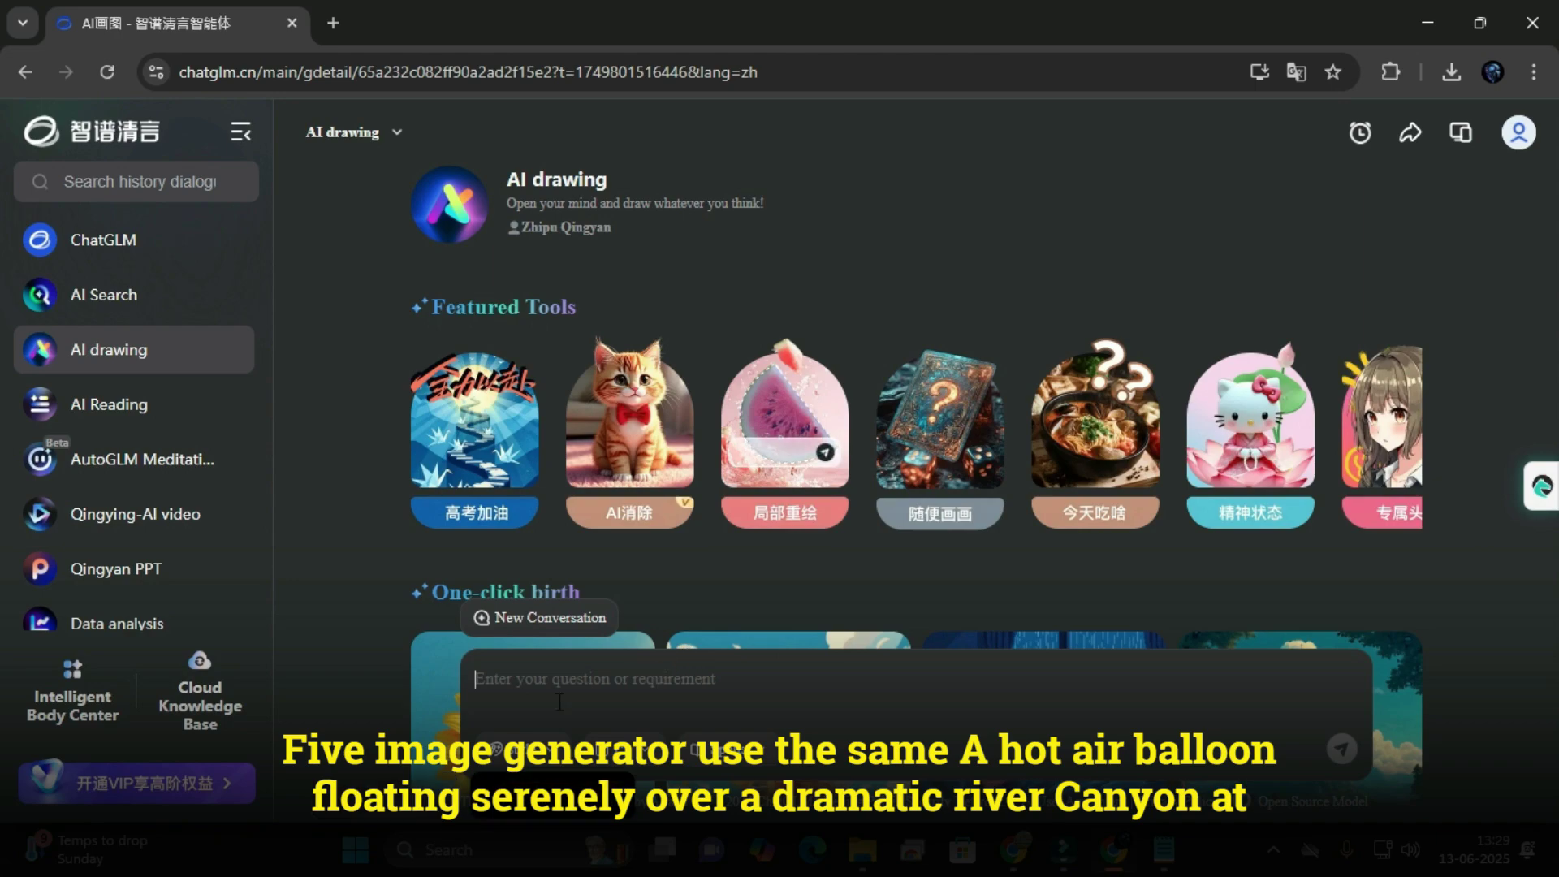
- In AI drawing, generate images from the "A hot air balloon floating serenely over a dramatic river canyon" prompt with photography style and 16:9 proportion
text("A hot air balloon floating serenely over a dramatic river canyon at sunset. The balloon serves as the focal point against expansive canyon views with a winding river flanked by steep rock faces. Golden hour lighting creates warm orange and yellow hues contrasting with cool blue shadows in the canyon depths. The balloon casts a soft reflection in the water below. Intricate cloud formations fill the sky above. Remote, adventurous landscape setting with harmonious color balance between warm sunset tones and cool canyon shadows. Cinematic landscape photography style.")
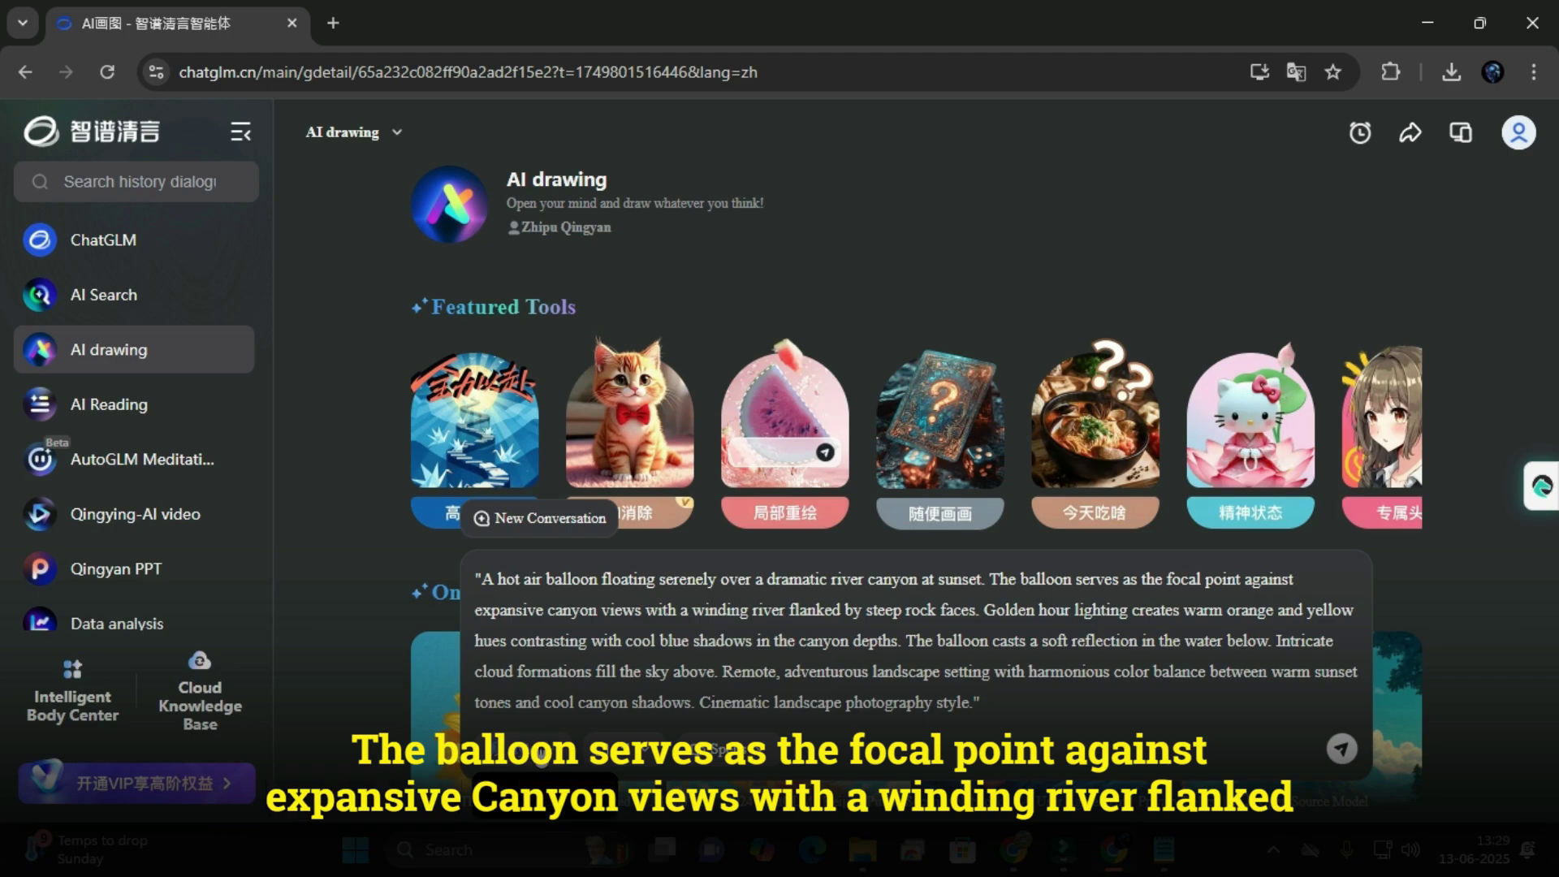
click(540, 751)
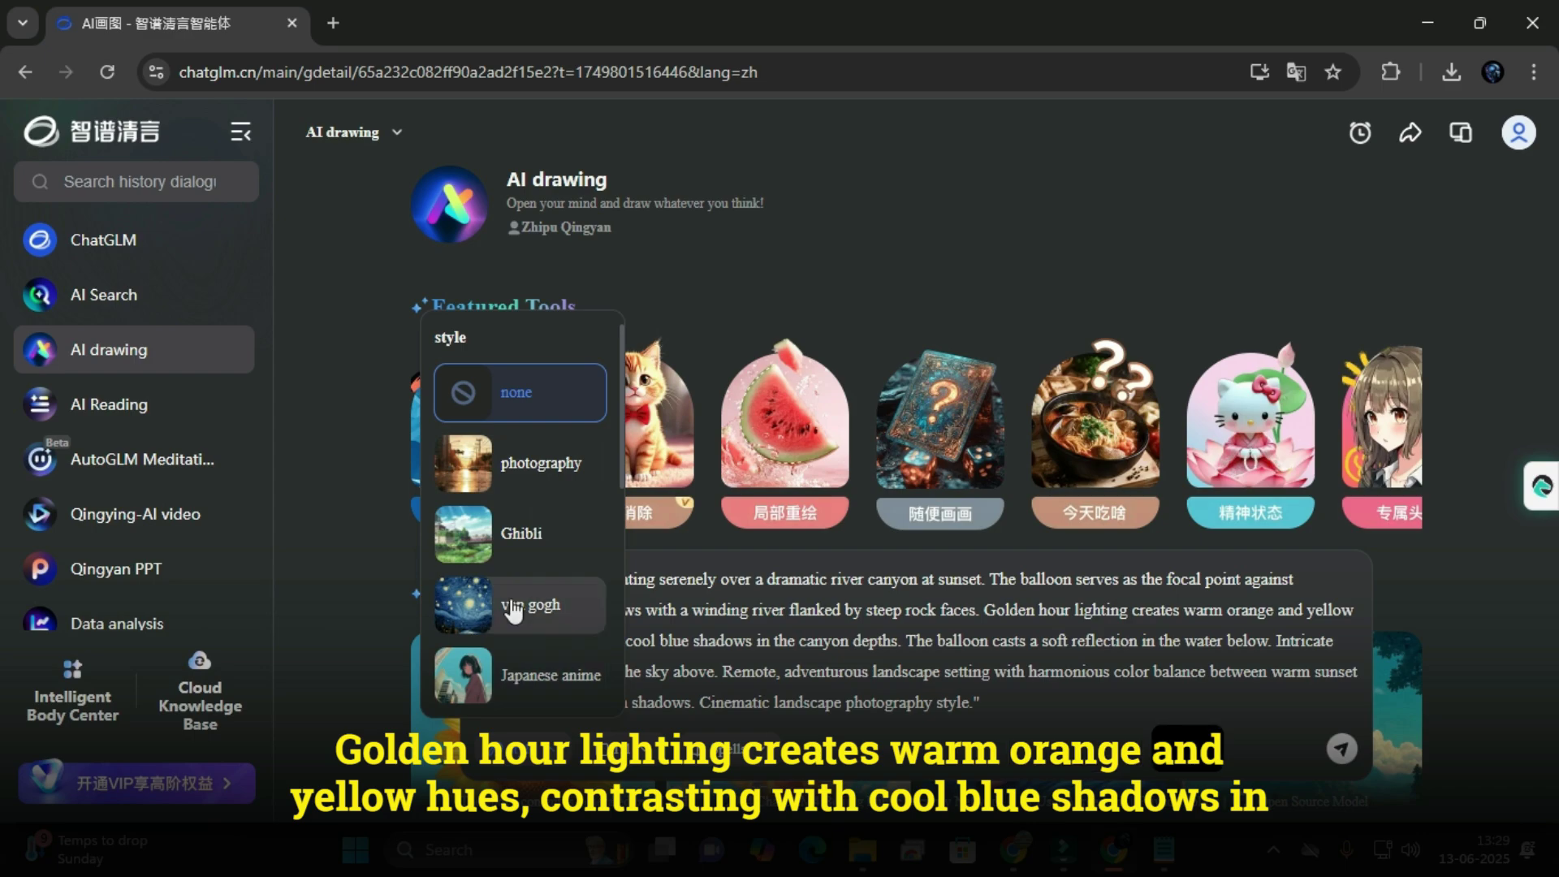
click(512, 471)
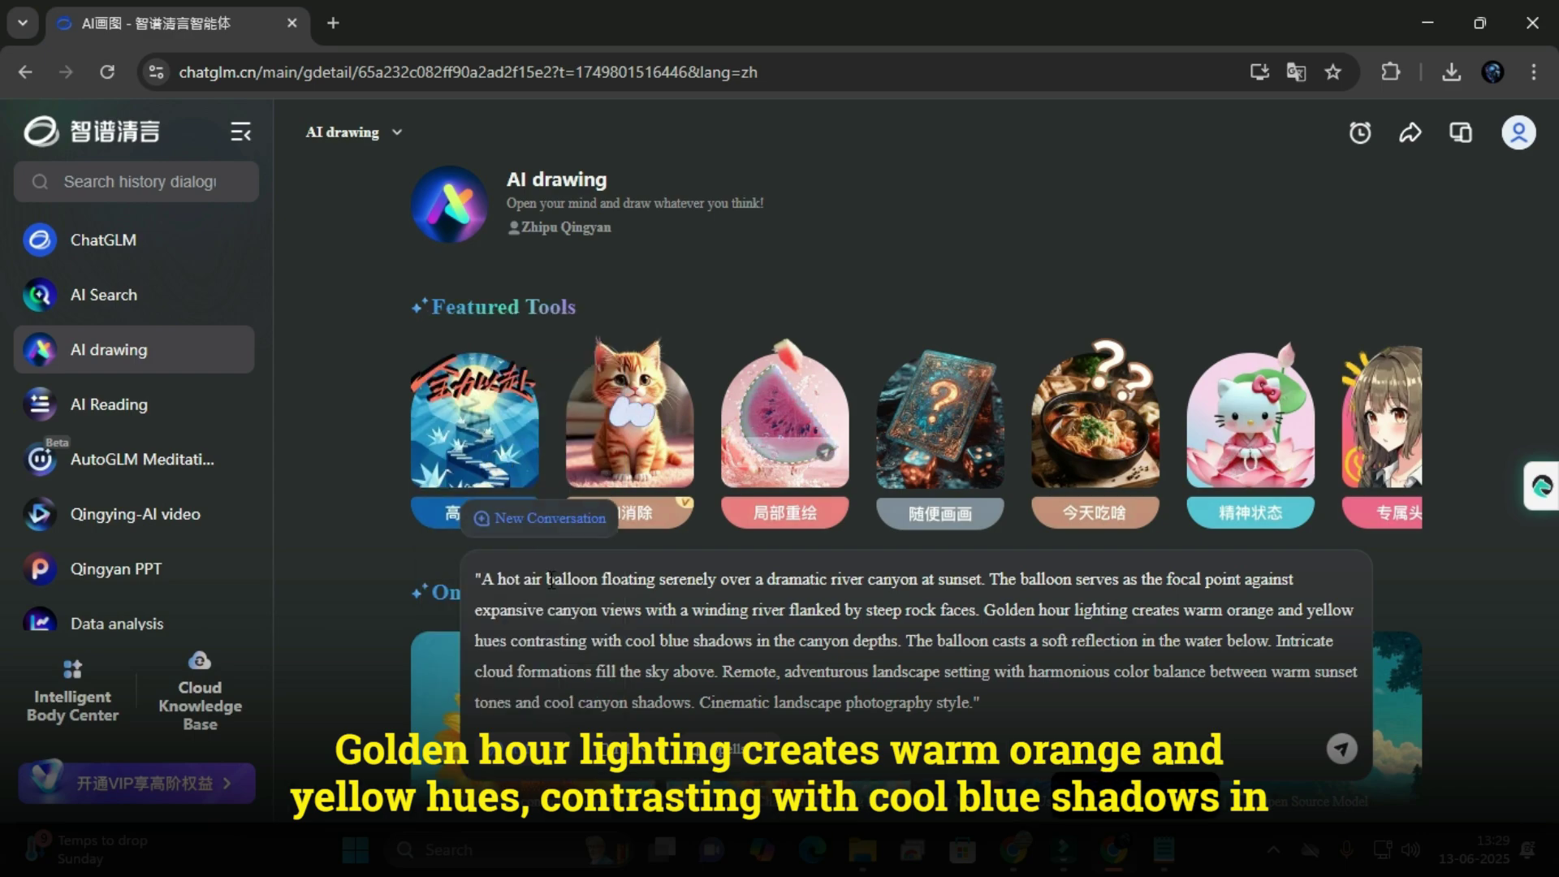
click(610, 751)
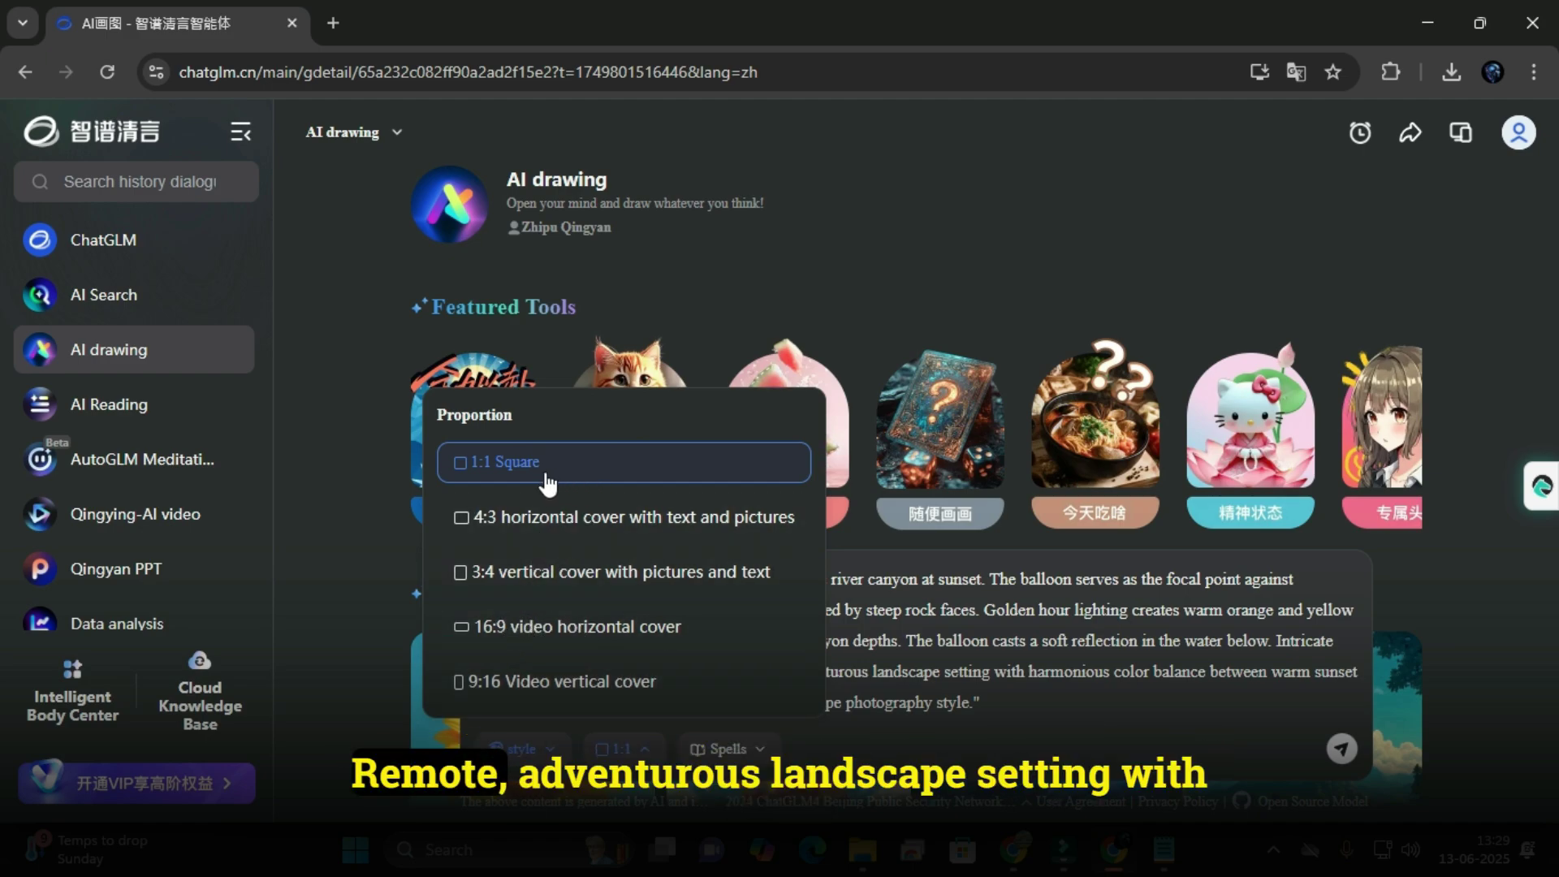
click(524, 621)
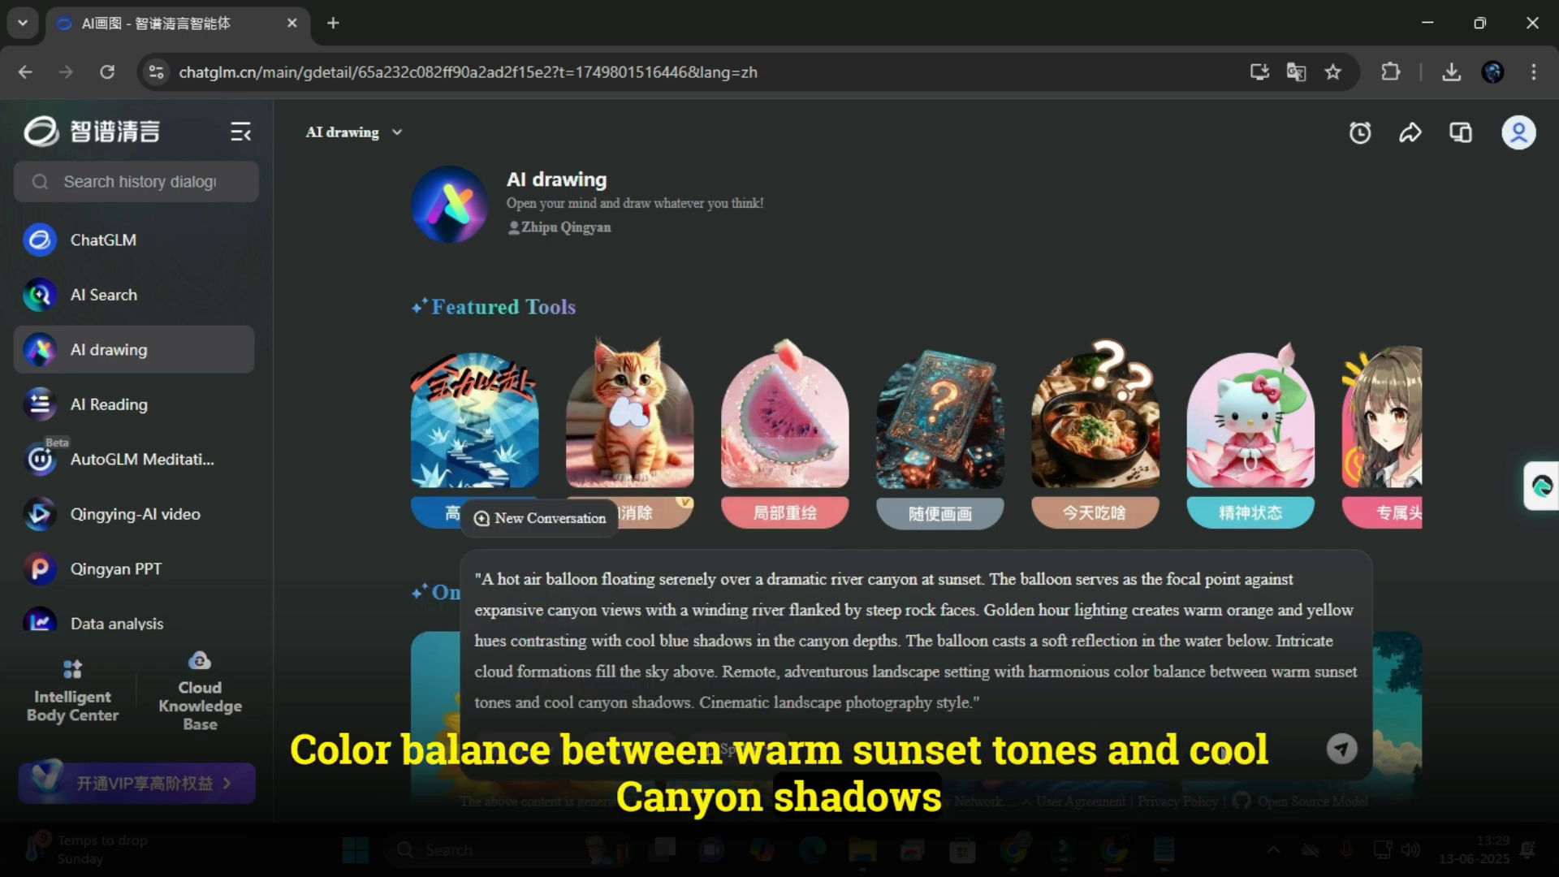
click(1342, 747)
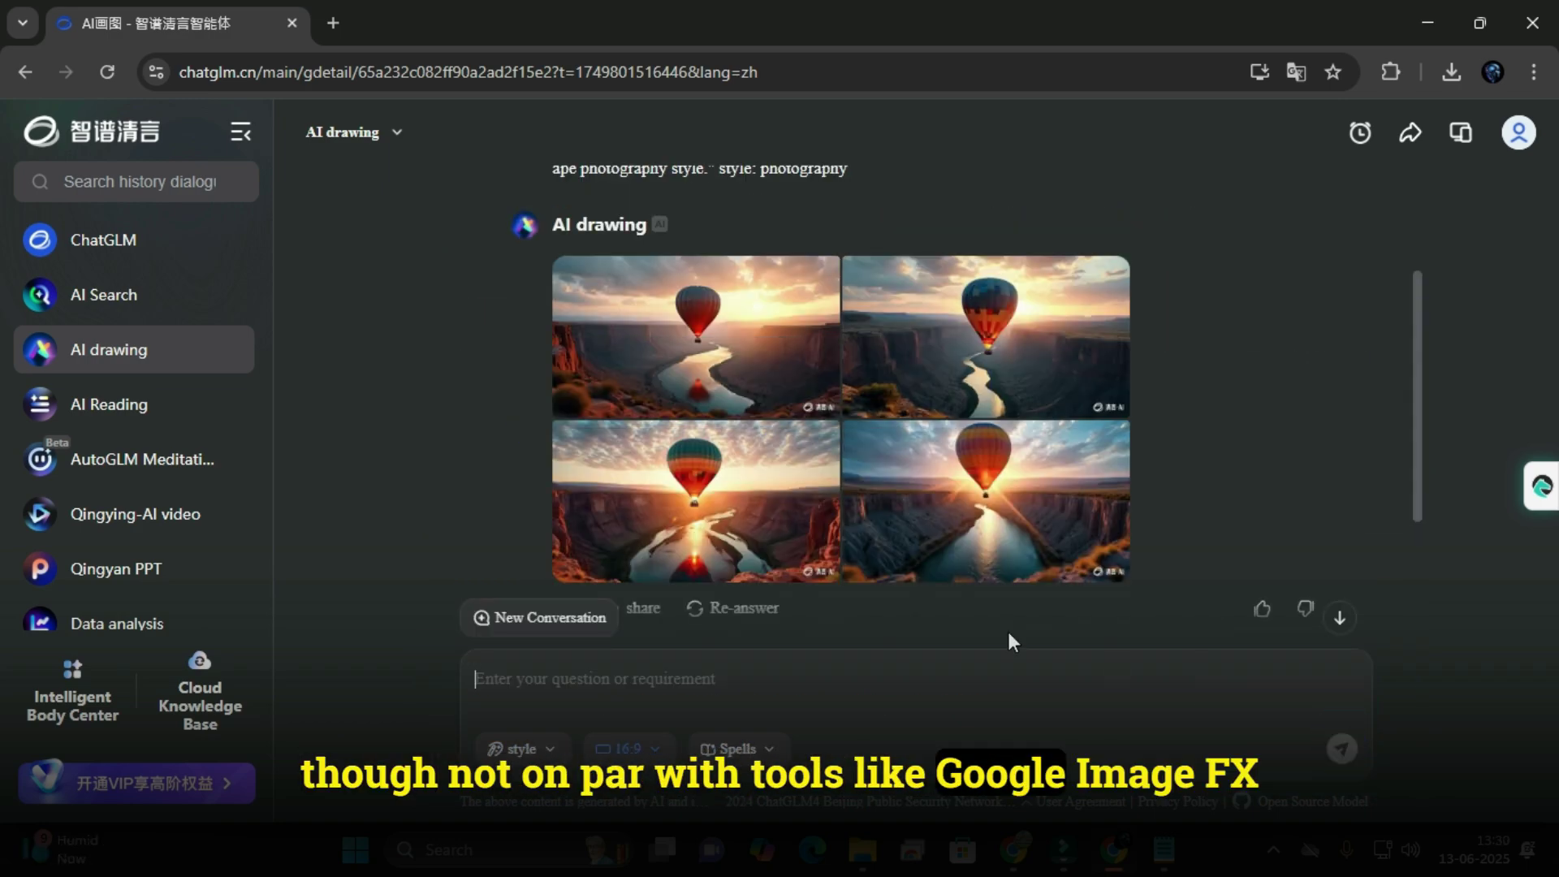
- View the generated hot air balloon images enlarged one after another and return to the conversation
click(642, 331)
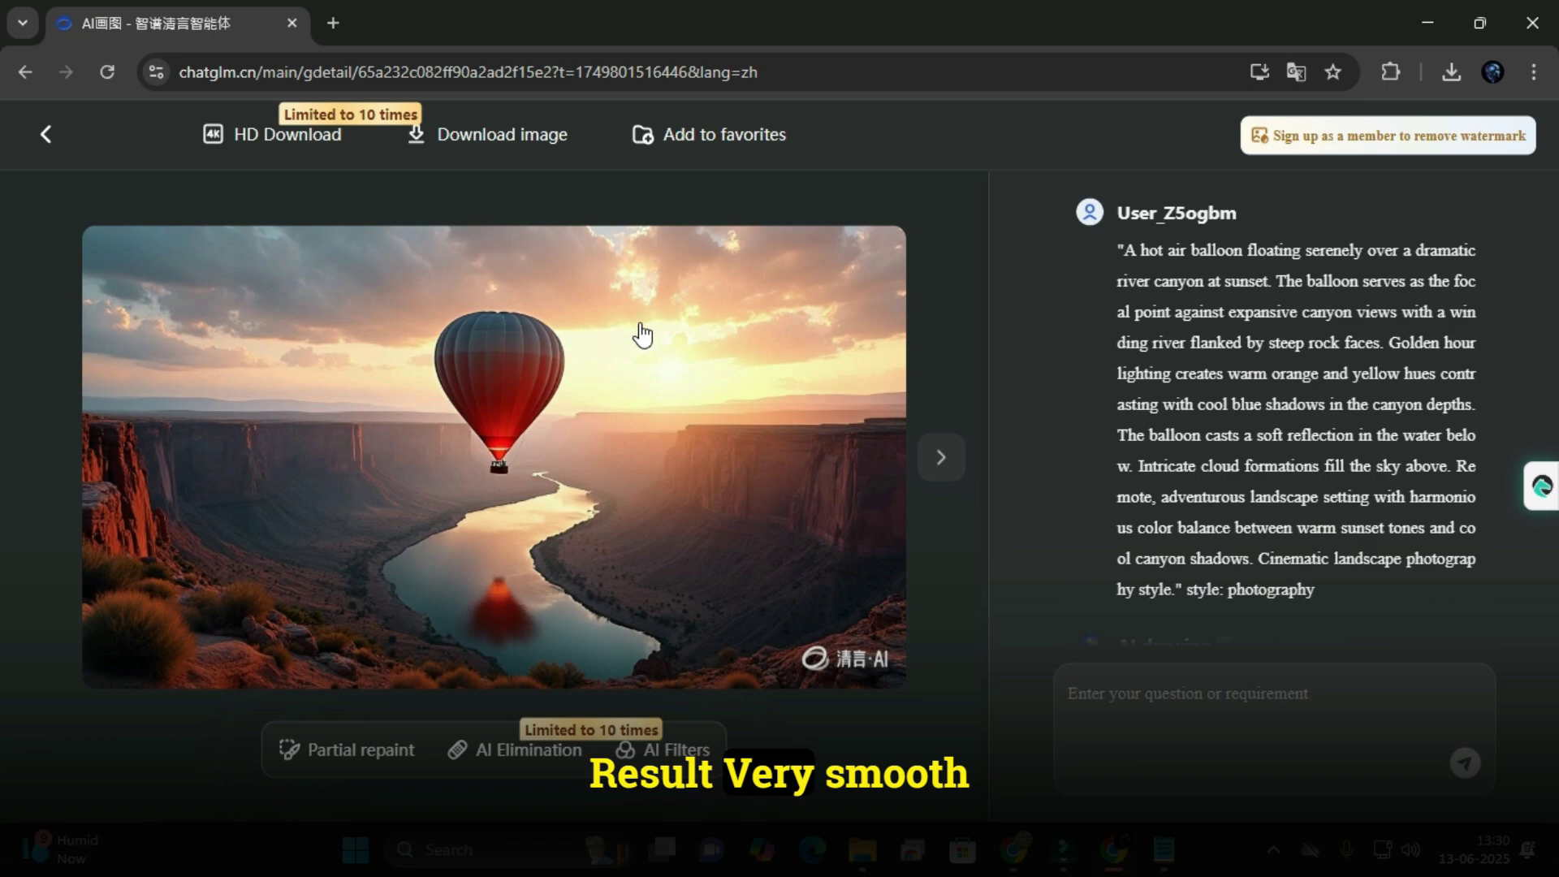
click(938, 461)
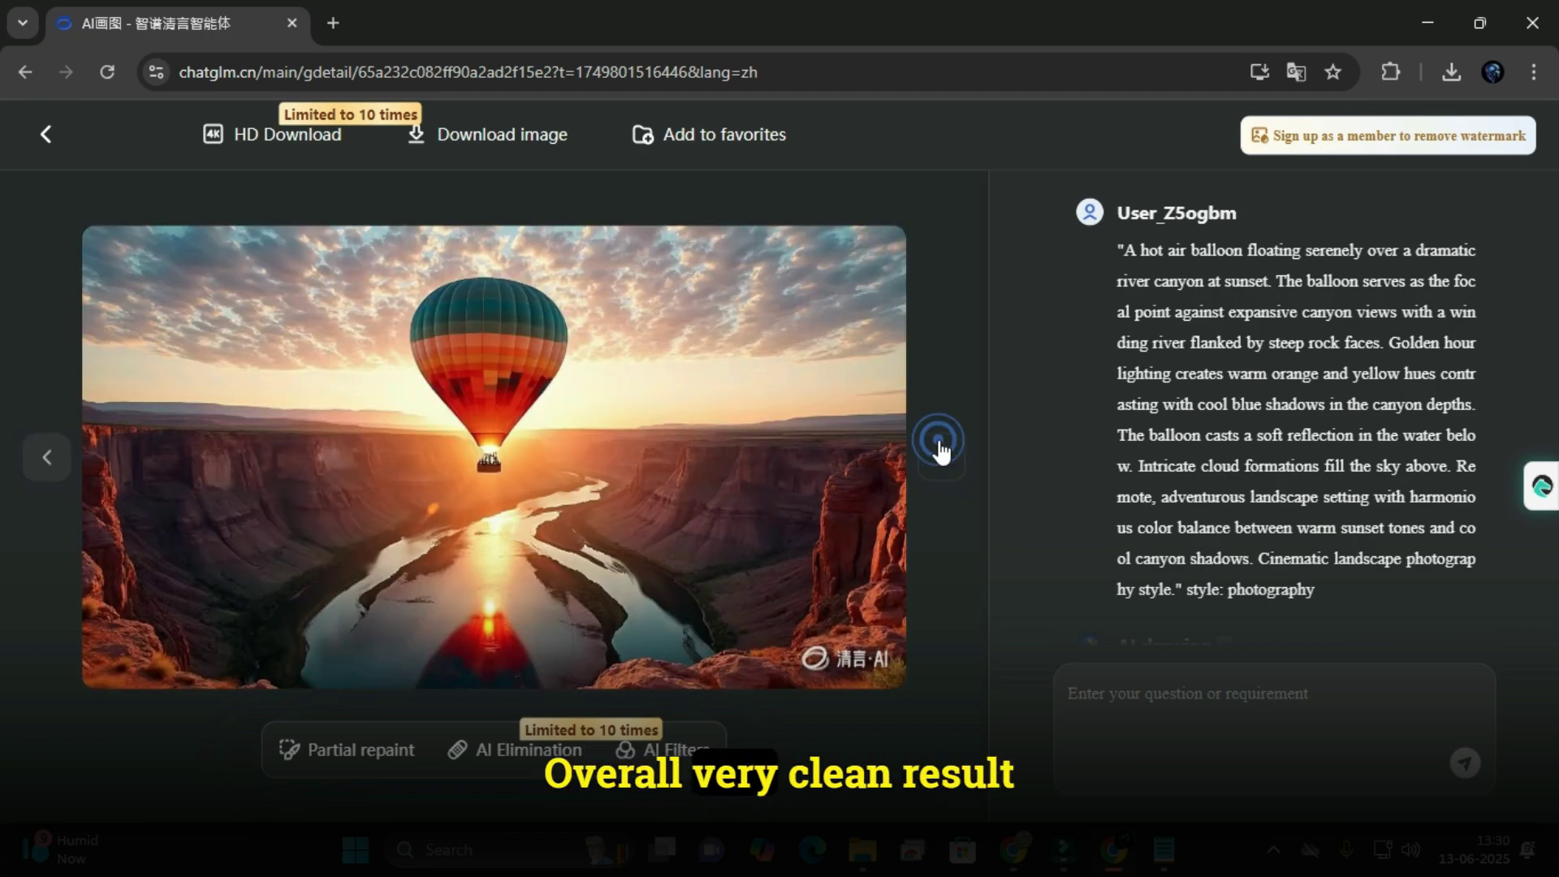
click(939, 445)
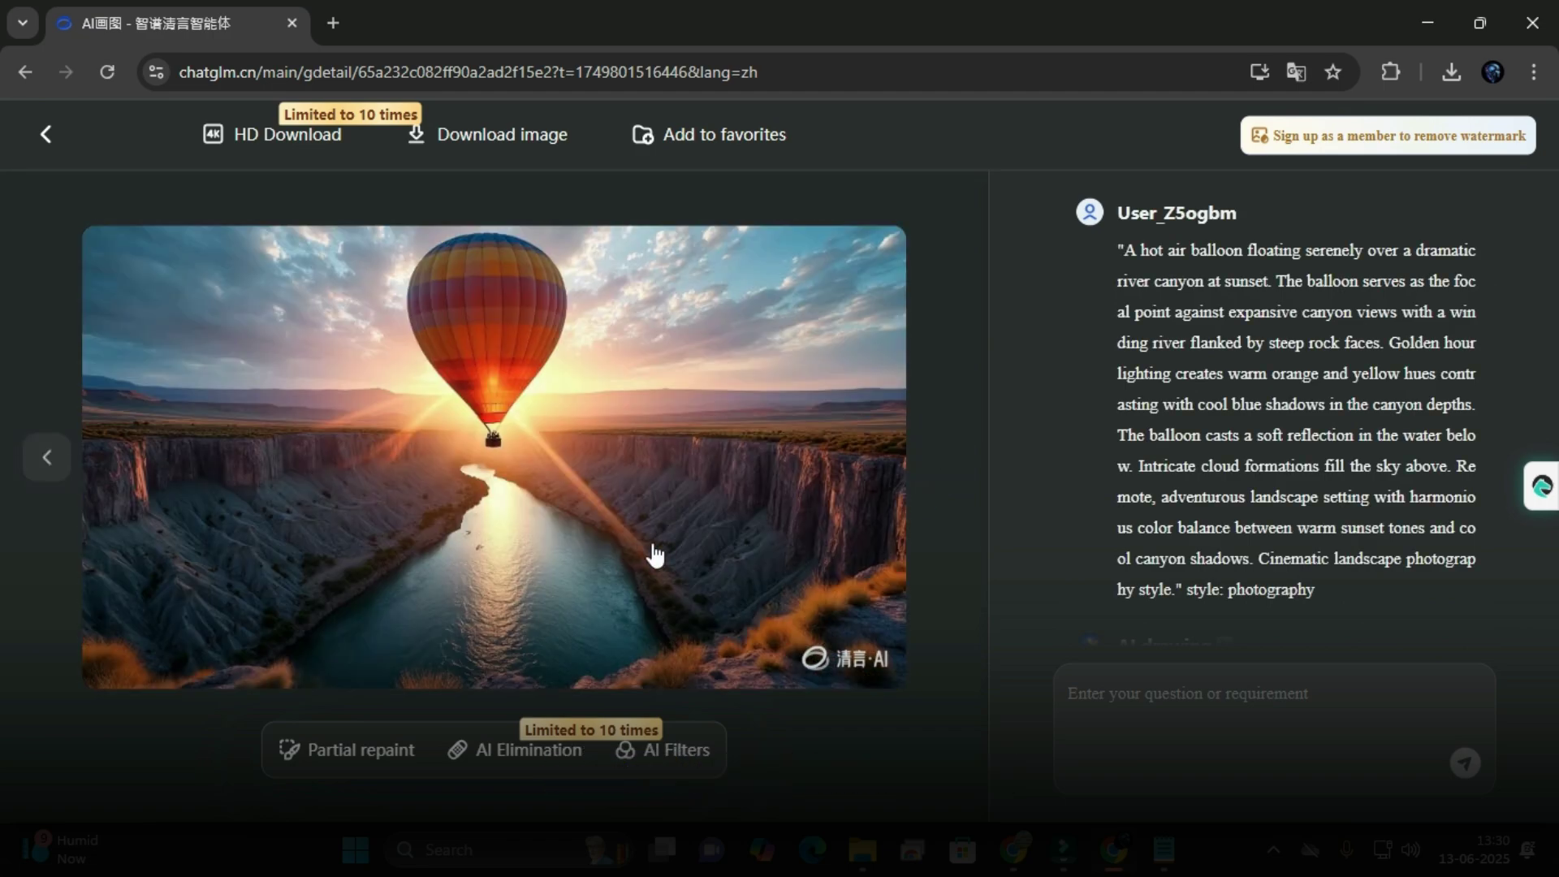
click(44, 133)
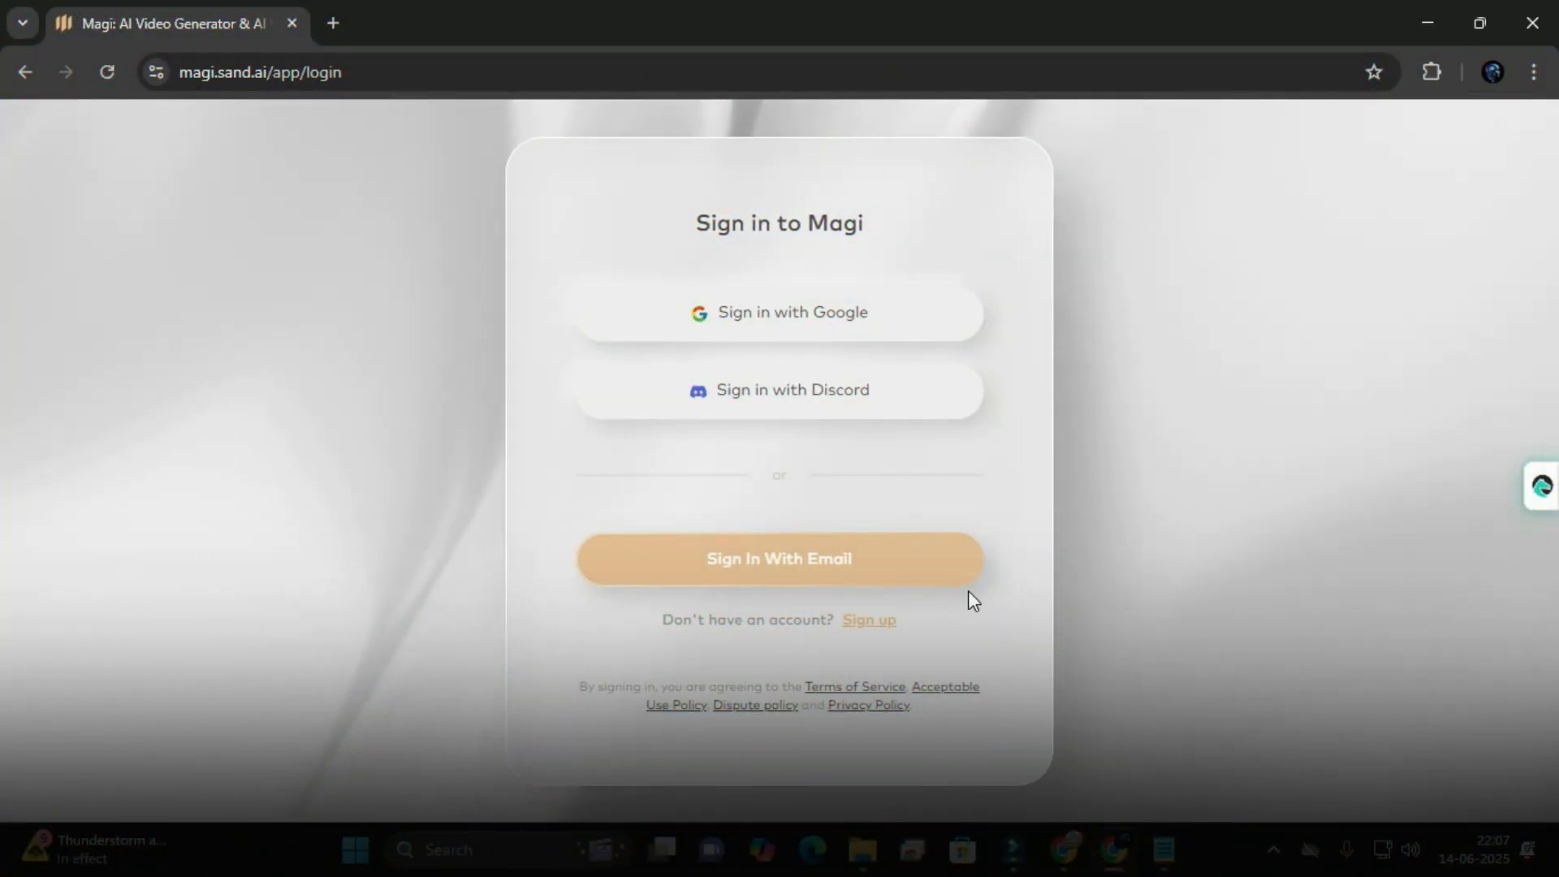
- Open the Magi sign-up form, and in a new tab ask ChatGPT for 100 Gmail alias variations that all forward to the own Gmail address
click(879, 622)
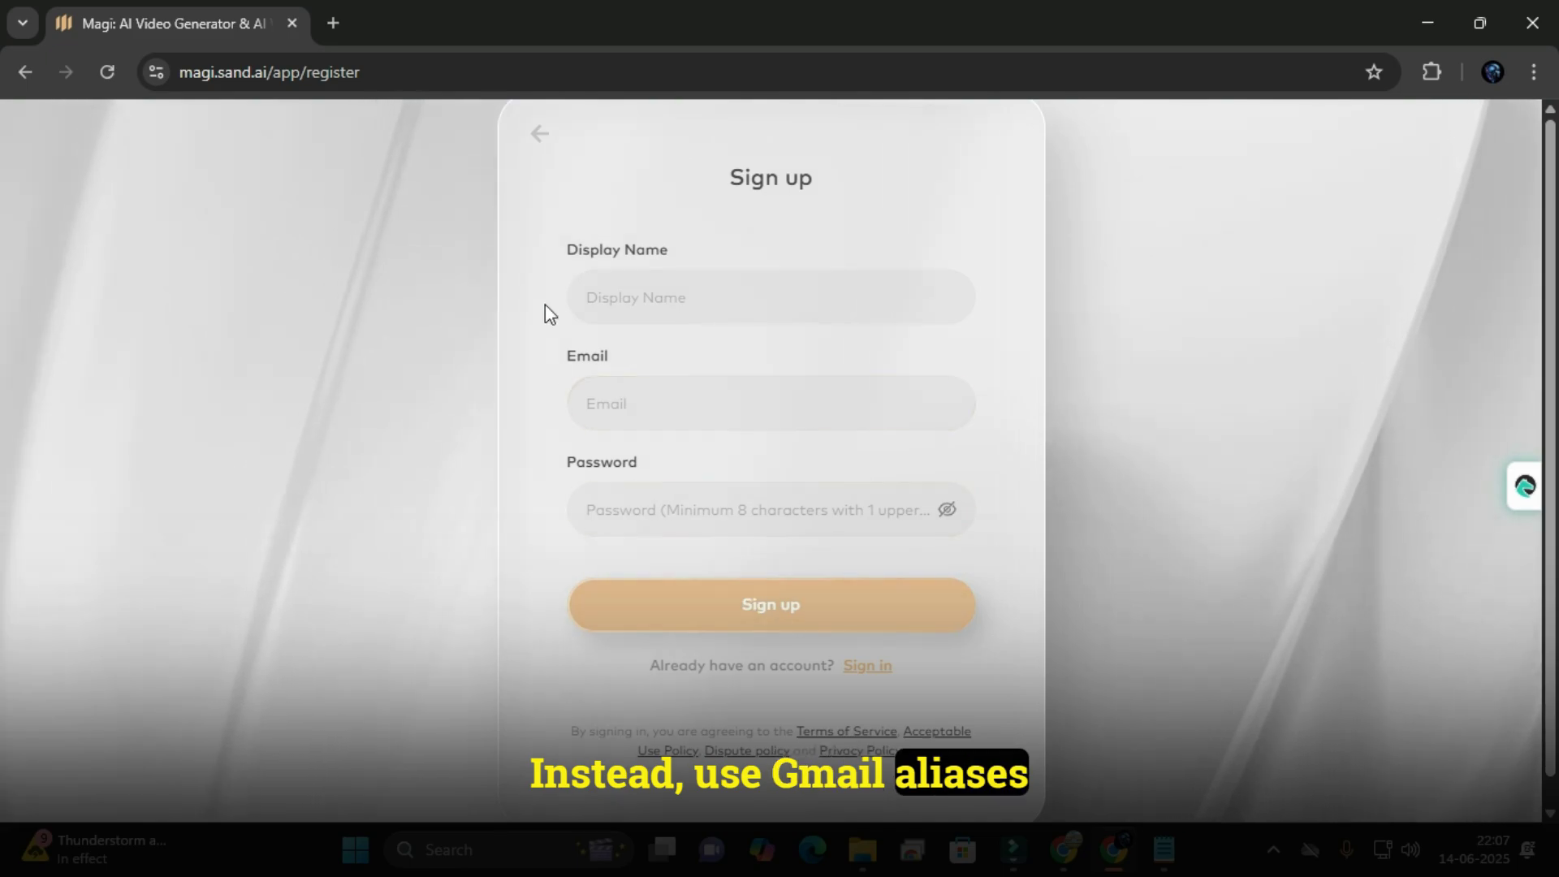
click(334, 24)
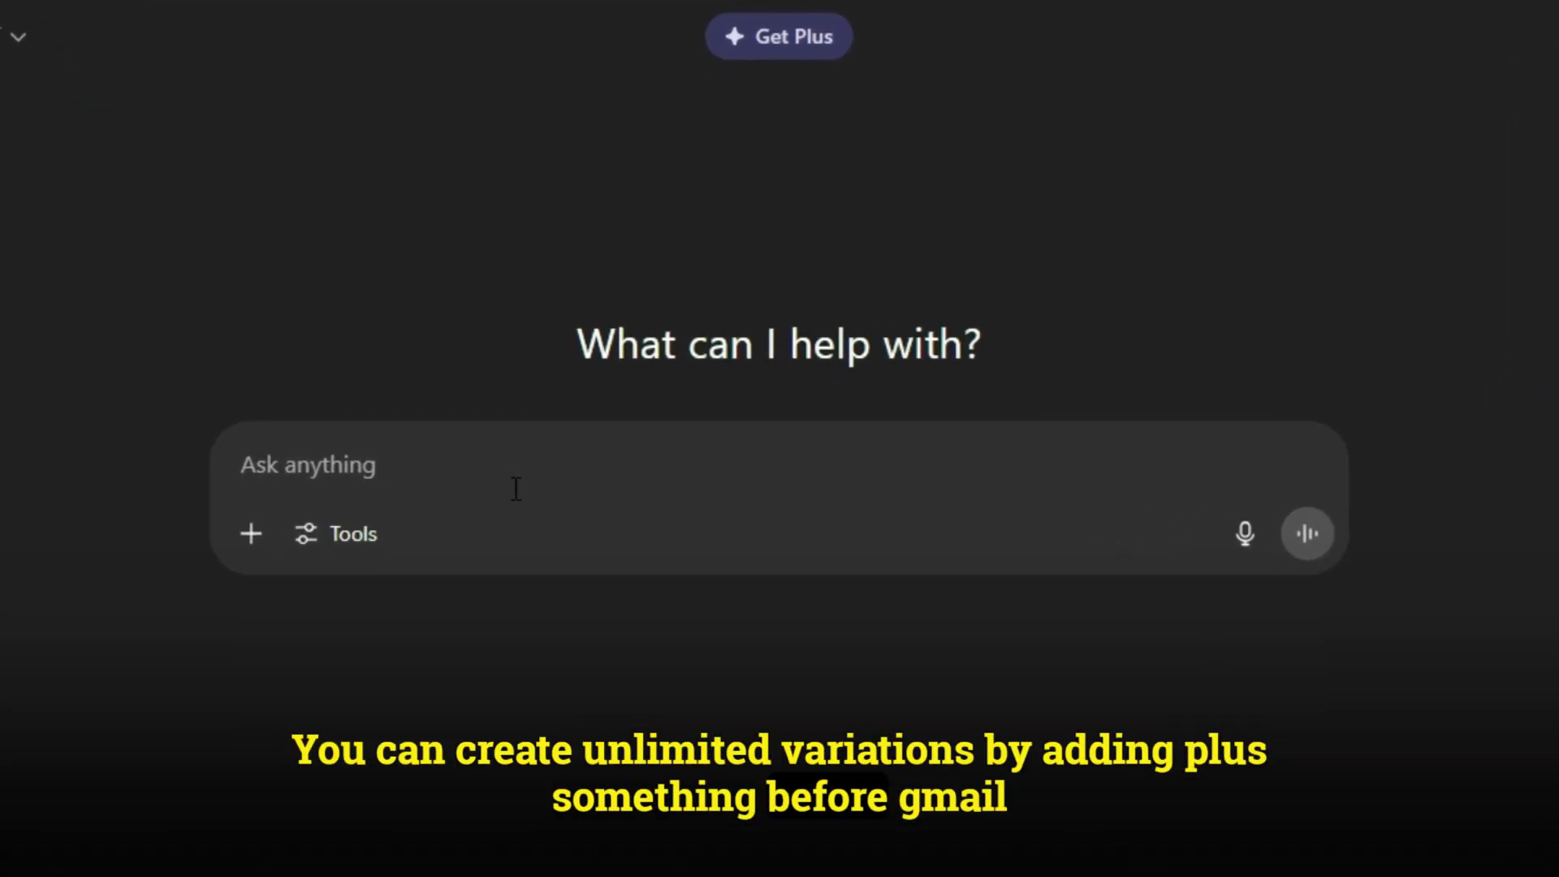
click(528, 499)
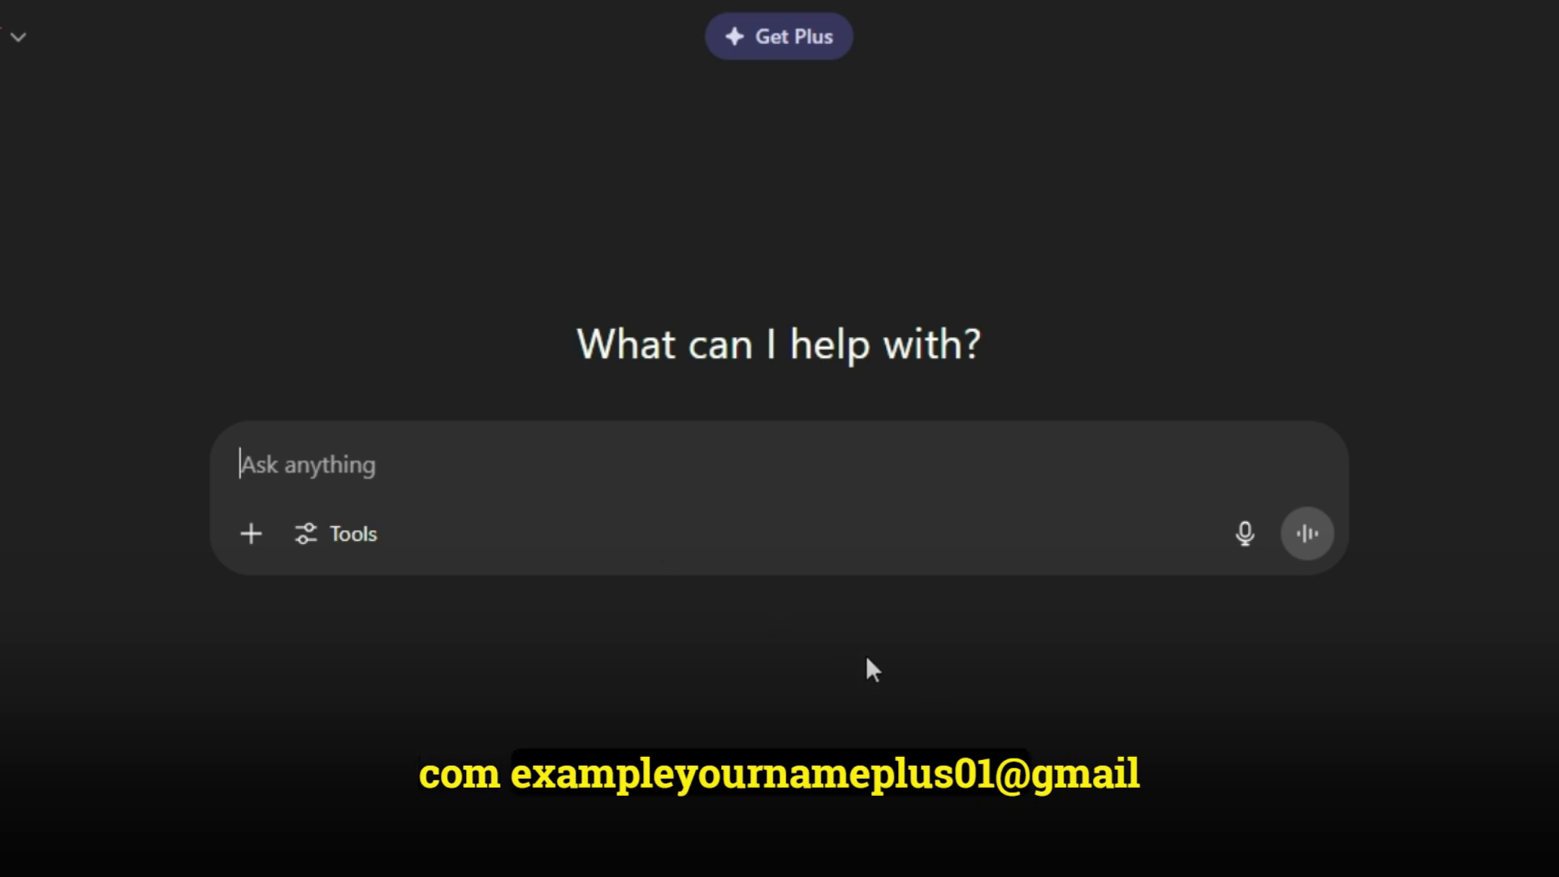
text(I want 100 Gmail alias Variations that all Forward to my Gmail-)
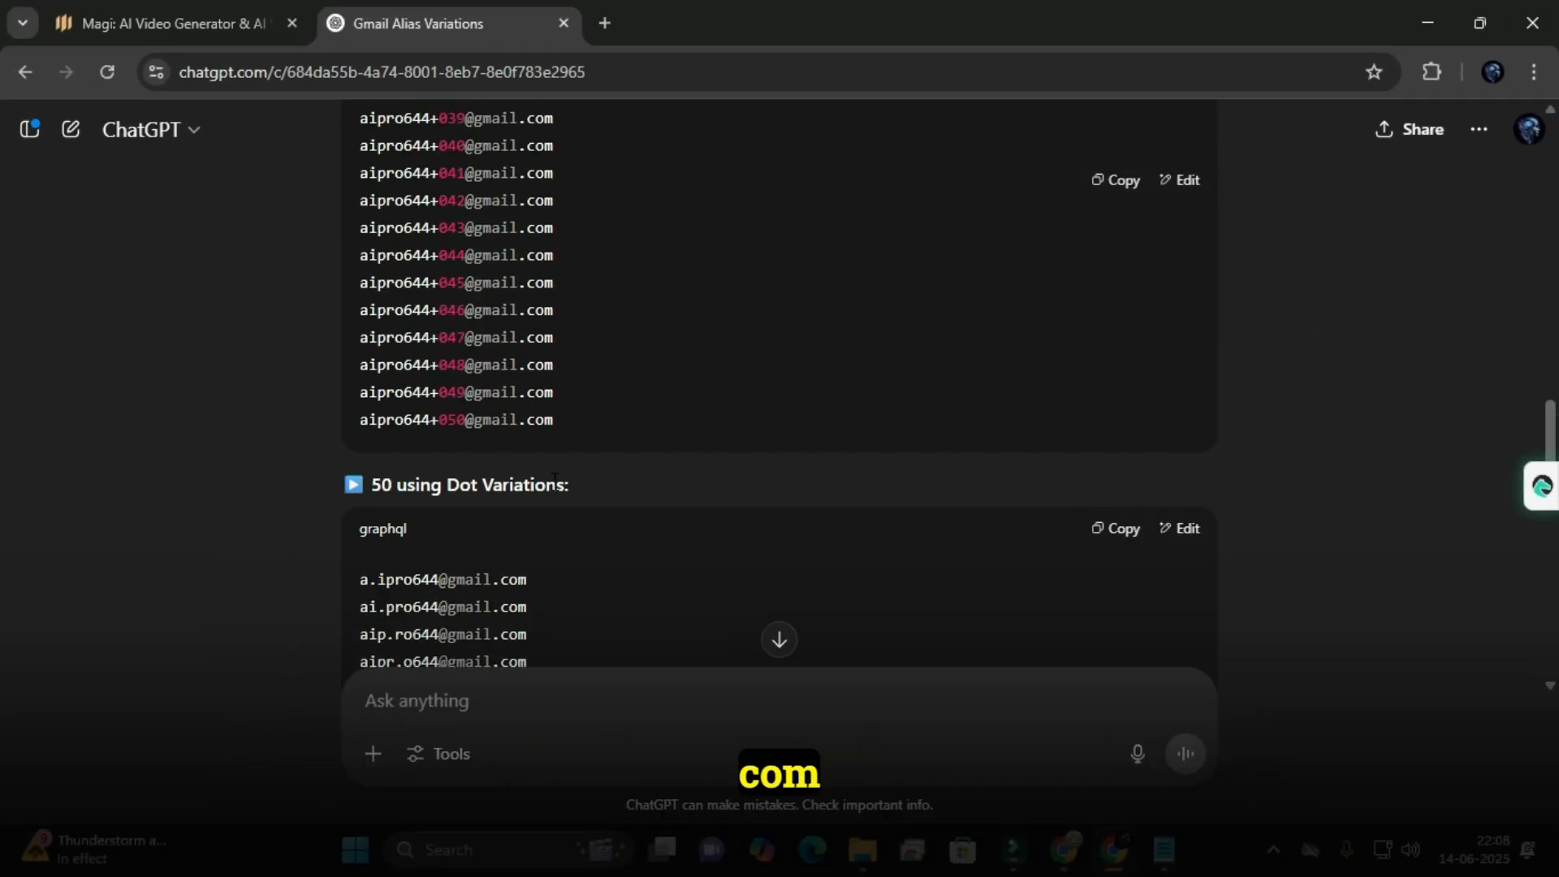
- Copy the complete list of plus and dot Gmail aliases from the ChatGPT reply
drag(361, 114, 519, 369)
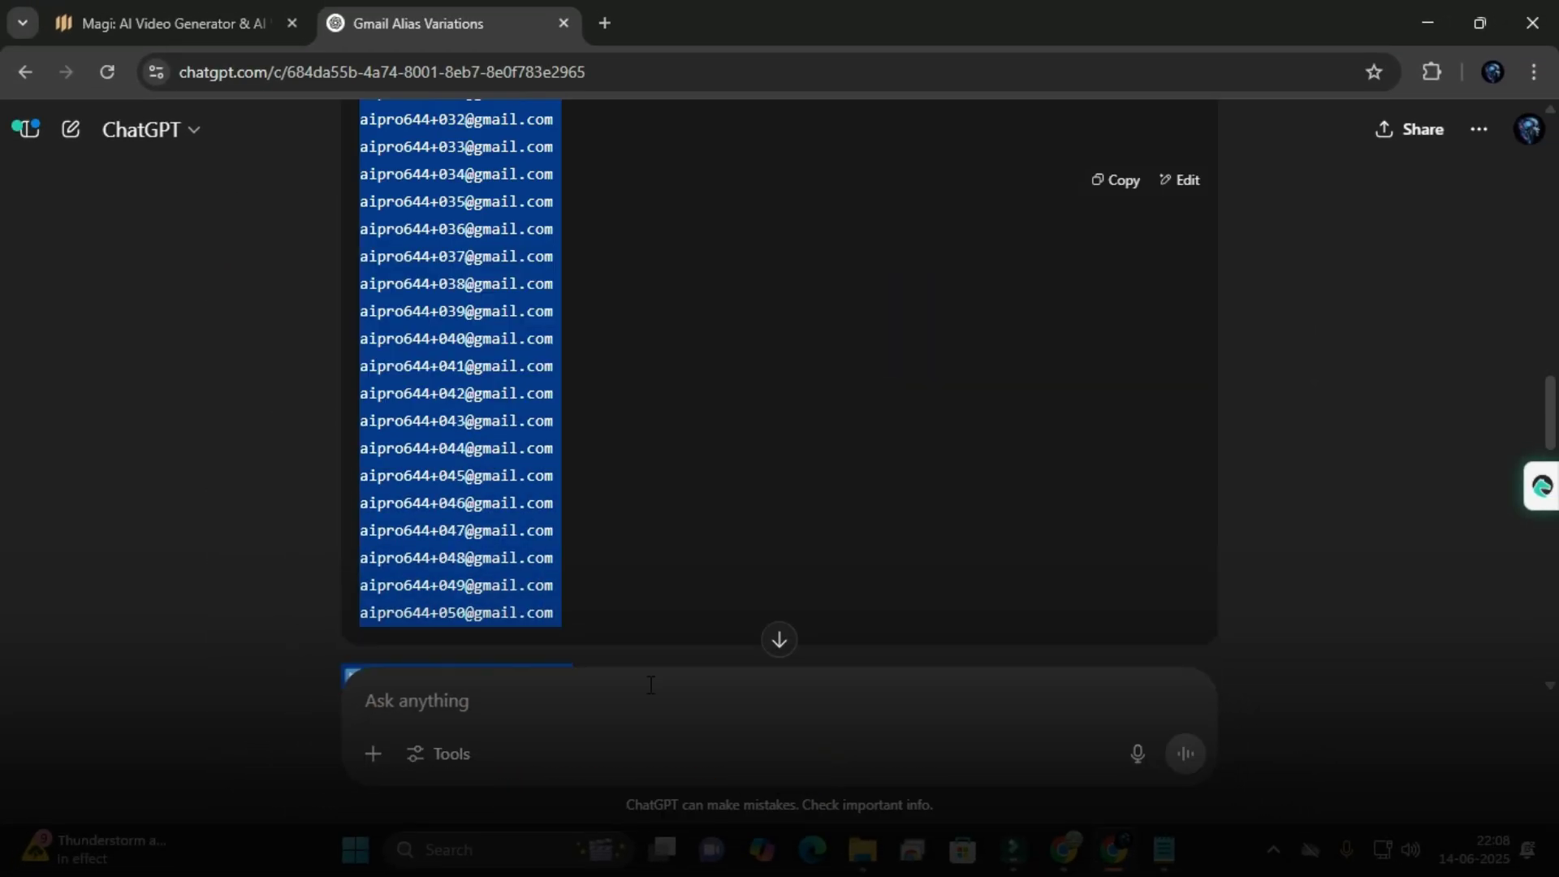
right_click(521, 329)
click(558, 352)
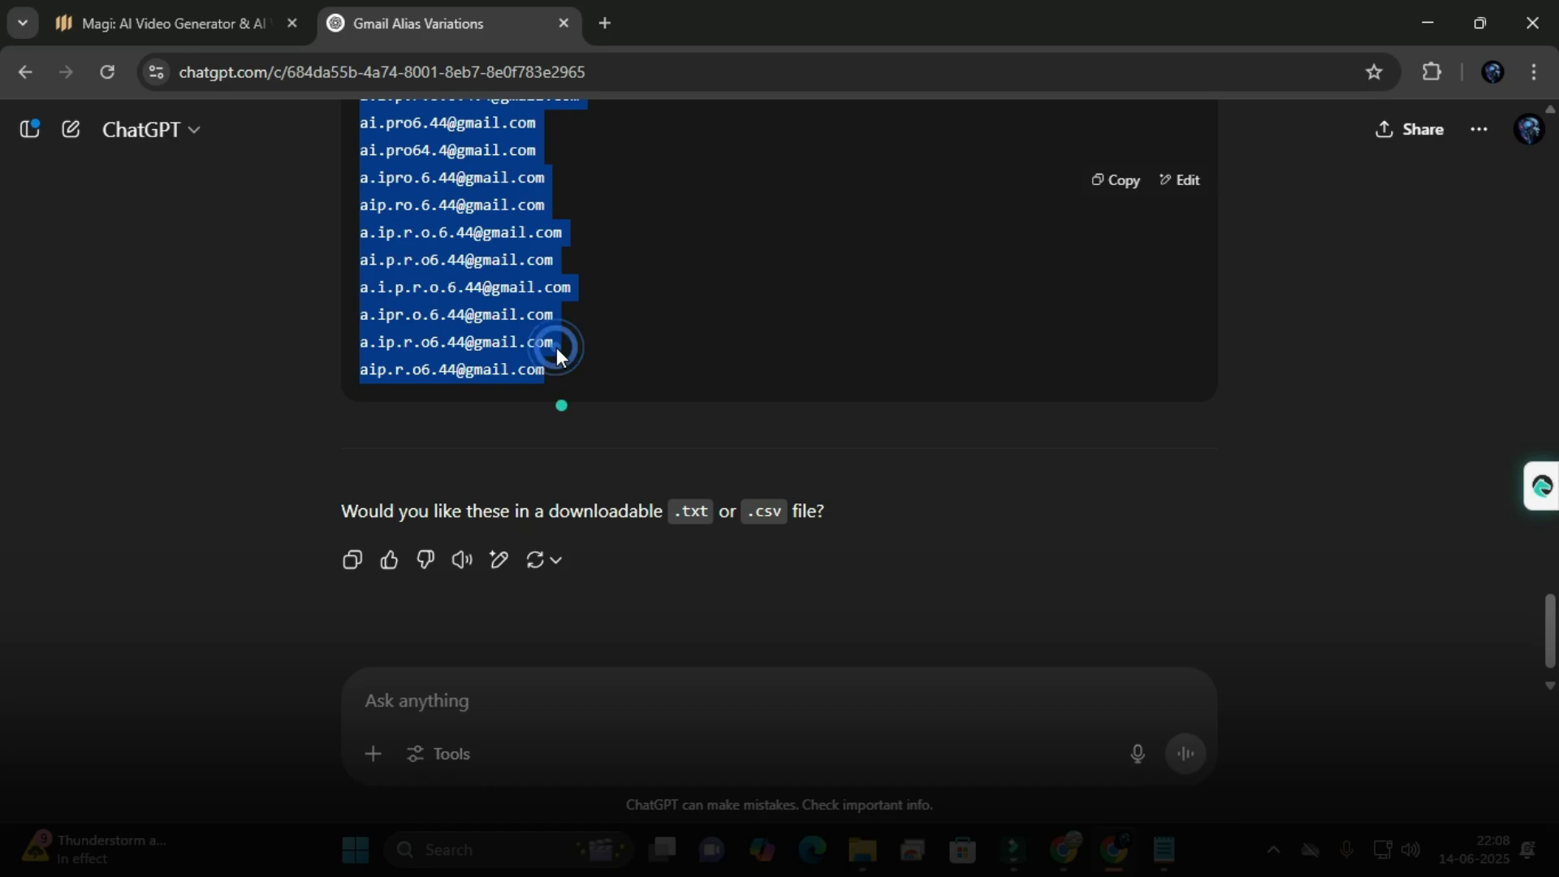
- Paste the copied aliases into a new Google Sheets spreadsheet starting at A1 and widen column A to fit the addresses
click(604, 23)
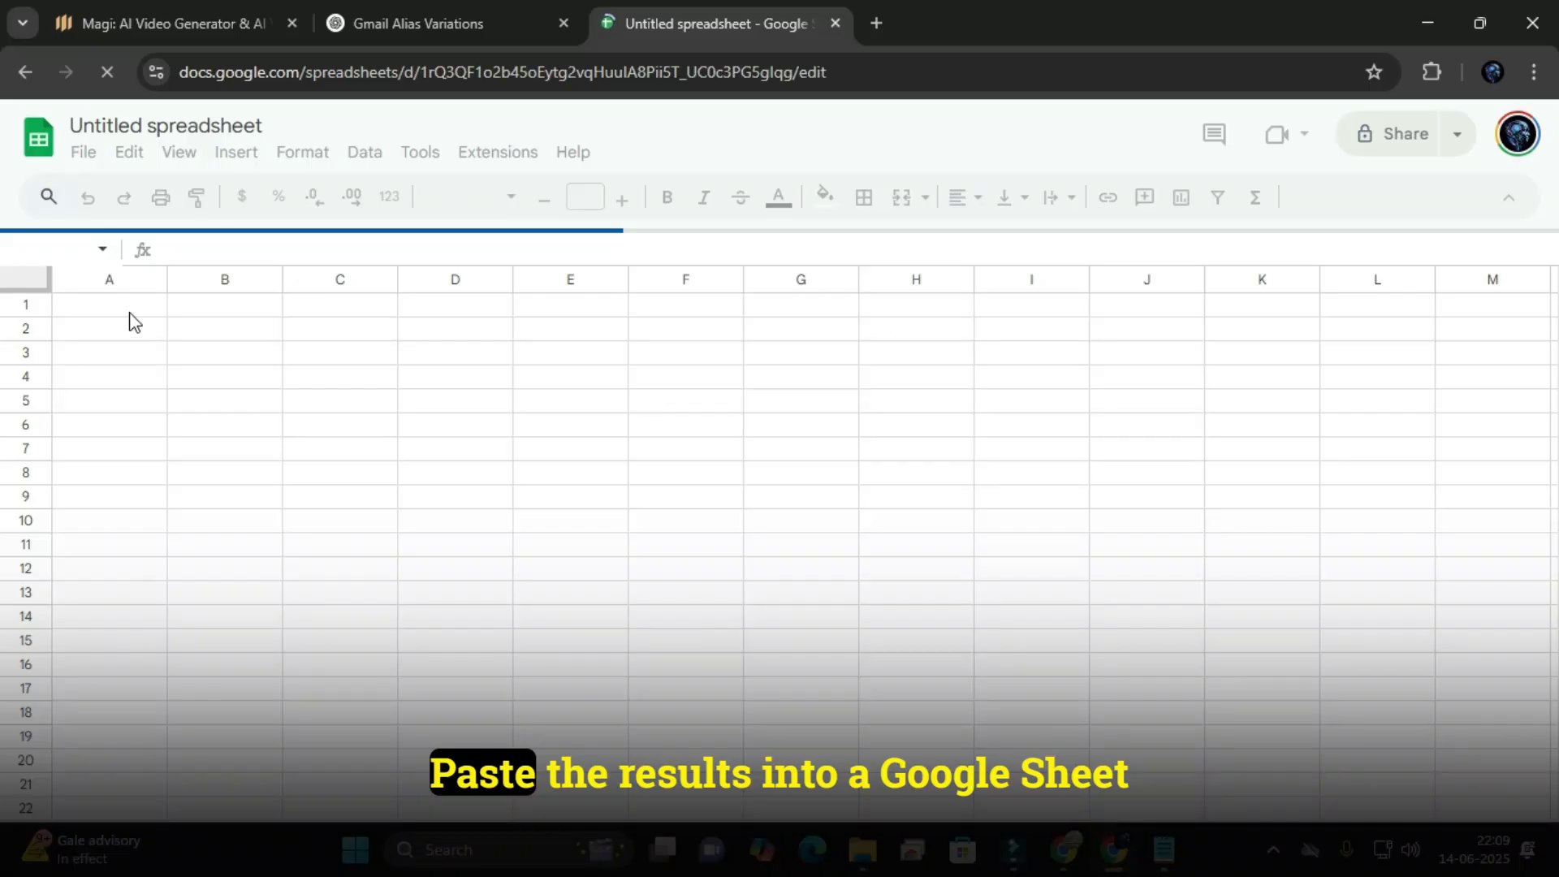
click(131, 314)
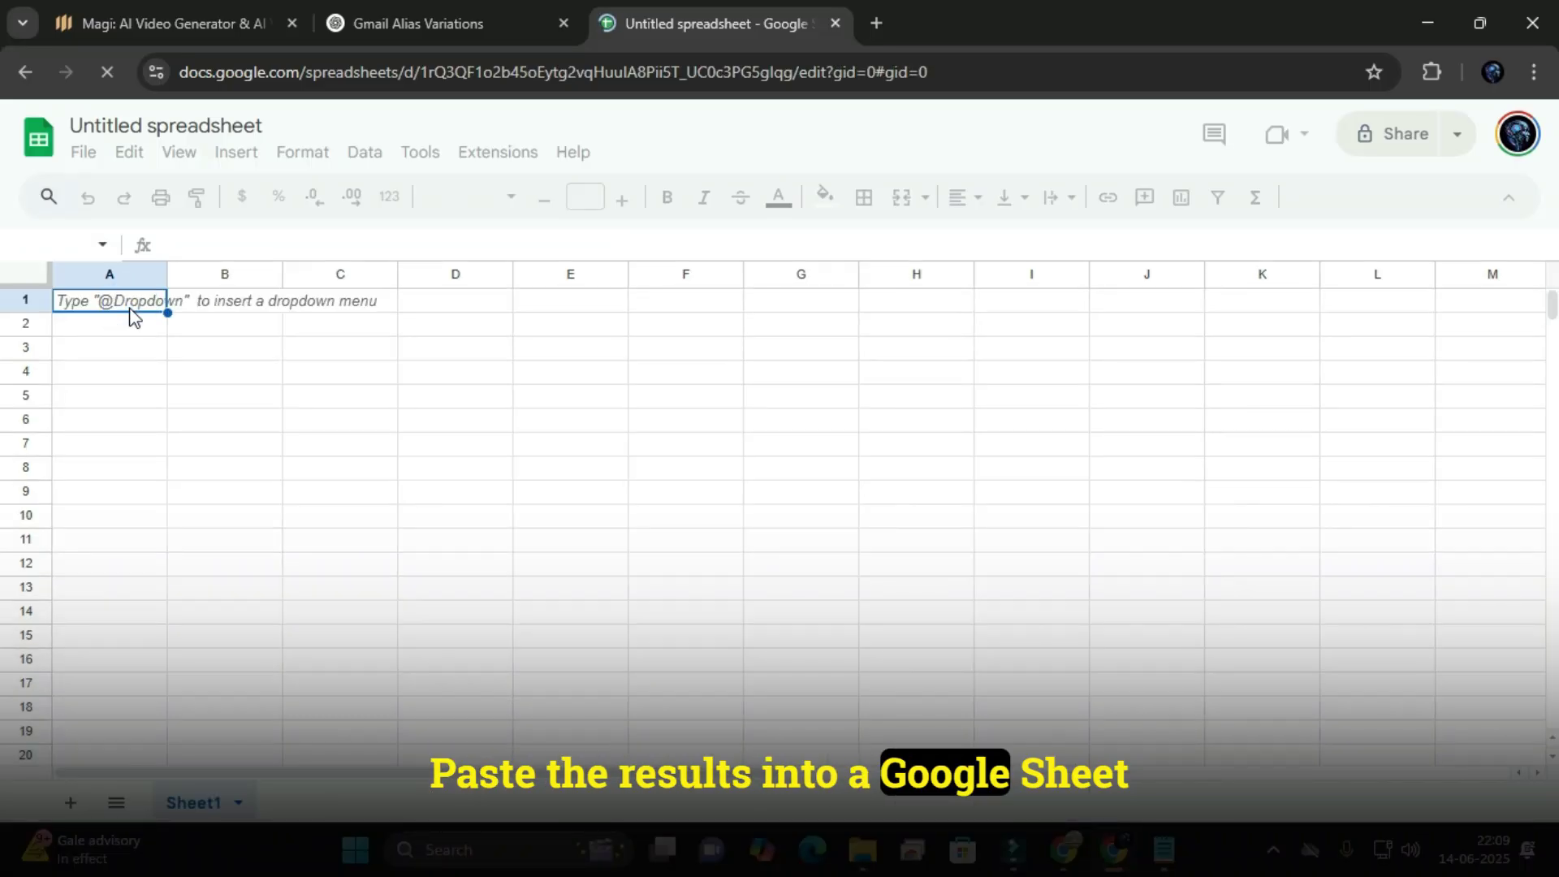
right_click(134, 315)
click(224, 290)
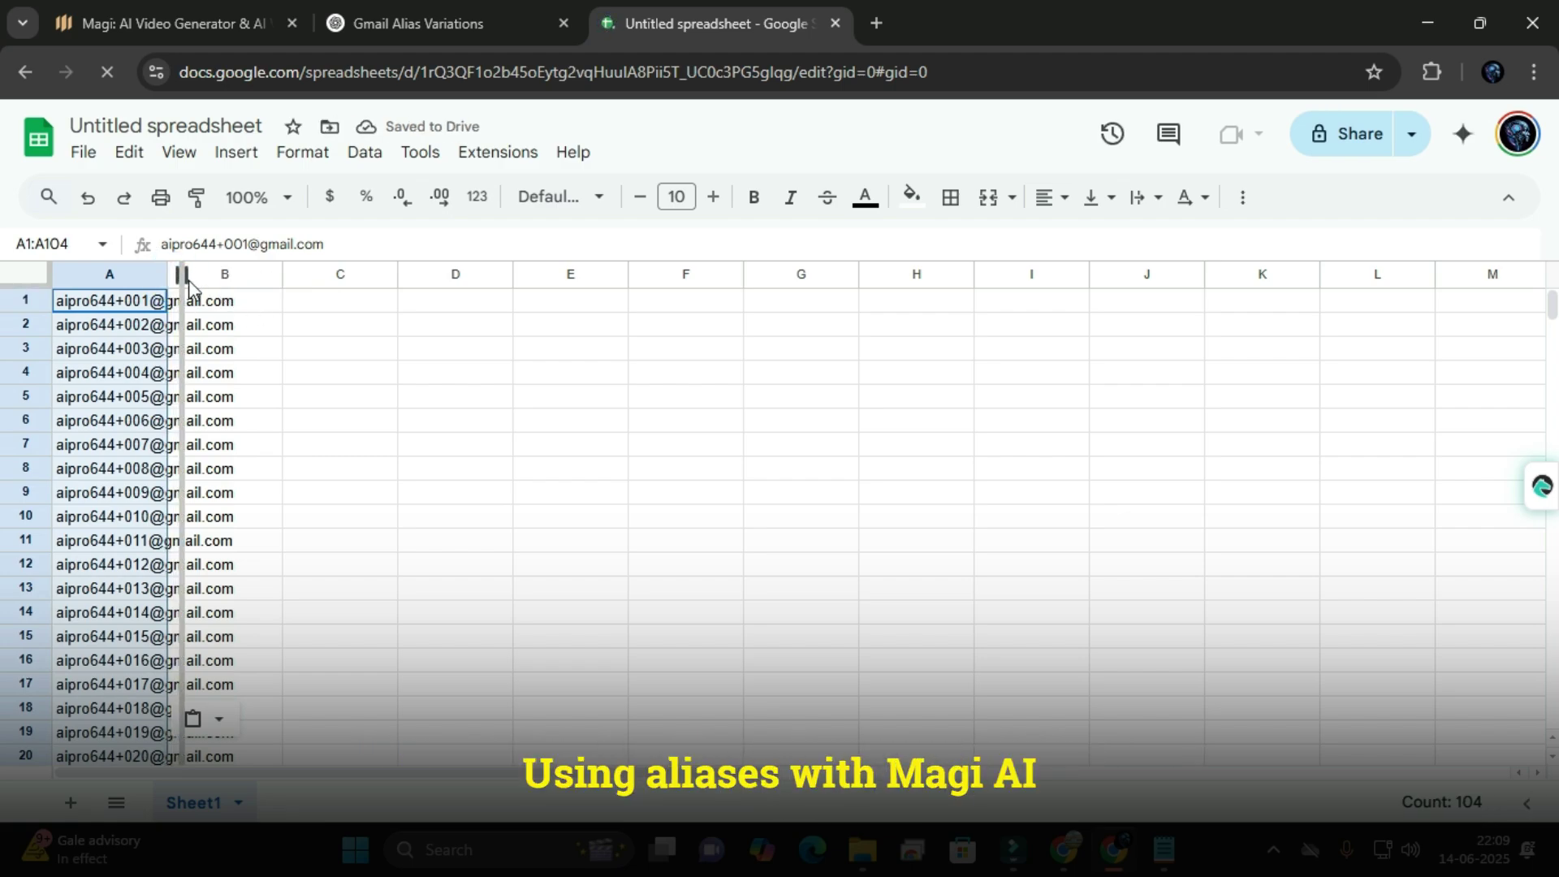
drag(188, 282, 304, 277)
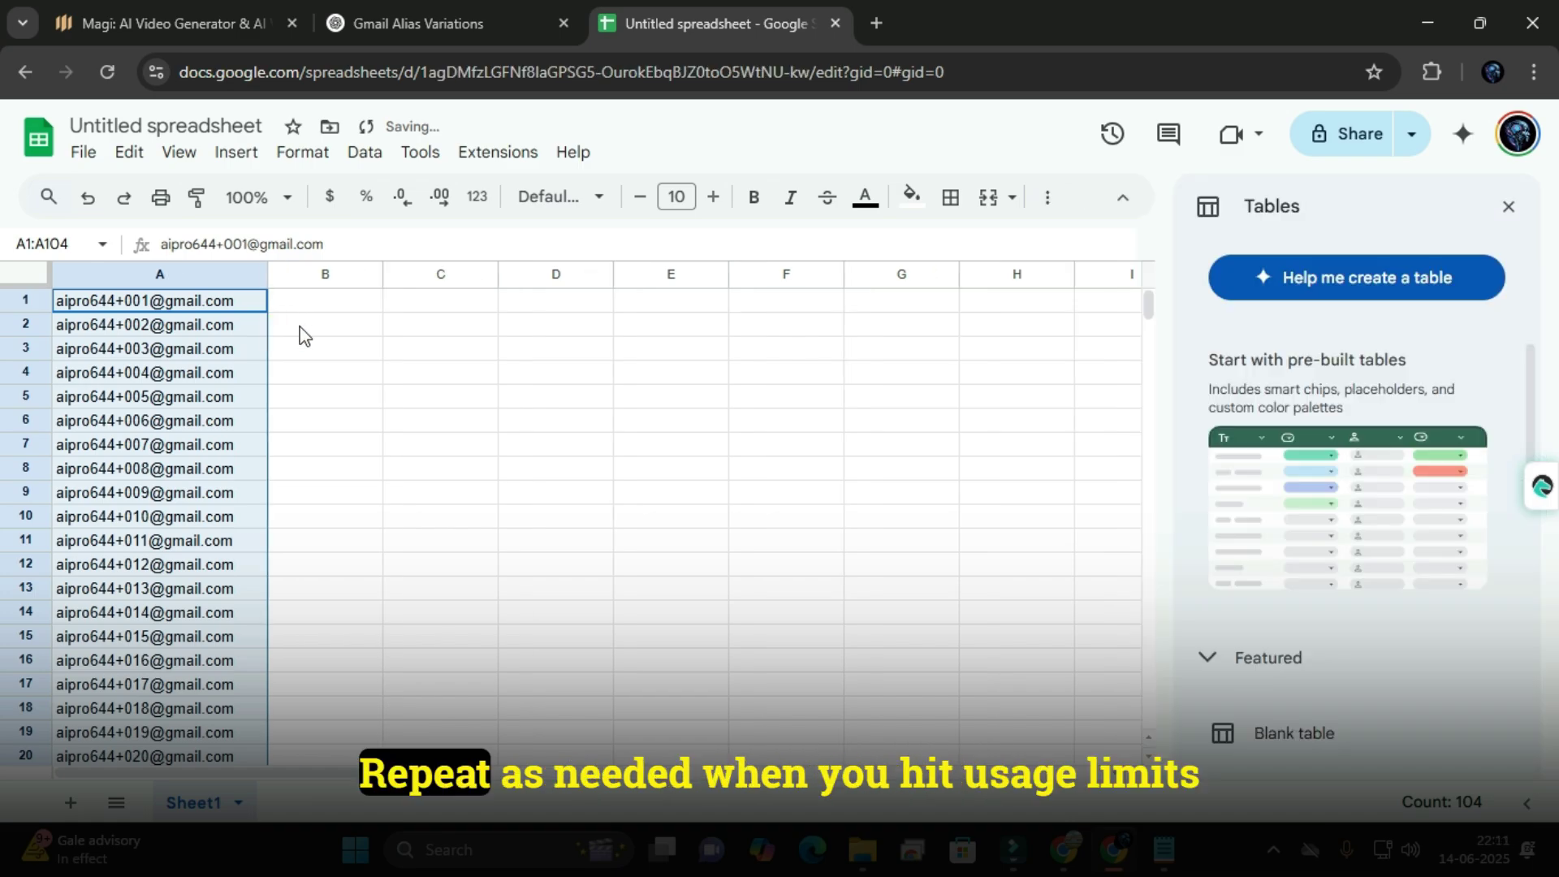
- Copy the first e-mail alias from cell A1 of the spreadsheet
click(238, 306)
right_click(238, 306)
click(288, 250)
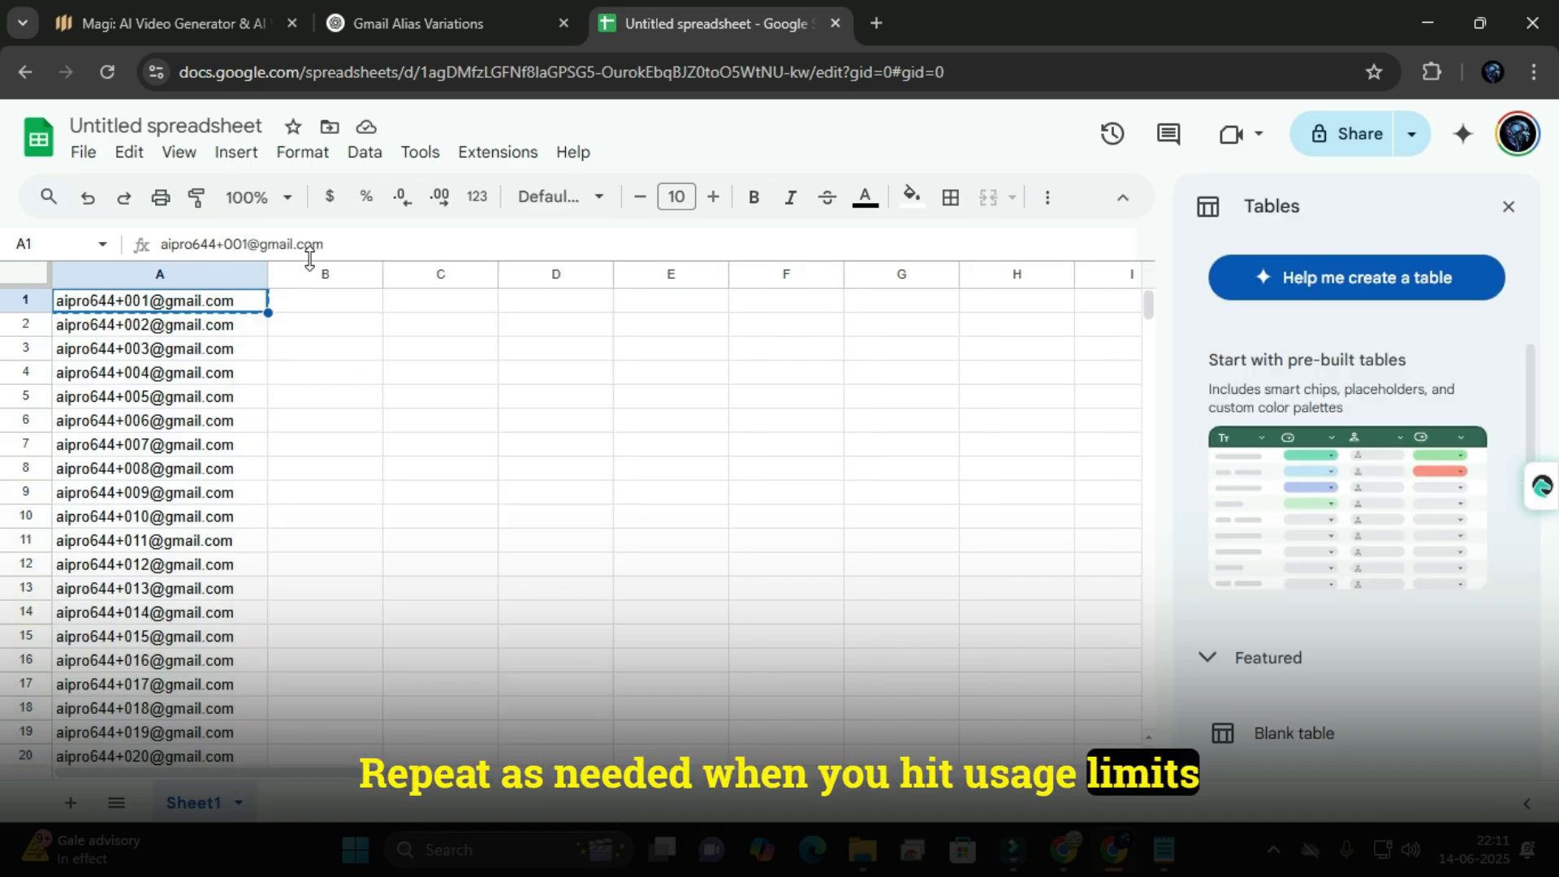
- Switch to the Magi sign-up form and enter "Aipro" as the display name
click(191, 31)
click(753, 280)
text(AI)
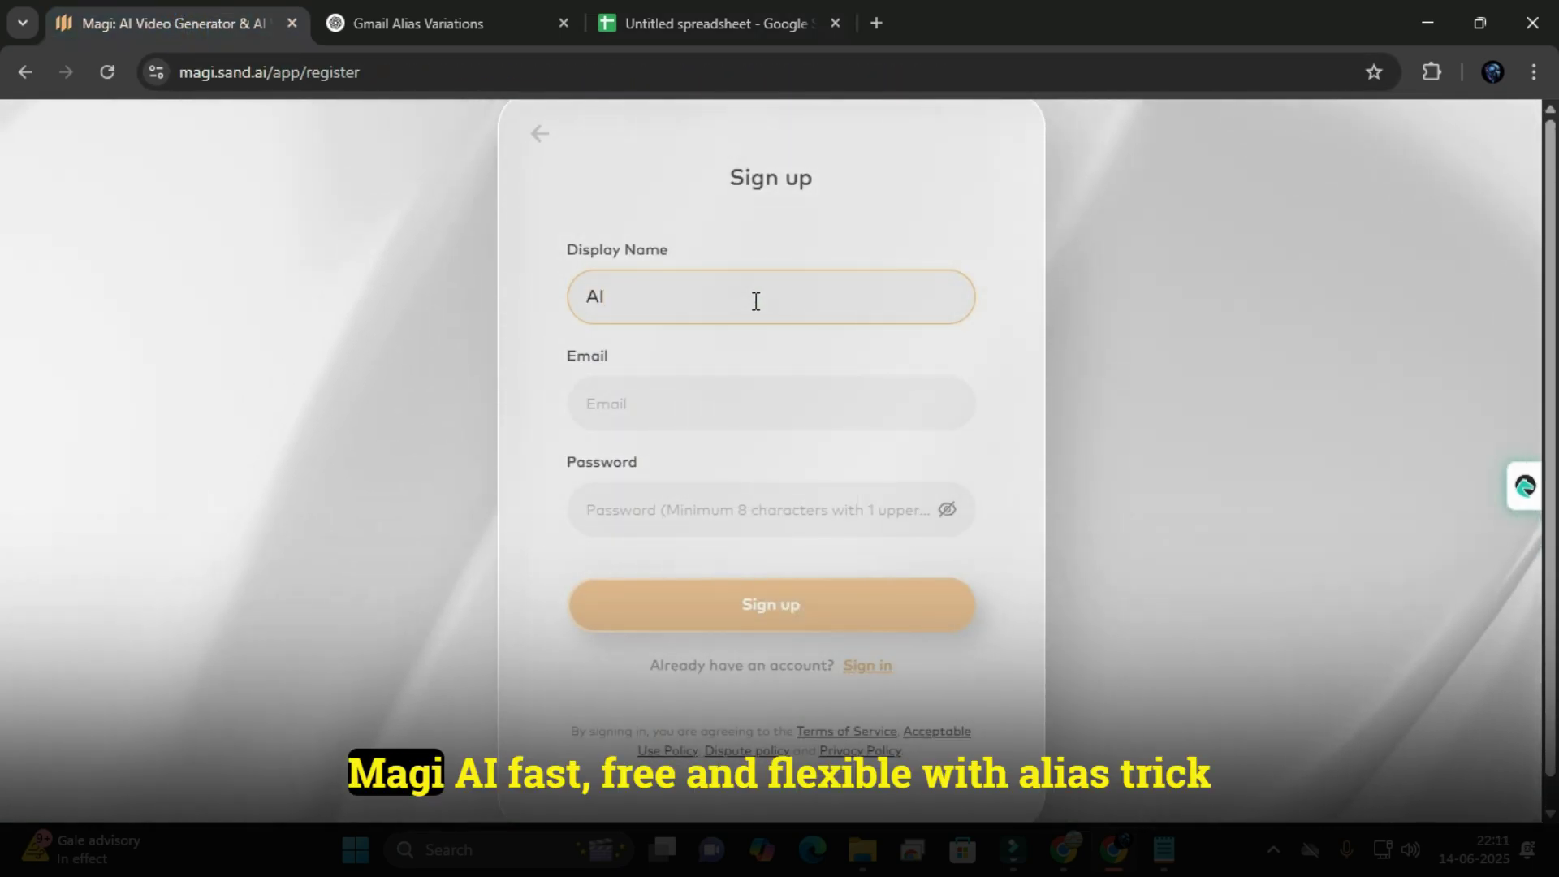
key(BackSpace)
text(ipro)
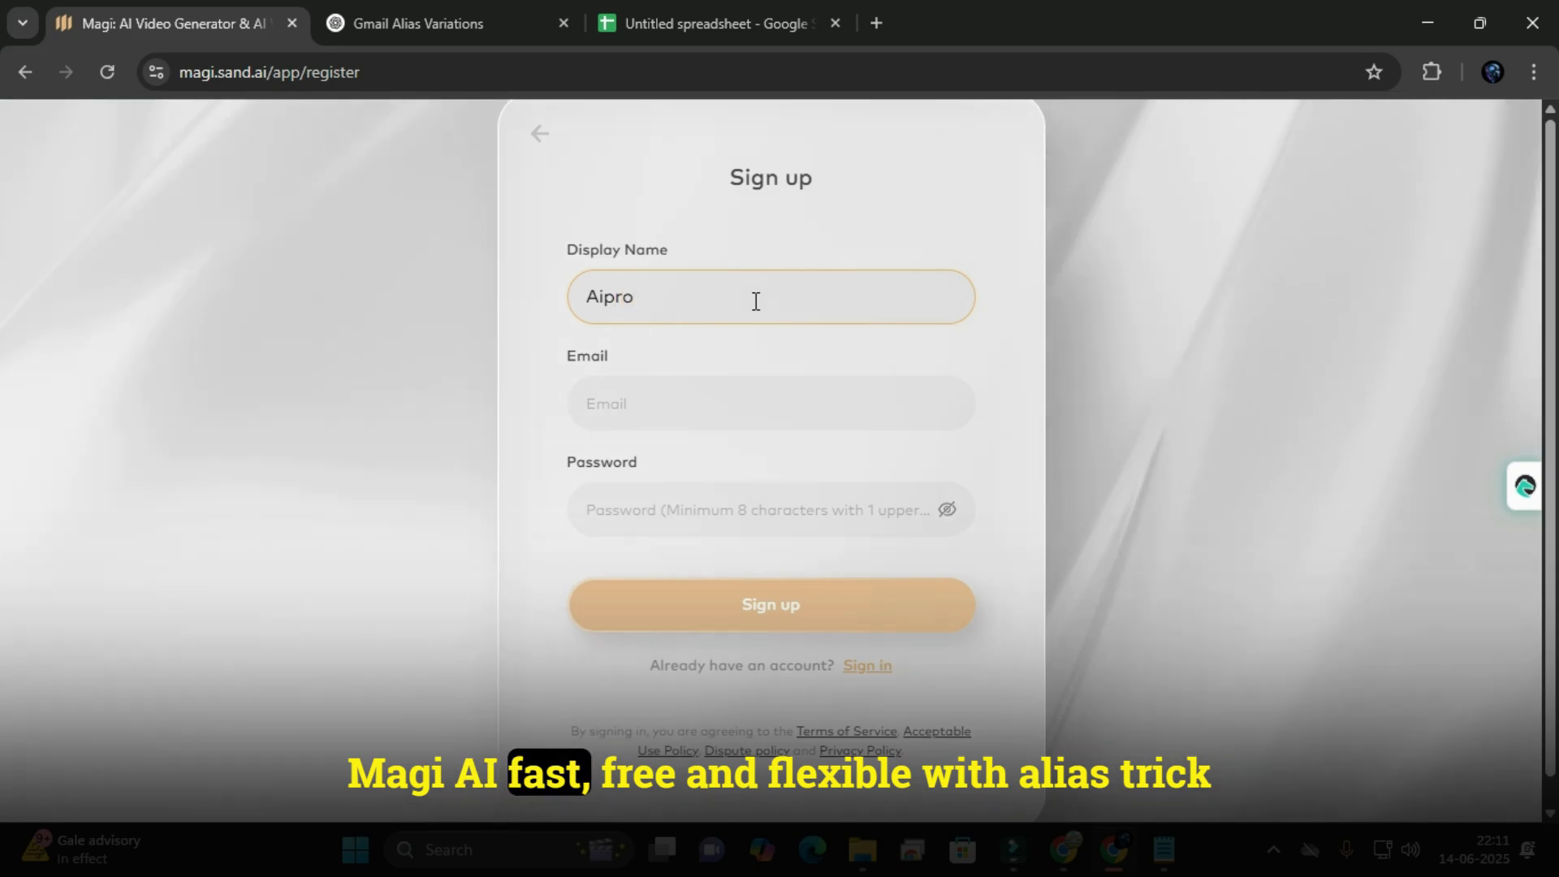
- Fill in the sign-up form's email with the copied alias and enter the account password
click(777, 403)
key(ctrl+v)
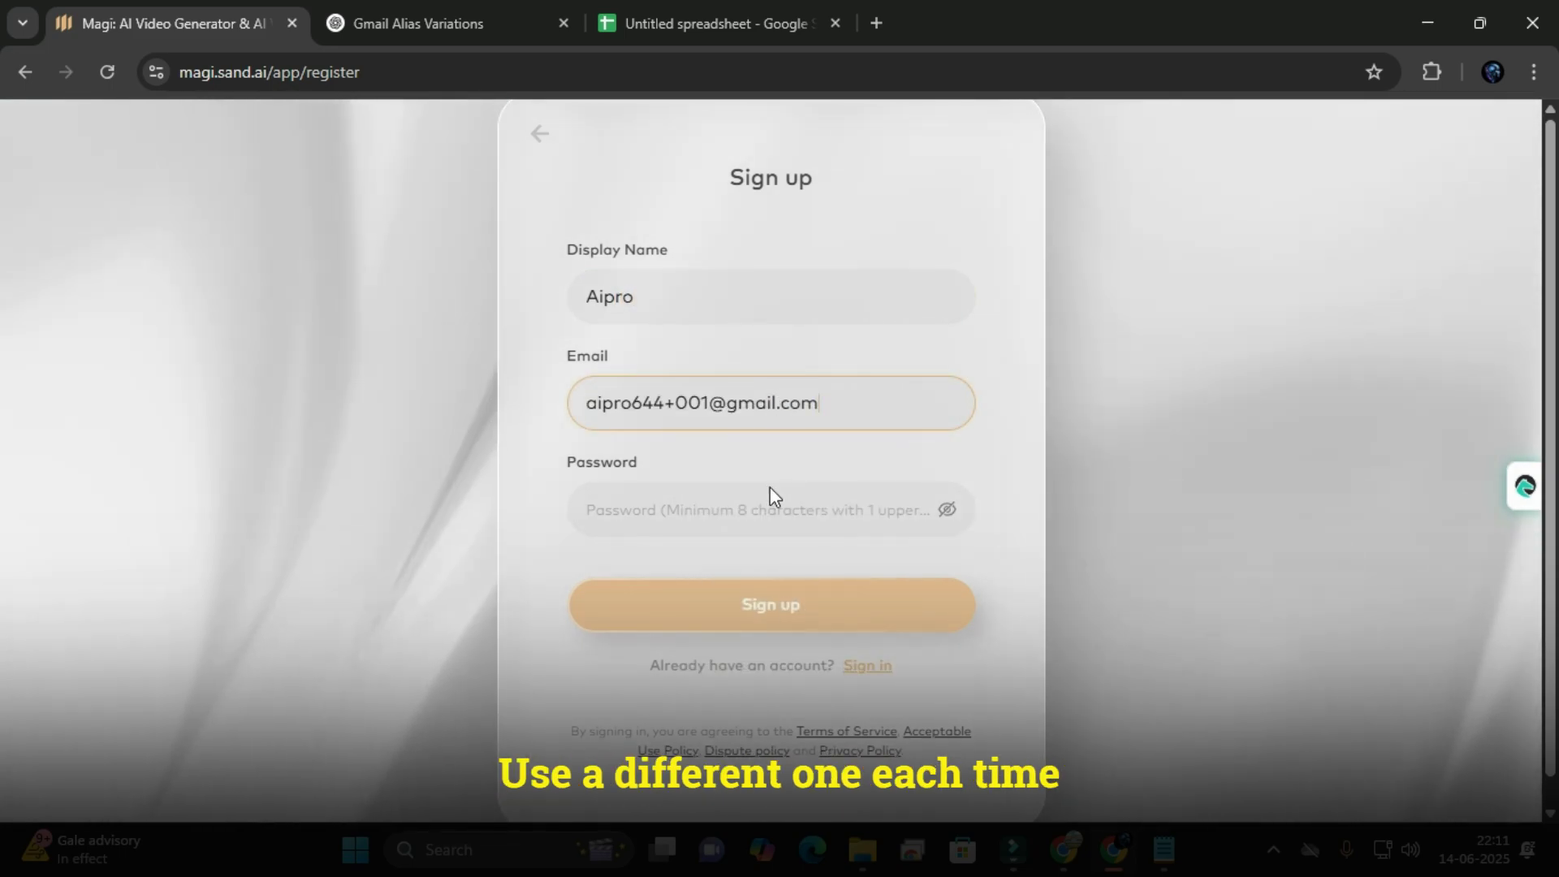
click(770, 502)
text(•••••)
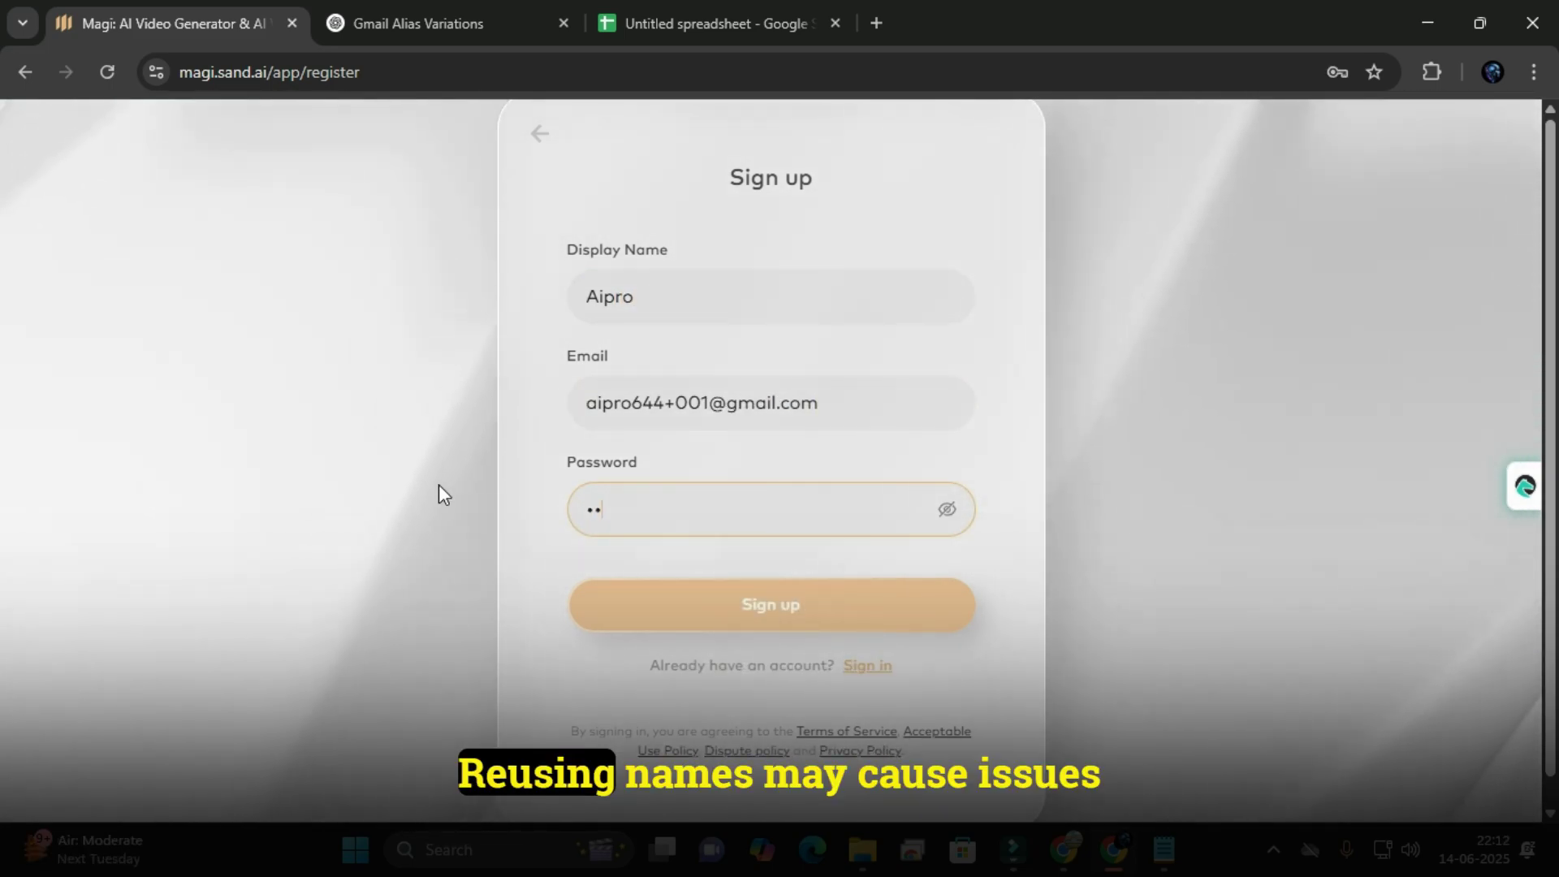
text(•)
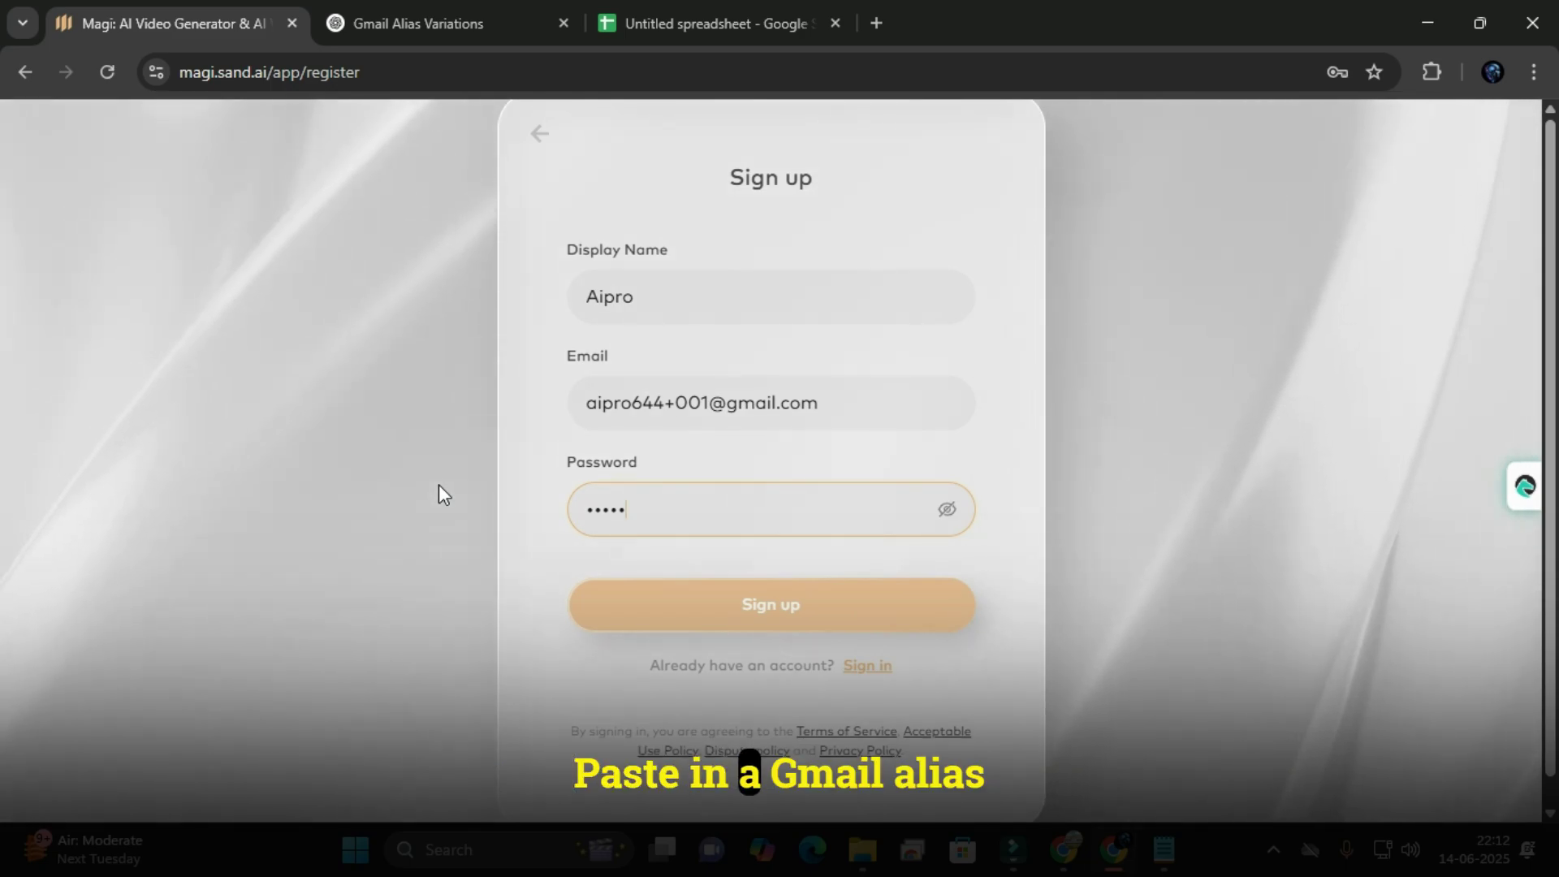
text(••••)
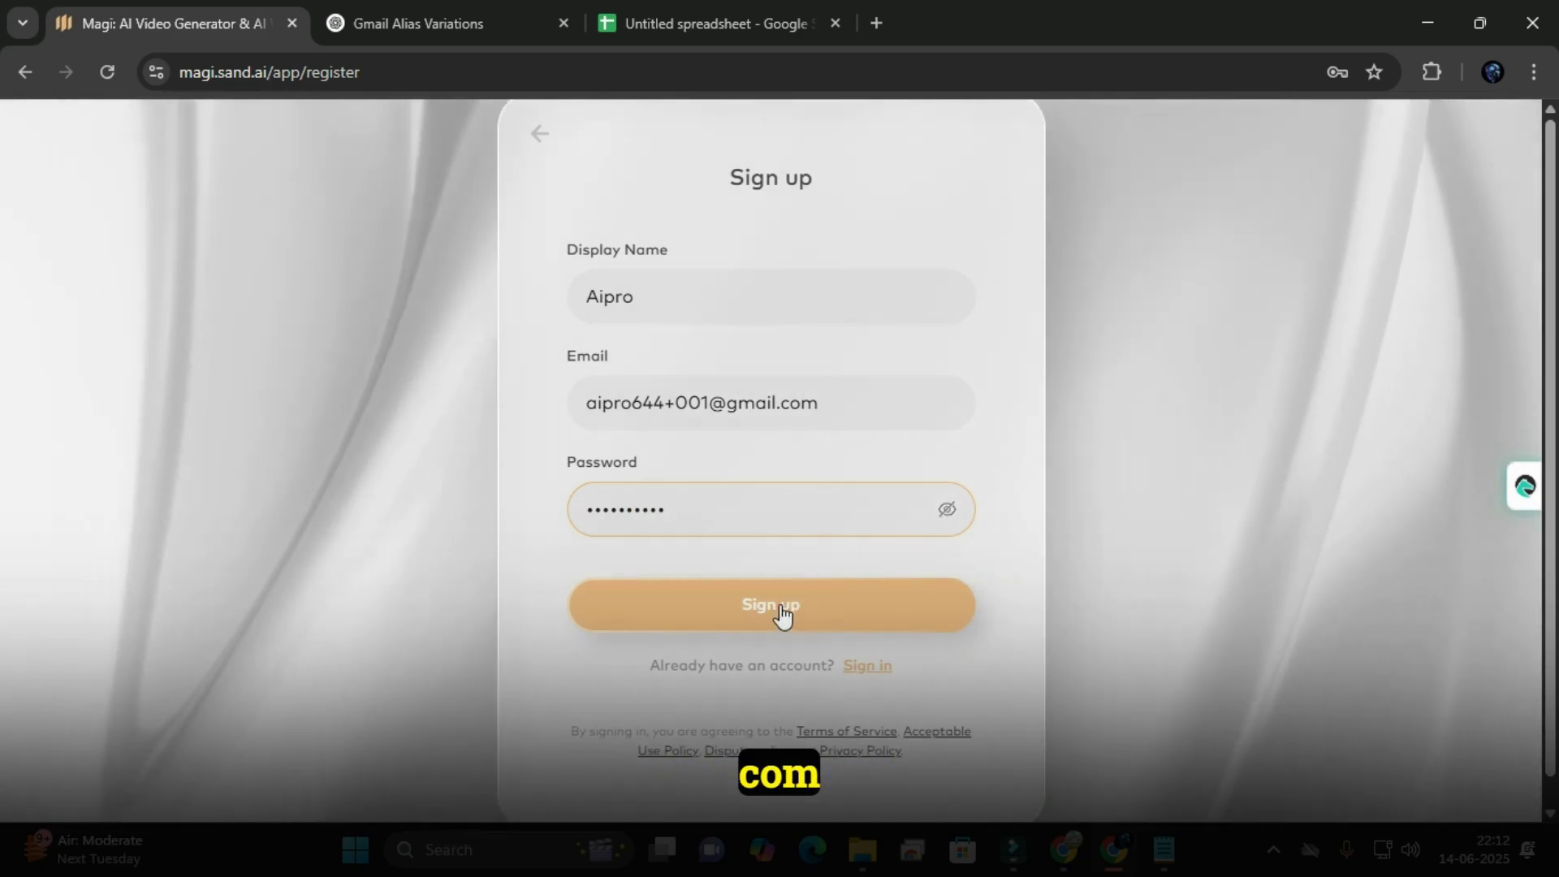
- Submit the Magi sign-up form and verify the account through the link in the Gmail verification e-mail
click(780, 611)
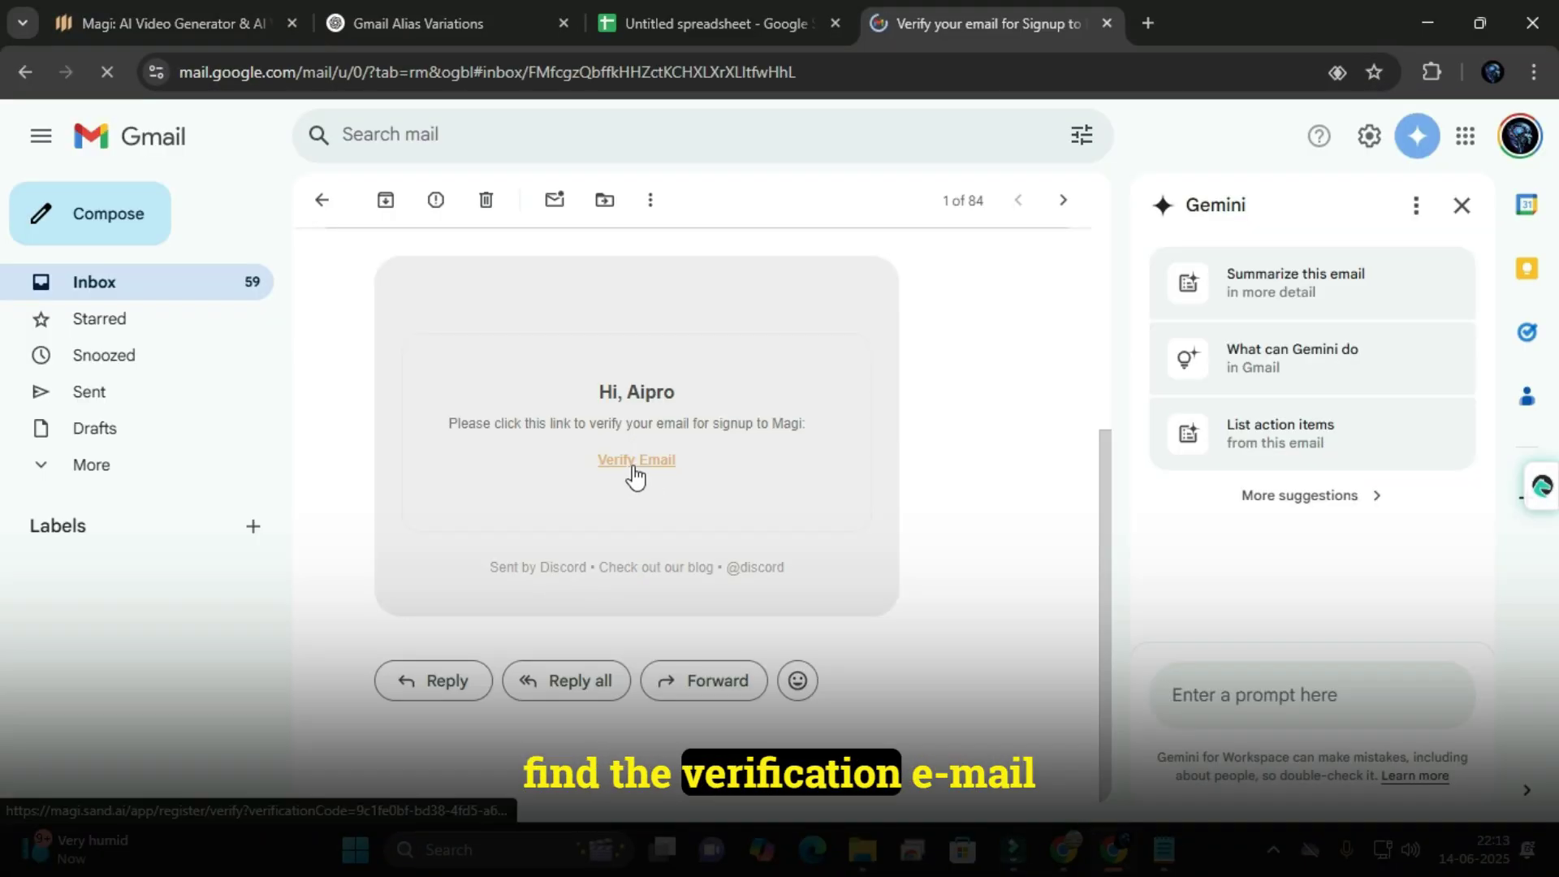
click(636, 463)
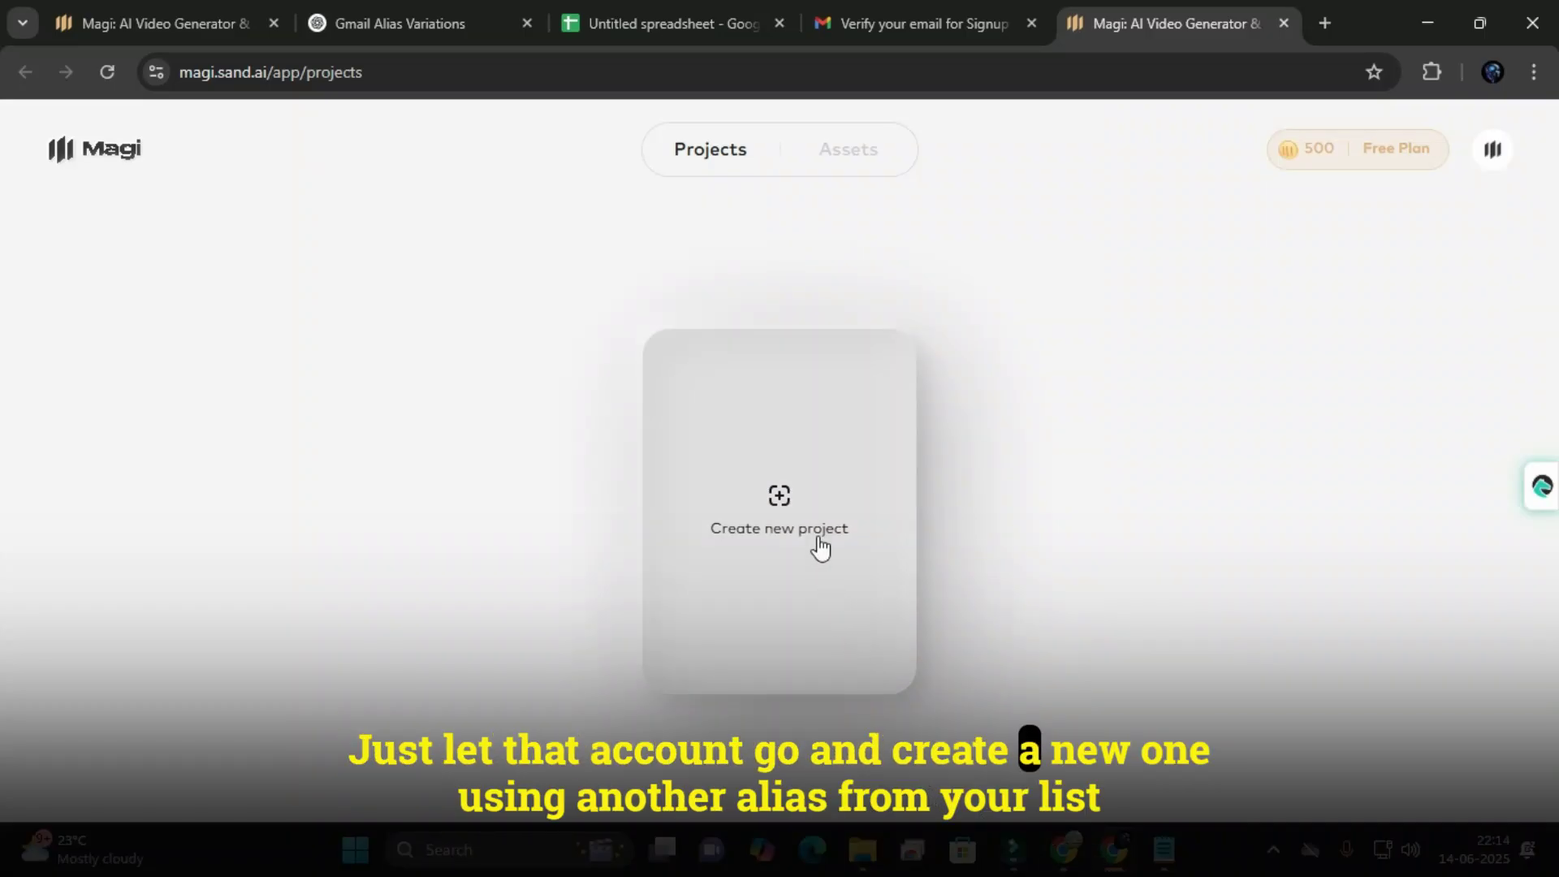
- Create a new Magi project and upload the lion, canyon balloon and rainbow meadow images from the device, stacked vertically
click(777, 499)
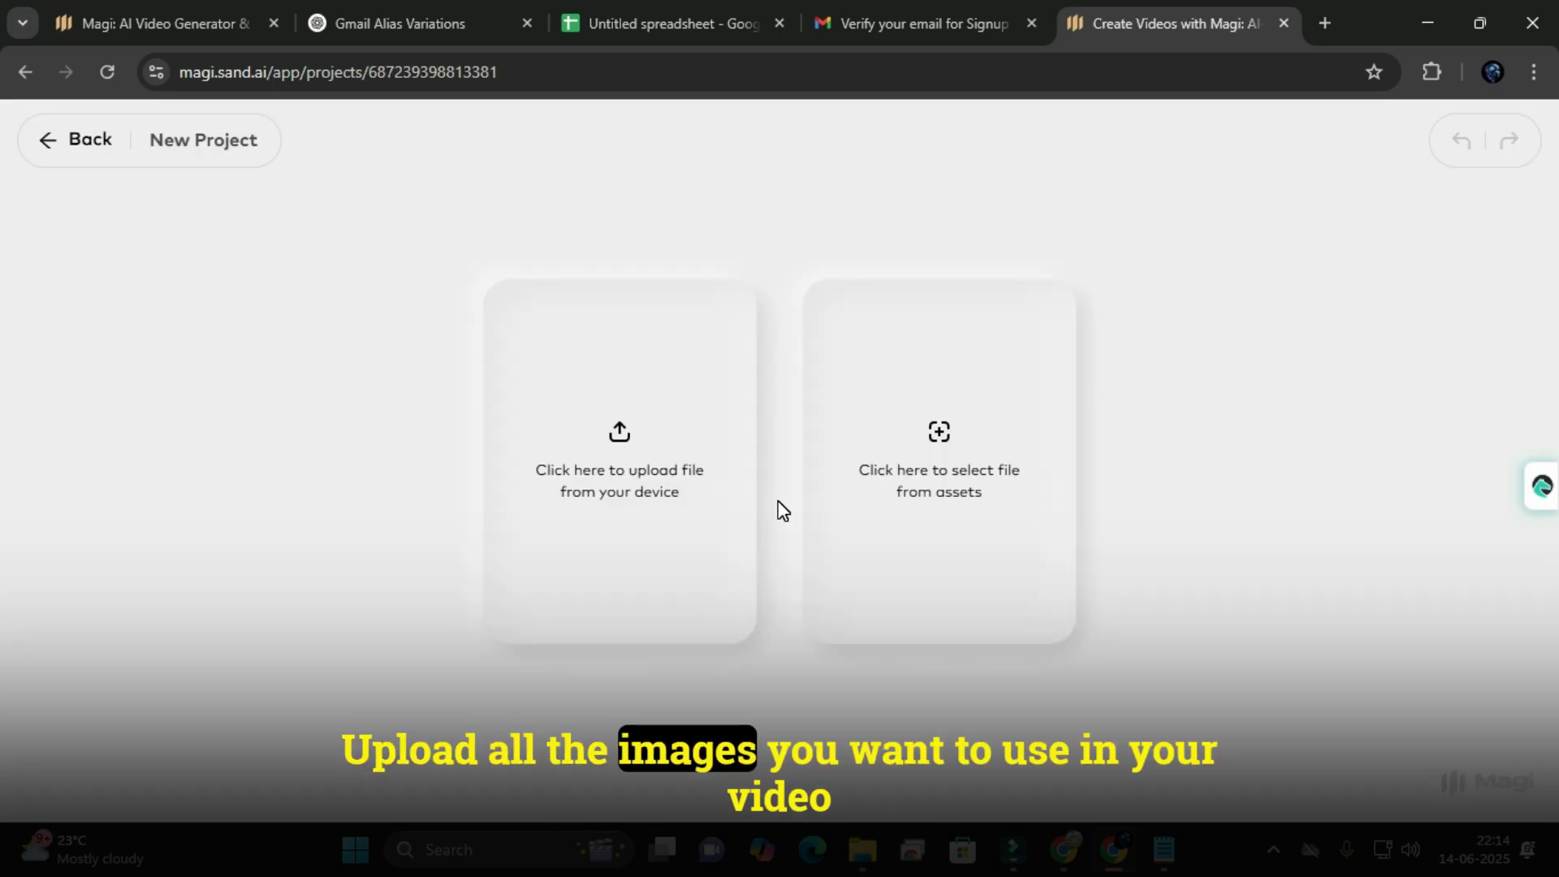
click(655, 490)
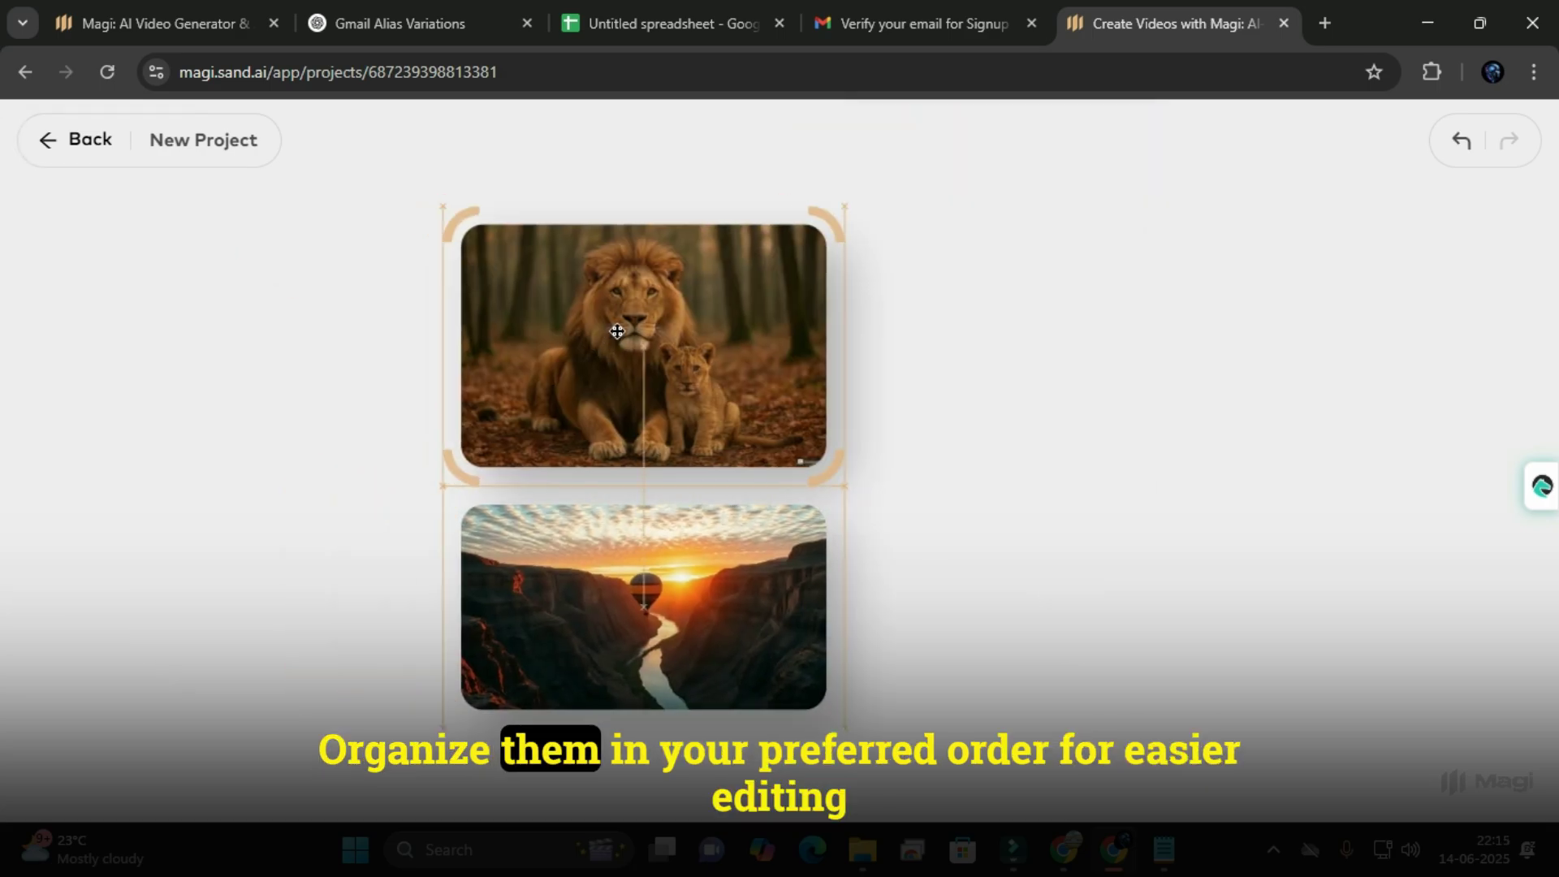
key(ctrl+minus)
key(ctrl+minus)
key(ctrl+minus)
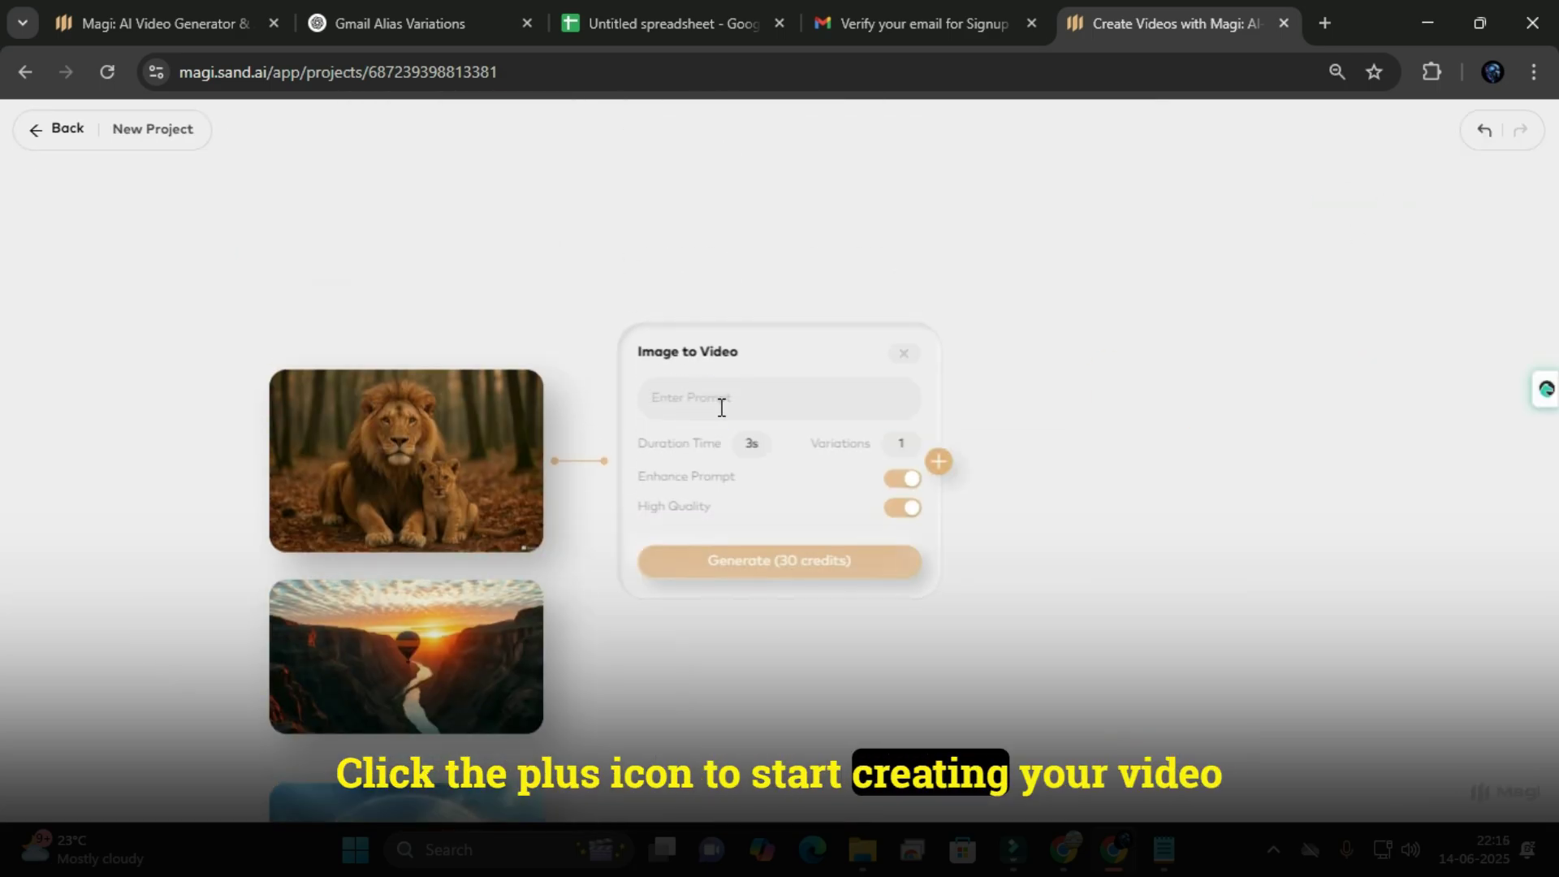
- Generate 10-second, high-quality image-to-video clips from the uploaded landscape and lion photos
click(799, 570)
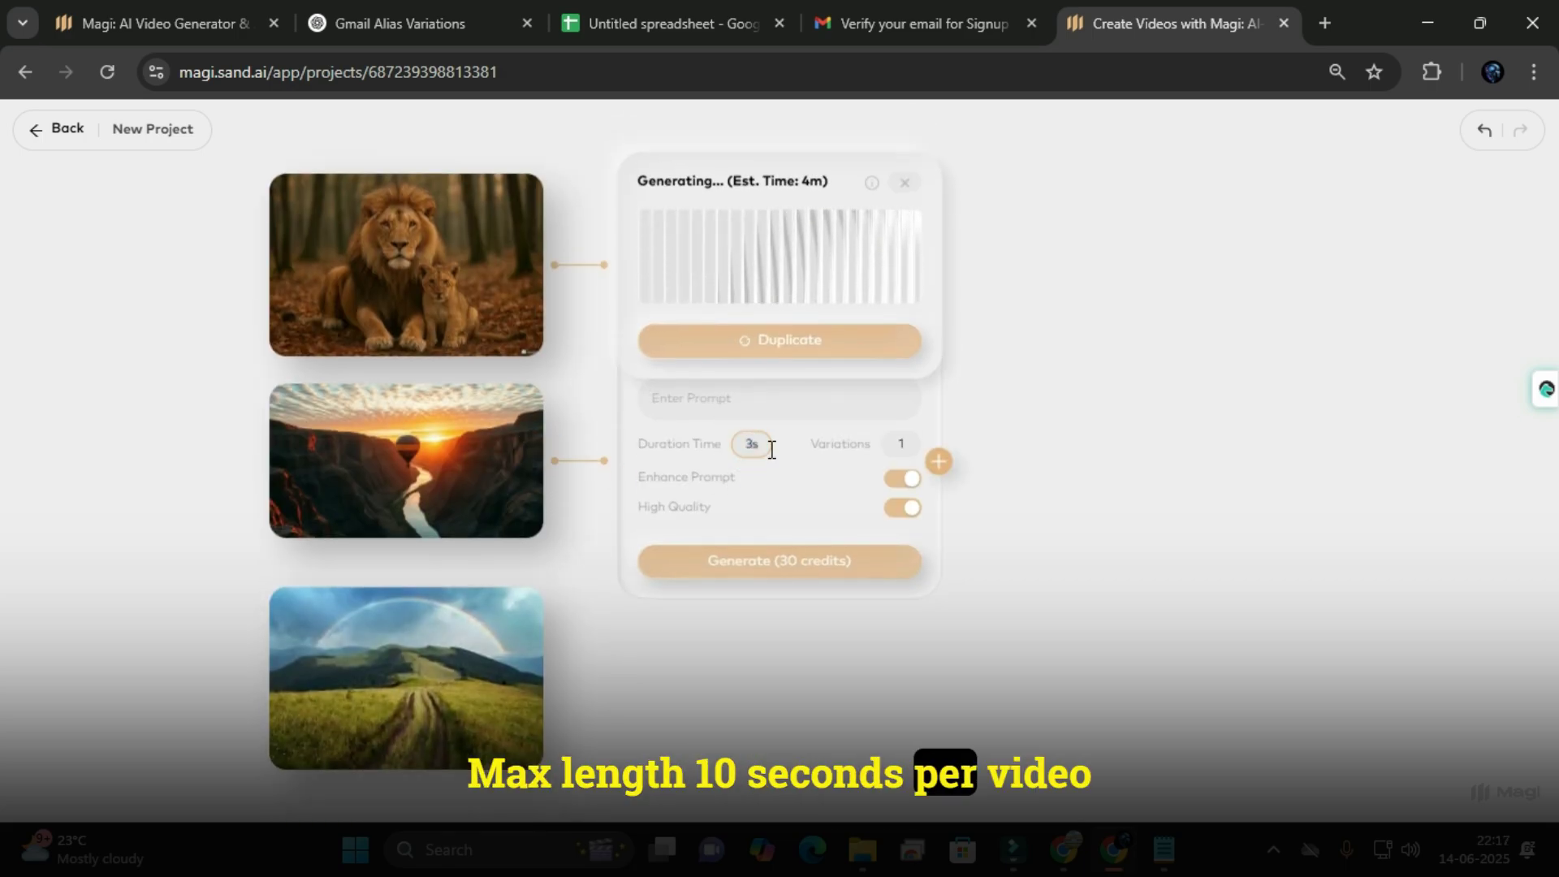
click(762, 570)
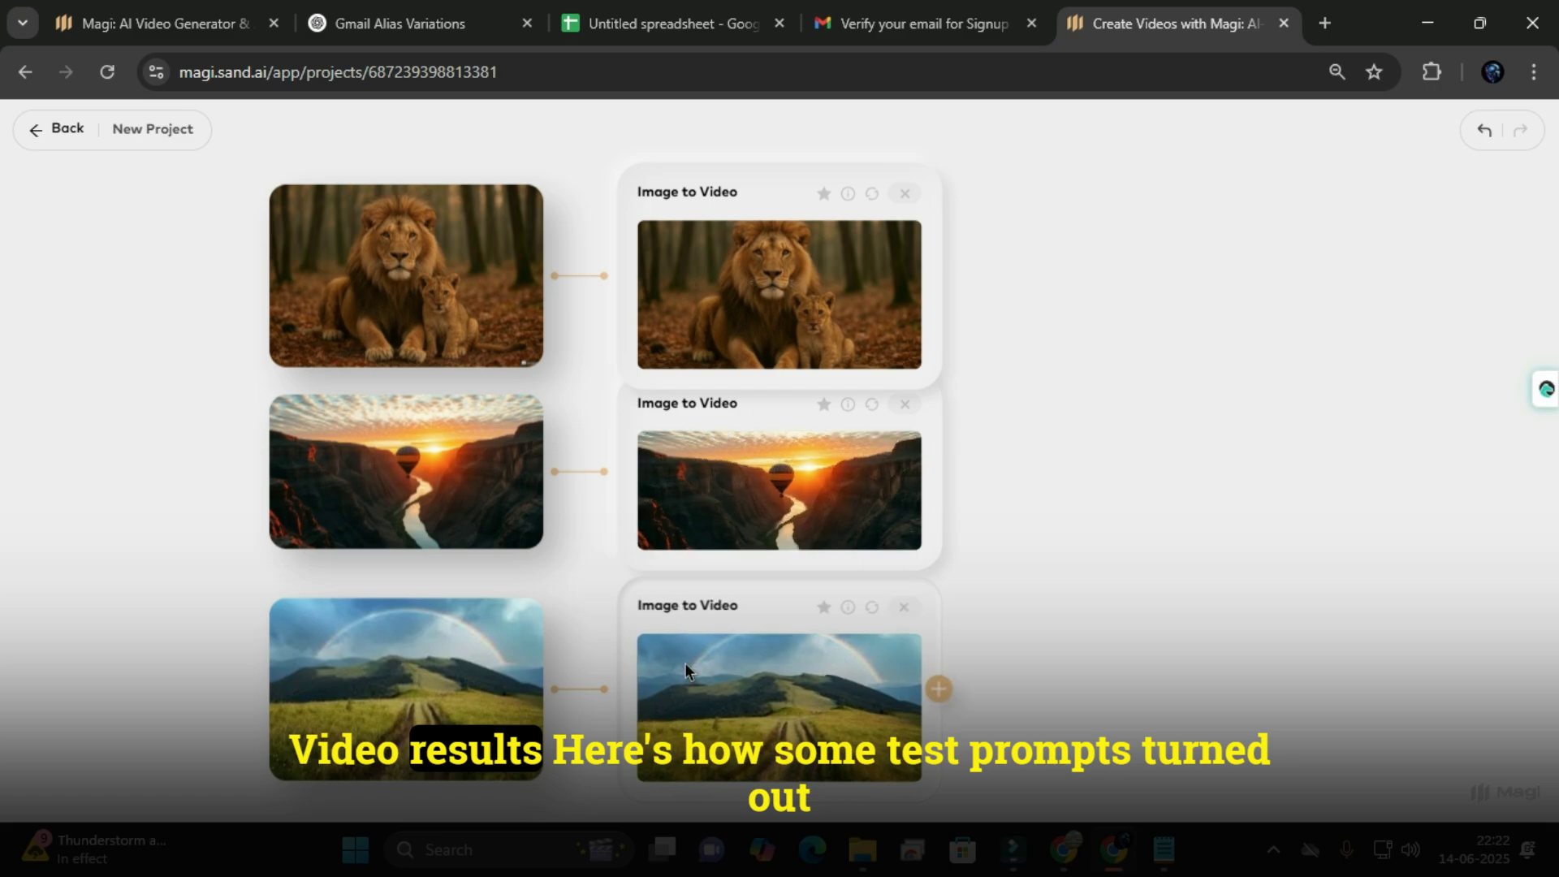
- Play the generated lion, hot-air balloon and rainbow meadow videos one after another, closing each preview
click(752, 309)
click(645, 479)
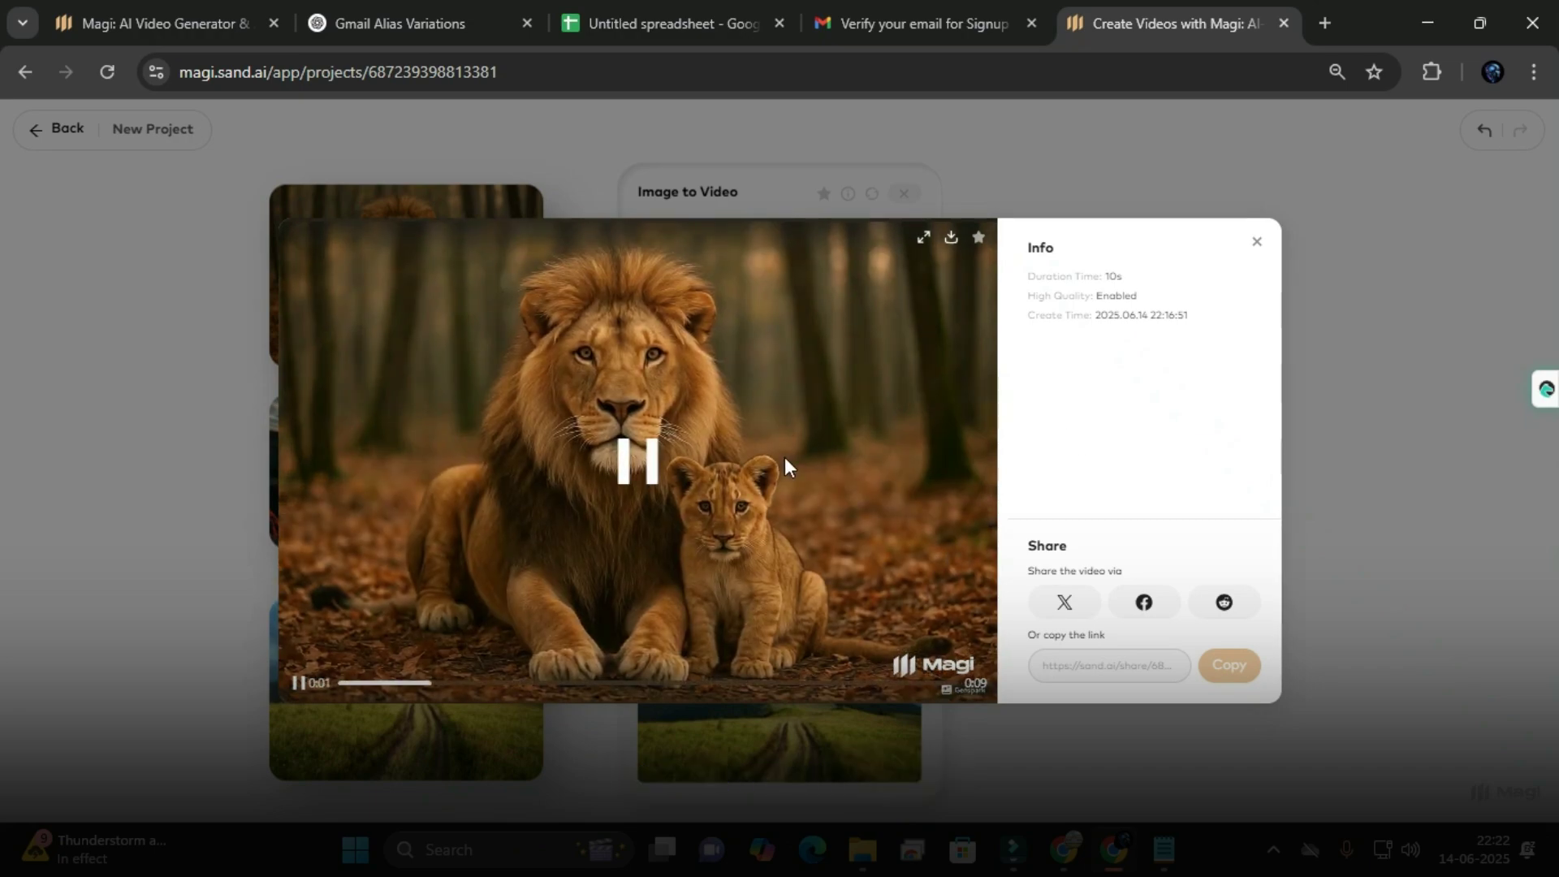
click(1256, 241)
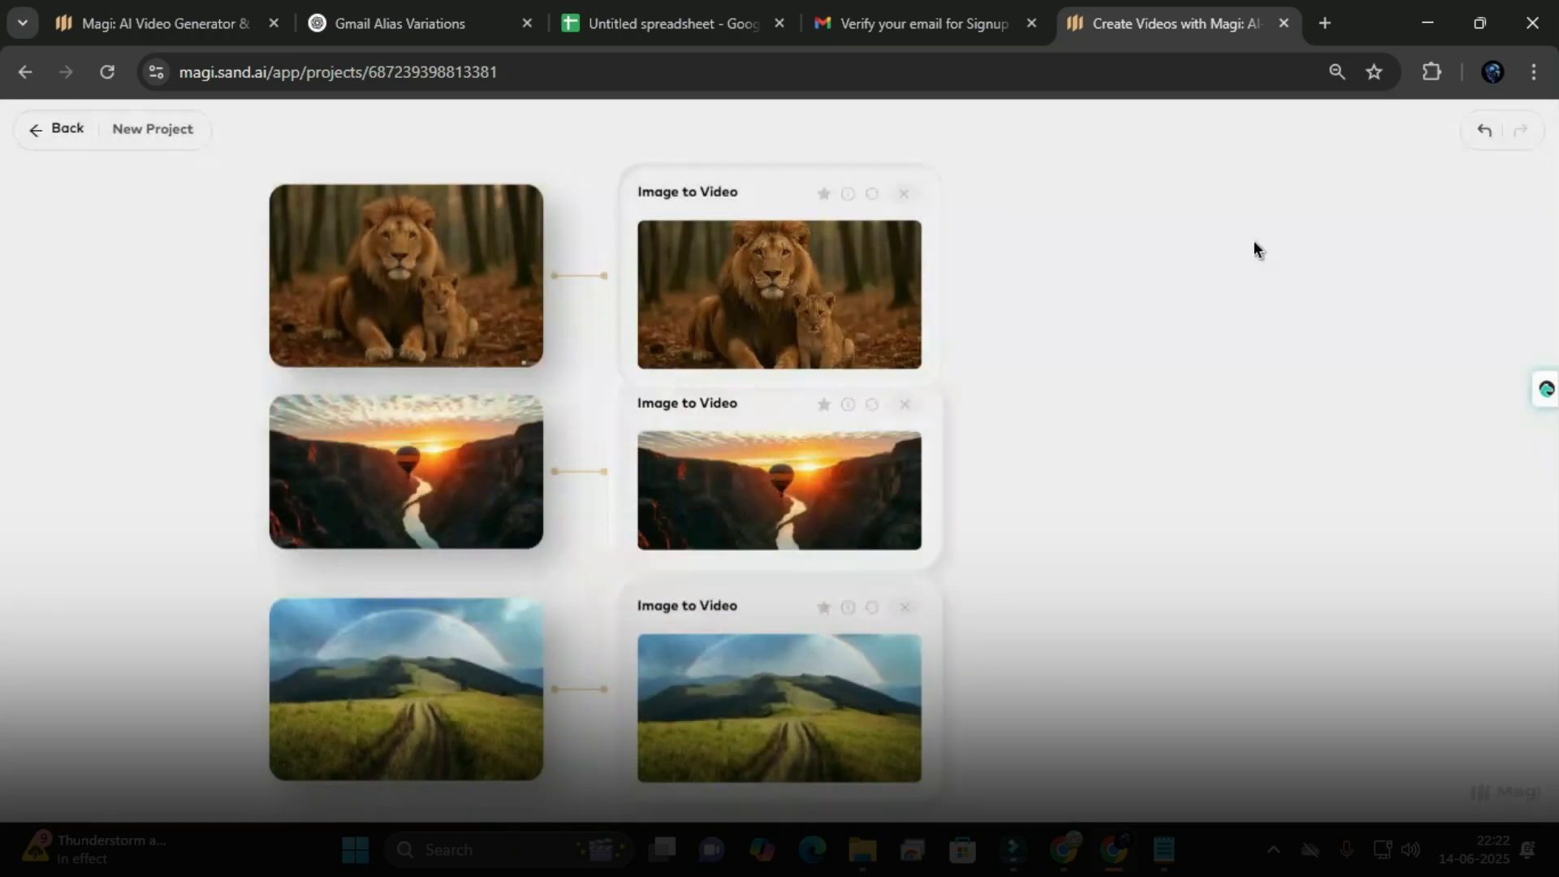
click(784, 483)
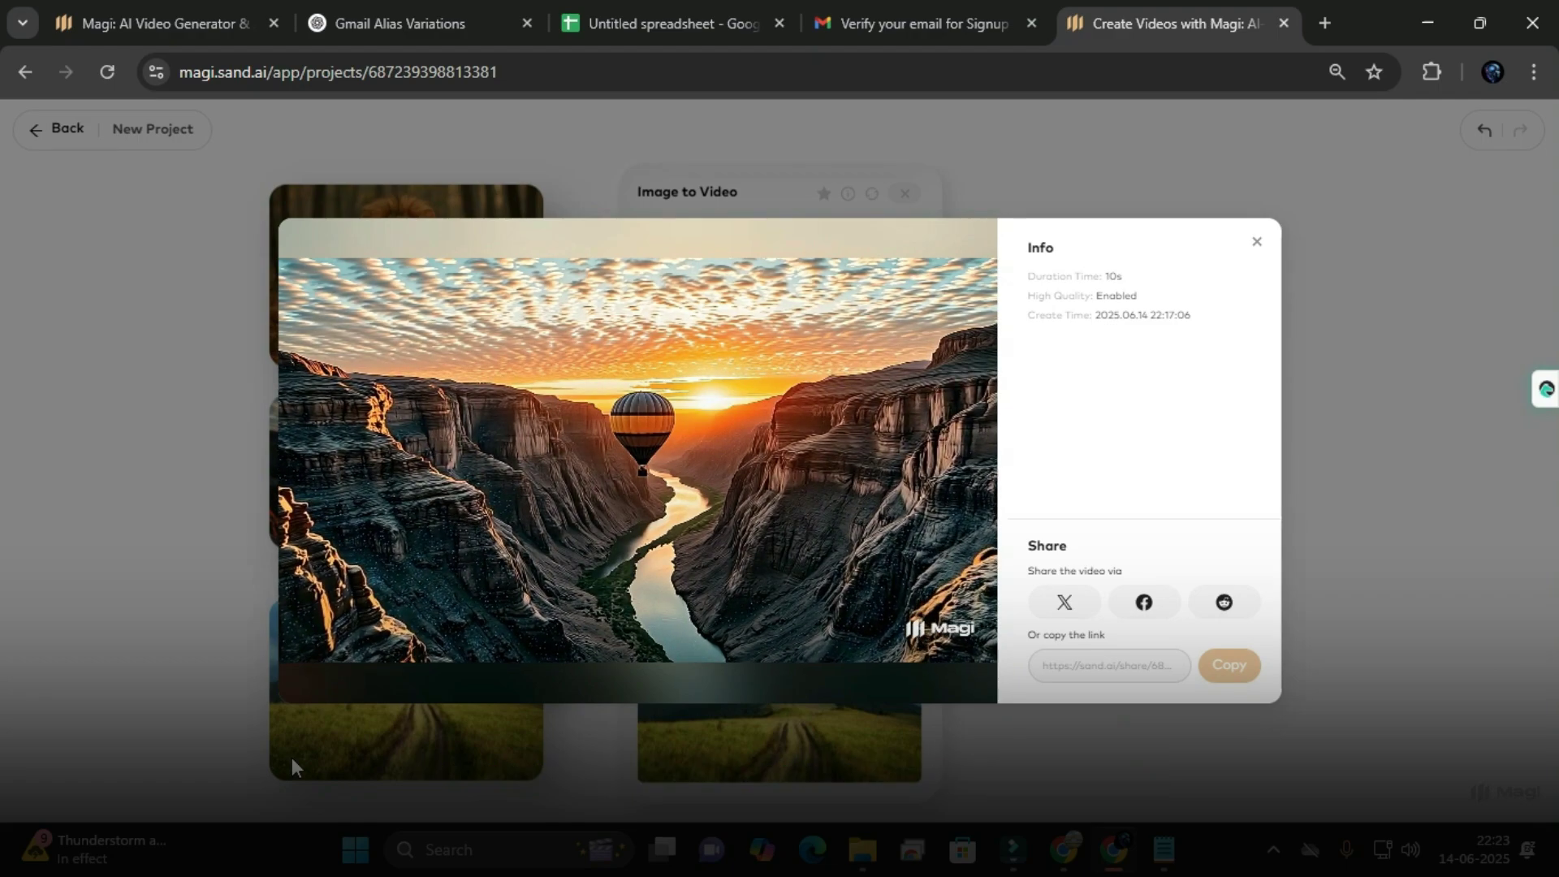
mouse_move(388, 671)
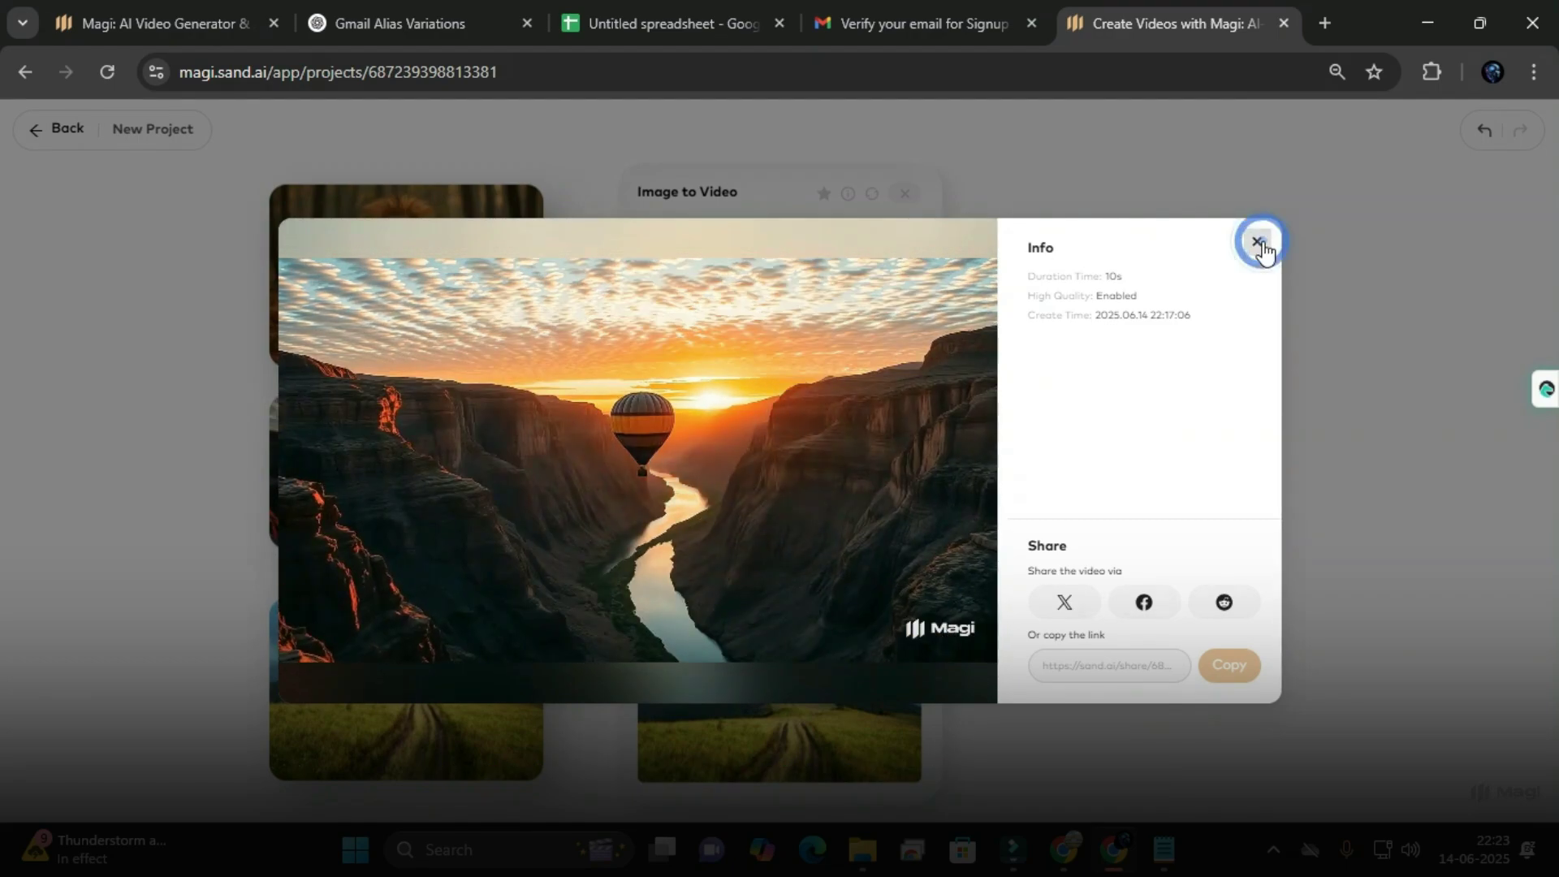
click(1257, 241)
click(772, 676)
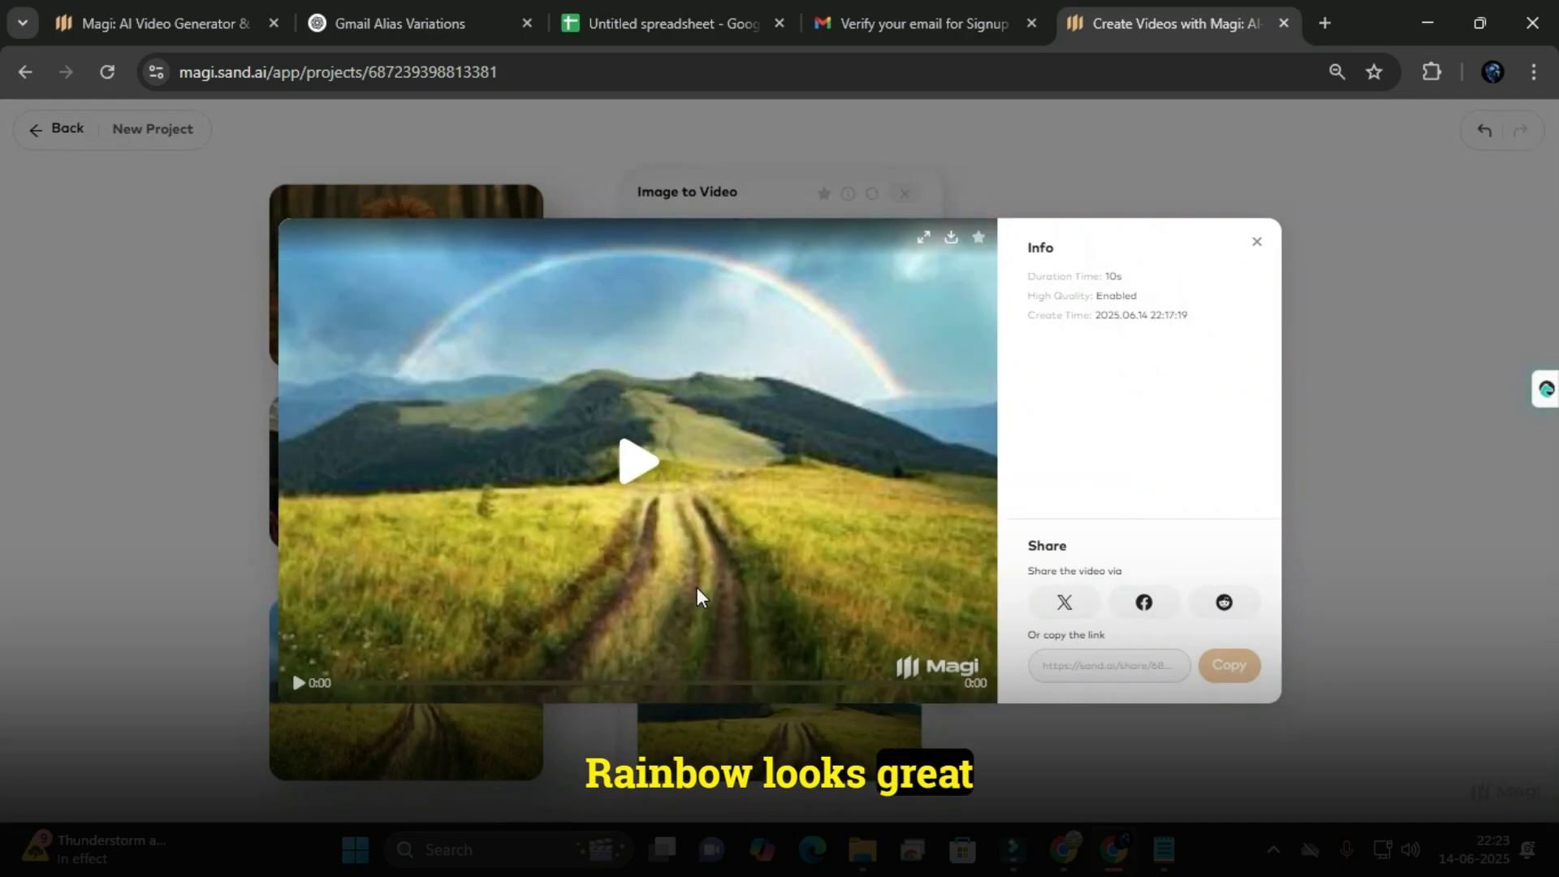
click(638, 461)
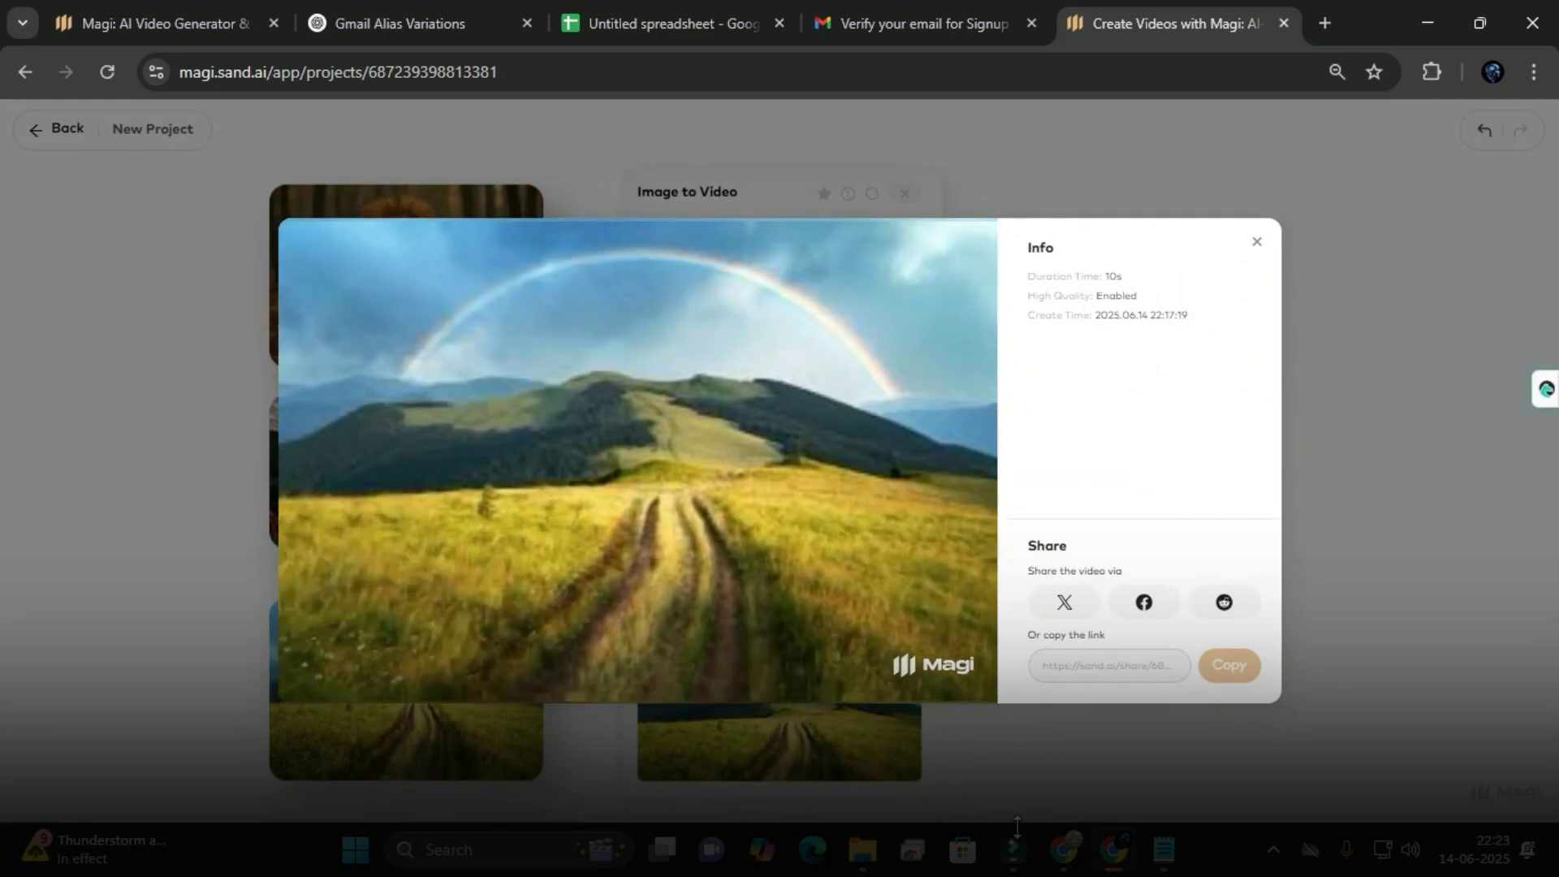
click(1257, 243)
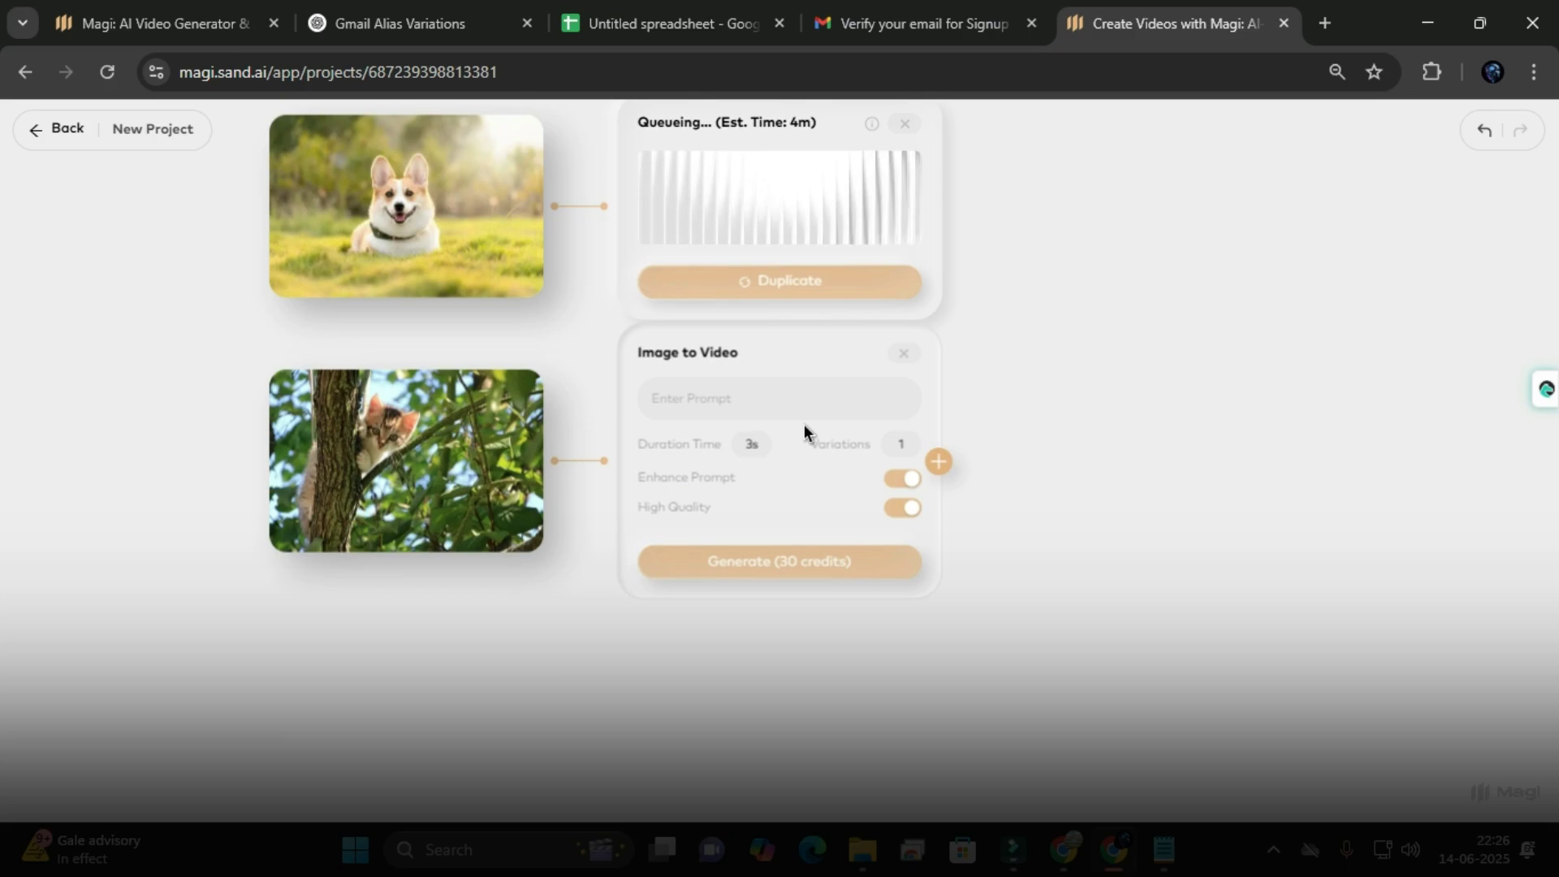
- Generate a 10-second video from the kitten photo with the prompt "Cat is swing"
text(Cat is swing)
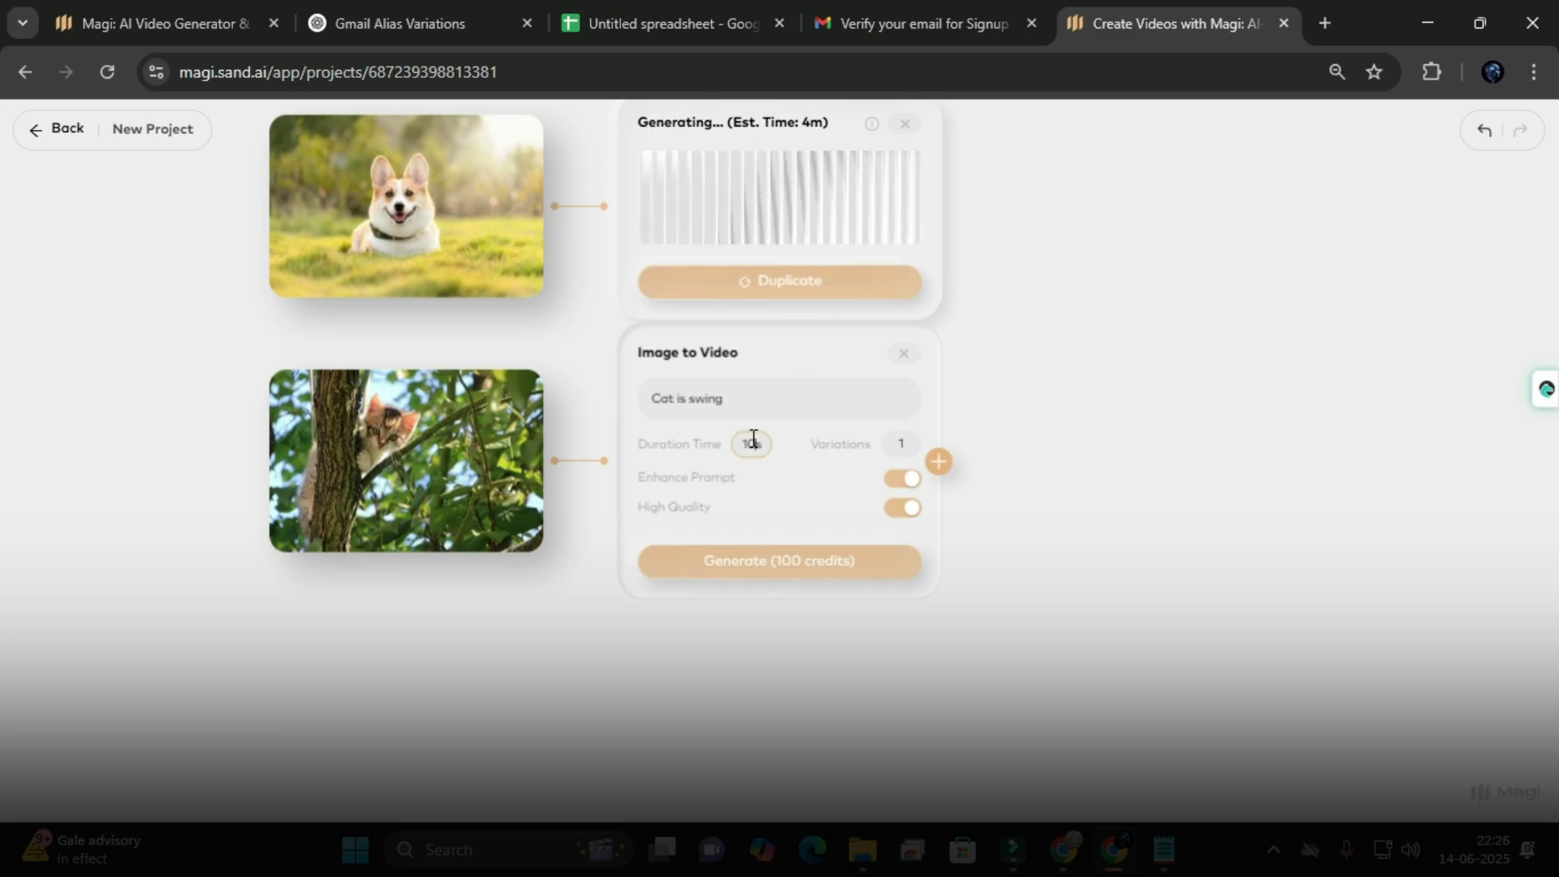
click(779, 560)
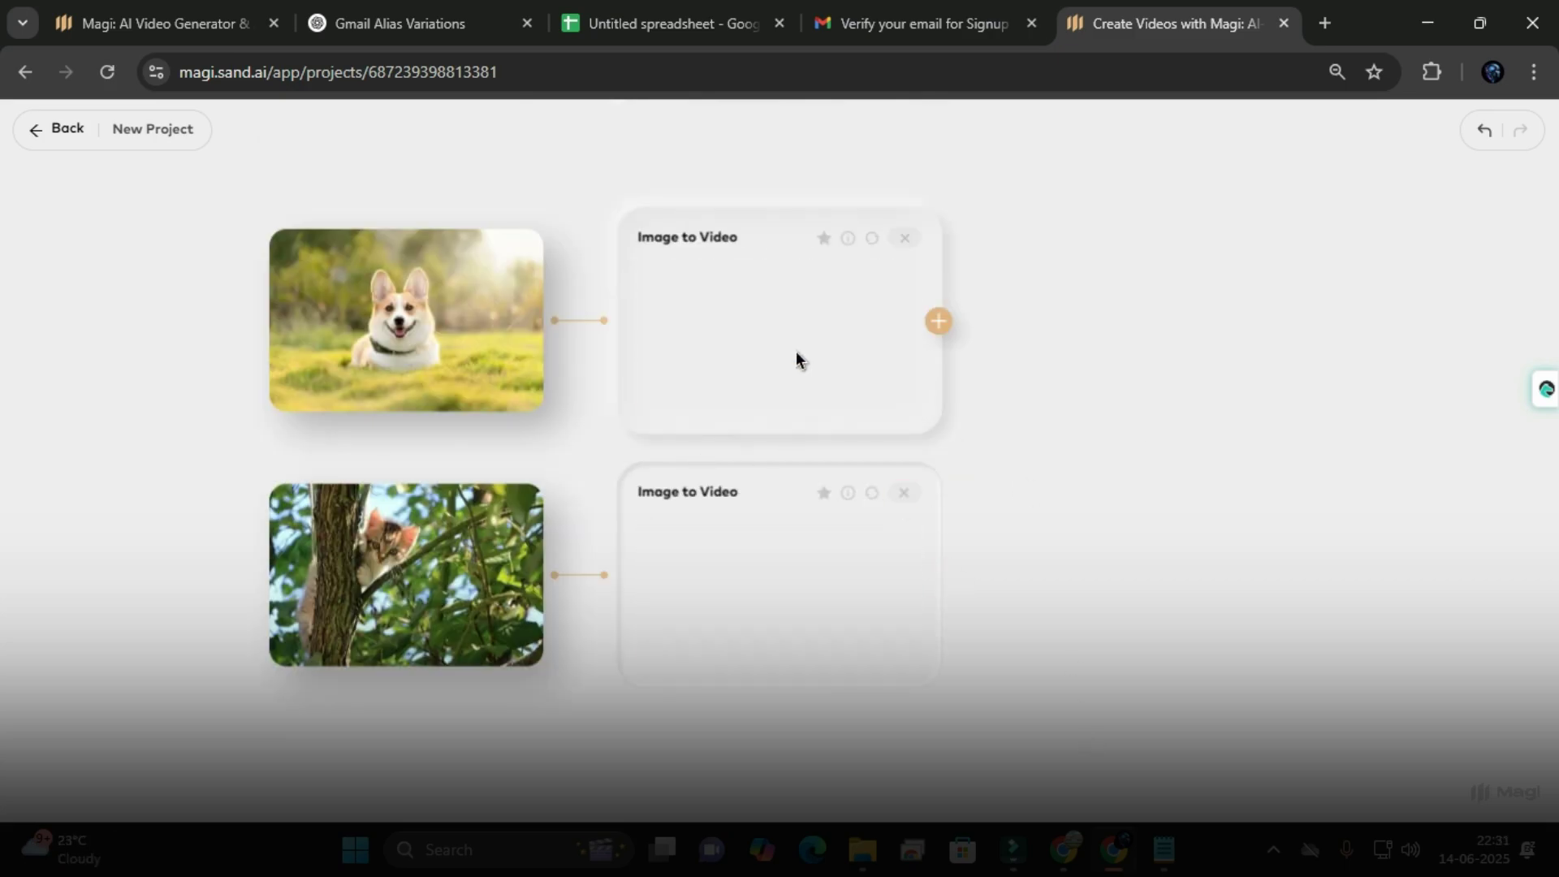
- Watch the generated corgi and kitten videos, replay the kitten clip, and close the preview
click(757, 362)
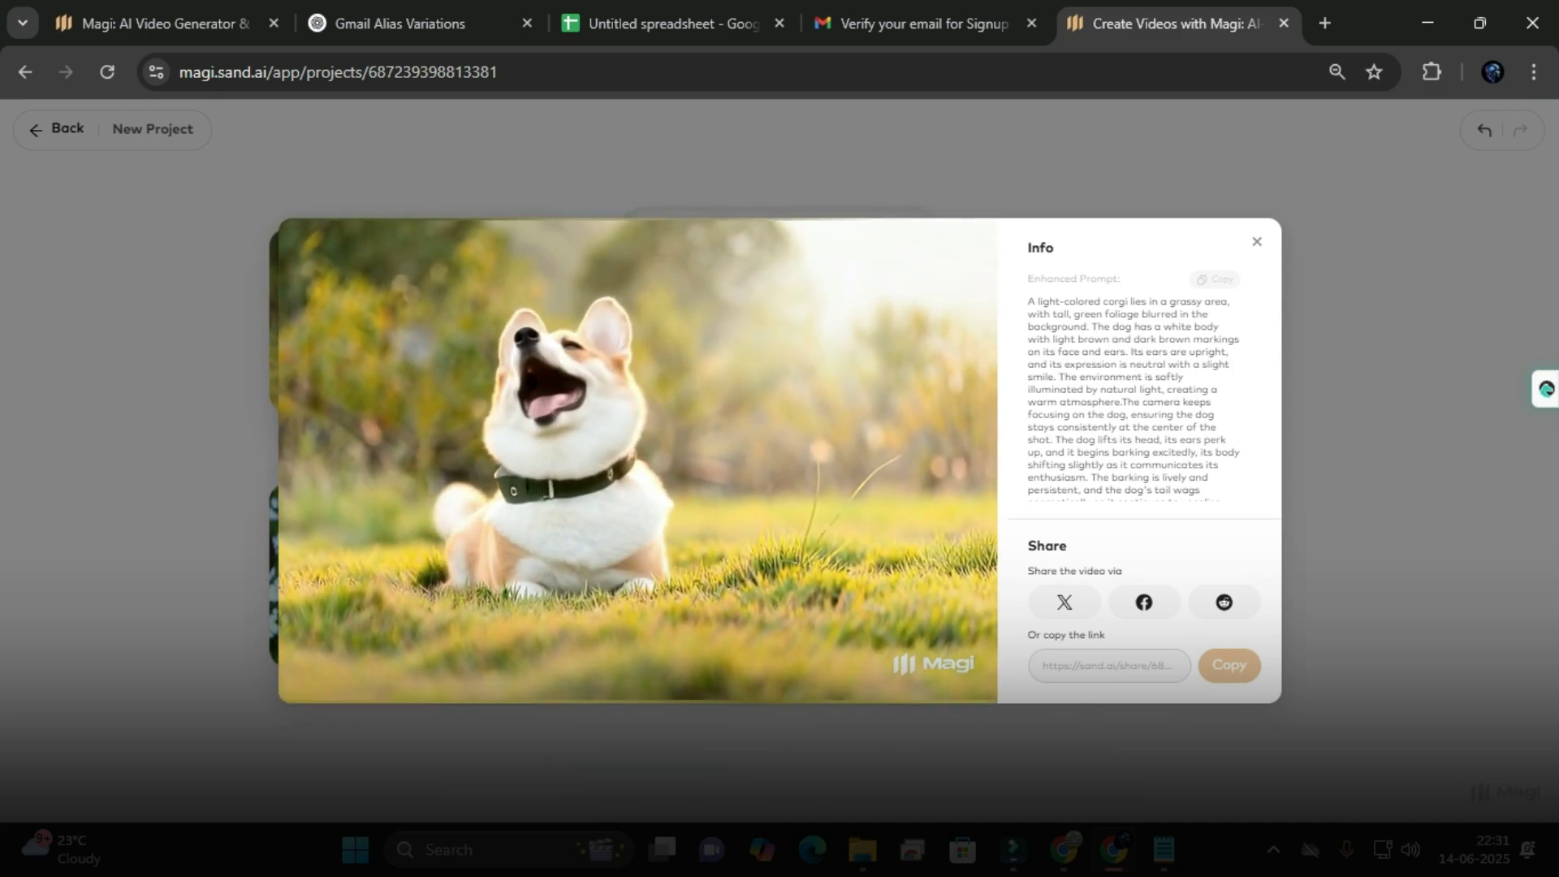
click(1256, 242)
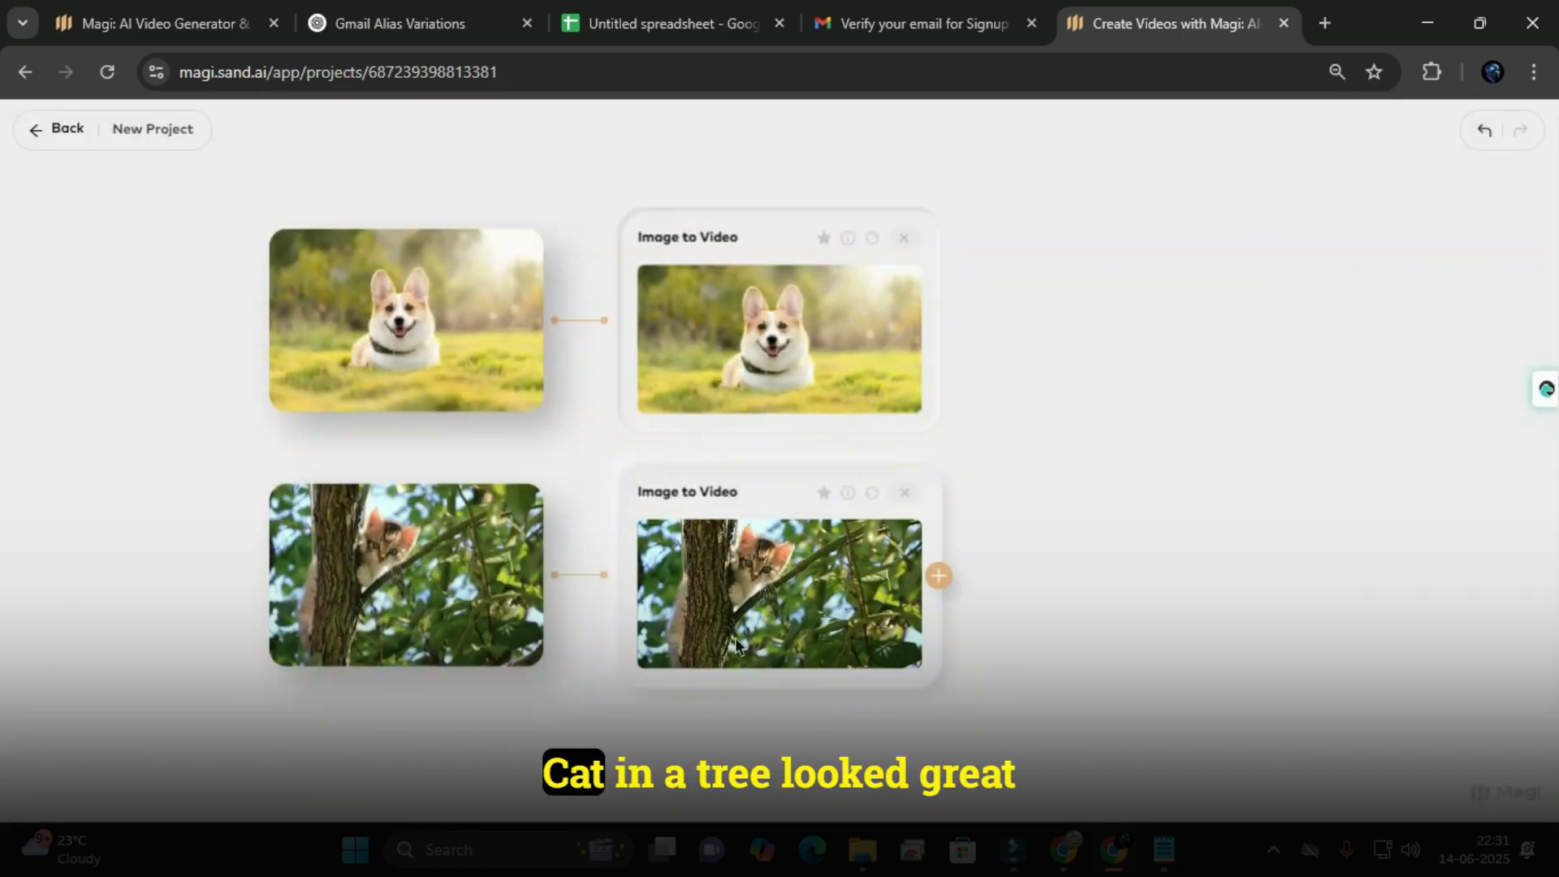
click(800, 599)
click(634, 466)
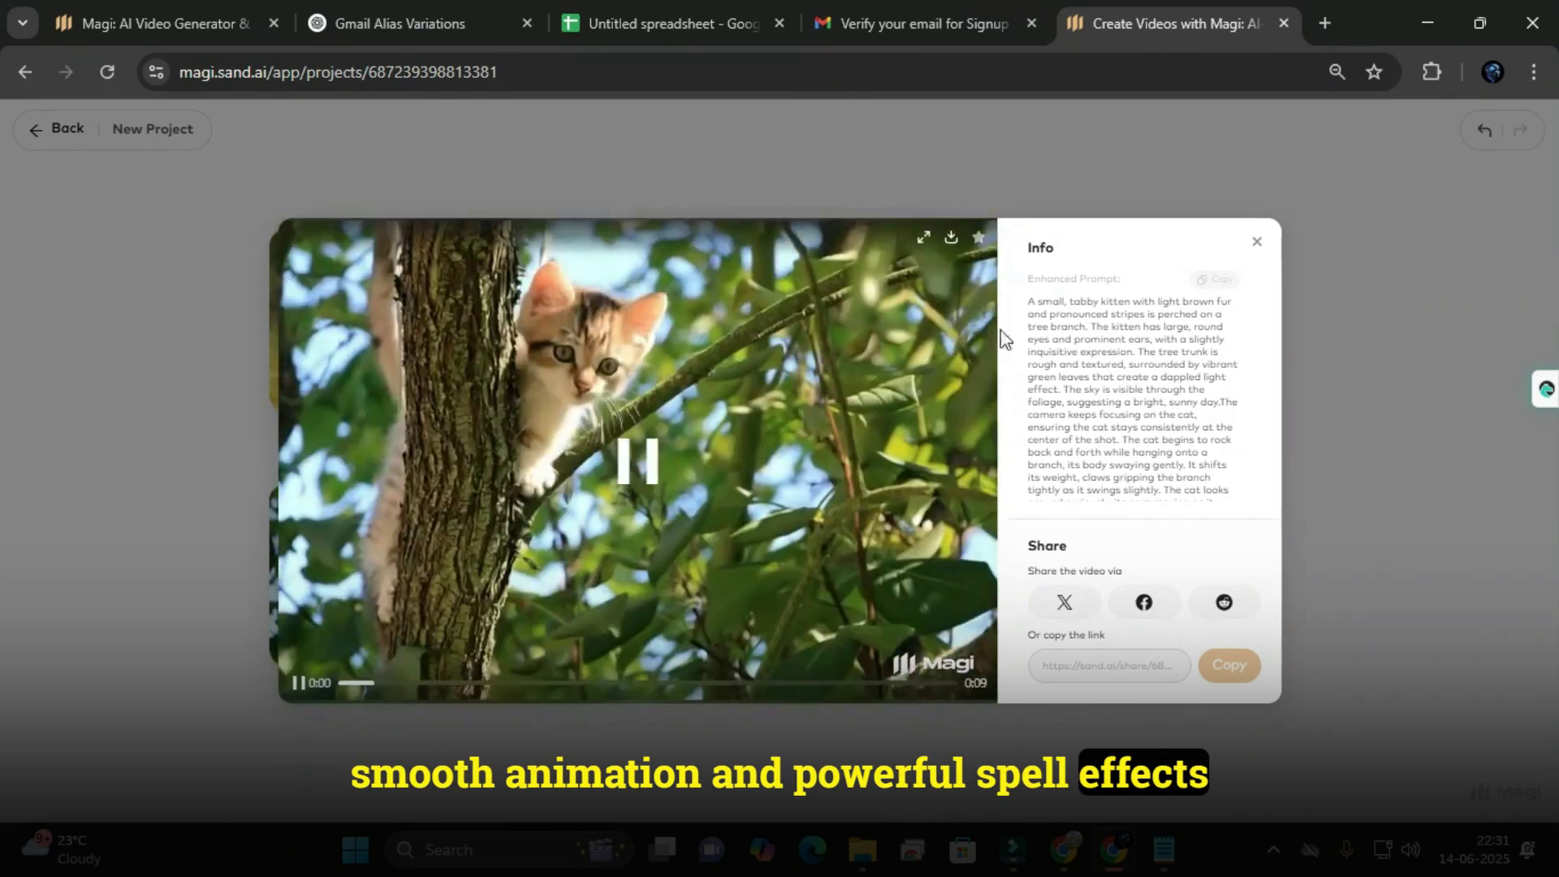
click(1257, 242)
click(731, 607)
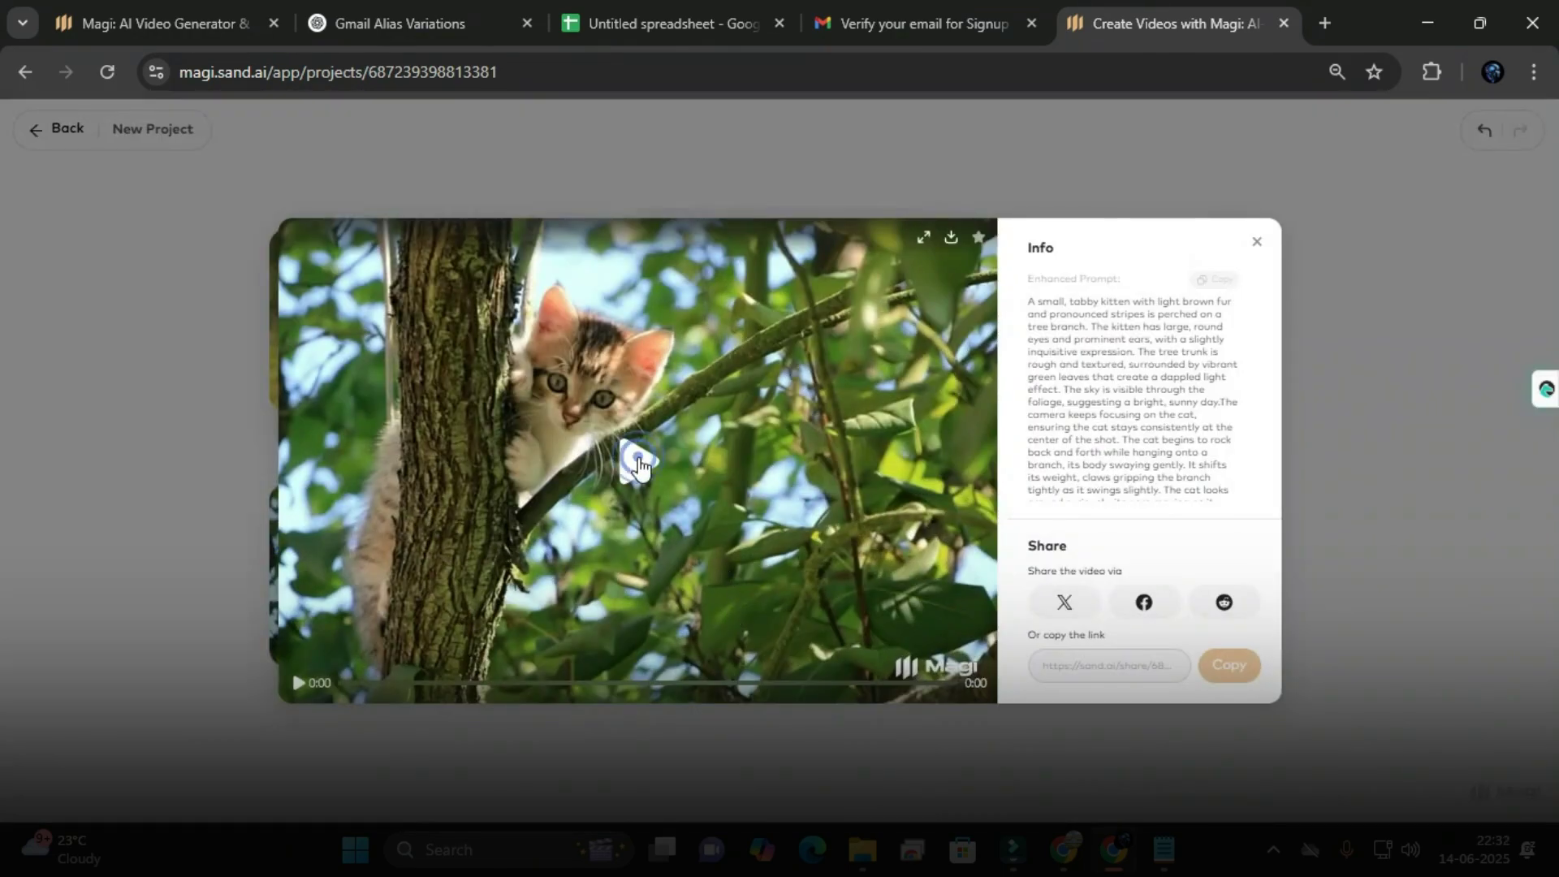
click(1259, 242)
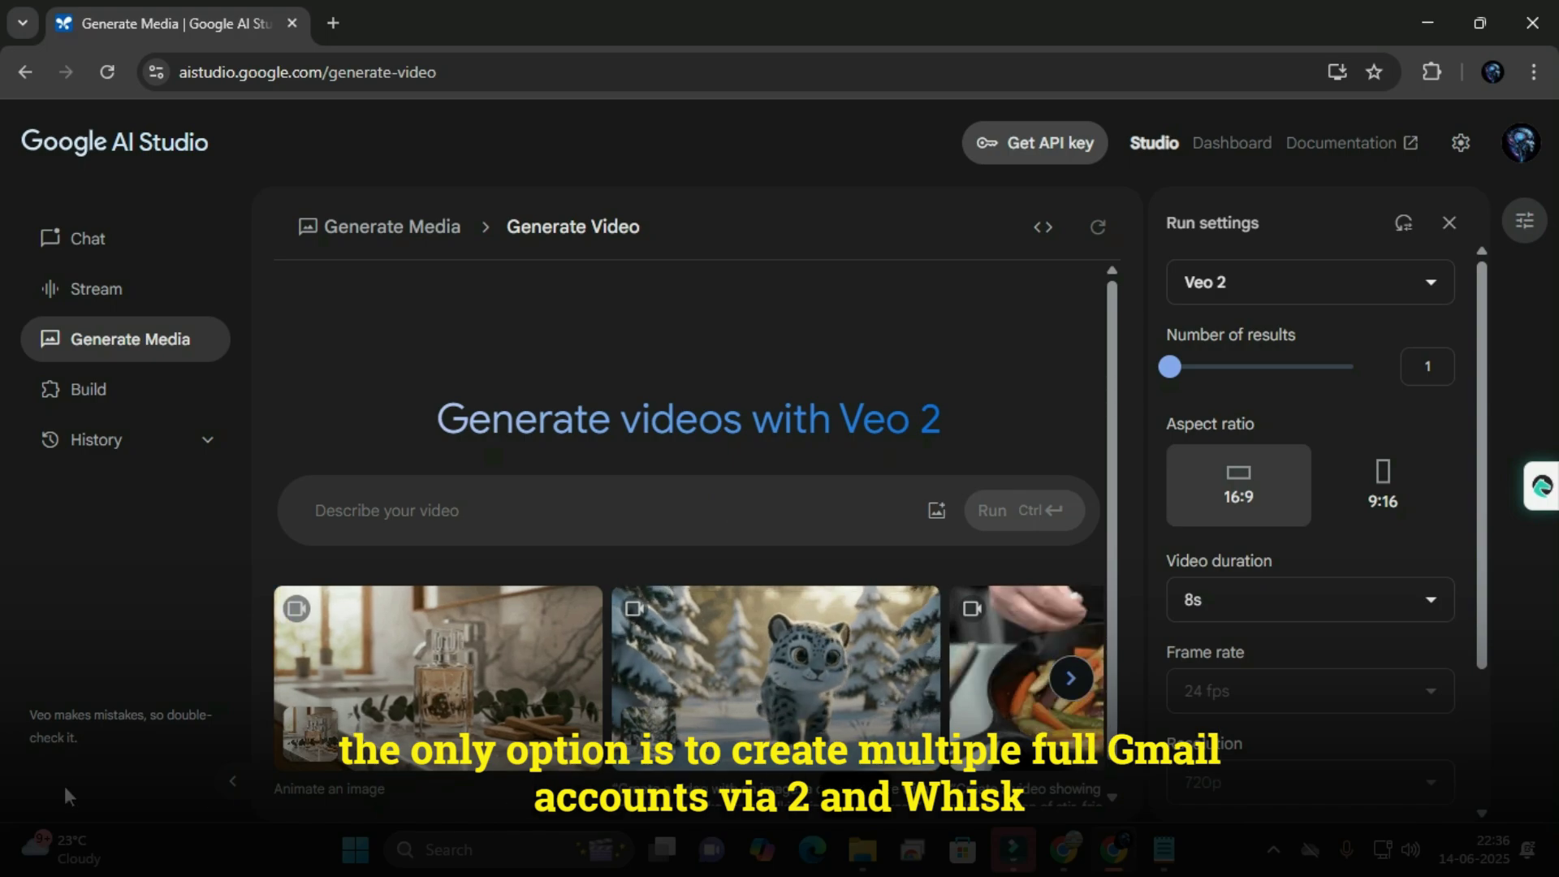
- Switch to Google AI Studio and generate a Veo 2 video from the beach photo with the "A graceful woman in an elegant white flowing dress" prompt
click(235, 784)
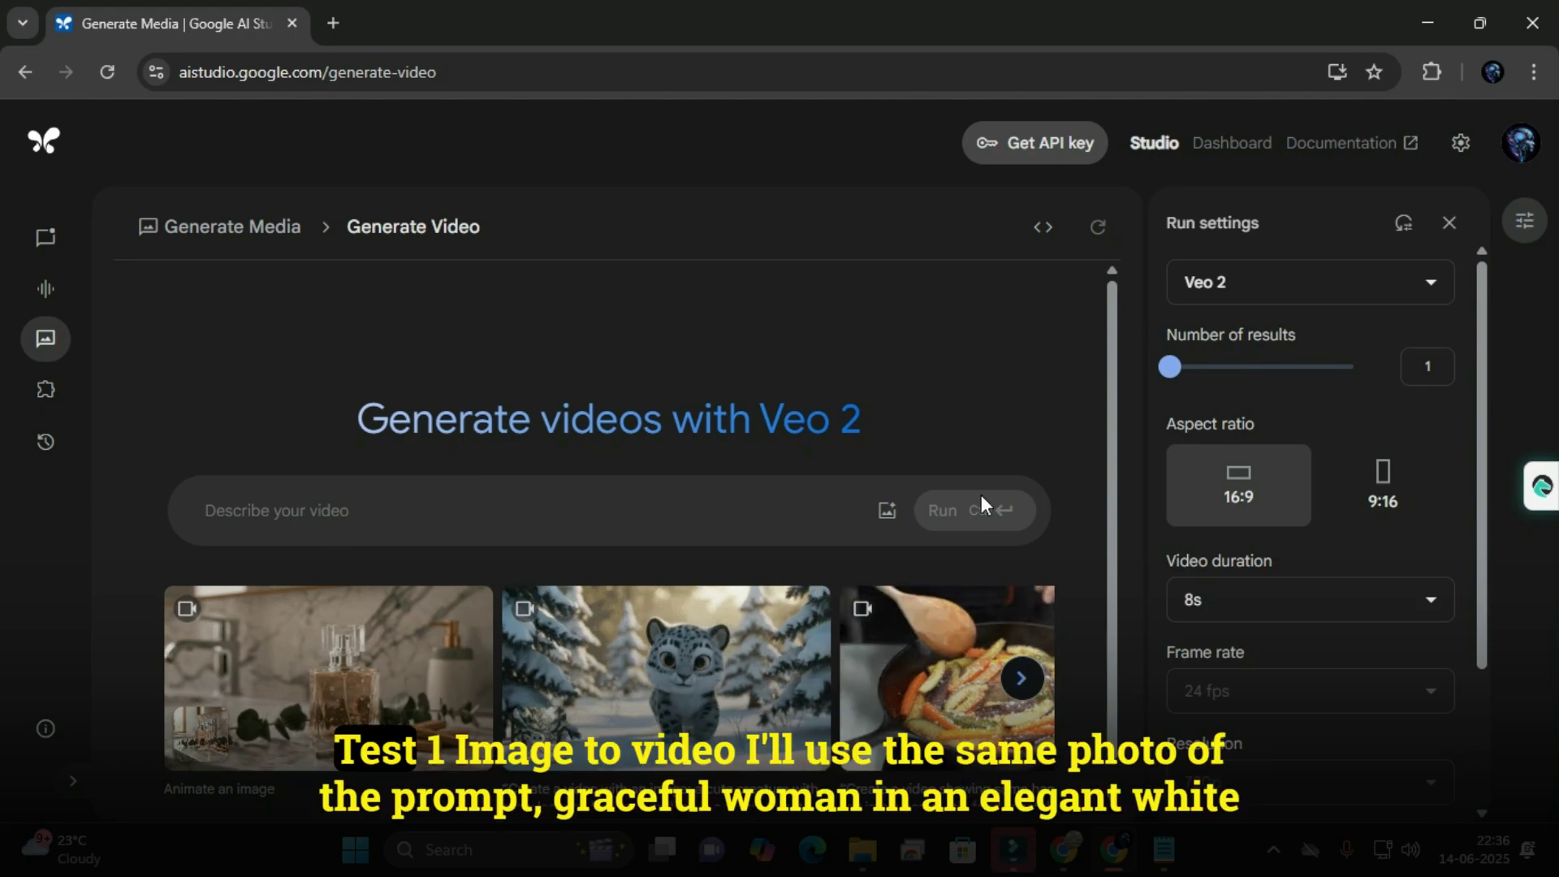
click(886, 512)
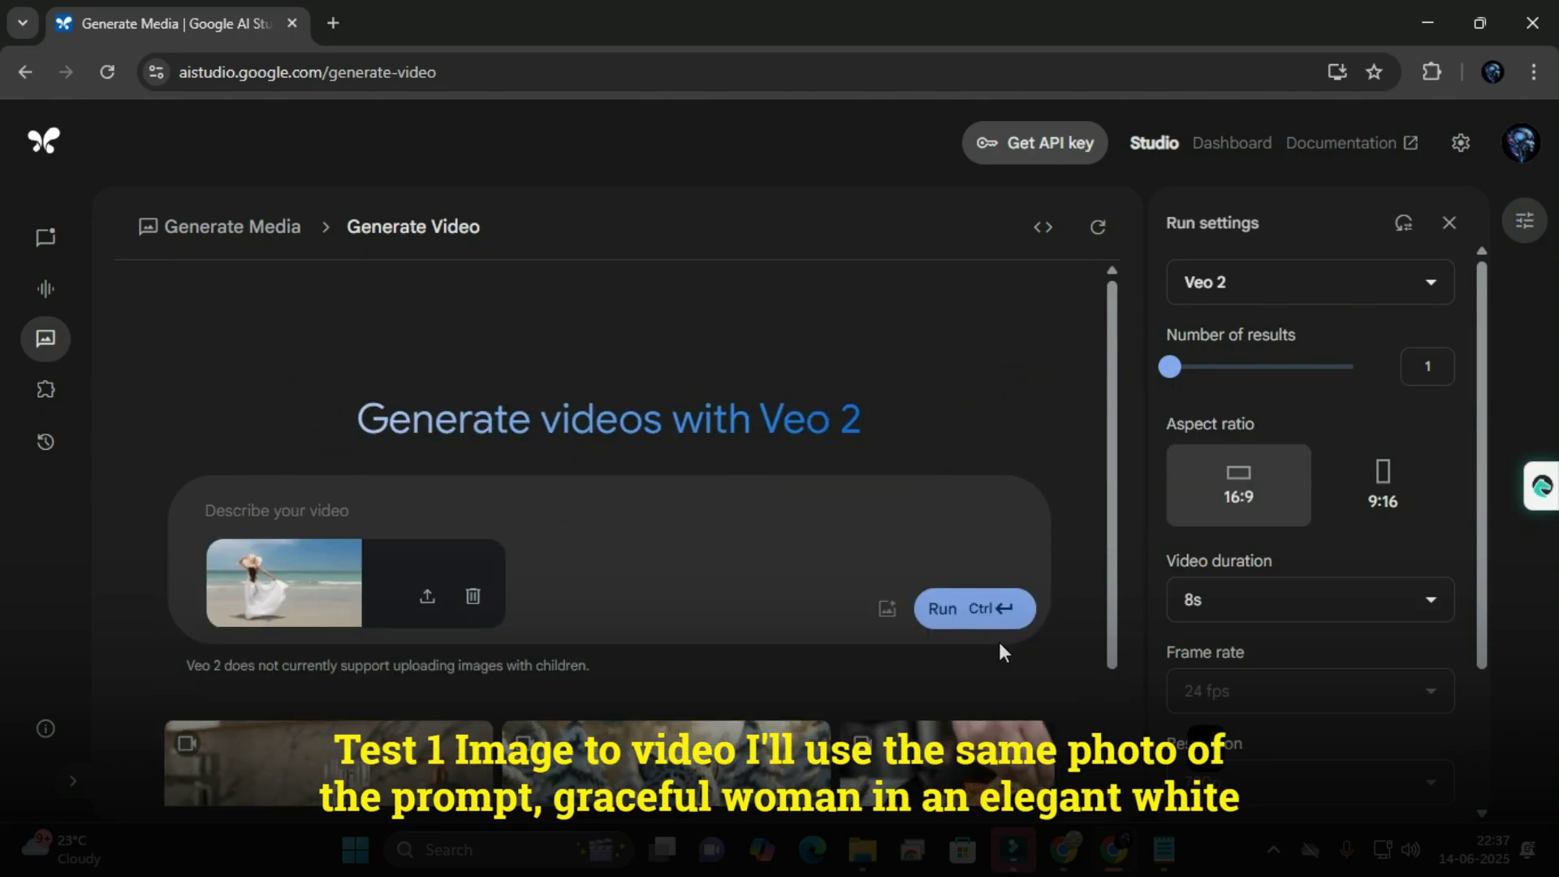
click(352, 514)
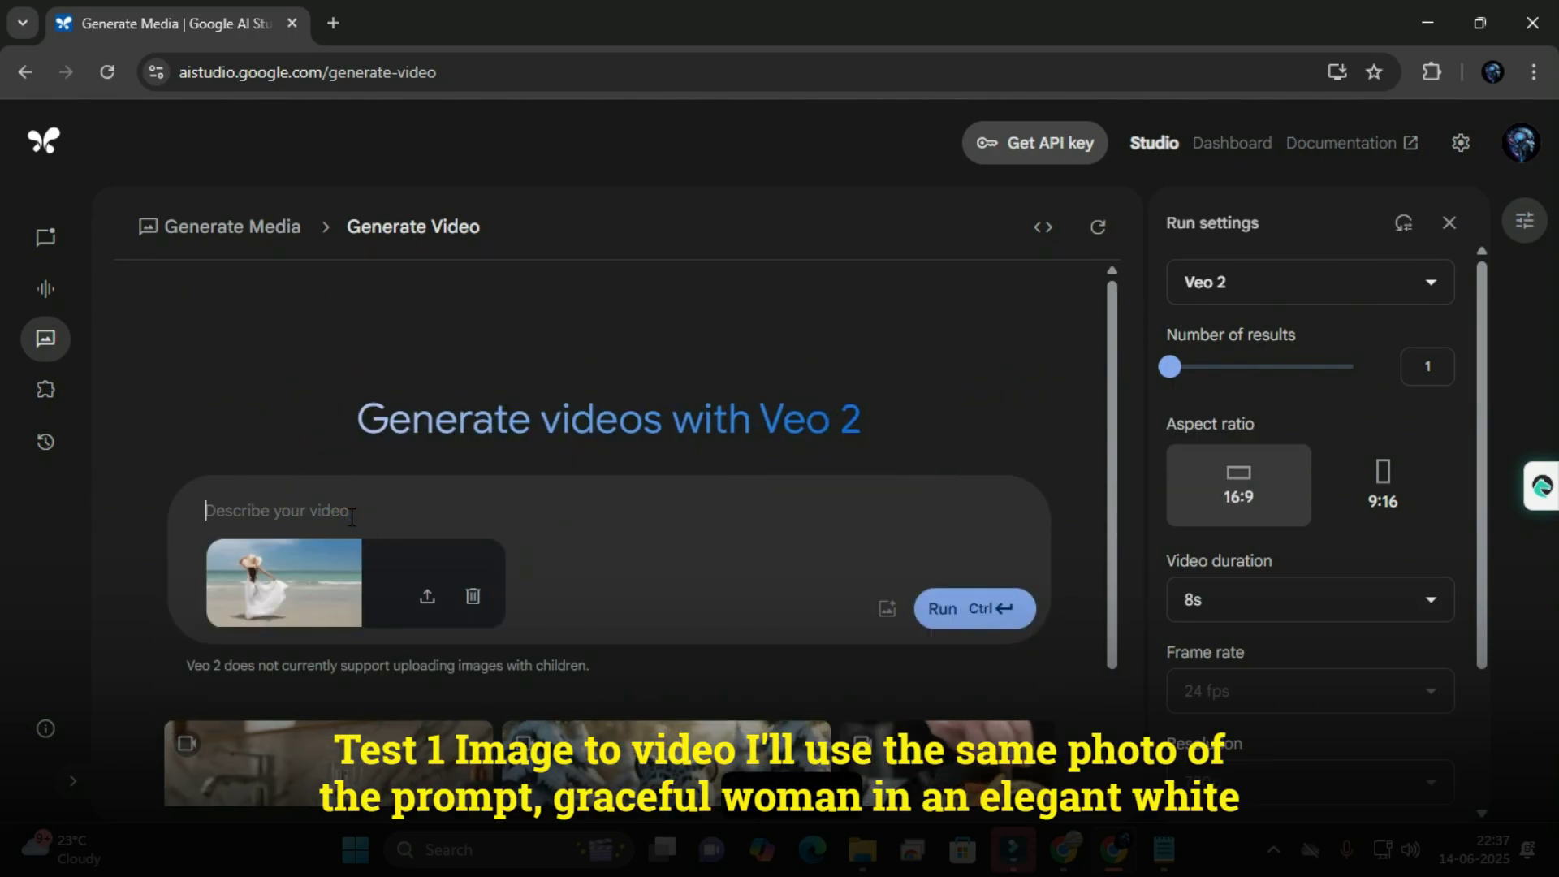
text(A graceful woman in an elegant white flowing dress standing on a pristine beach, viewed from behind. She holds her wide-brimmed straw sun hat with her left hand while her right hand gently lifts the hem of her long white dress that billows softly in the ocean breeze. Her long hair cascades down her back as she gazes toward the turquoise ocean horizon.)
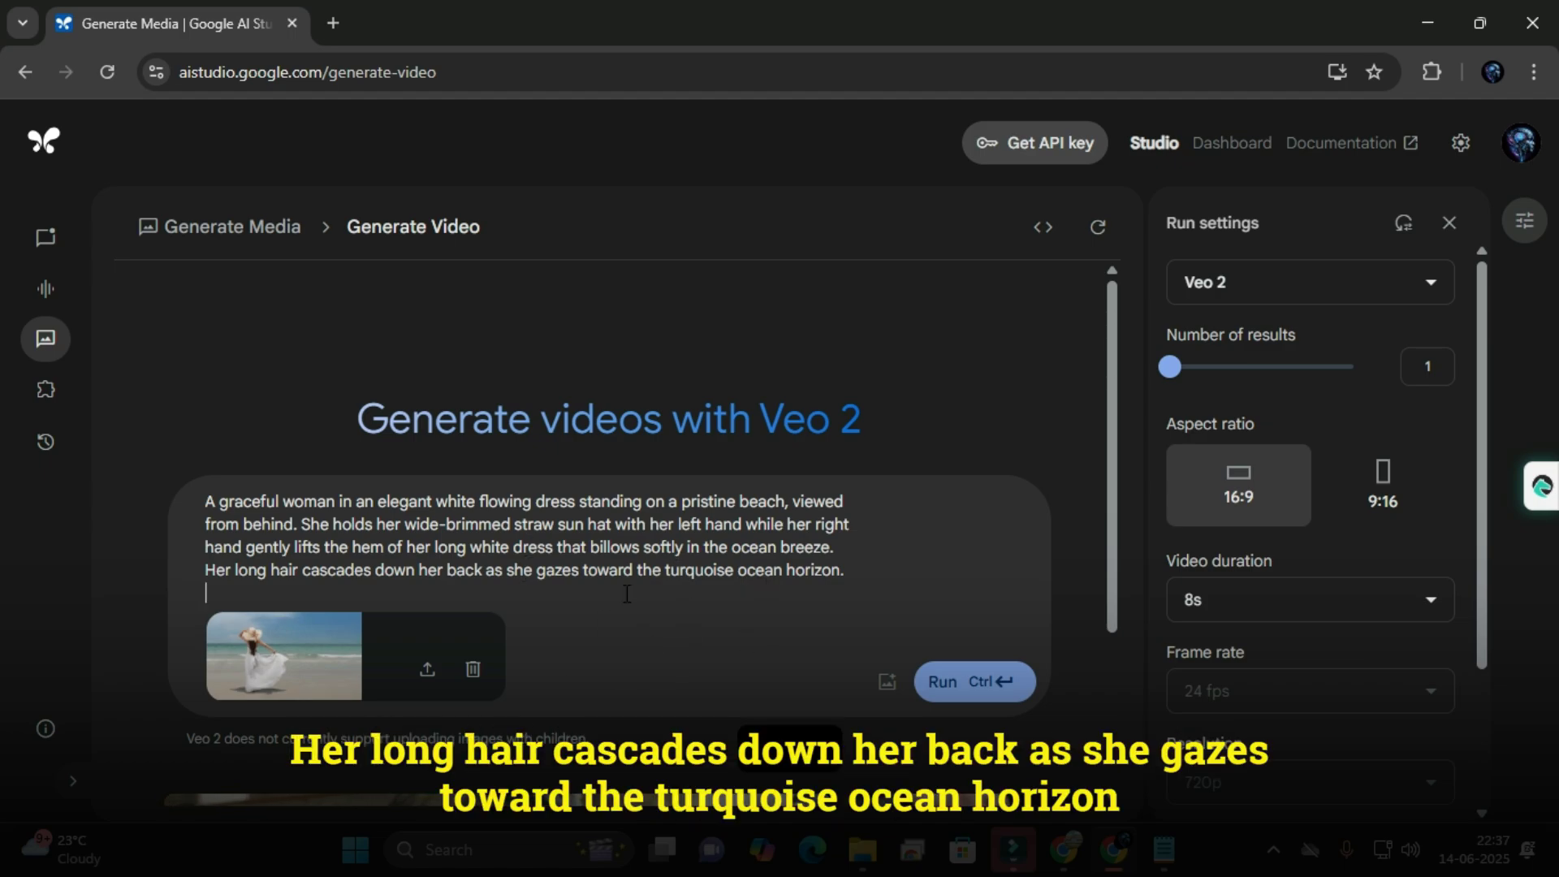
click(947, 686)
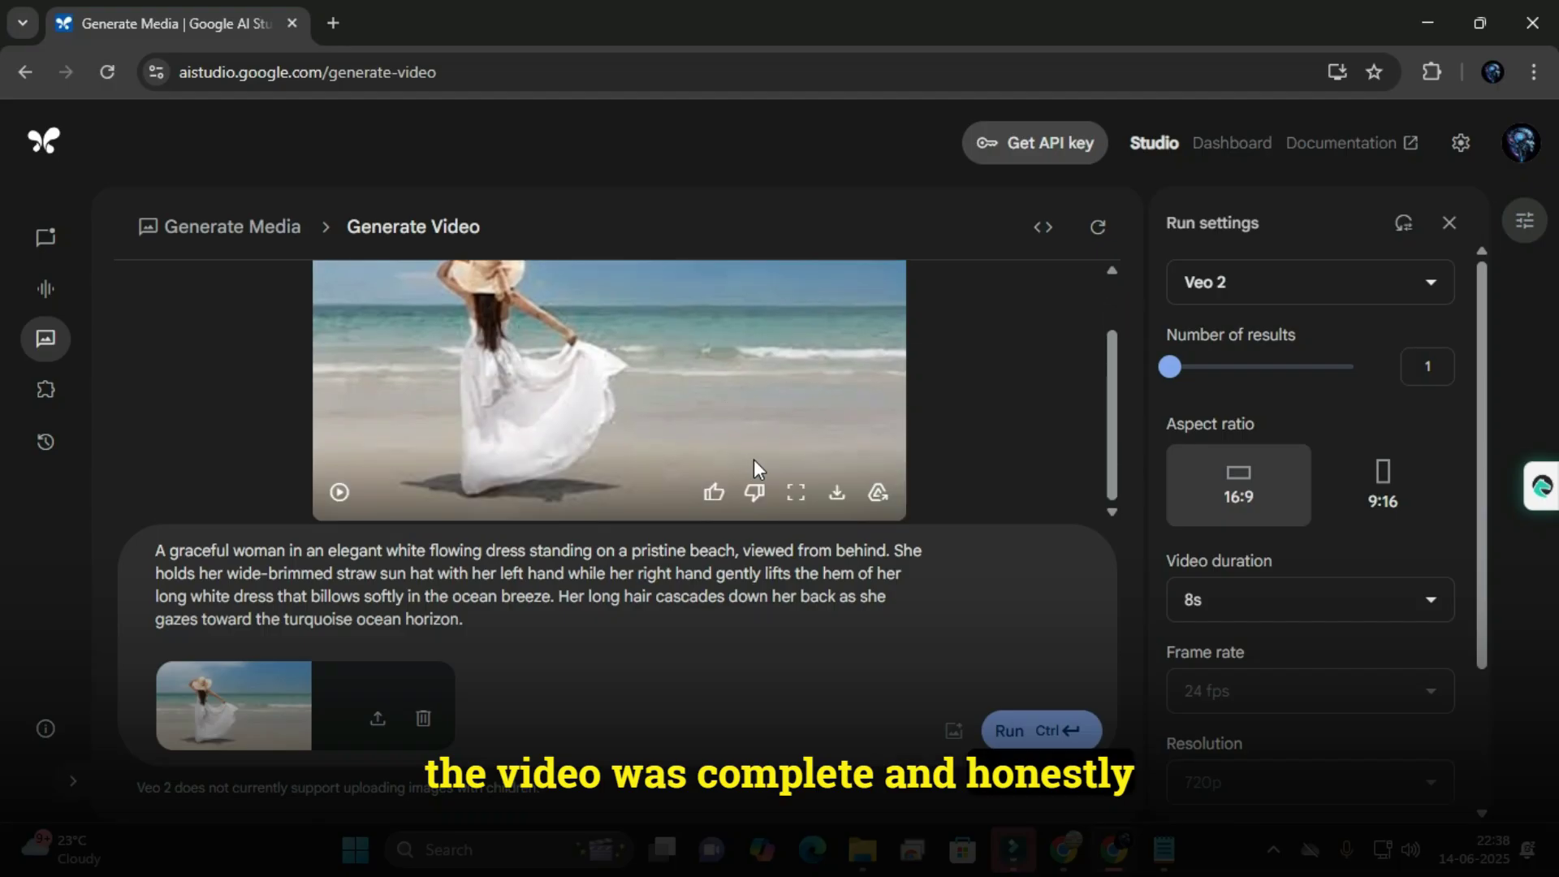
- Play the generated beach video in the enlarged view, download it as an MP4, and close the view
click(796, 493)
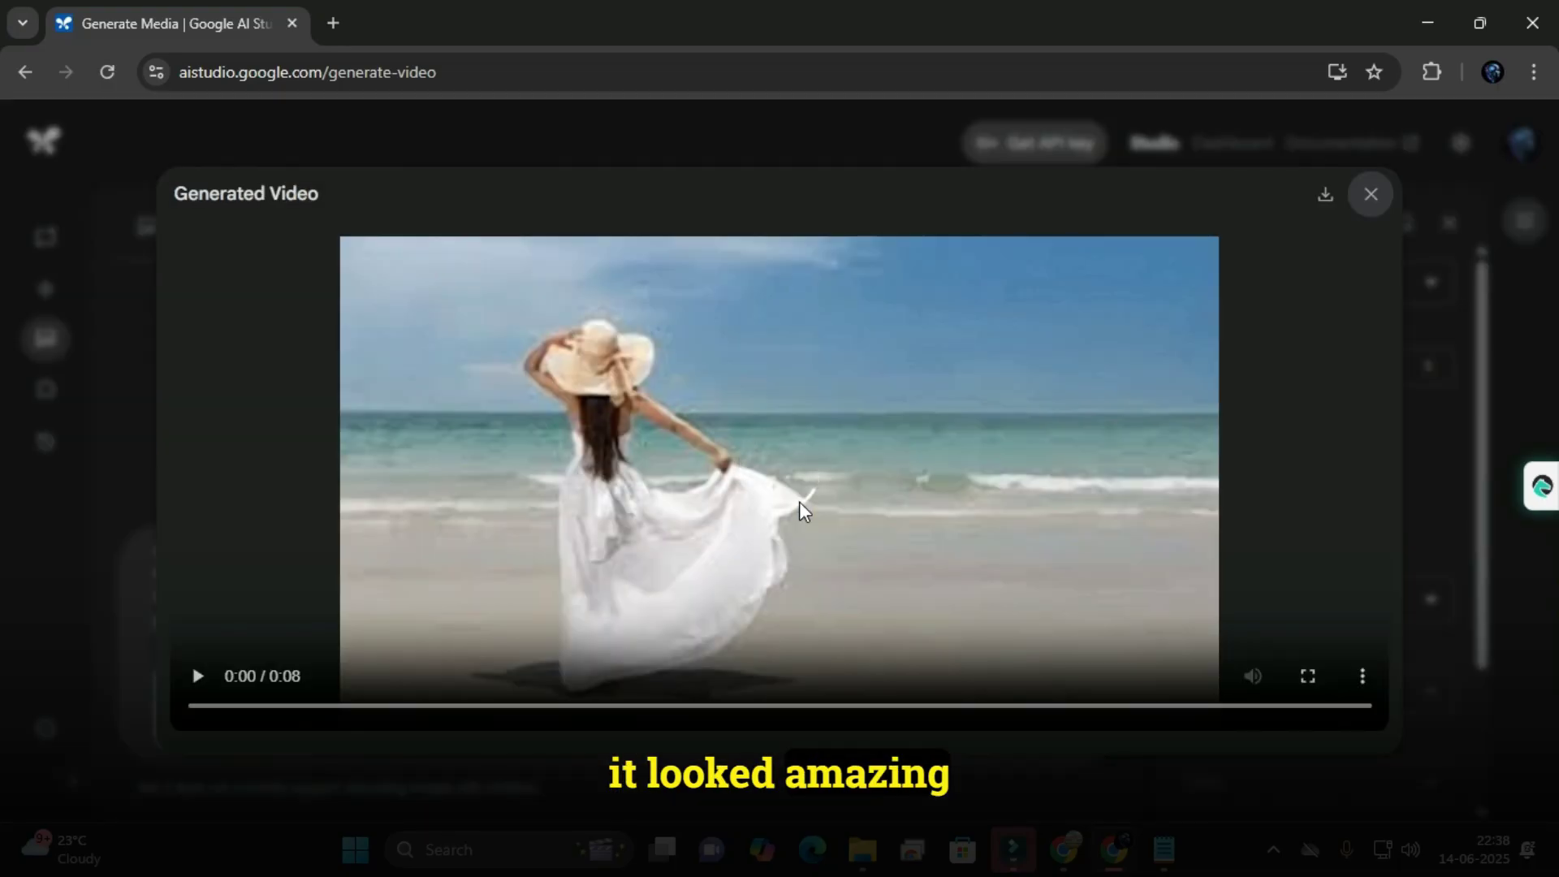
click(197, 676)
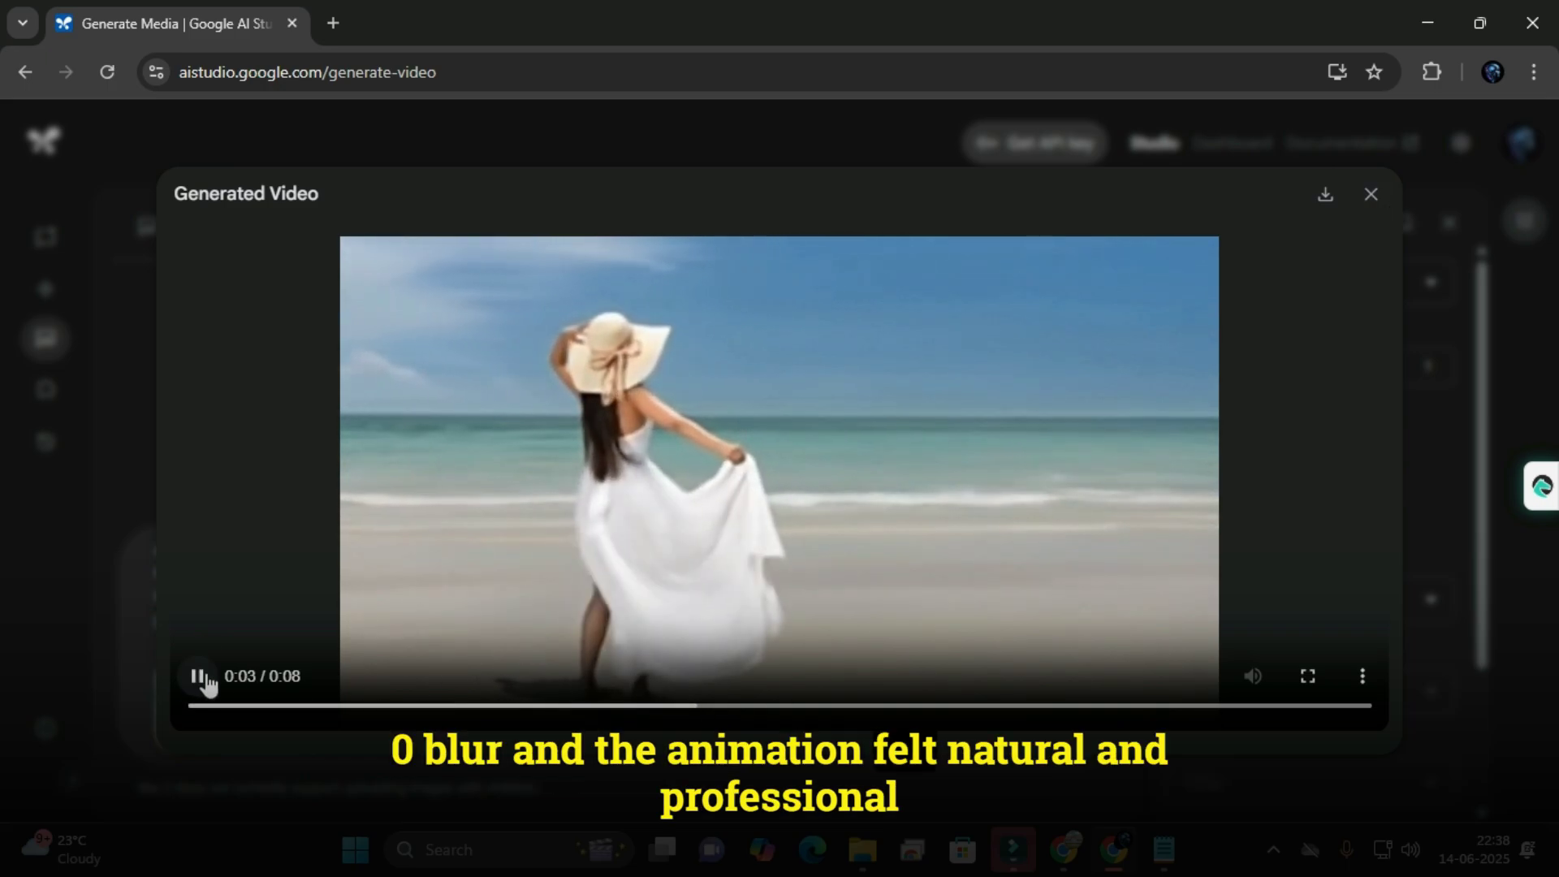
click(1360, 677)
click(1320, 573)
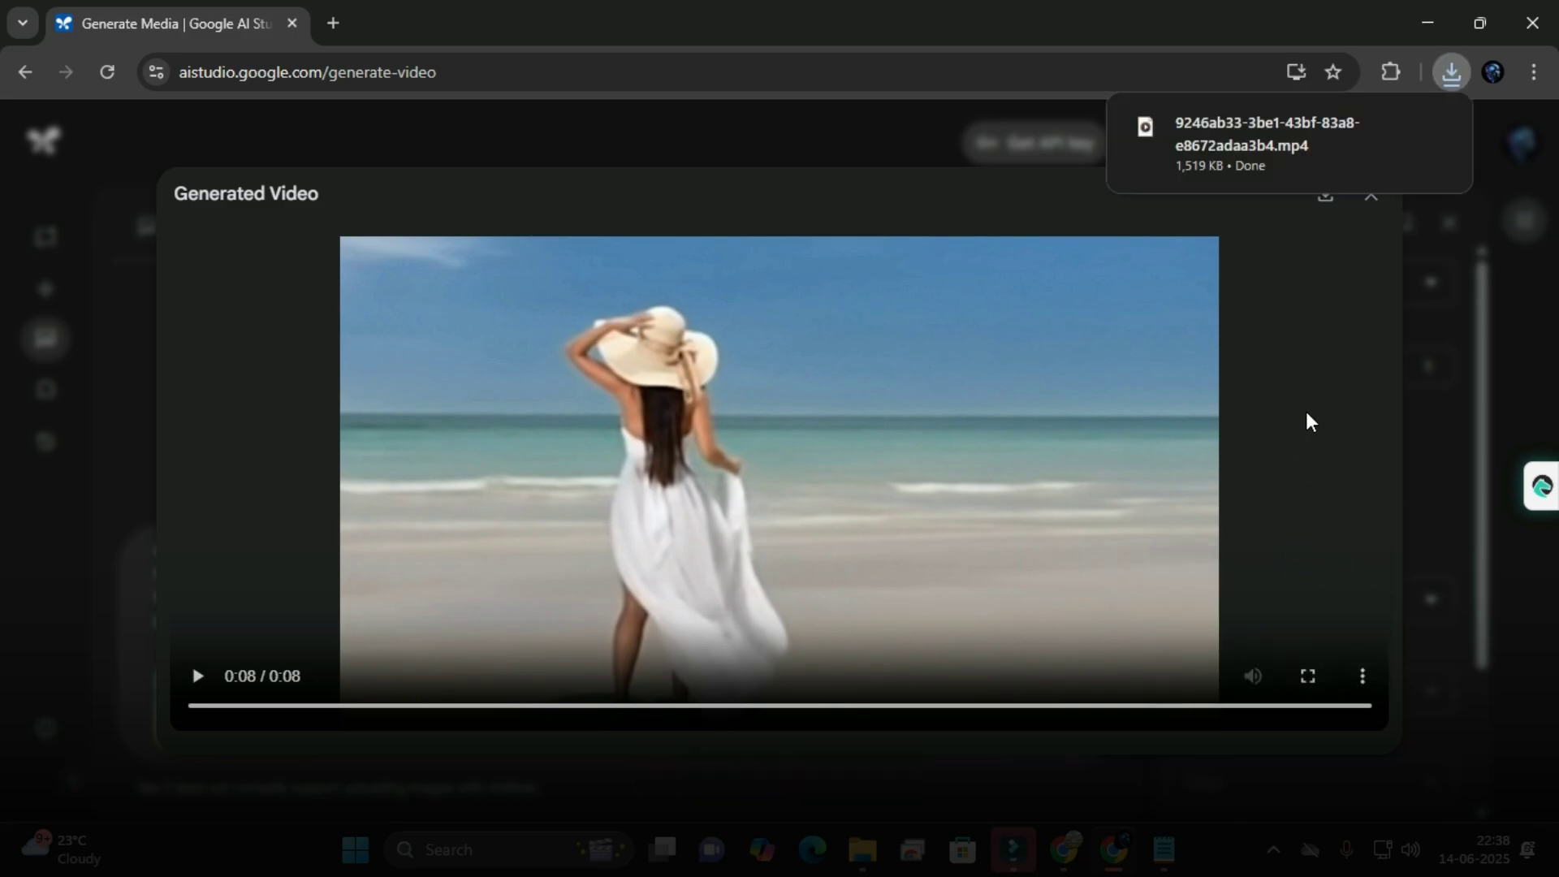
click(1371, 196)
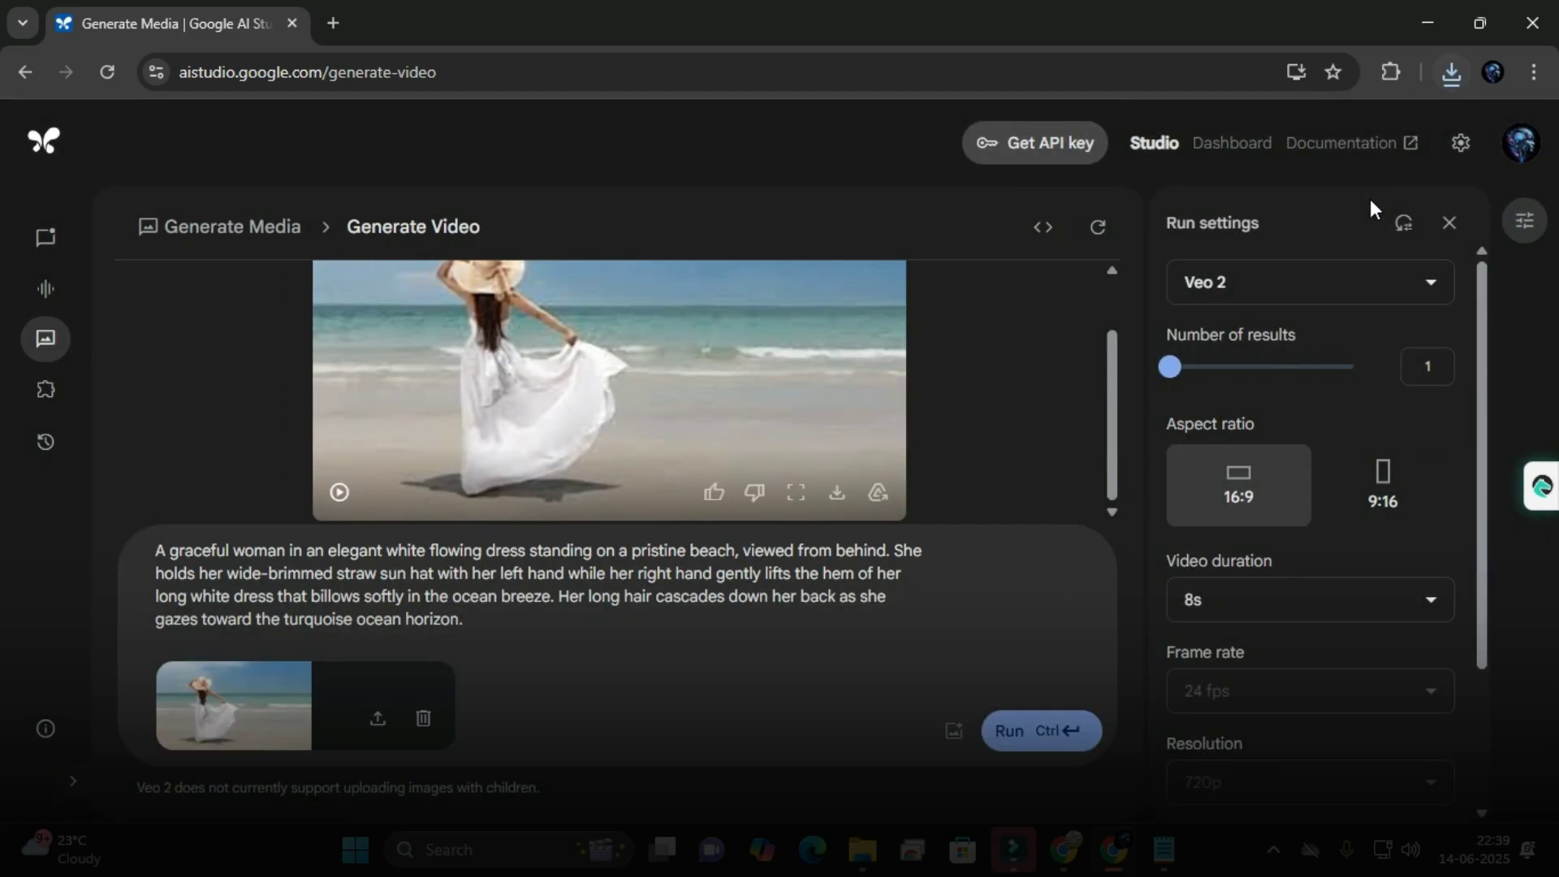
- Remove the beach photo, replace the prompt with the "A bright yellow Lamborghini sports car in dynamic motion" text, and generate the video
click(423, 718)
drag(460, 753, 116, 637)
key(ctrl+v)
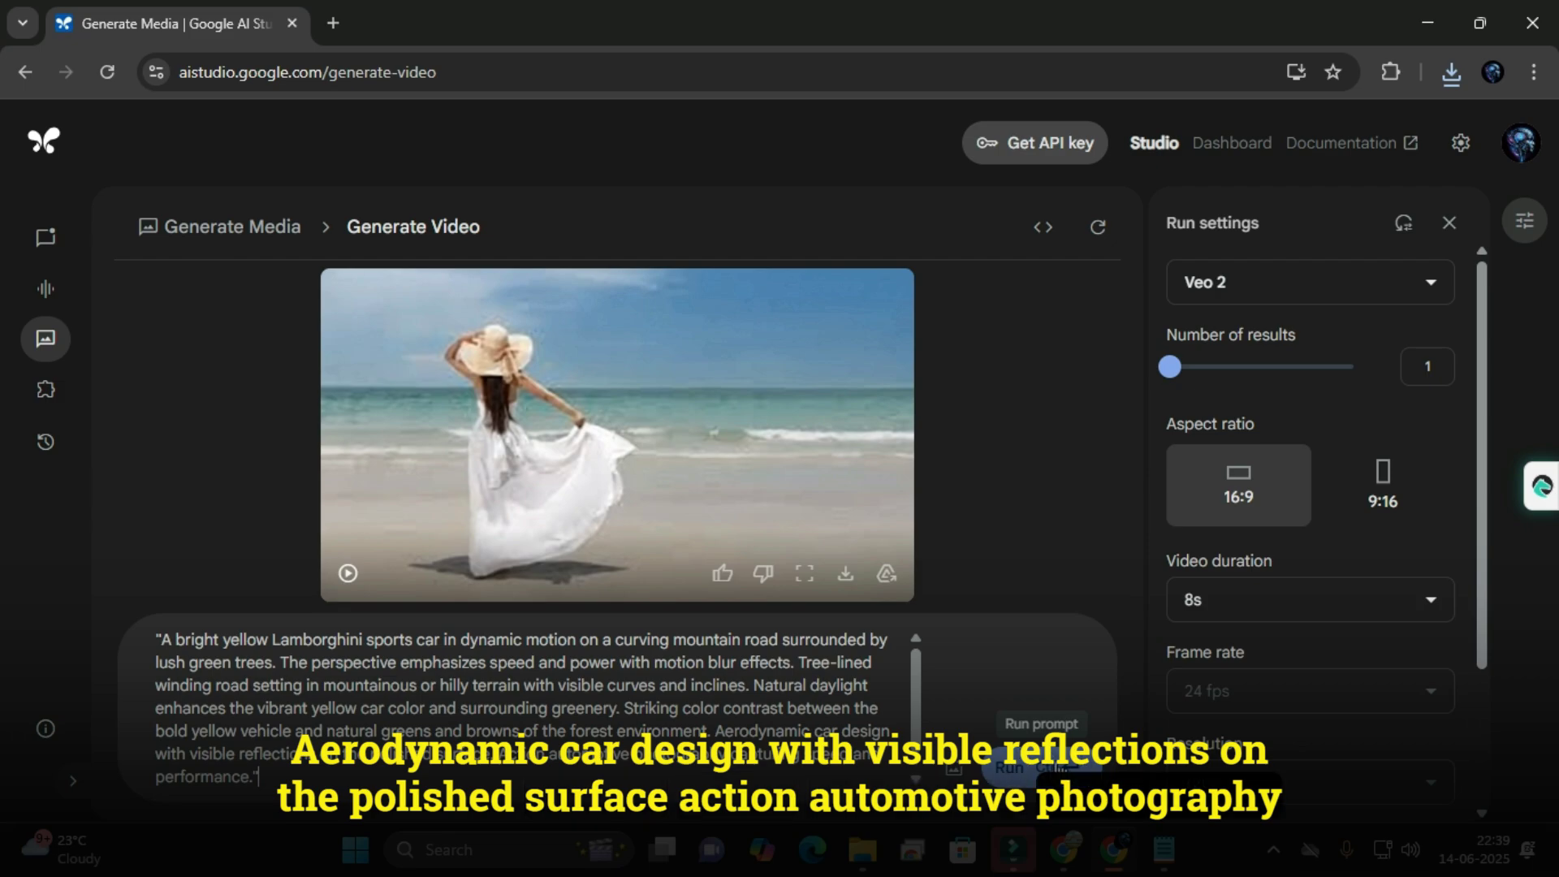
click(1043, 768)
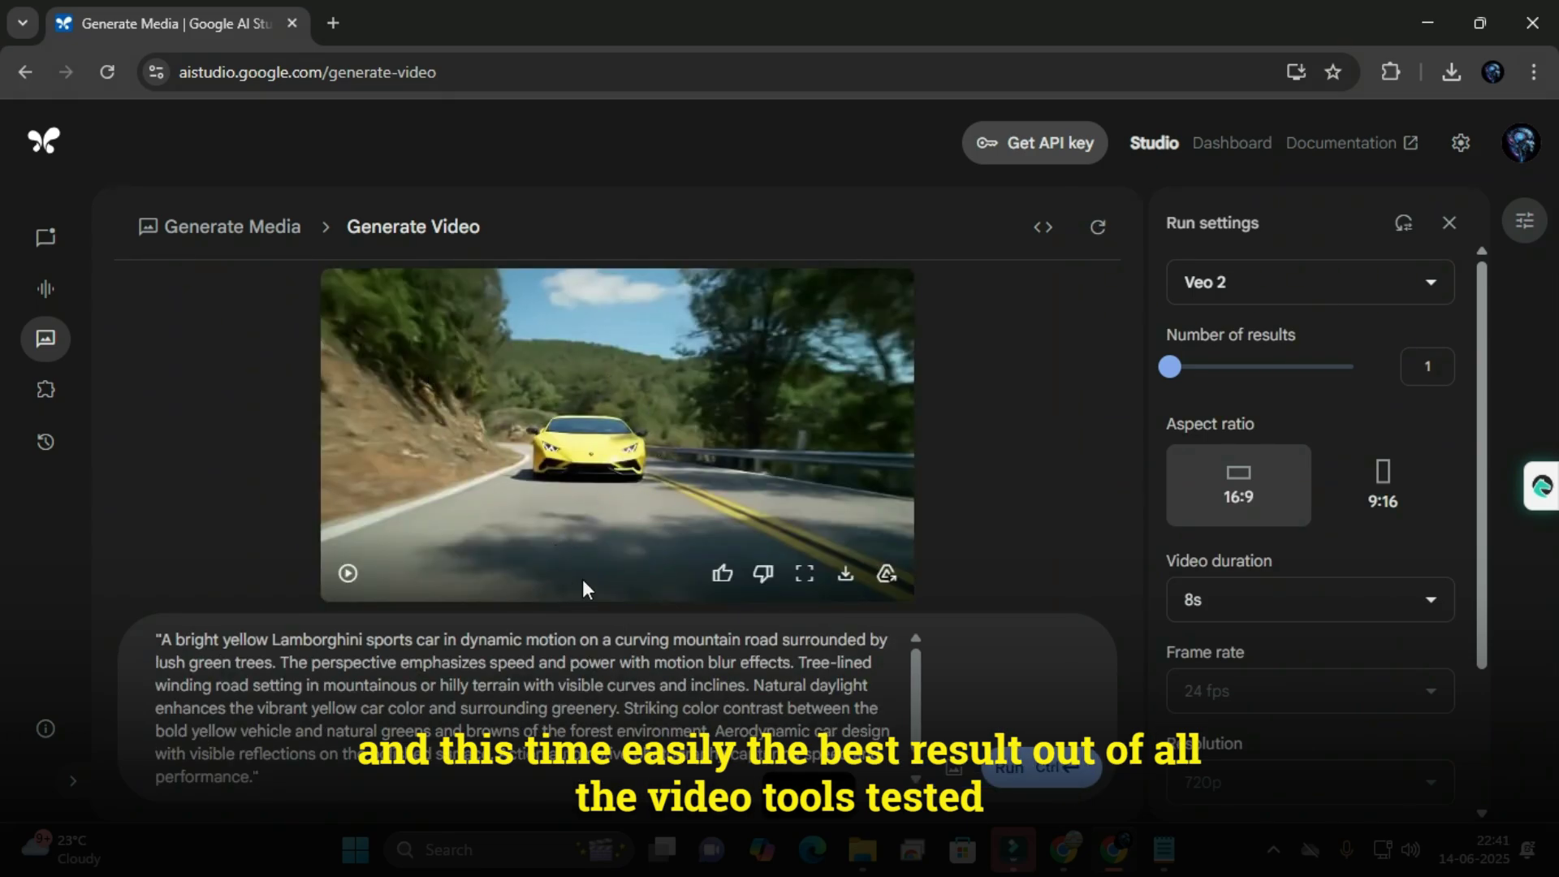
- Play the generated Lamborghini video in the enlarged view and download it
click(805, 574)
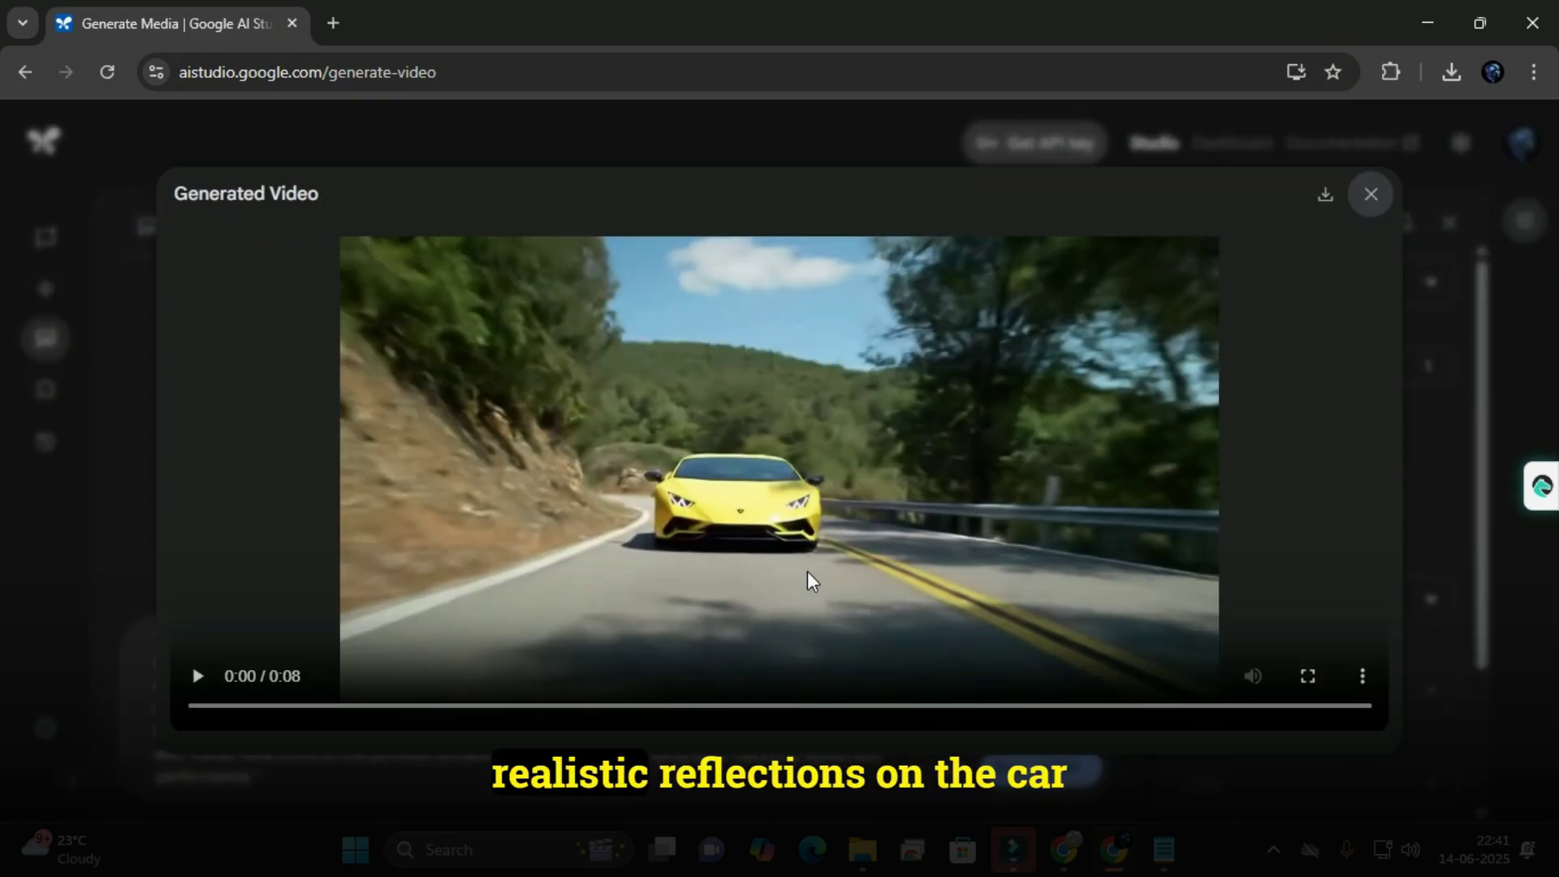
click(198, 679)
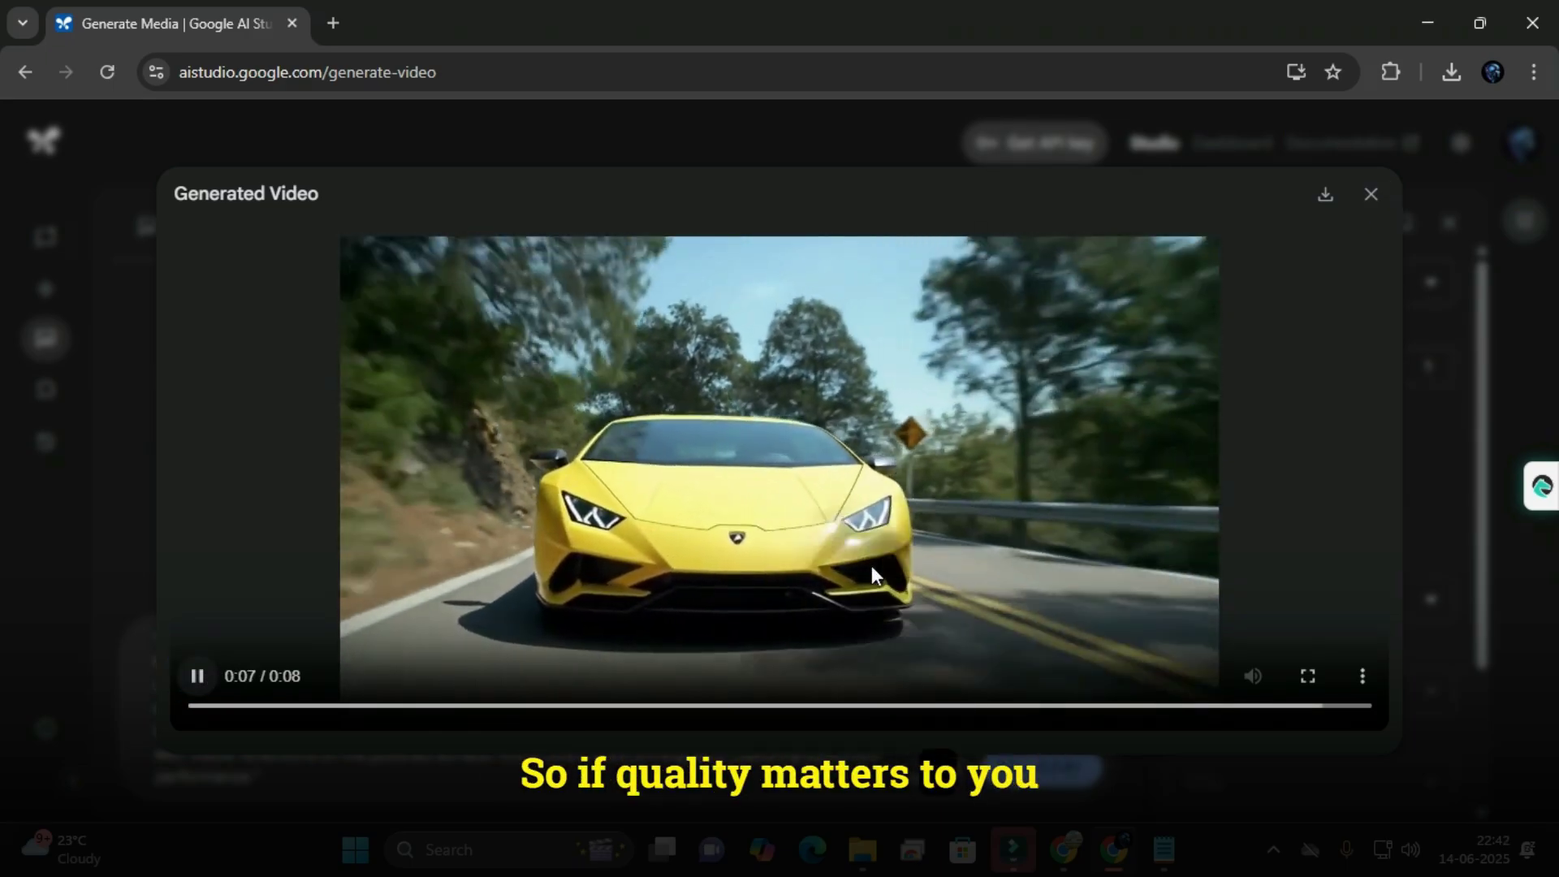
click(1361, 679)
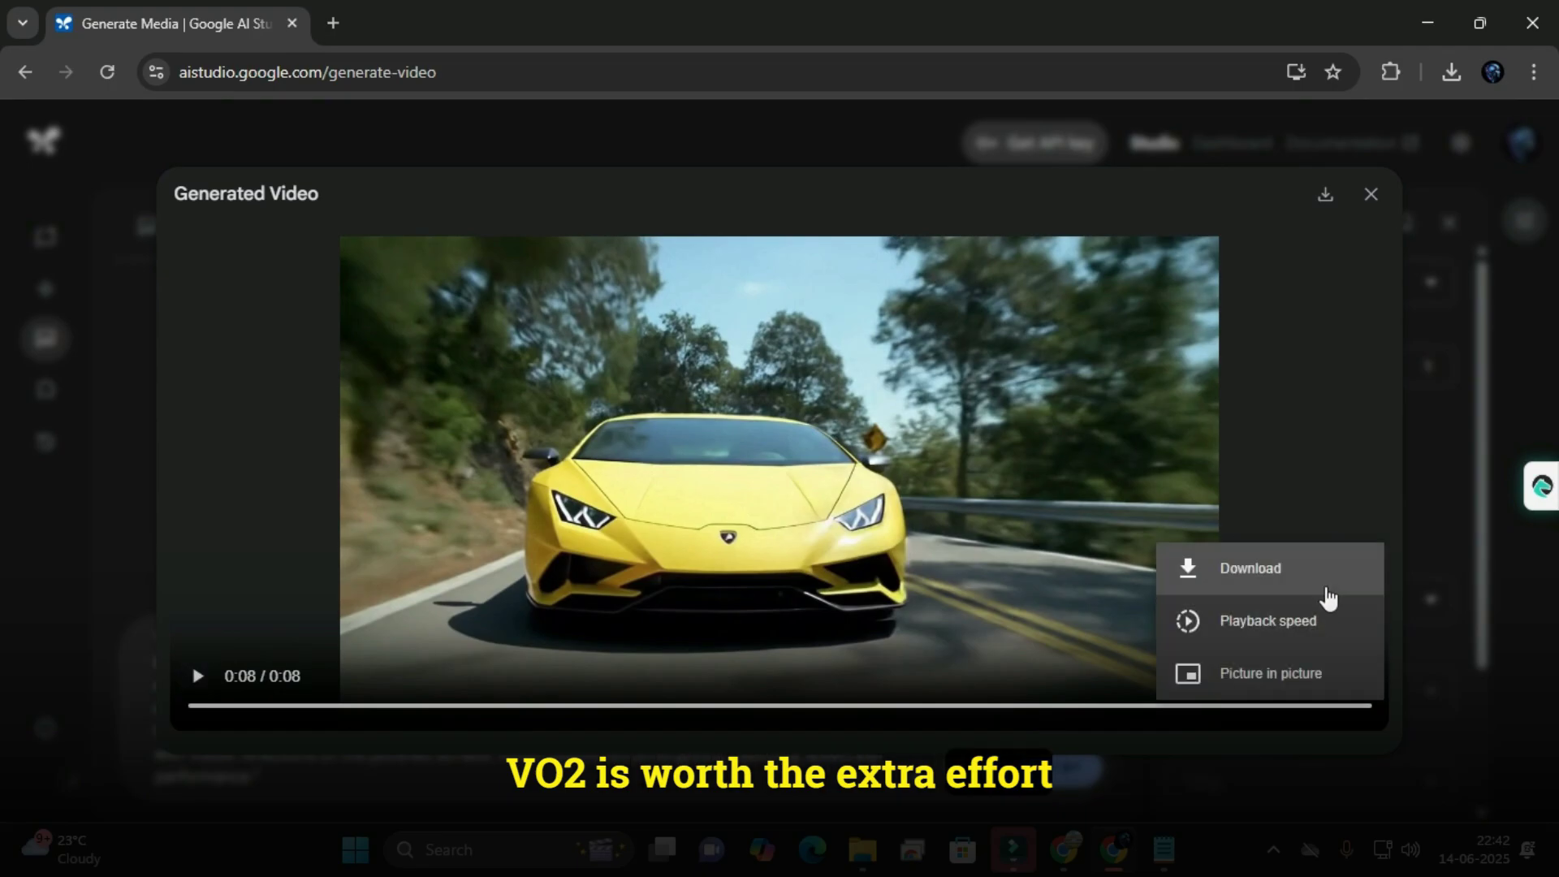
click(1320, 579)
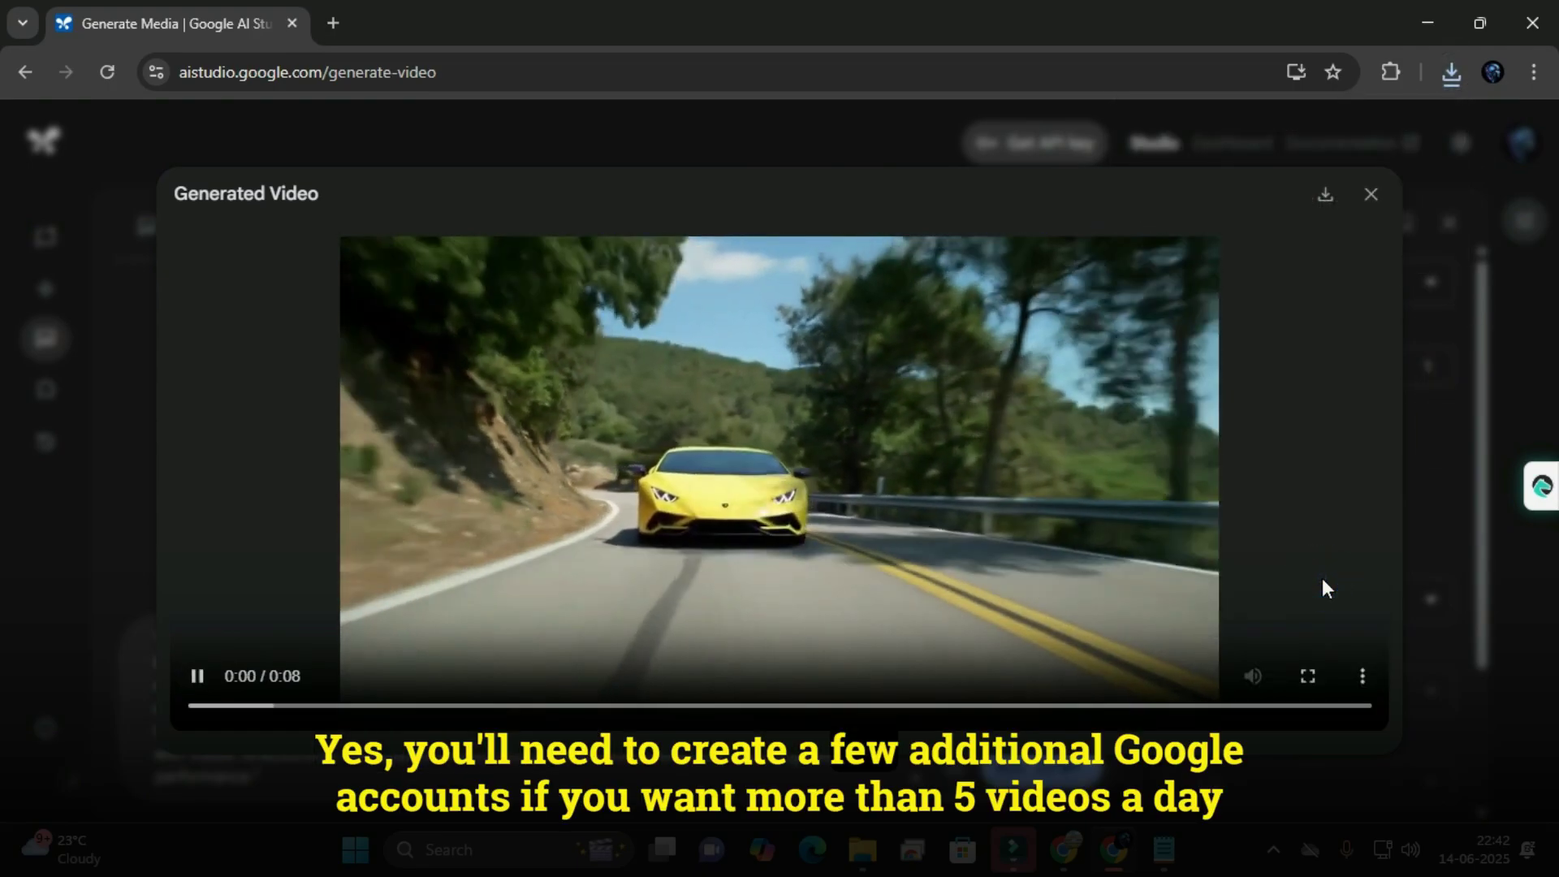
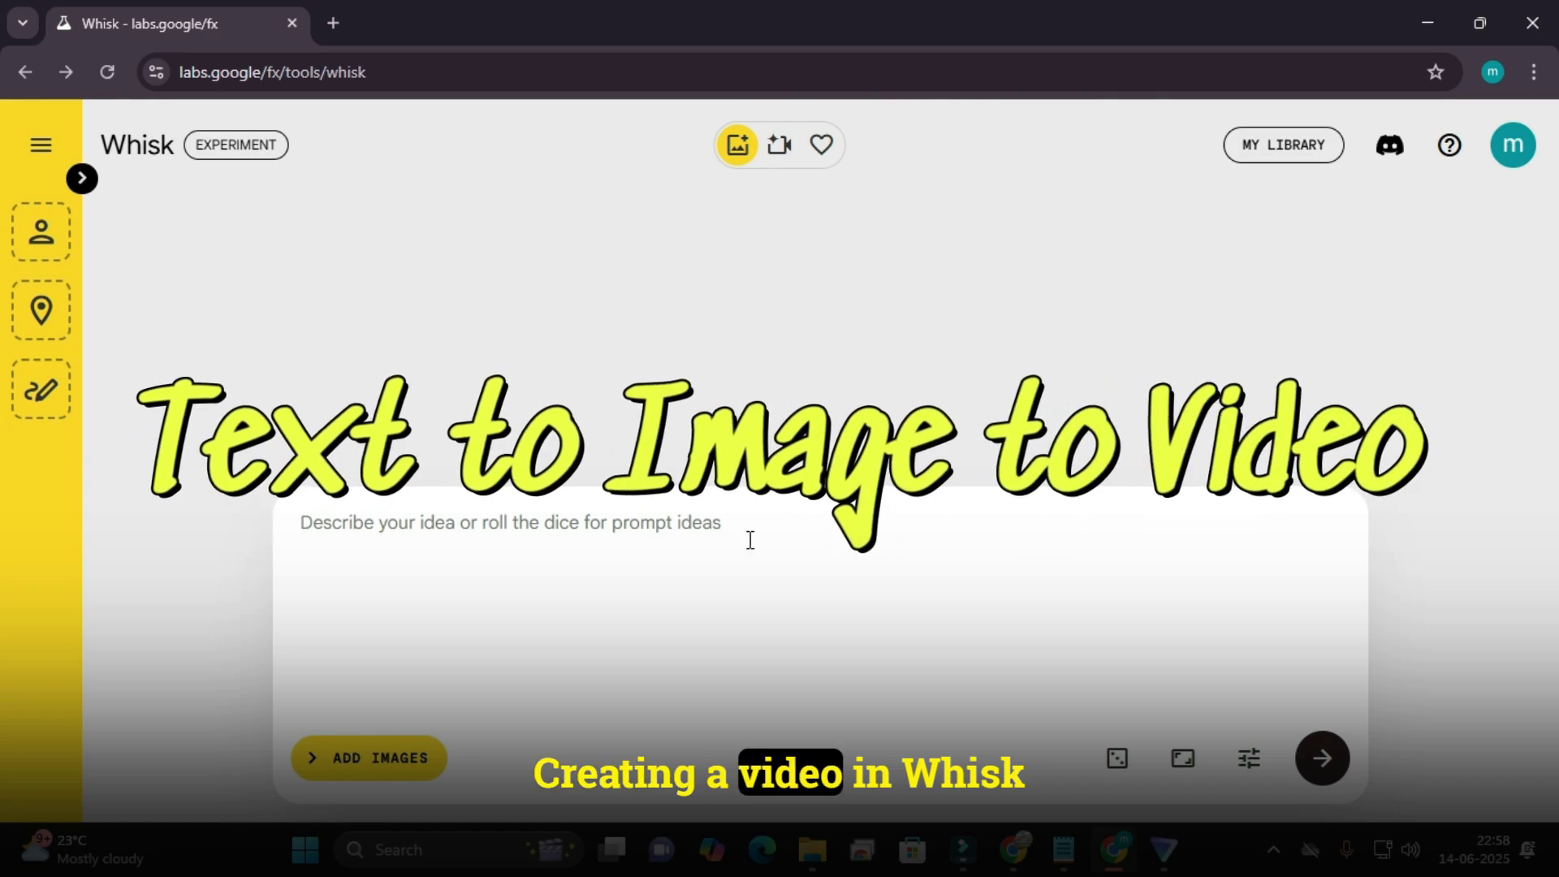
- Switch to Whisk and generate images from the "A bright yellow Lamborghini sports car in dynamic motion" prompt
right_click(414, 571)
click(451, 303)
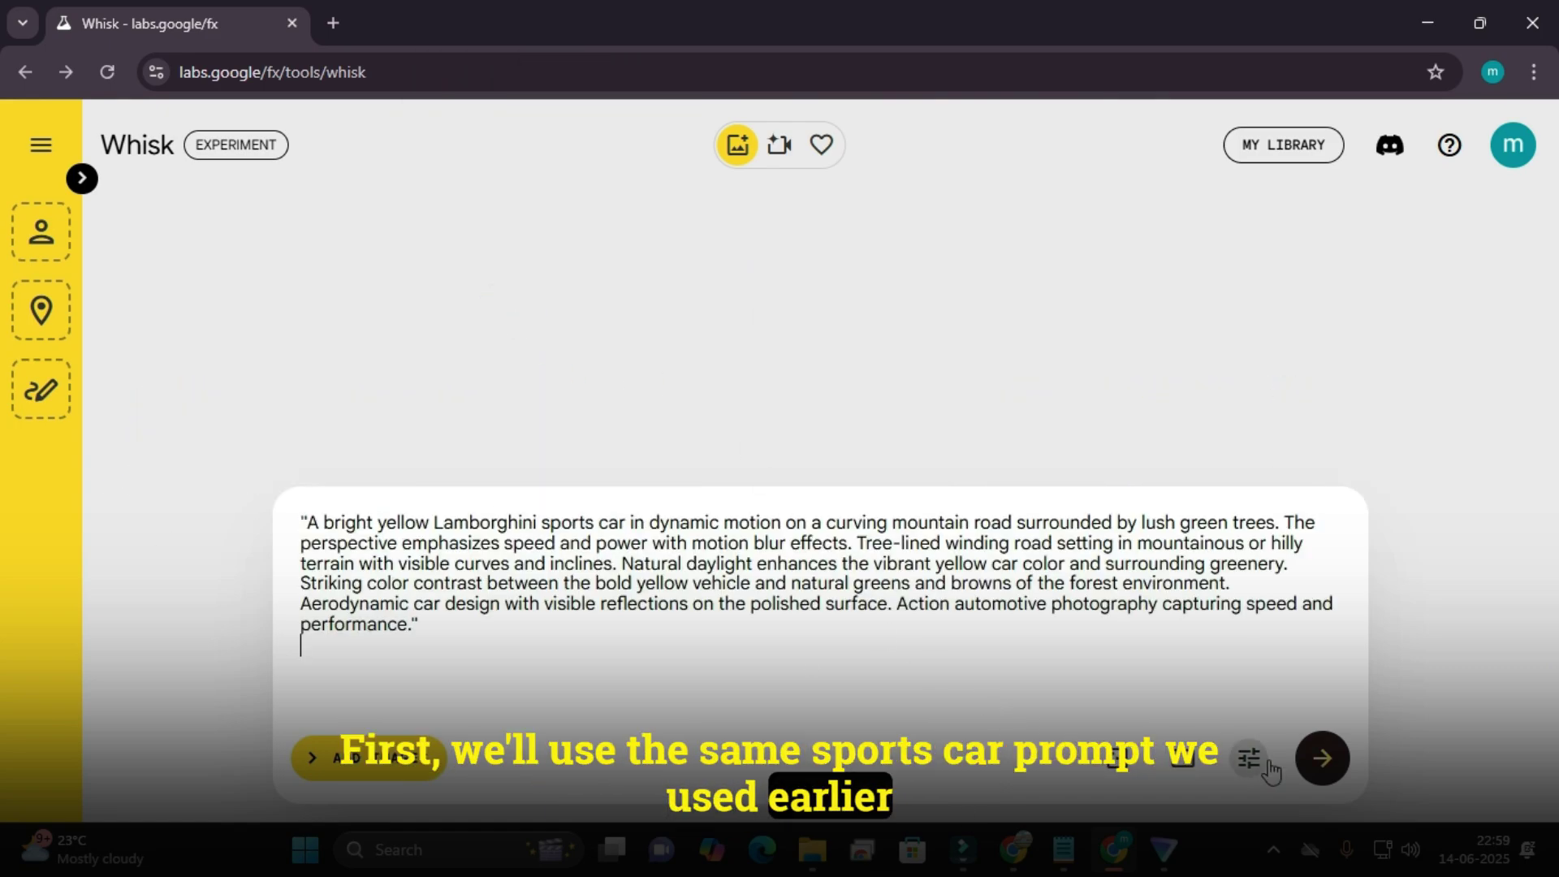
click(1321, 760)
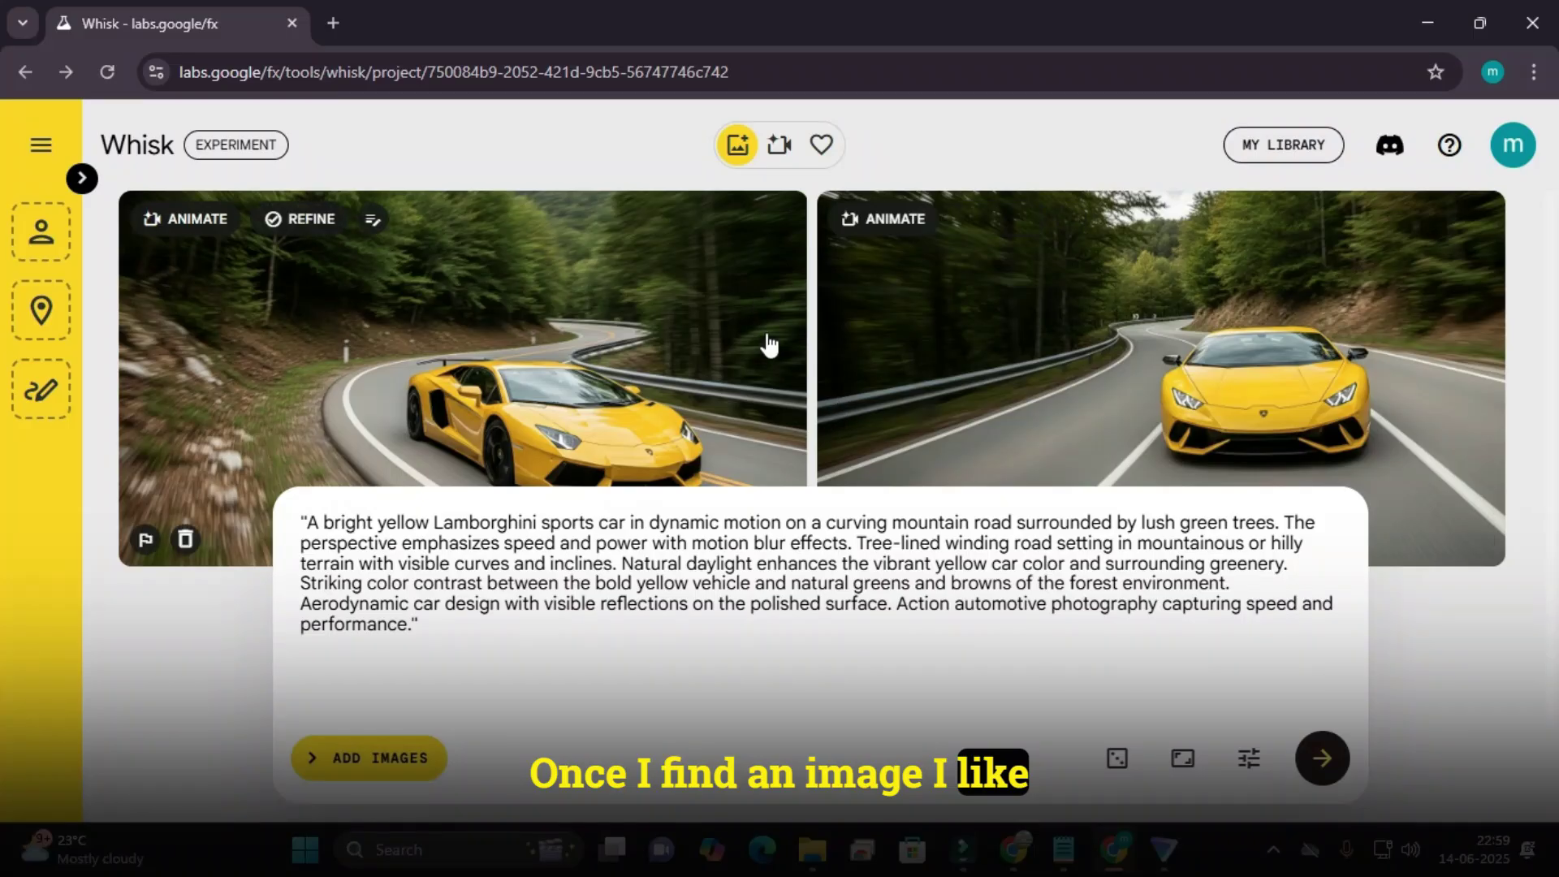
- Animate the first generated Lamborghini image into a video, reusing the same sports car prompt as the animation description
click(192, 221)
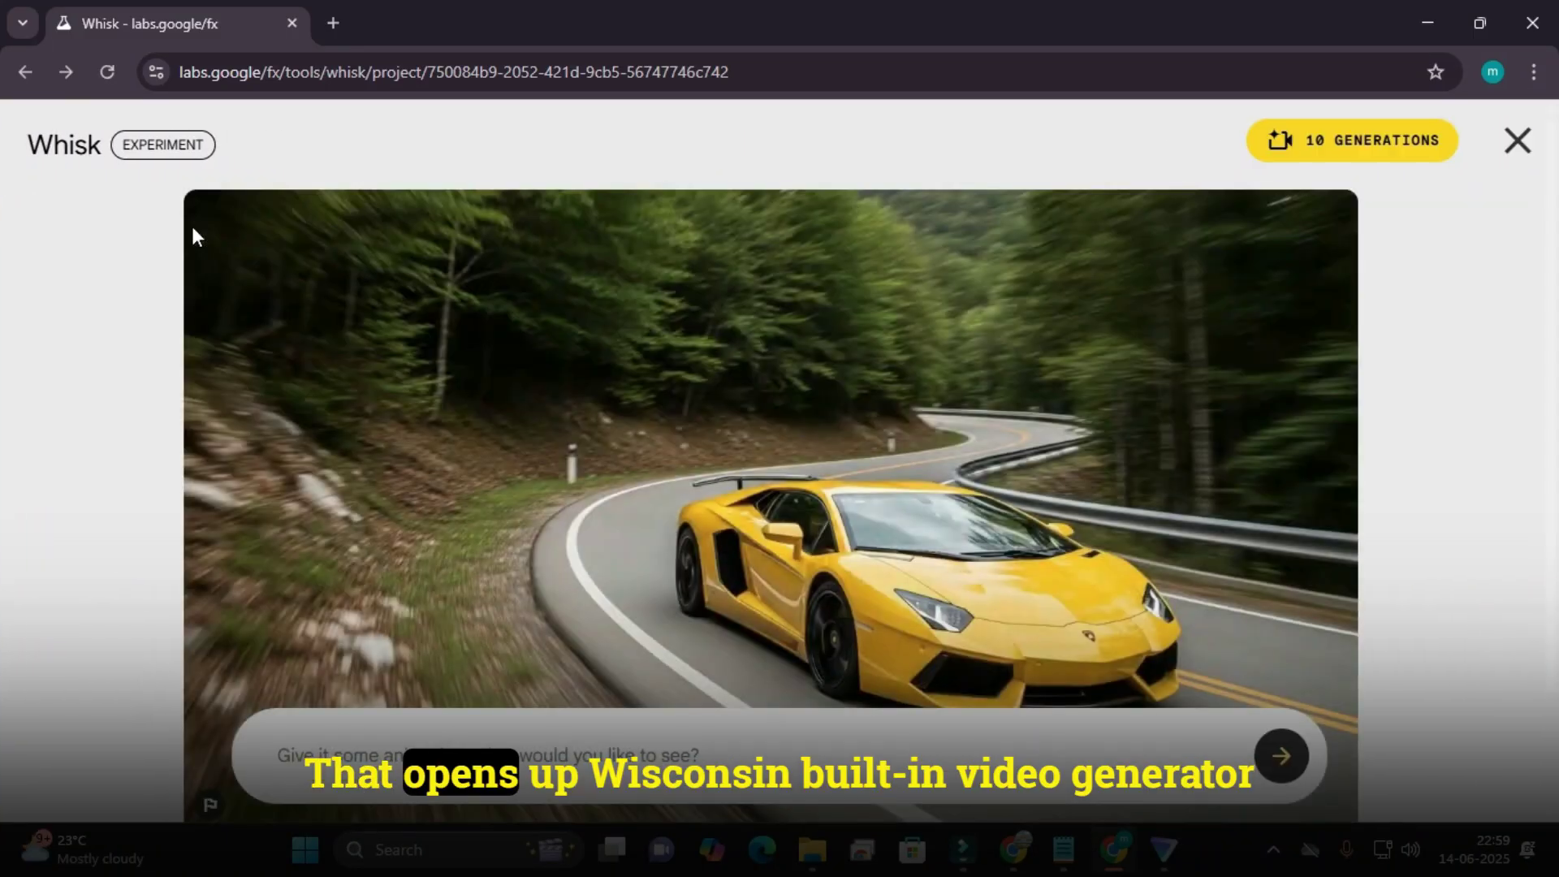
key(ctrl+v)
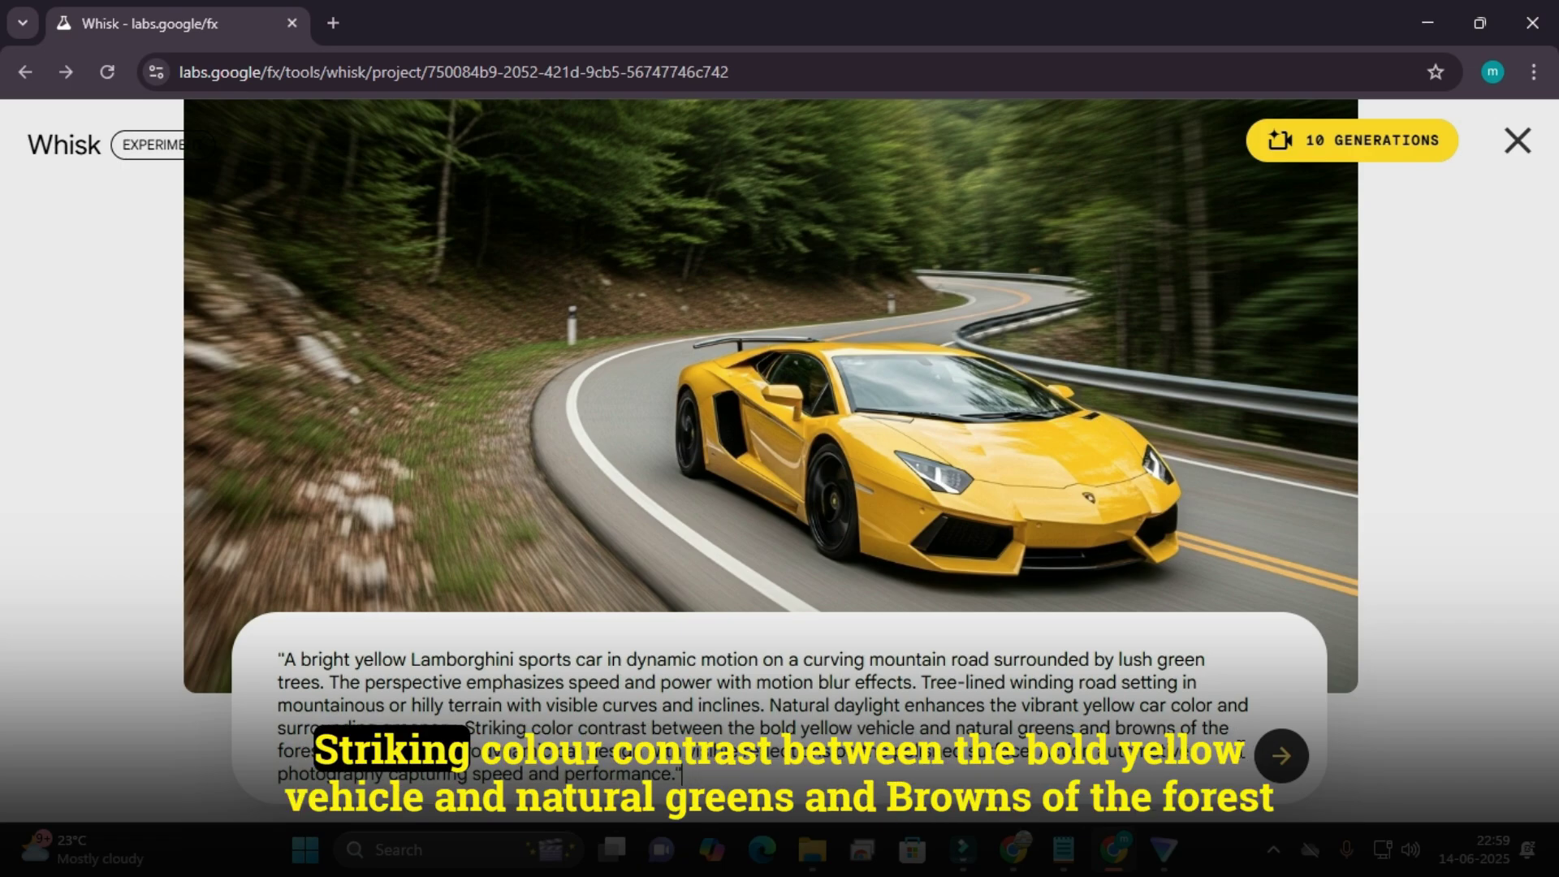
text(")
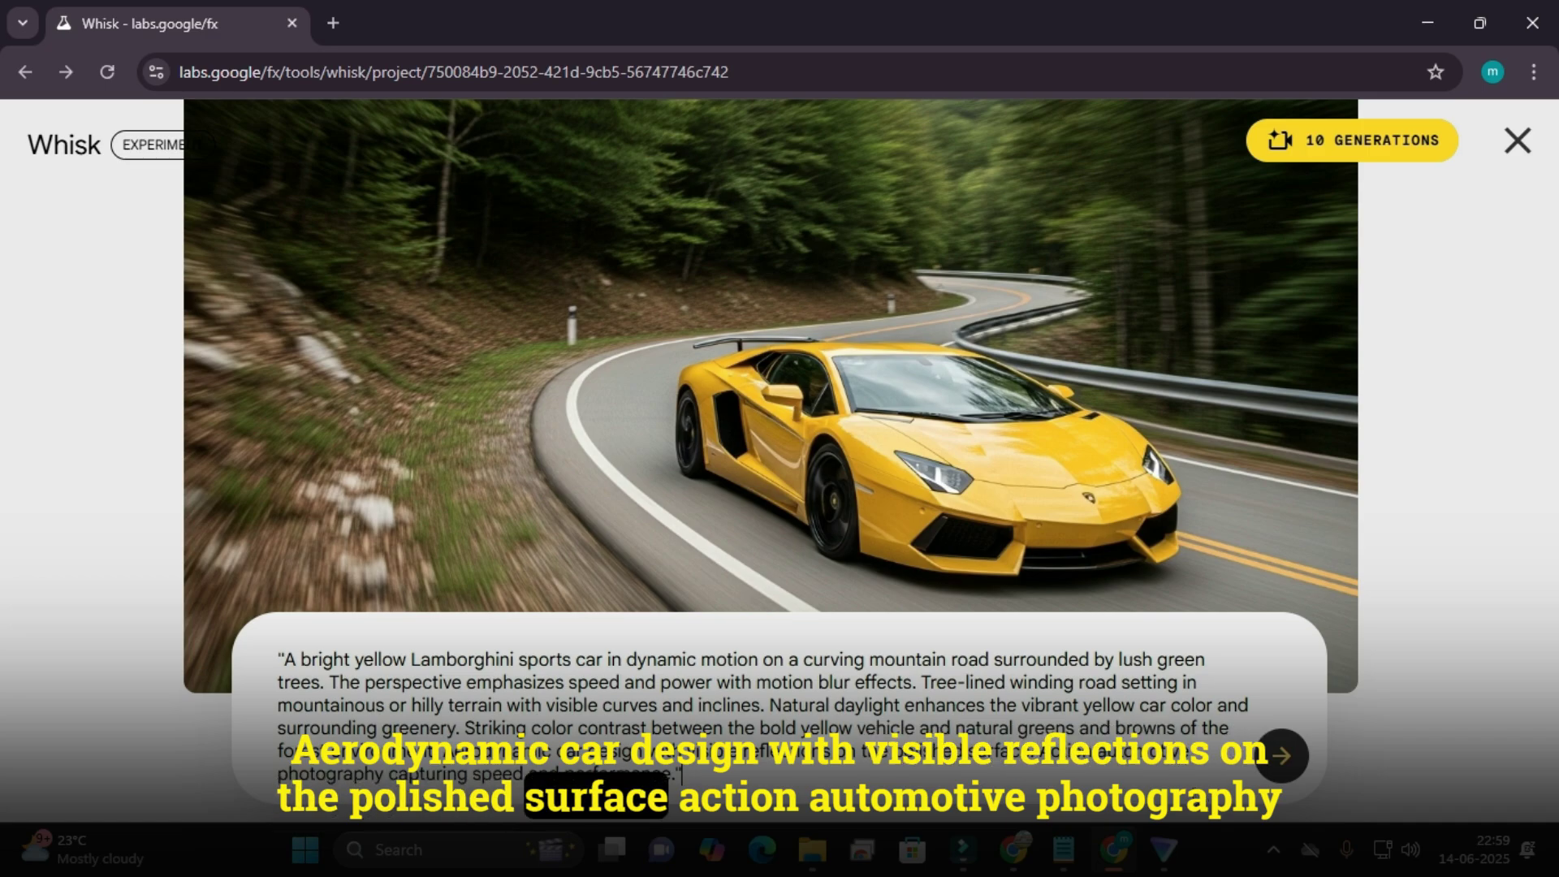
click(1290, 760)
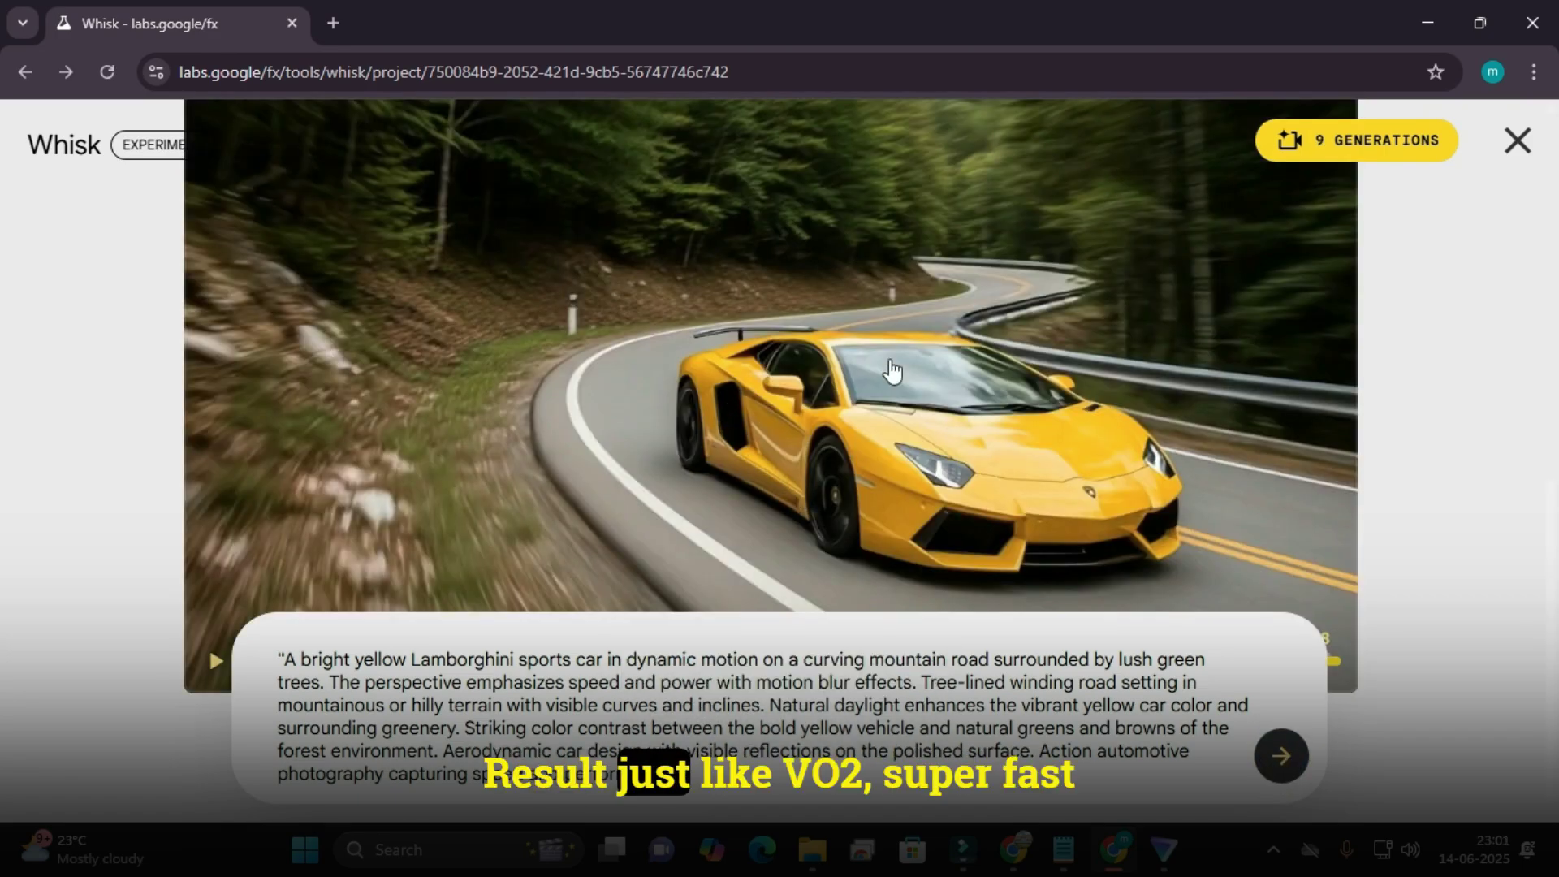
- Play the animated Lamborghini video, view it in full screen, and replay it
click(1167, 538)
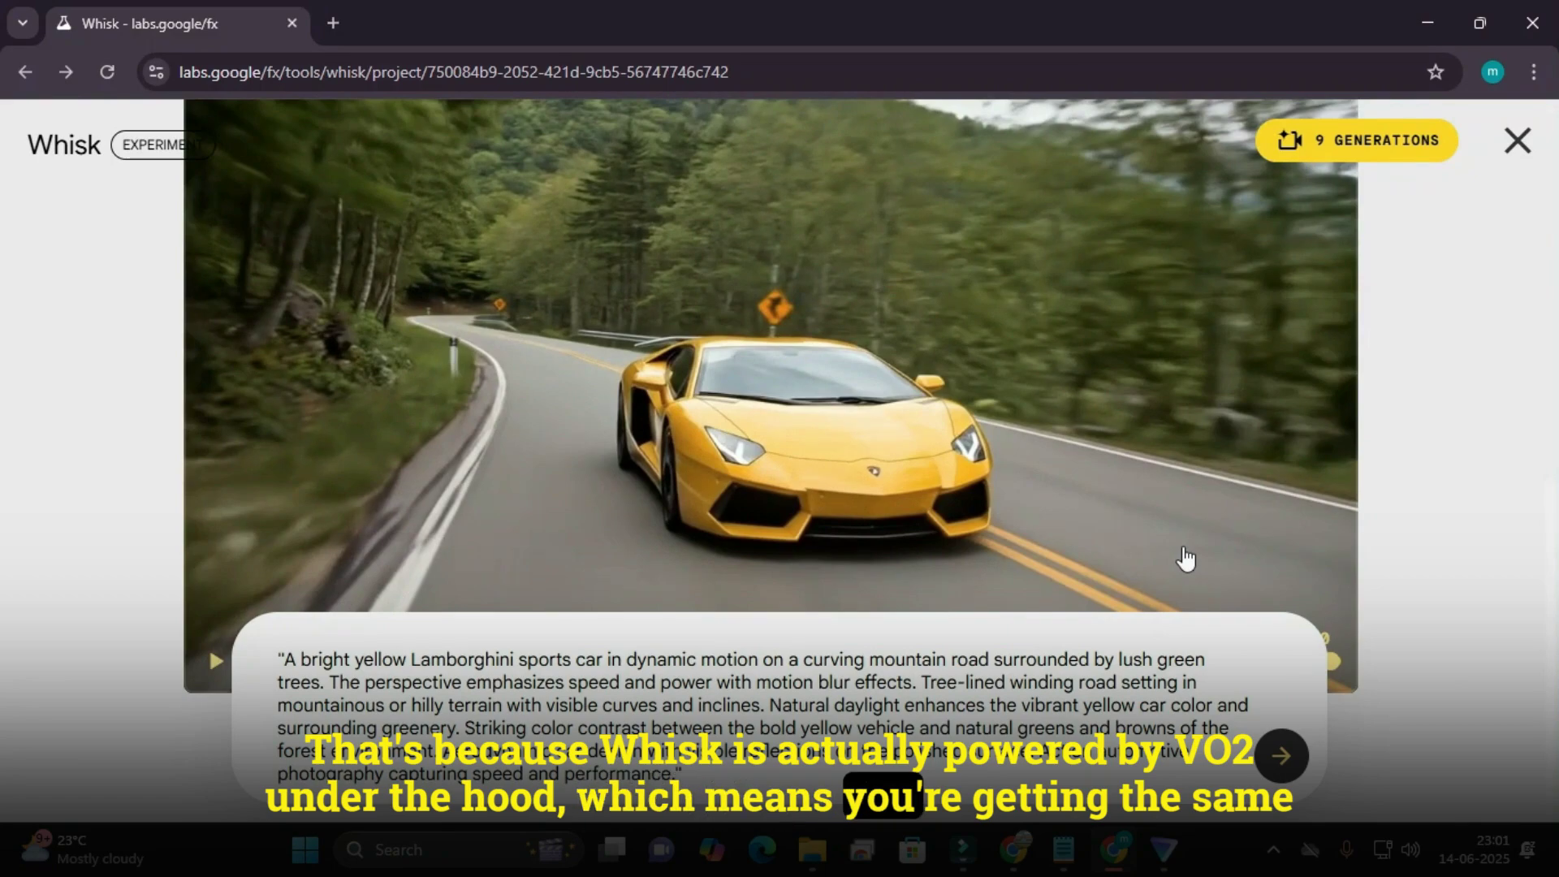
scroll(1348, 661, down, 4)
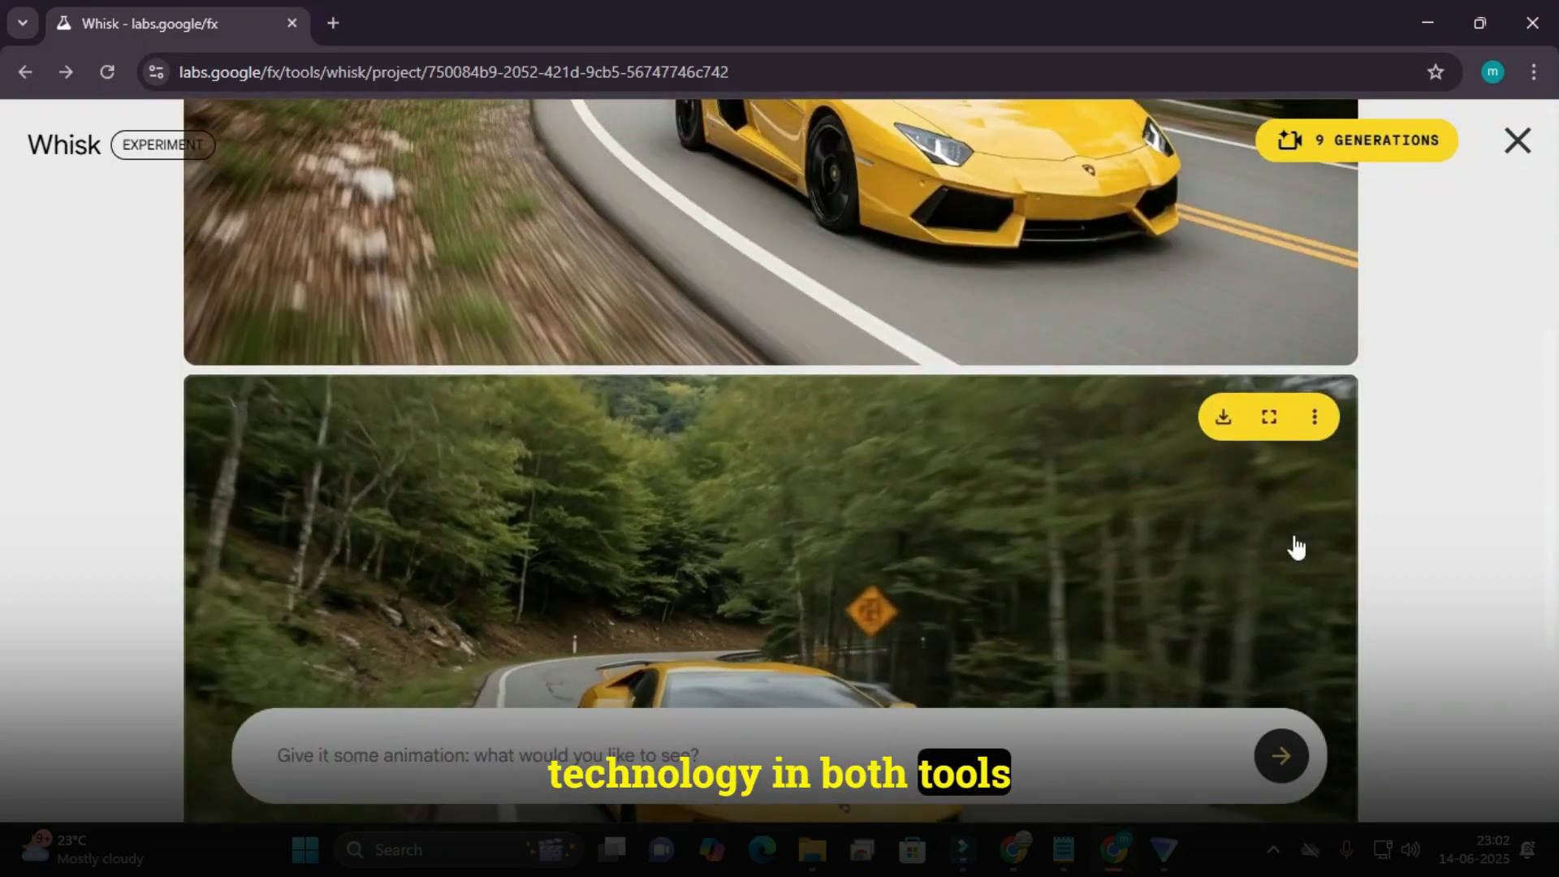
click(1271, 419)
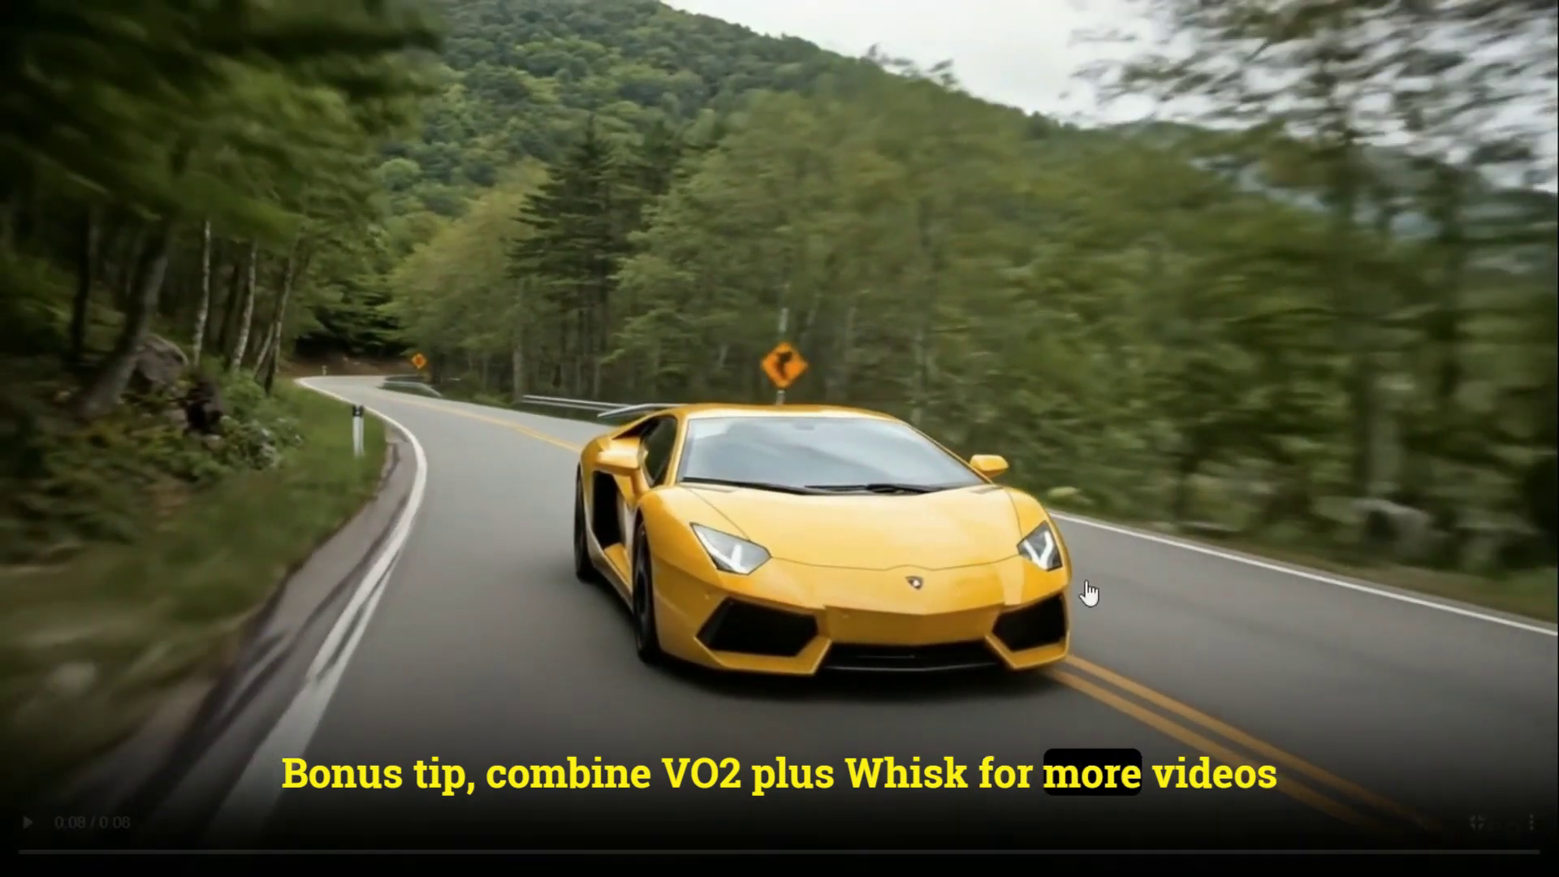
click(27, 825)
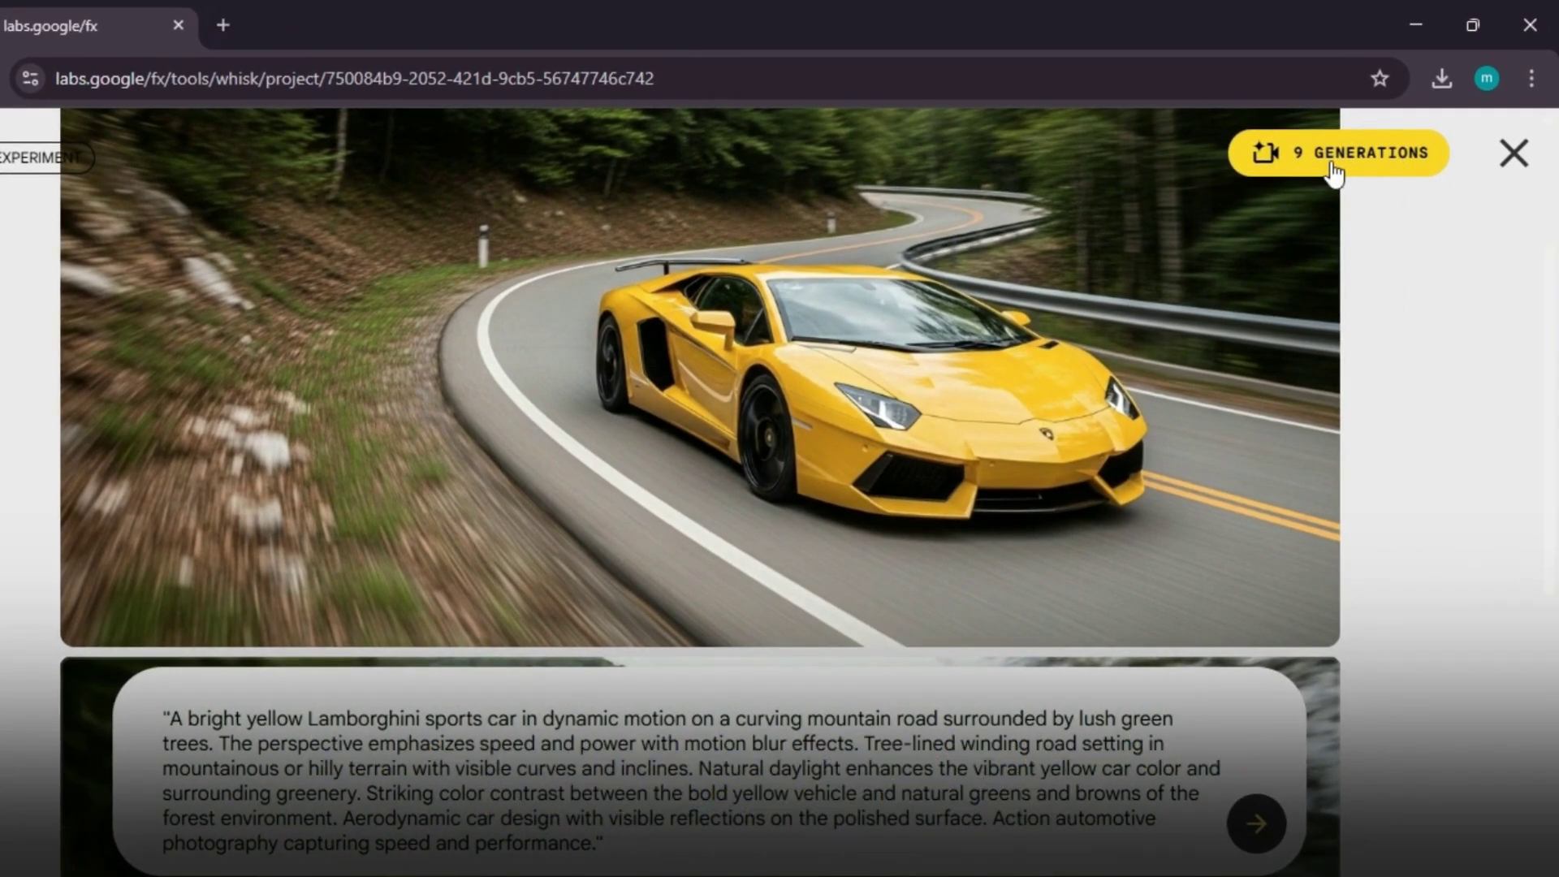
- Open the upgrade plan from the remaining video generations and review the Google AI Pro price and included benefits
click(1380, 154)
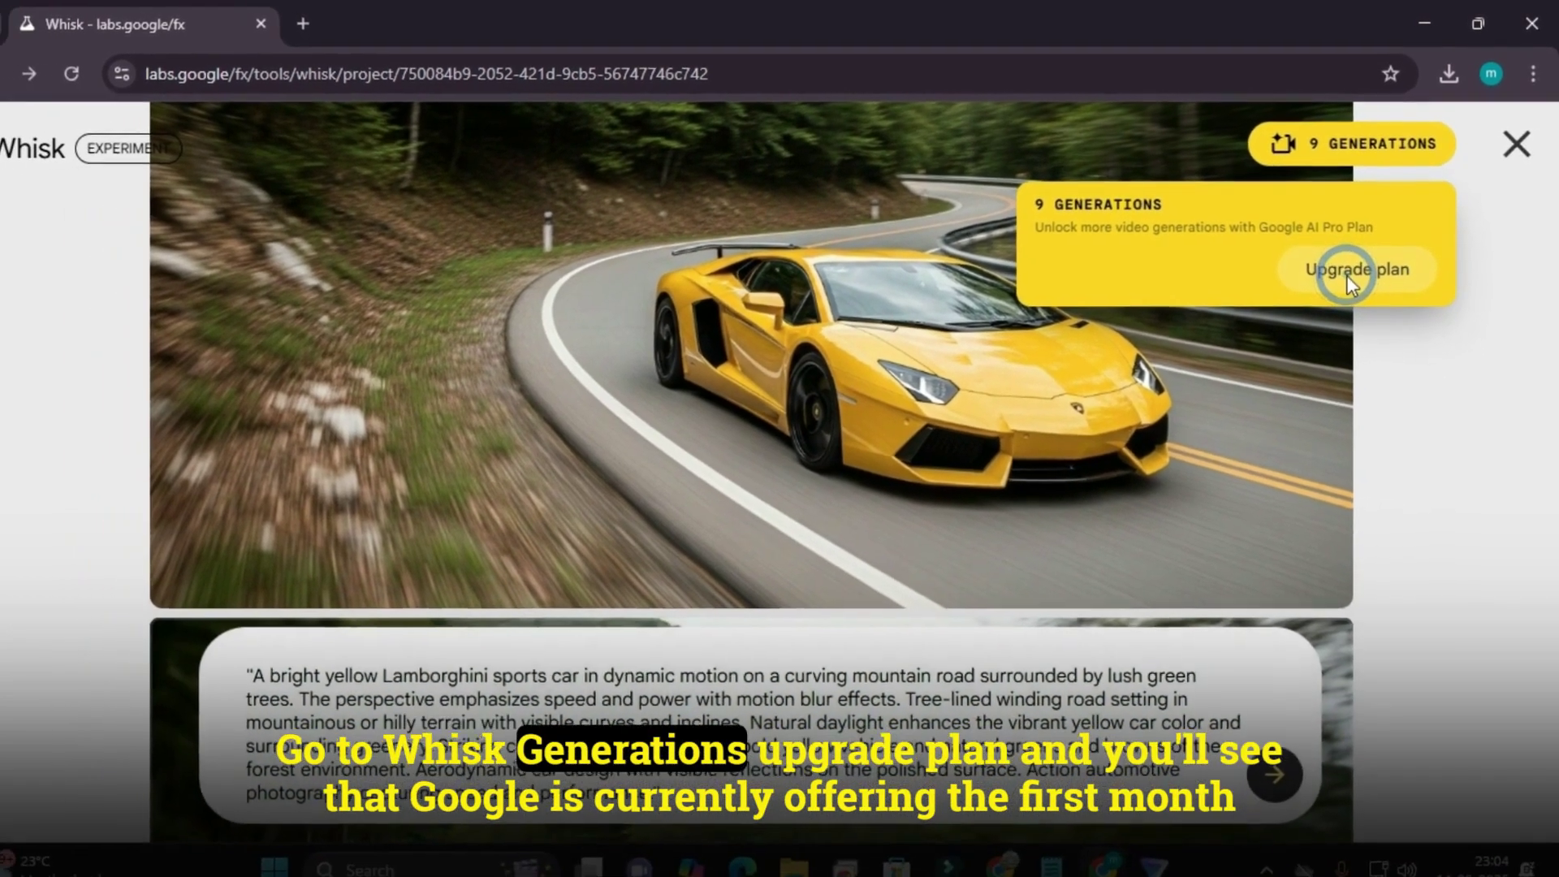
click(1340, 293)
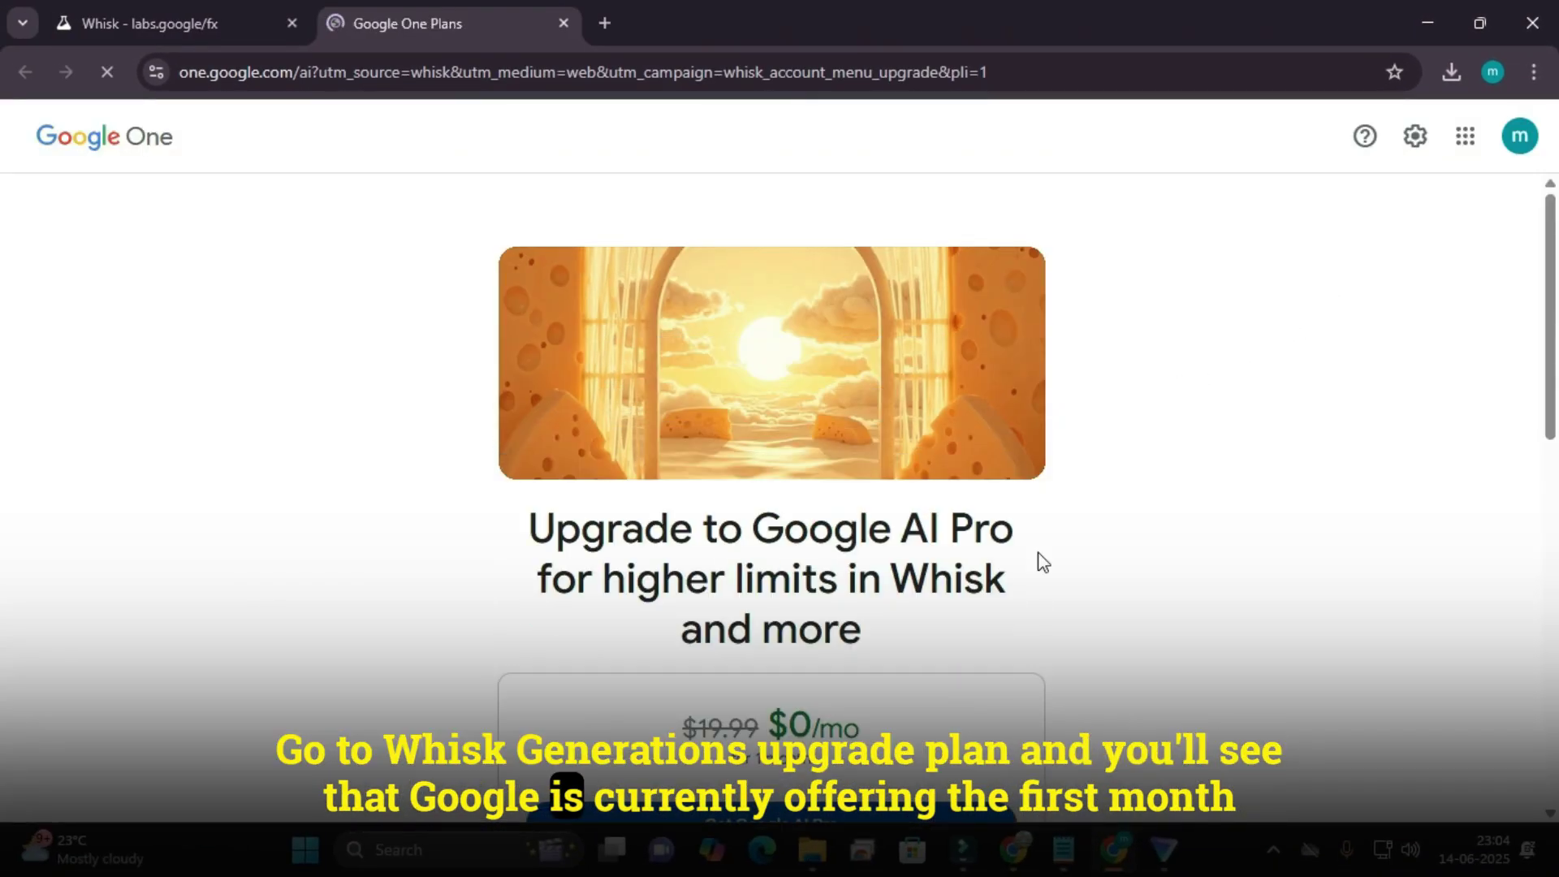
scroll(873, 666, down, 4)
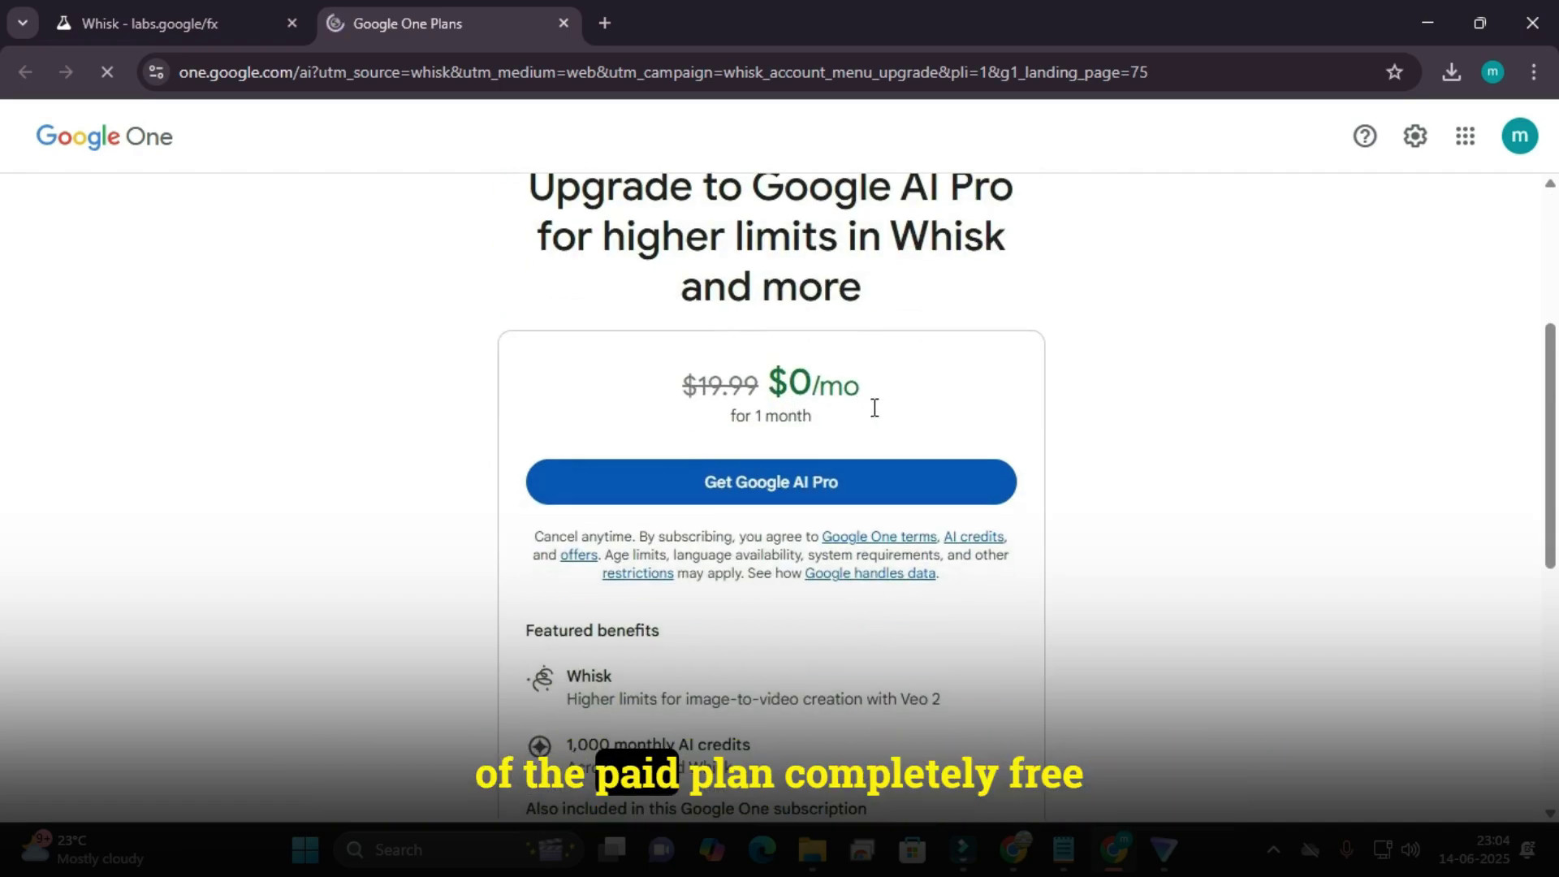
scroll(872, 410, down, 4)
scroll(876, 417, down, 3)
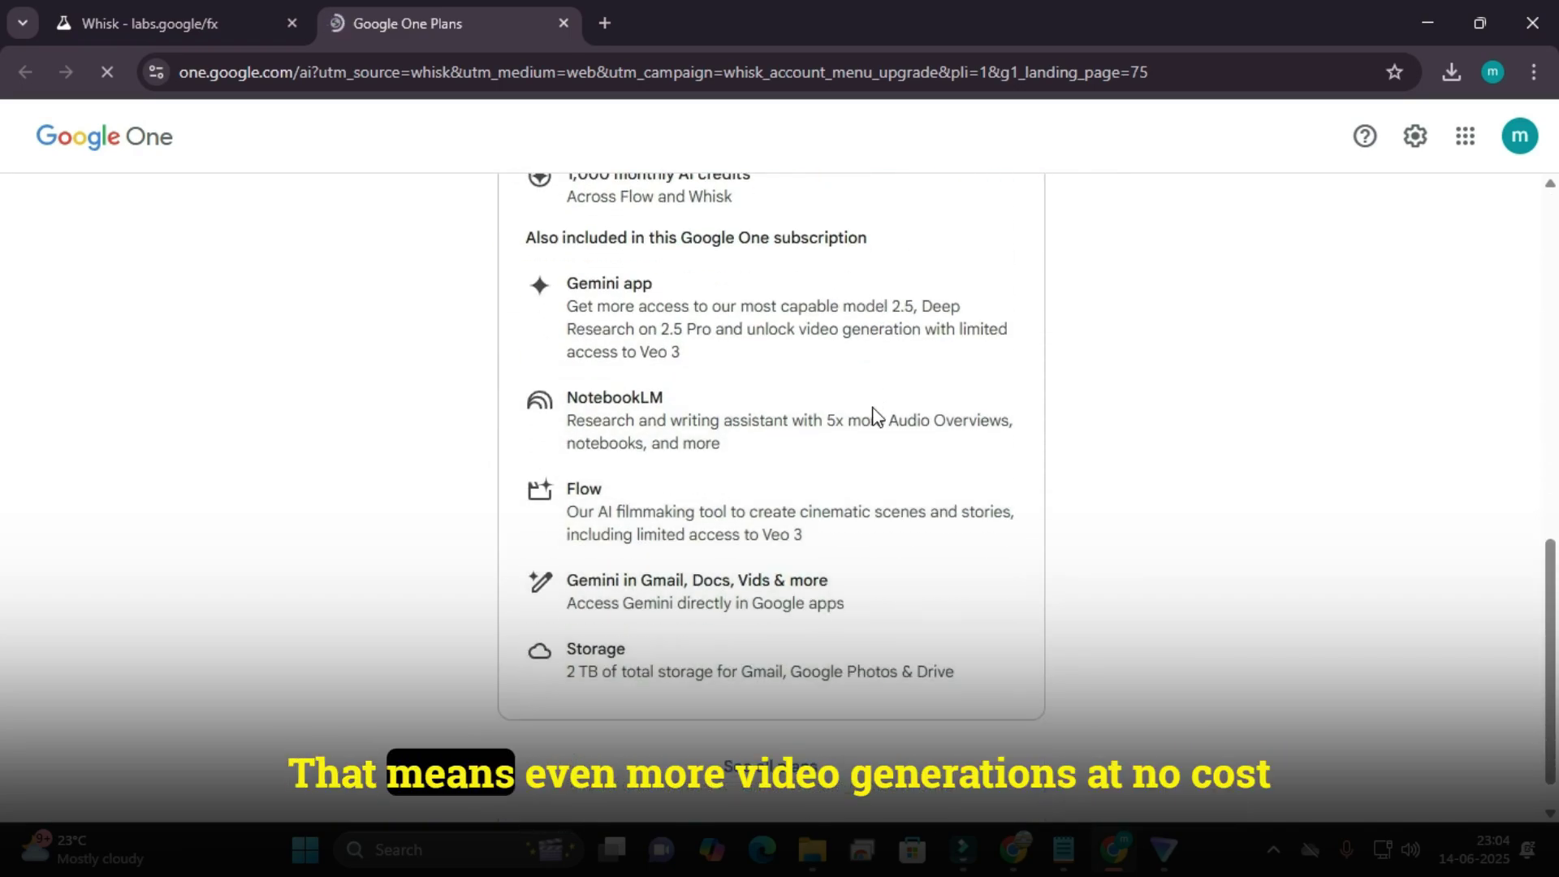